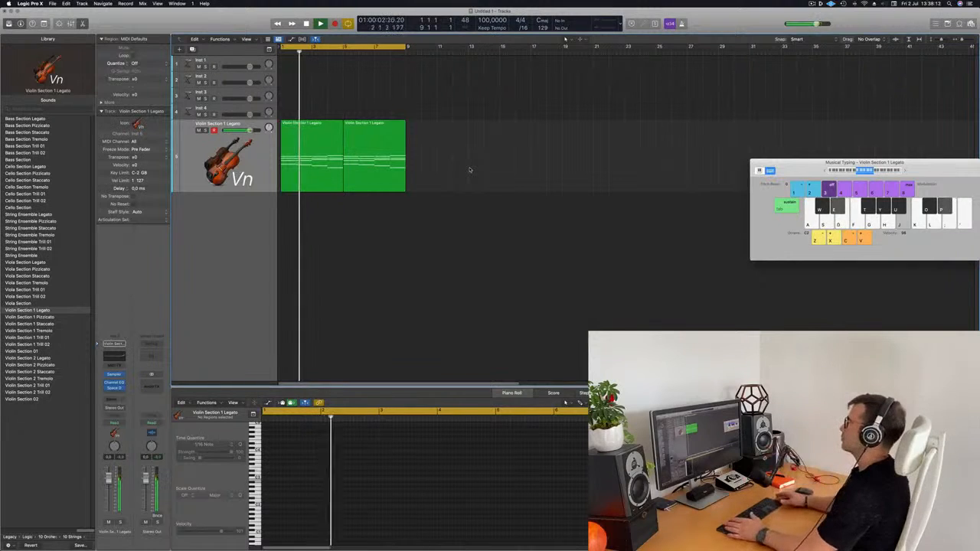
Stop playback and add a send to Bus 1 on the Violin Section 1 Legato track
left_click(251, 181)
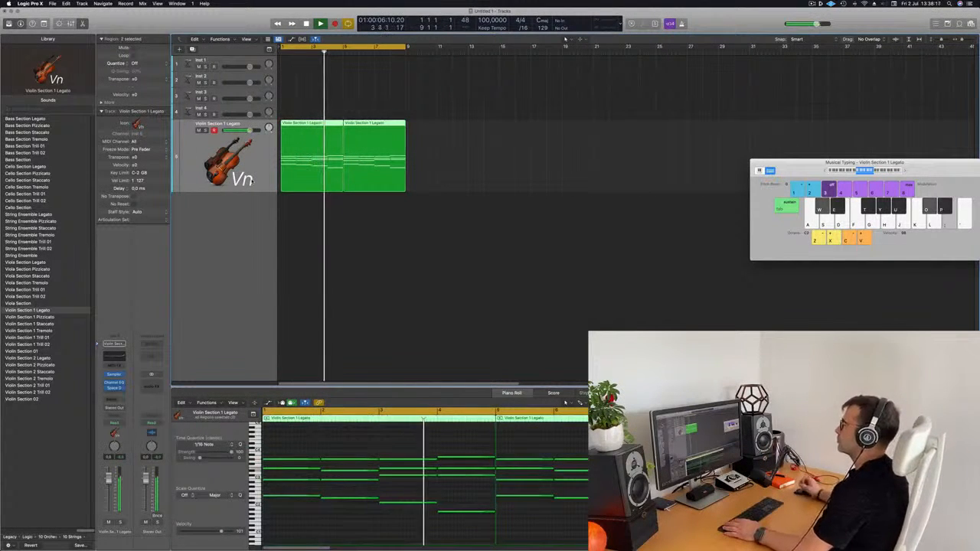
key("space")
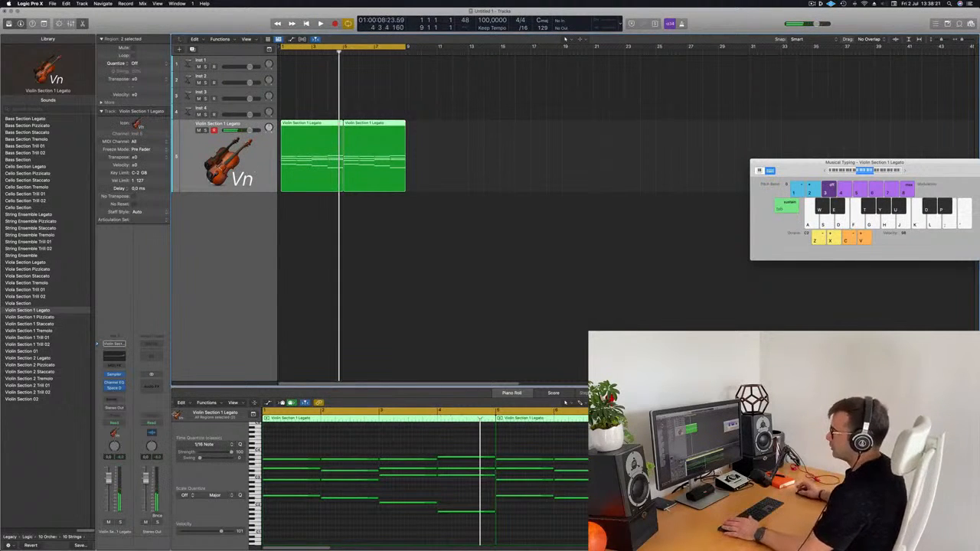
left_click(114, 400)
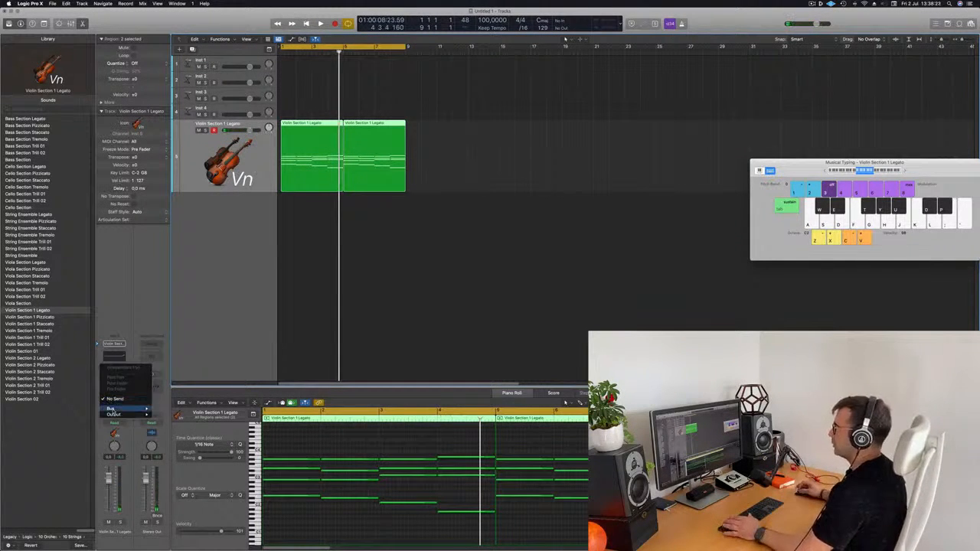
mouse_move(114, 411)
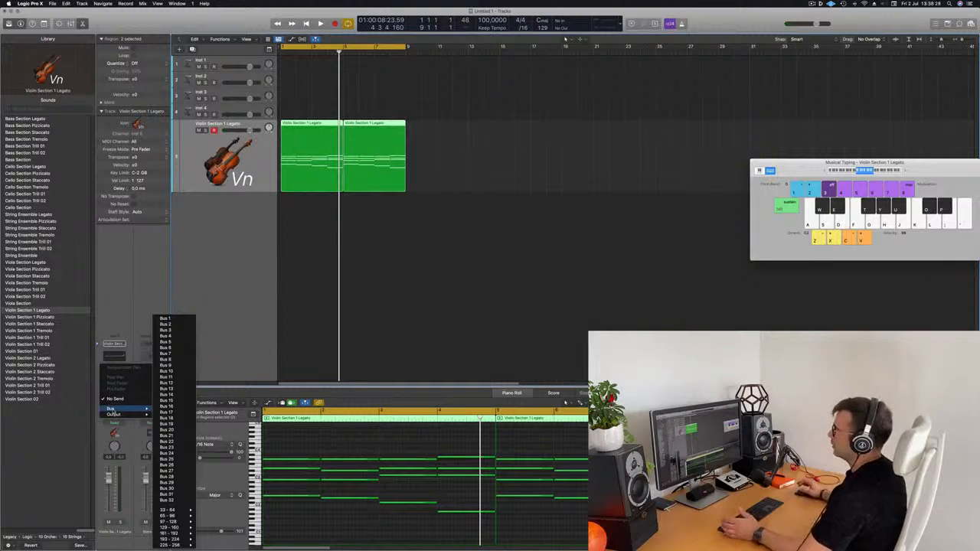
left_click(165, 319)
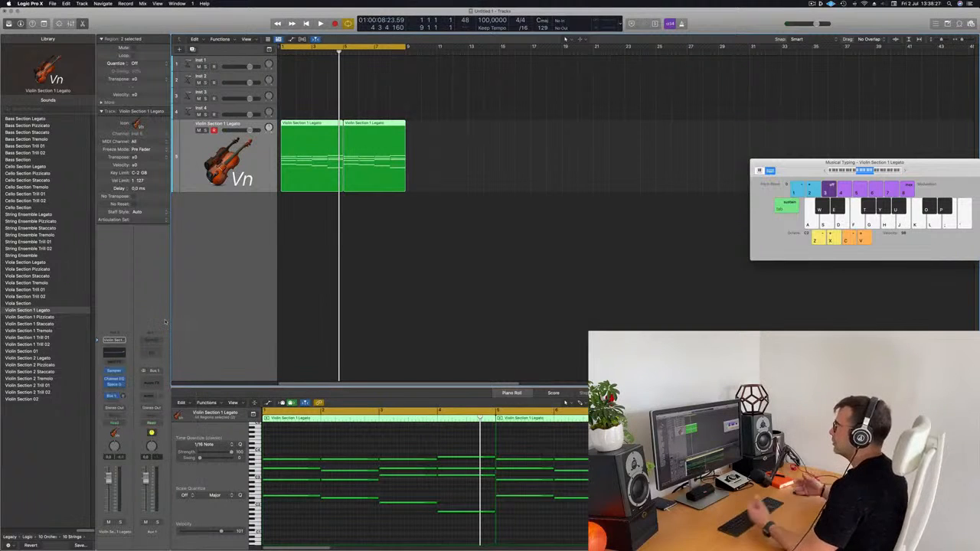
Insert a stereo SilverVerb with the grandiose preset on the Bus 1 aux and audition the violins through it
left_click(154, 382)
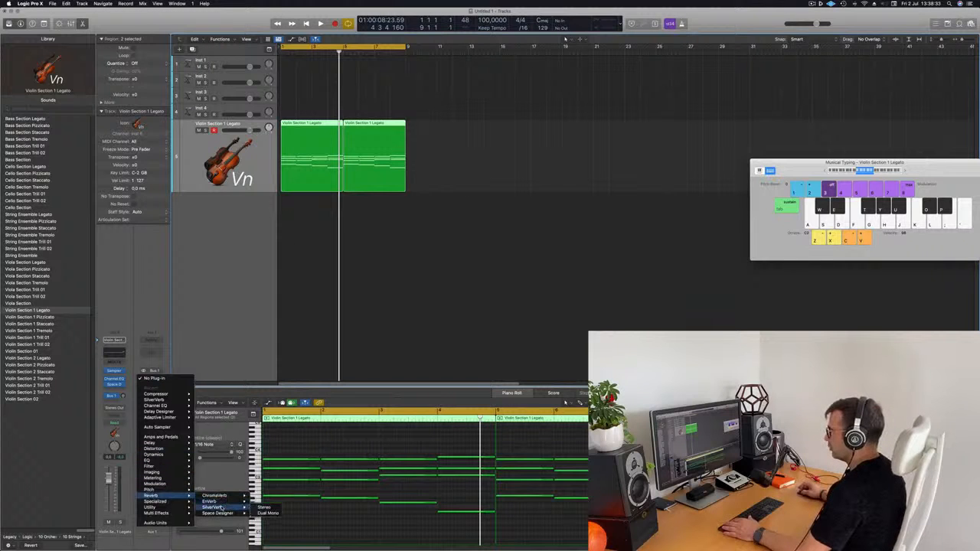
left_click(262, 509)
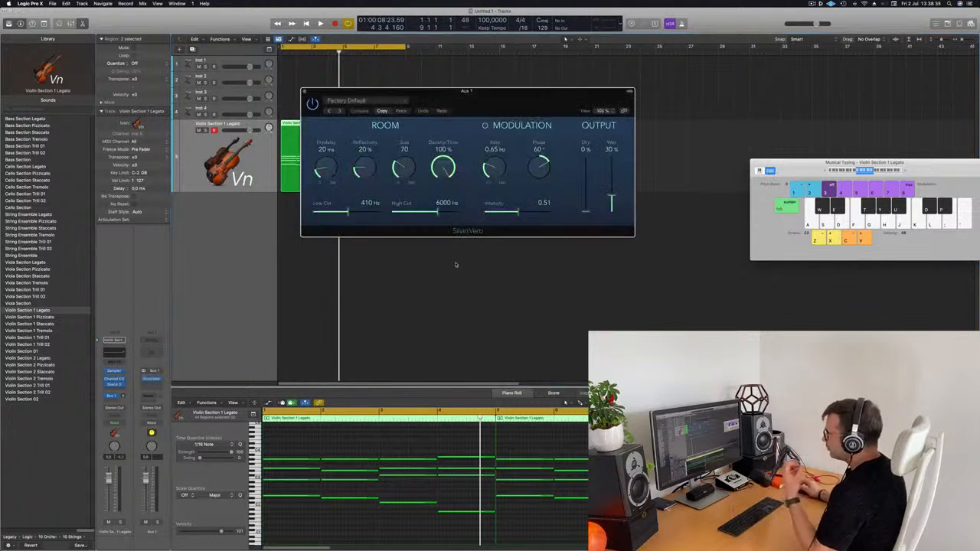
left_click(398, 101)
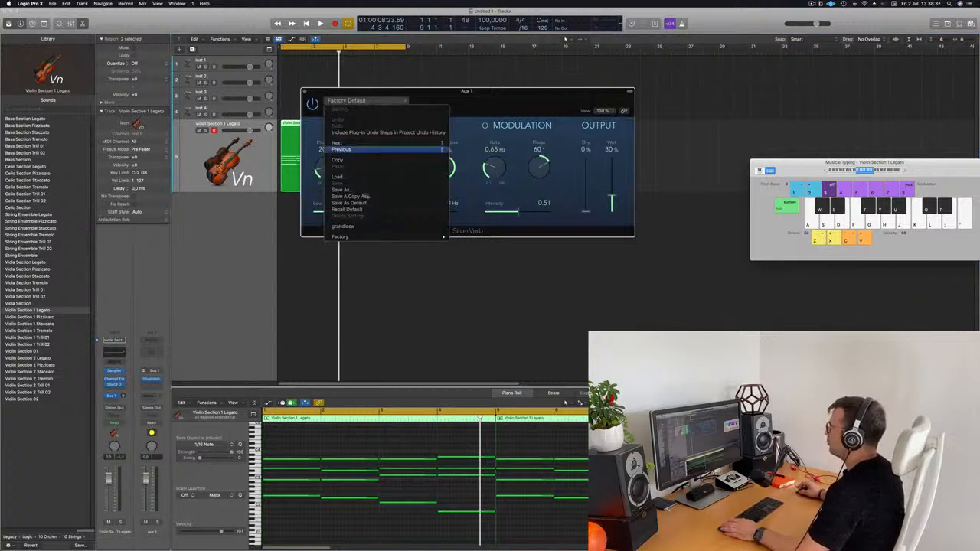
left_click(350, 227)
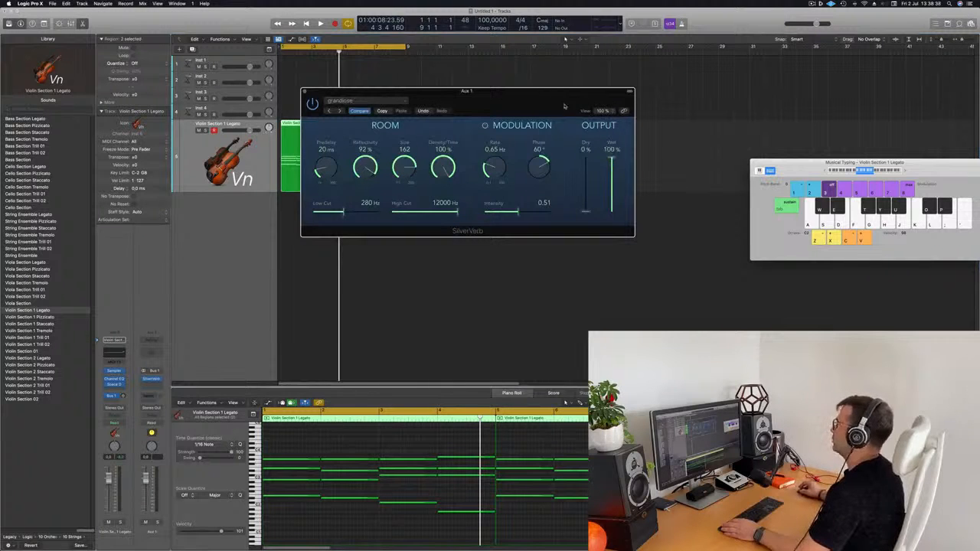
left_click_drag(565, 106, 662, 88)
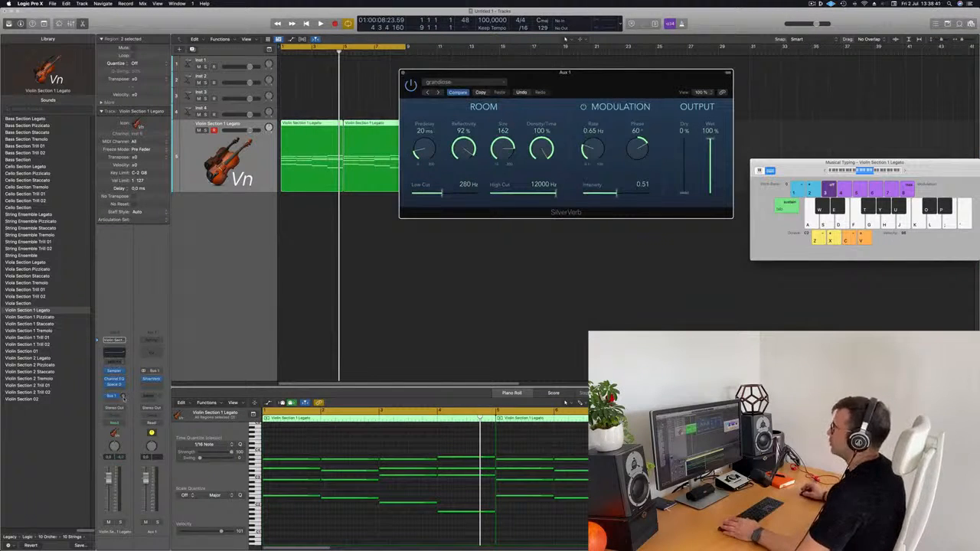
key("space")
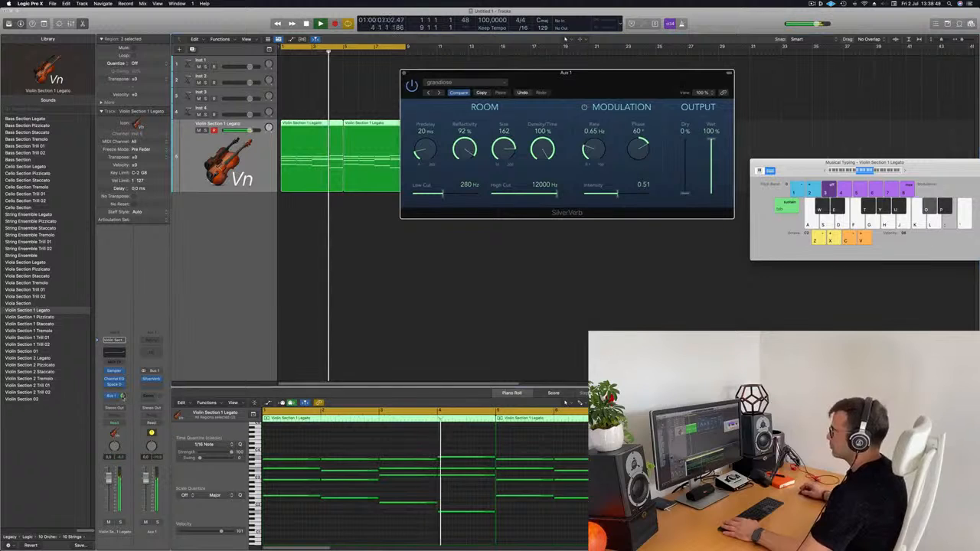
key("space")
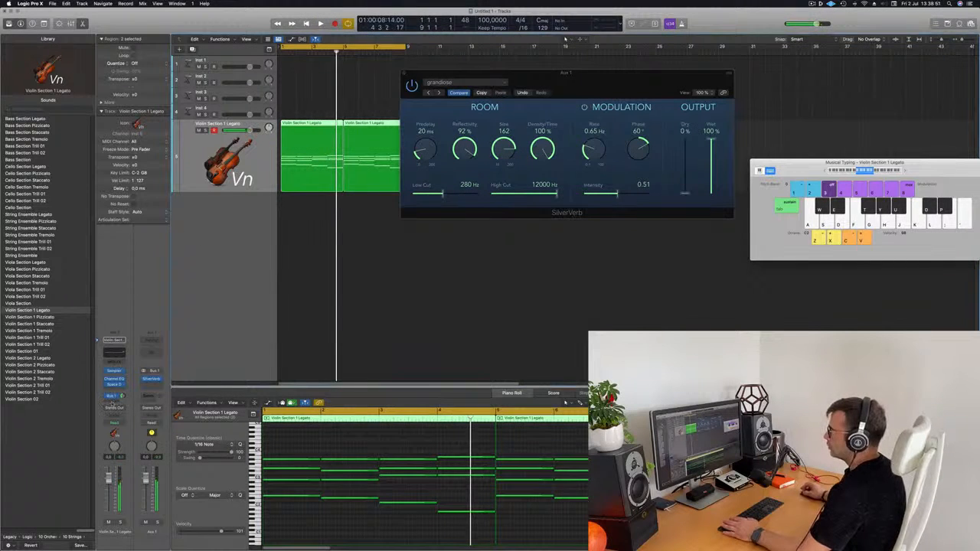
Add a second send, to Bus 2, on the Violin Section 1 Legato track
left_click(112, 396)
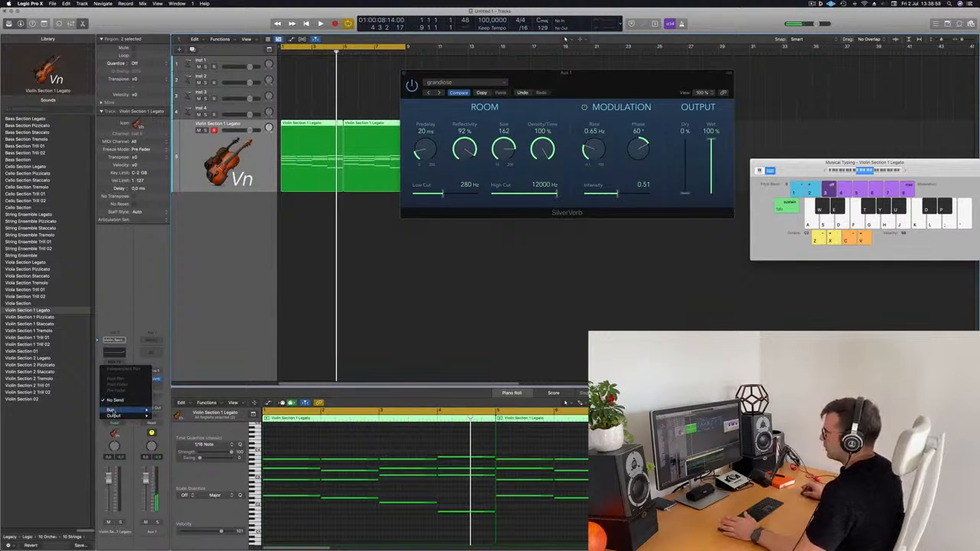
mouse_move(113, 412)
left_click(165, 326)
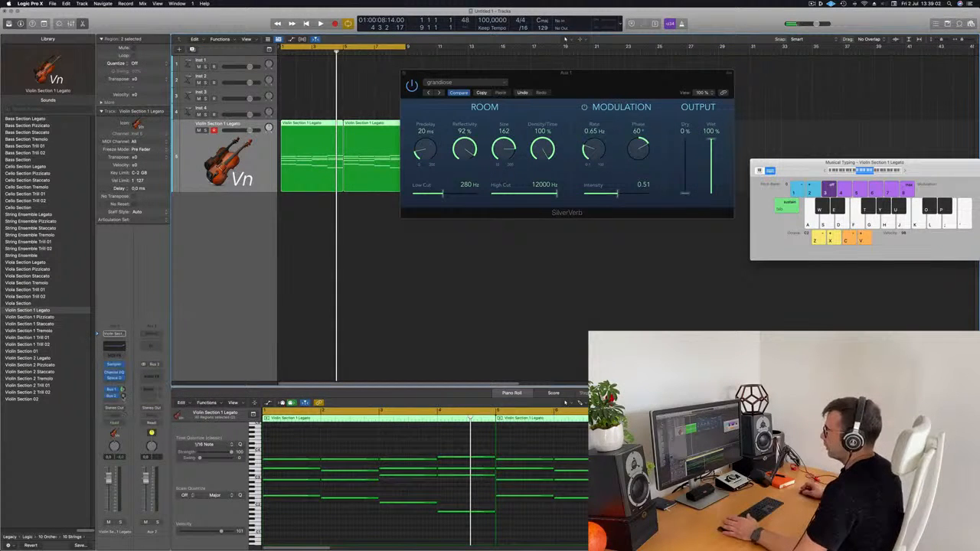
Insert a stereo Tape Delay on the Bus 2 aux and set its Wet output to 100%
left_click(150, 376)
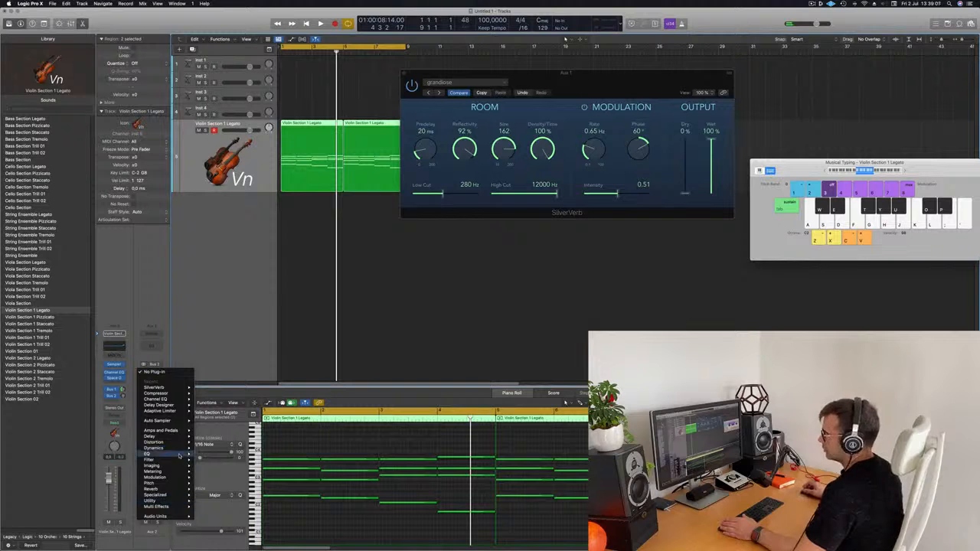
mouse_move(182, 436)
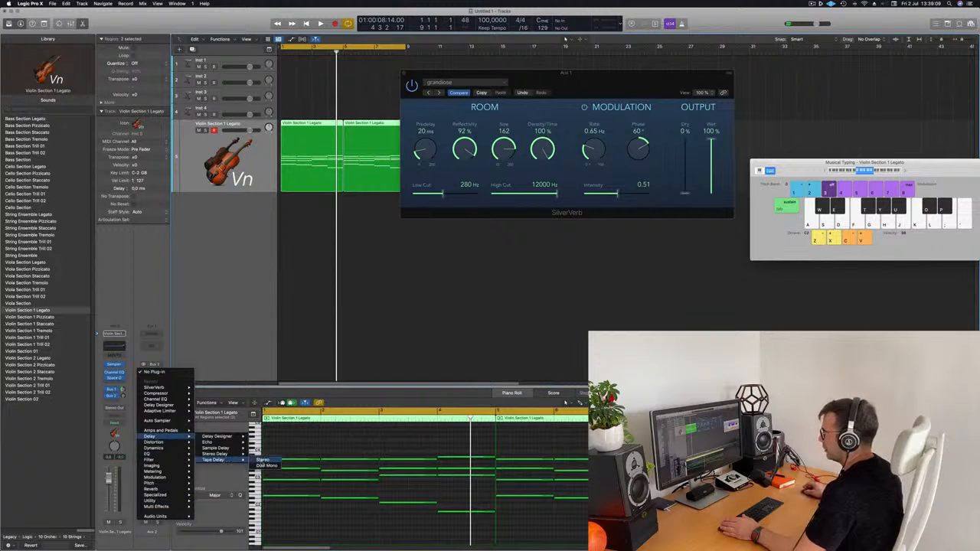
left_click(262, 460)
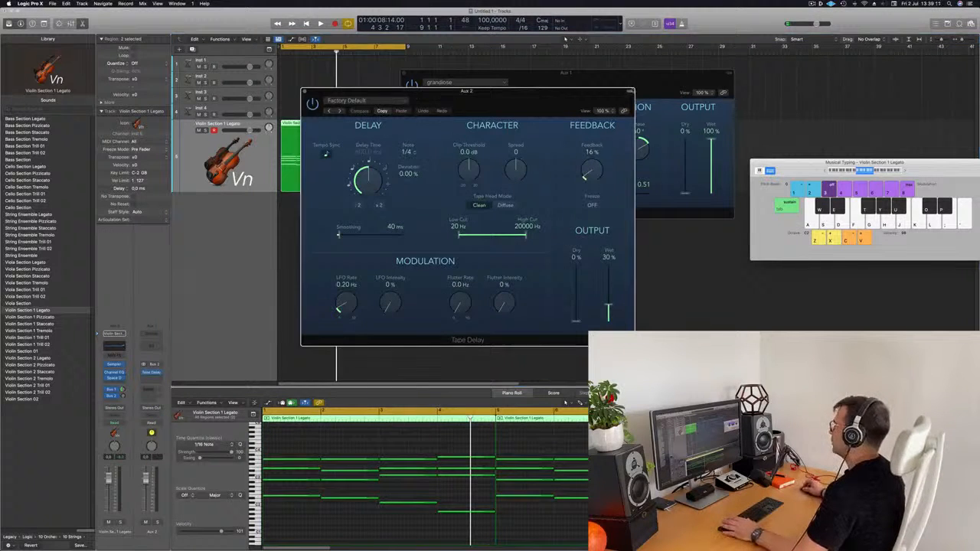
left_click_drag(607, 268, 785, 265)
left_click_drag(741, 97, 762, 92)
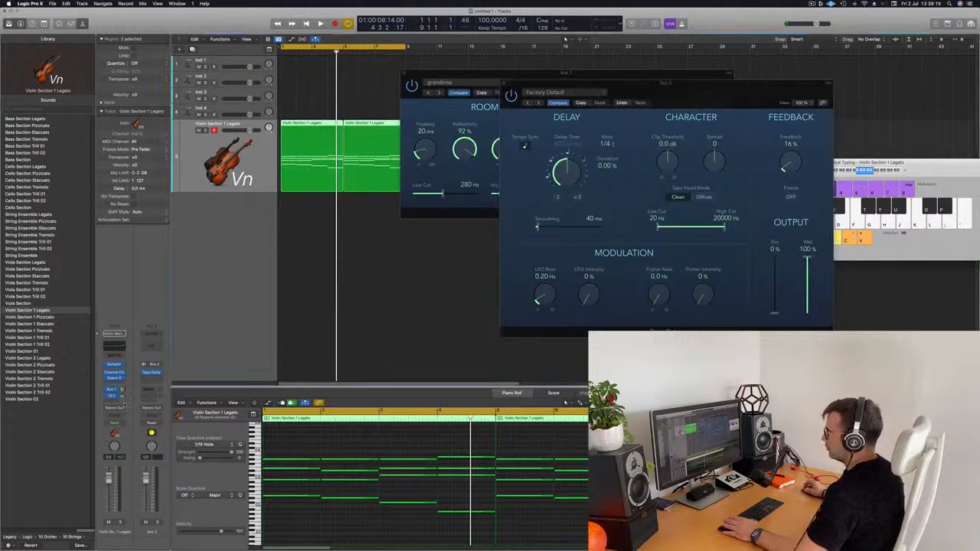
Play the violin regions from the start to audition the delay, and move the plug-in windows clear of the regions
key("Return")
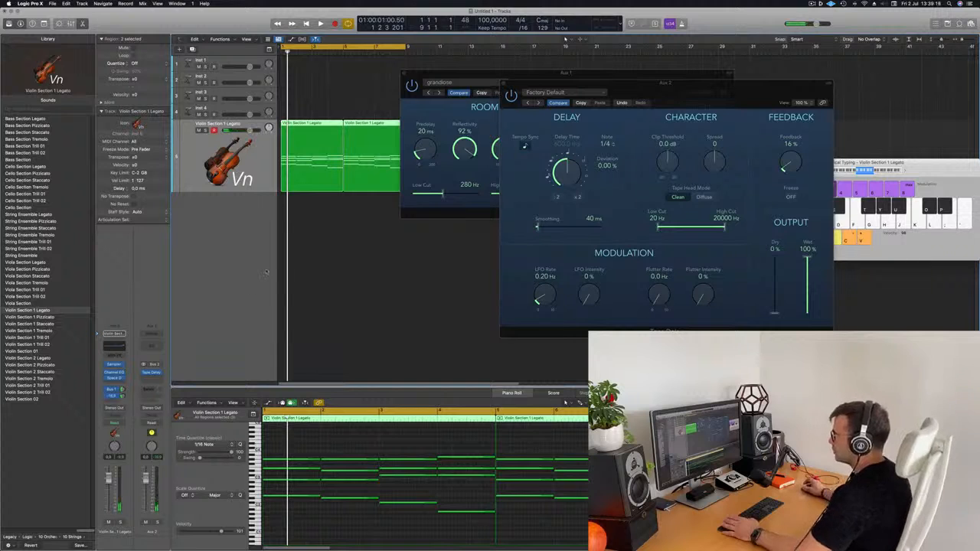
key("Return")
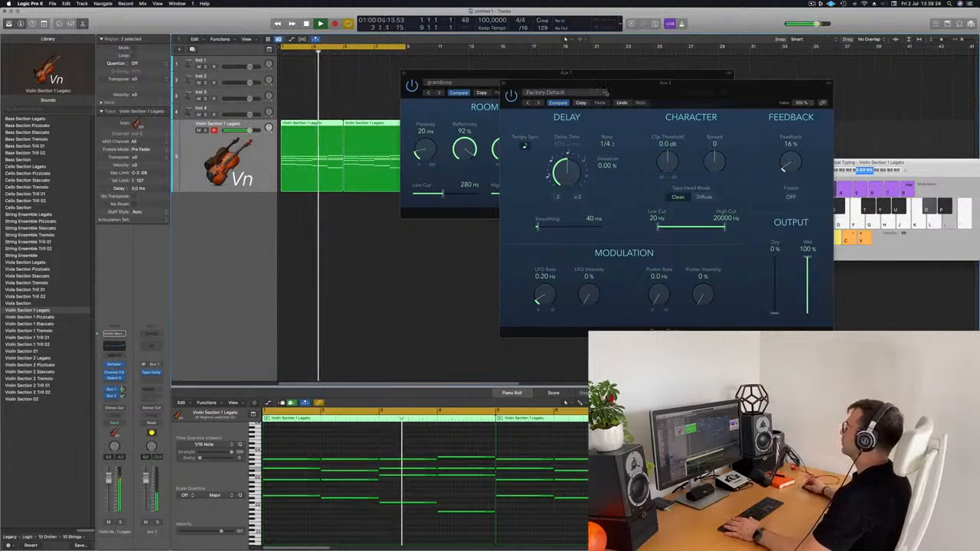
left_click_drag(605, 92, 716, 166)
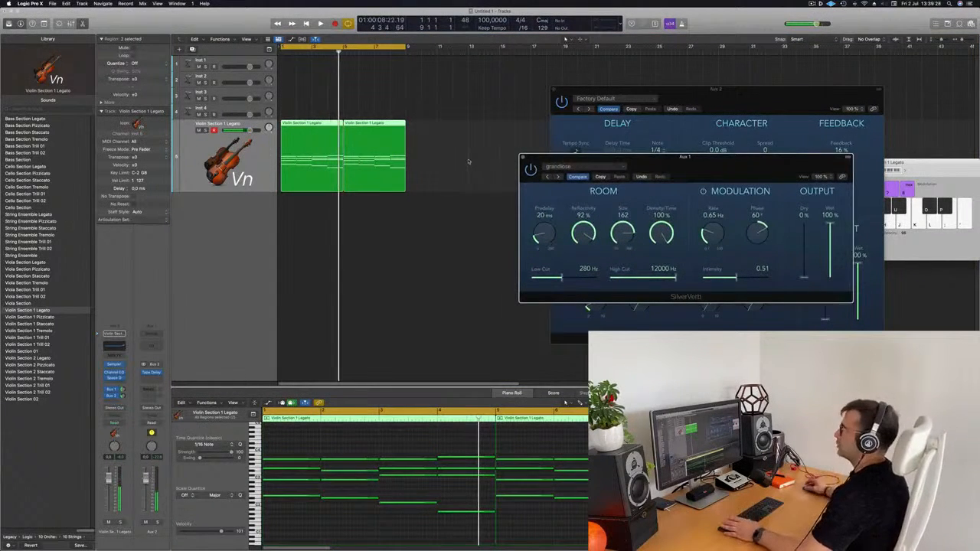
left_click(162, 157)
left_click_drag(671, 158, 669, 156)
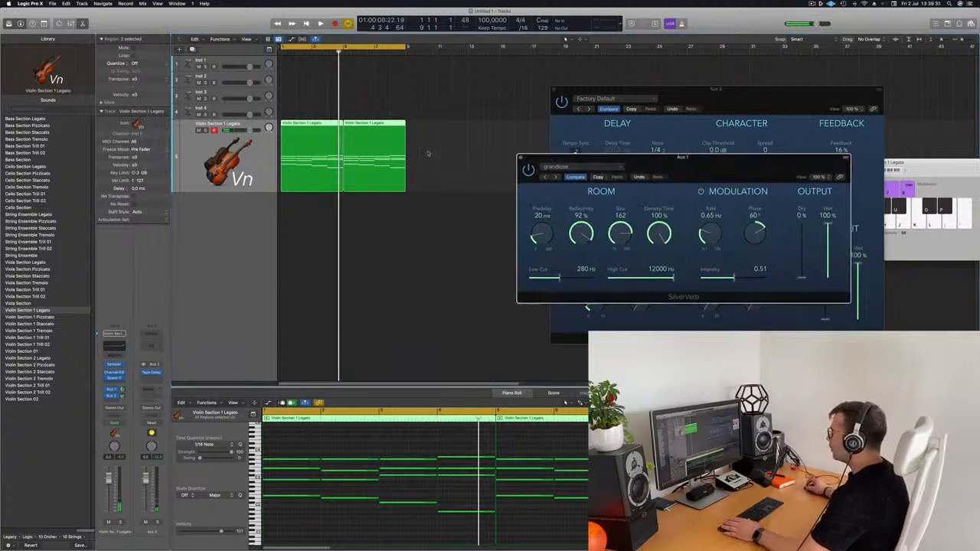
Duplicate the Violin Section 1 Legato track with its settings and copy both of its regions onto the new track
left_click(249, 161)
key("Return")
key("space")
key("super+Left")
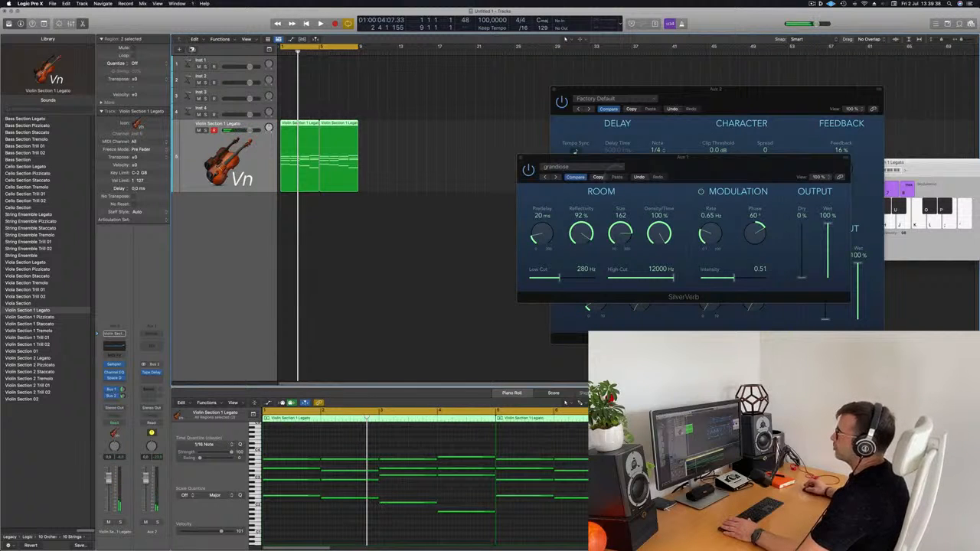
key("super+d")
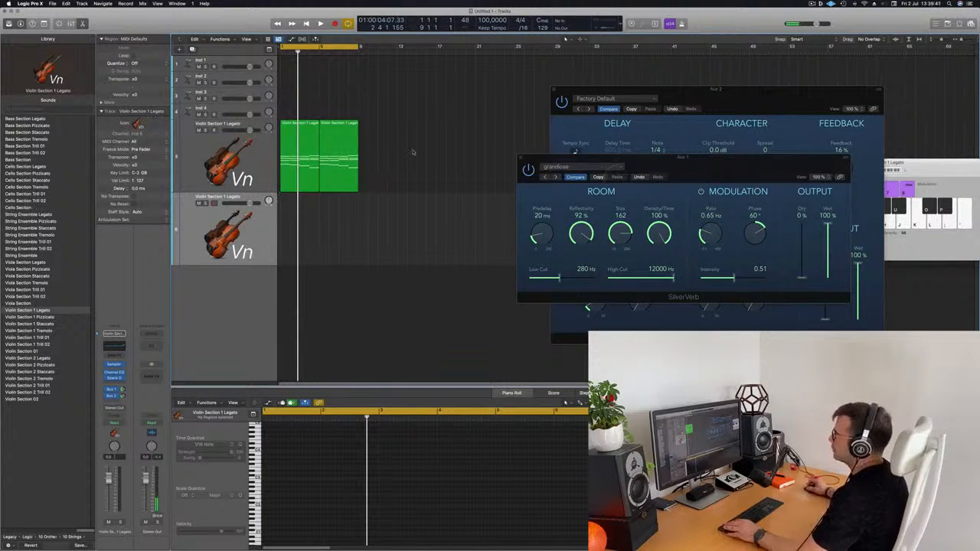
left_click_drag(307, 141, 338, 200)
left_click(206, 237)
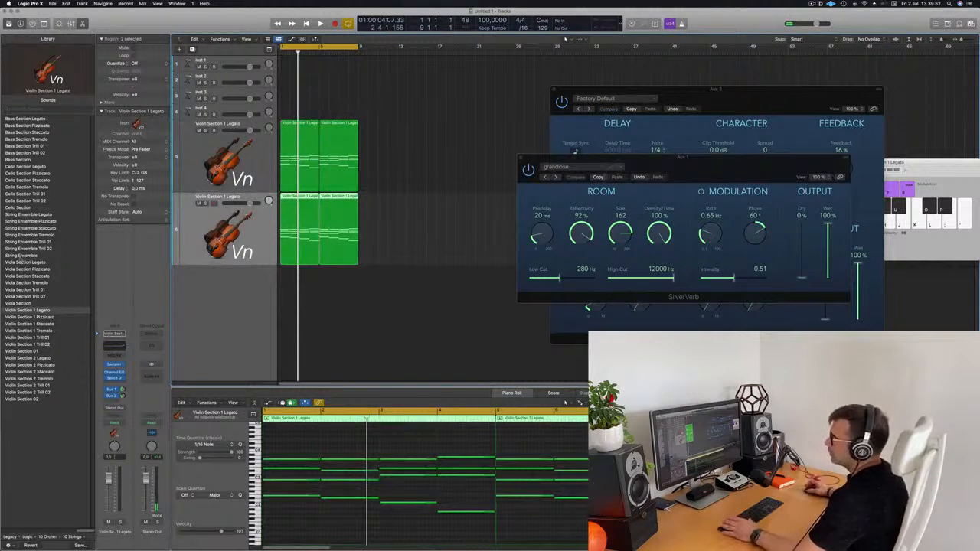
Try the Viola Section Trill 01 patch on the duplicate track and play it together with the violin track
left_click(31, 290)
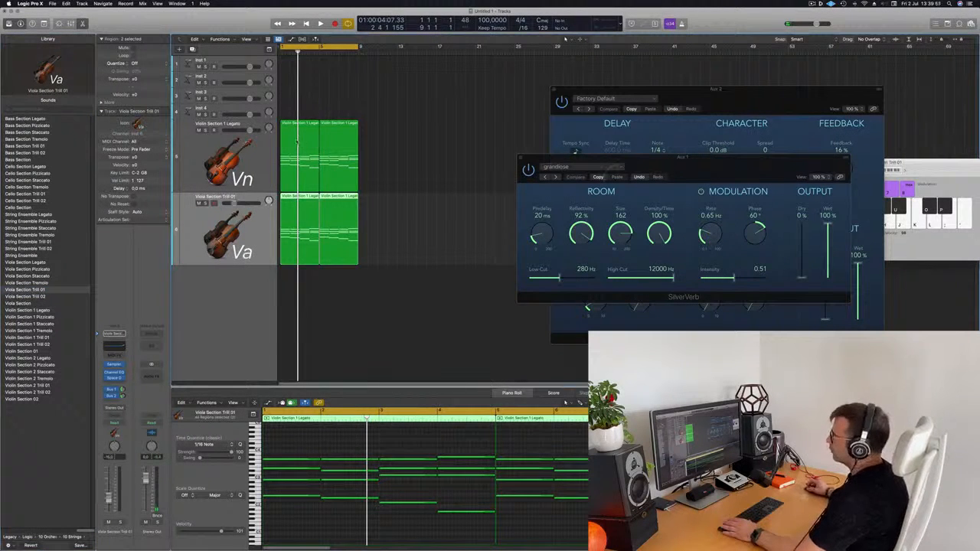
left_click(253, 191)
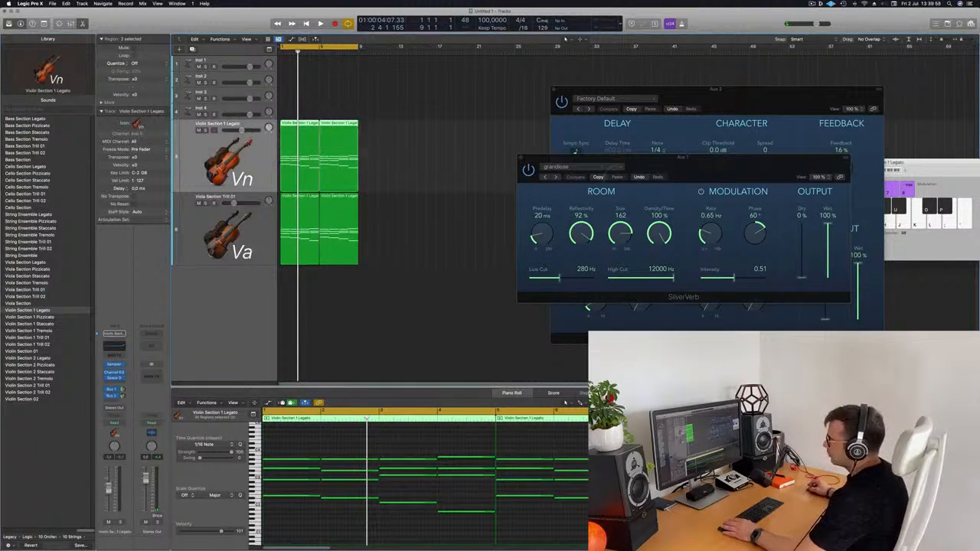
key("space")
left_click(220, 240)
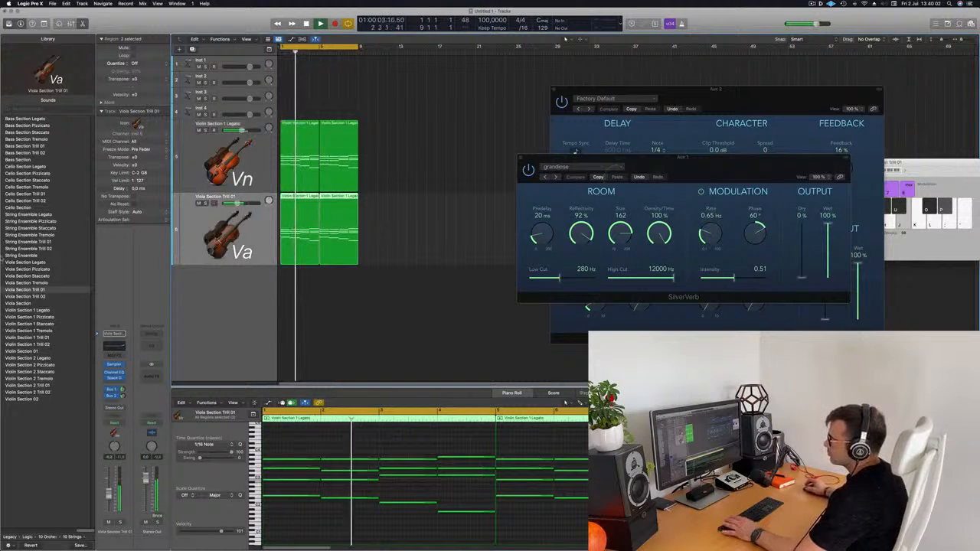
key("space")
Replace the duplicate track's patch with String Ensemble Legato and play that track soloed from the start
left_click(29, 310)
key("space")
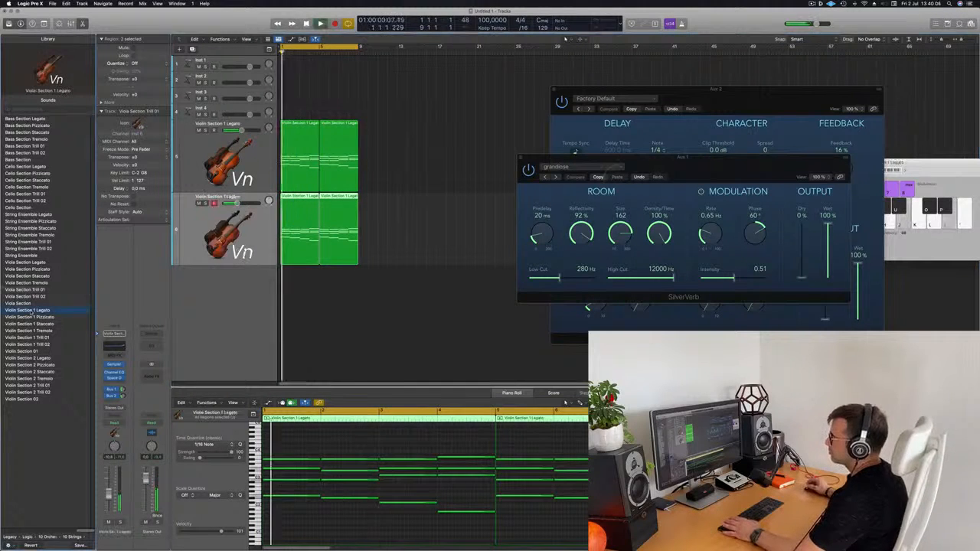
left_click(120, 523)
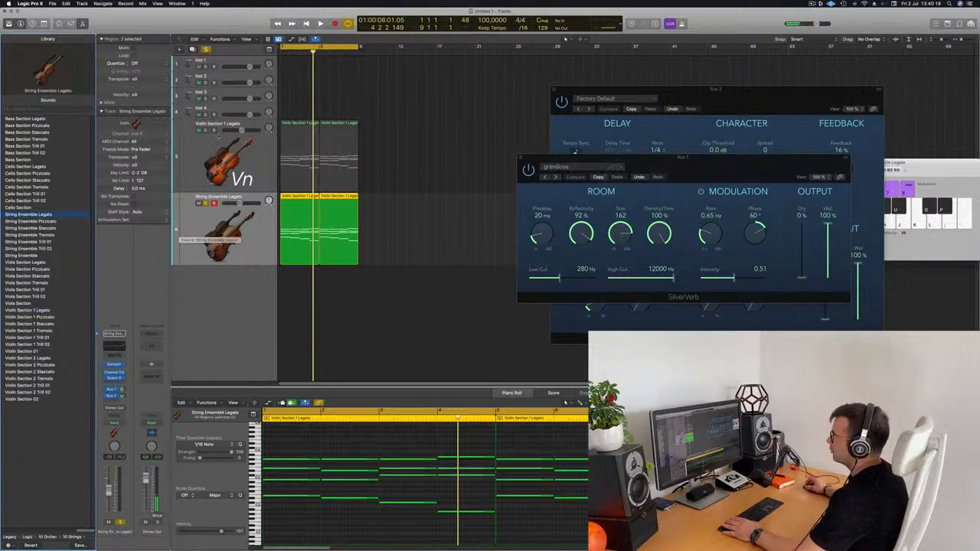
key("Return")
key("space")
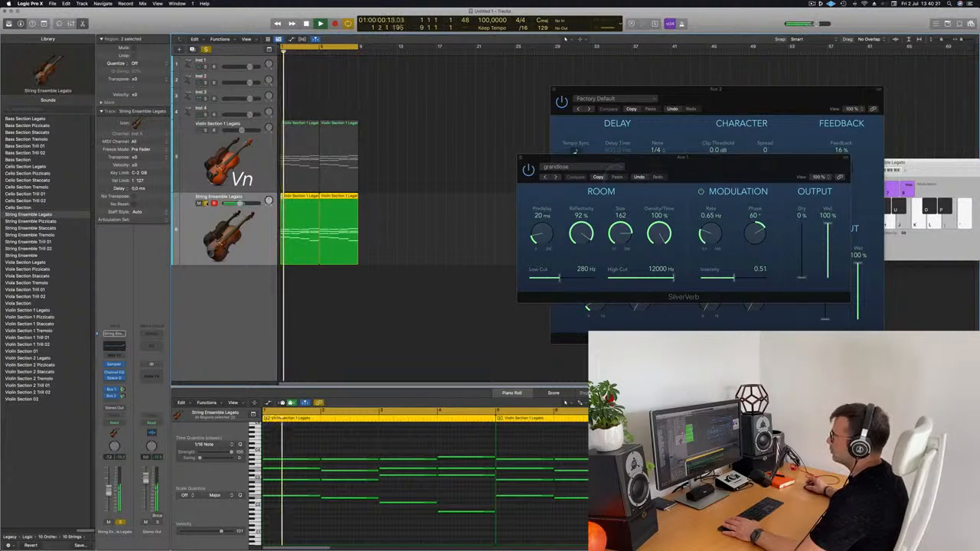
Compare the Violin Section 1 Legato and String Ensemble Legato tracks during playback by soloing them in turn and hearing them together
left_click(206, 203)
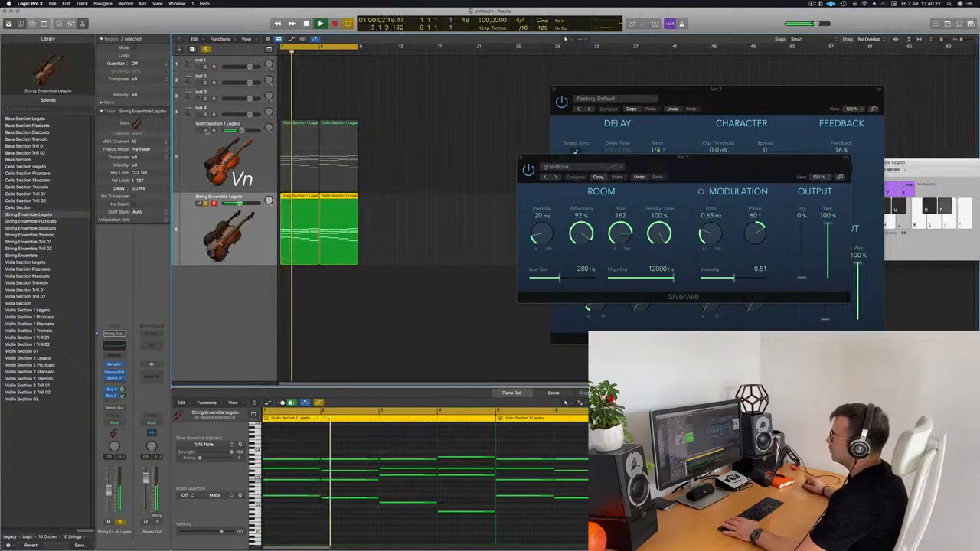
left_click(205, 130)
left_click(205, 203)
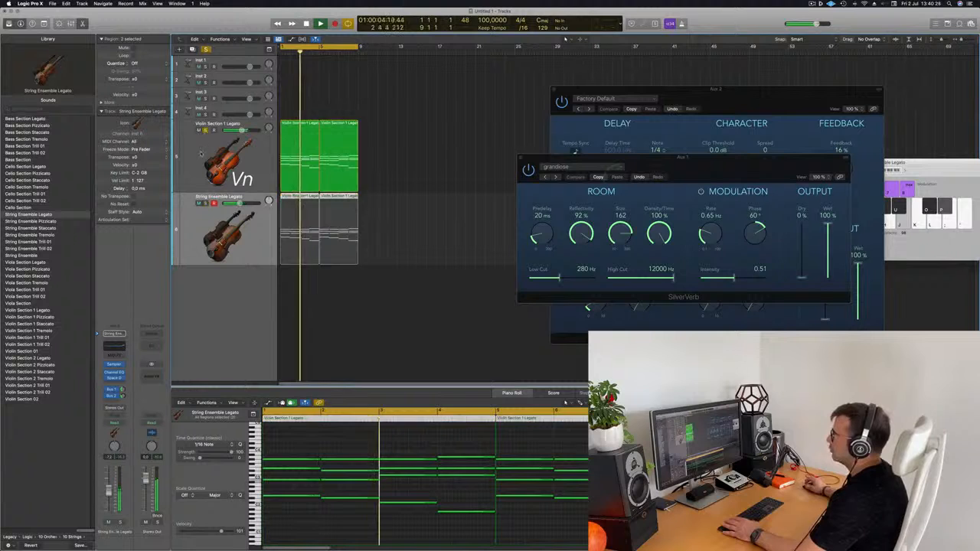
left_click(205, 130)
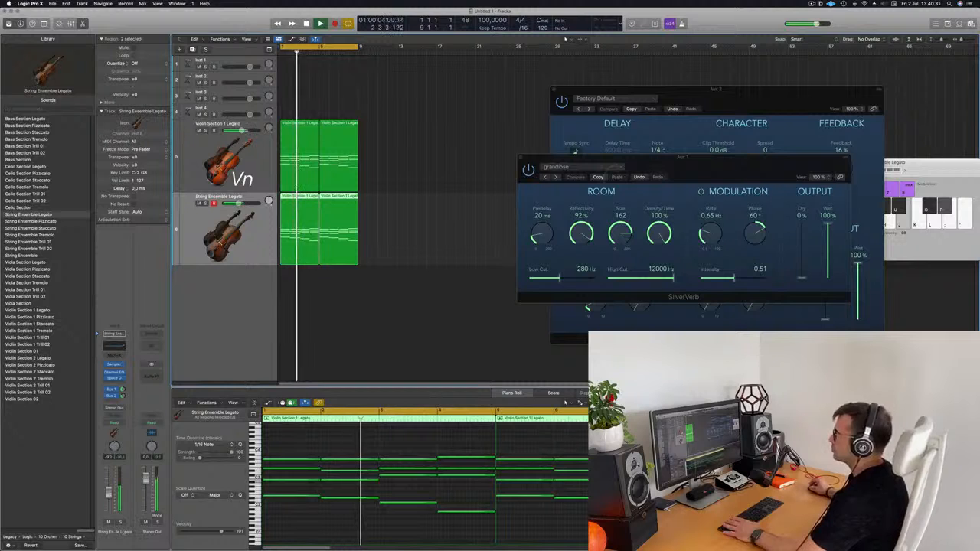
key("s")
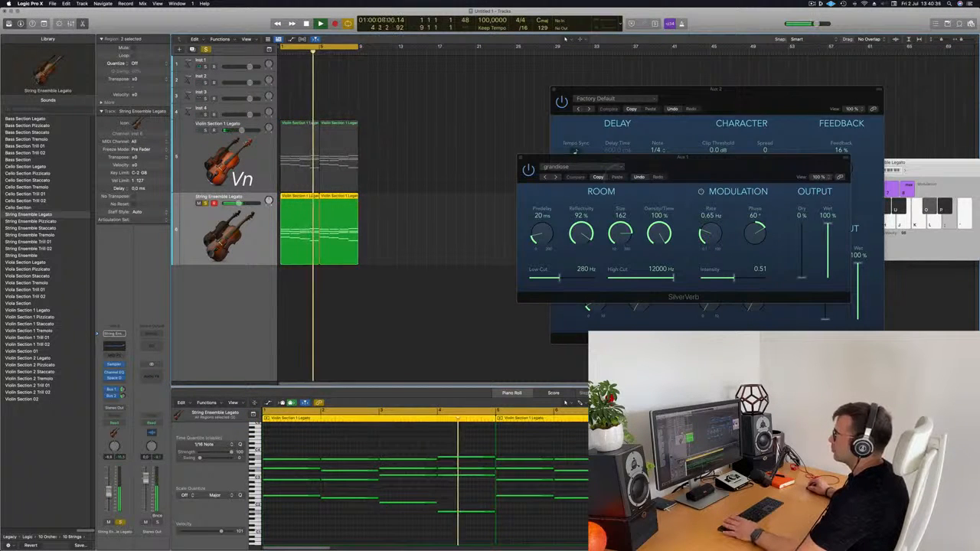
Turn off the solo on String Ensemble Legato and play it together with Violin Section 1 Legato from the start
key("Return")
key("s")
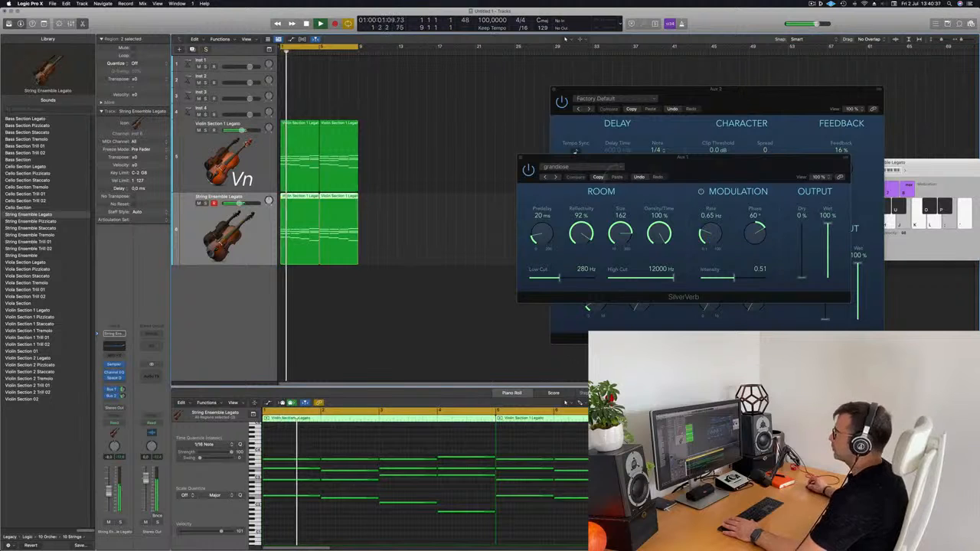
key("Up")
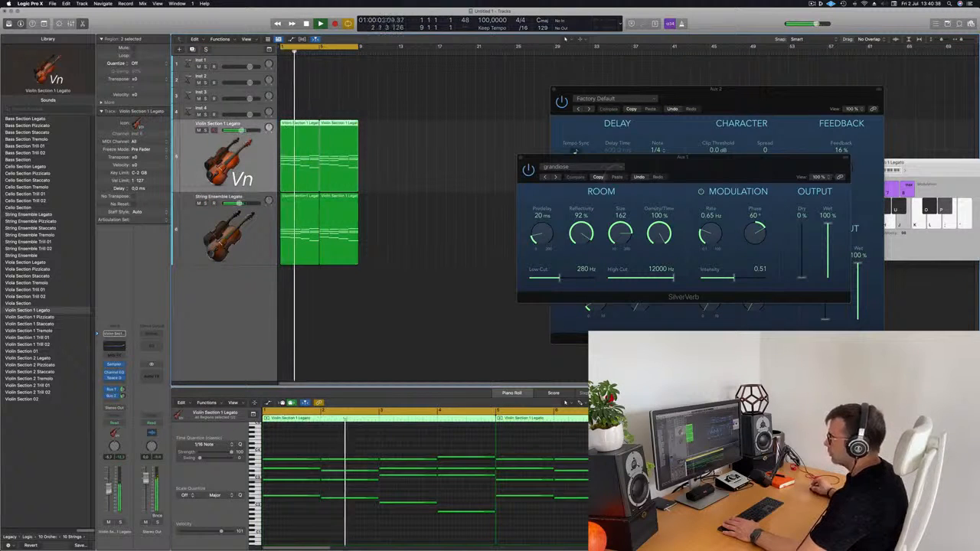
Duplicate the String Ensemble Legato track with its settings and copy both of its regions onto the new track
left_click(203, 227)
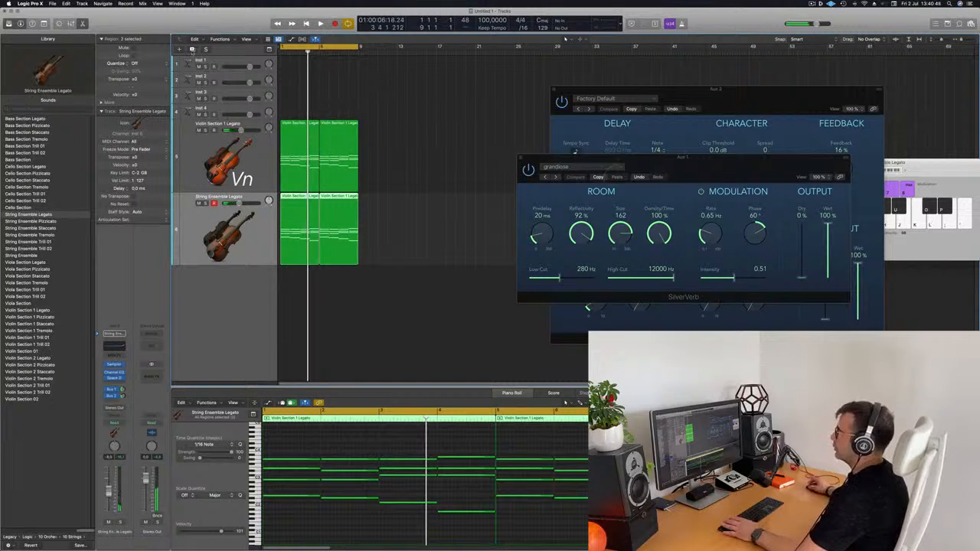
key("super+d")
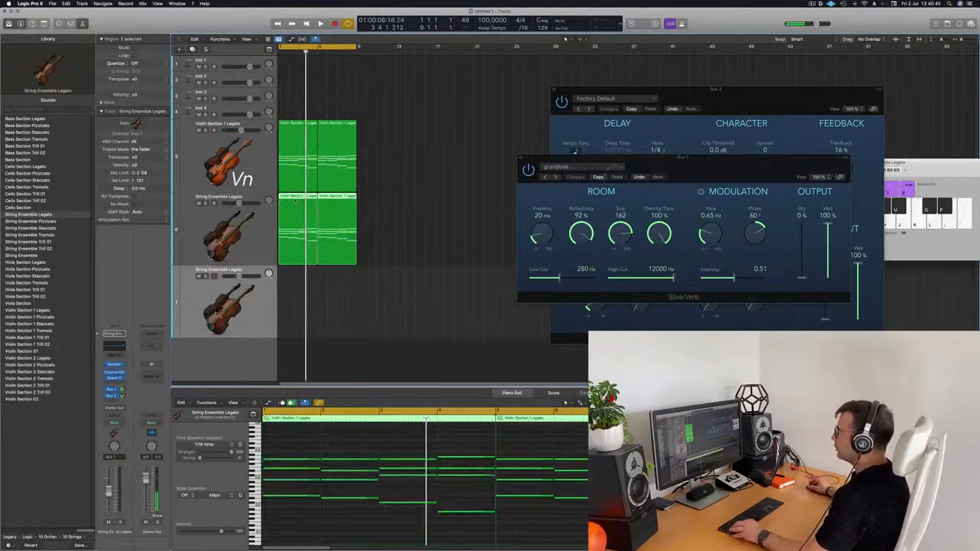
left_click_drag(294, 201, 301, 290)
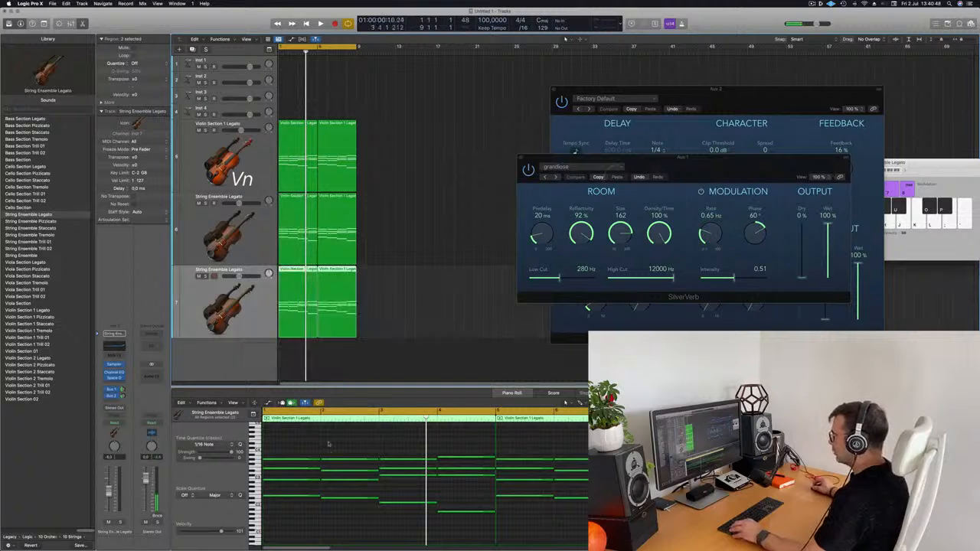
Delete the upper chord notes in the copied regions, keeping the lowest line, and load the Bass Section Legato patch
left_click_drag(296, 443, 552, 485)
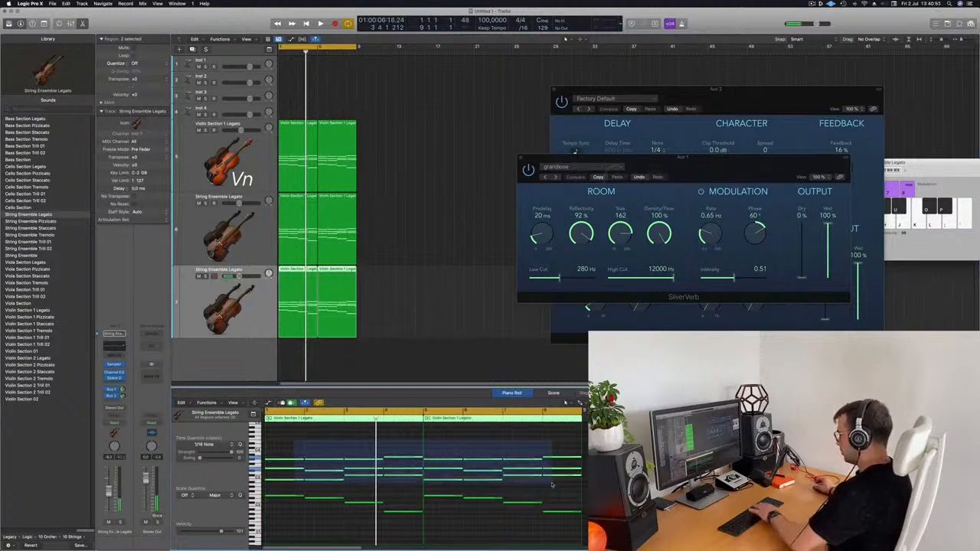
key("Delete")
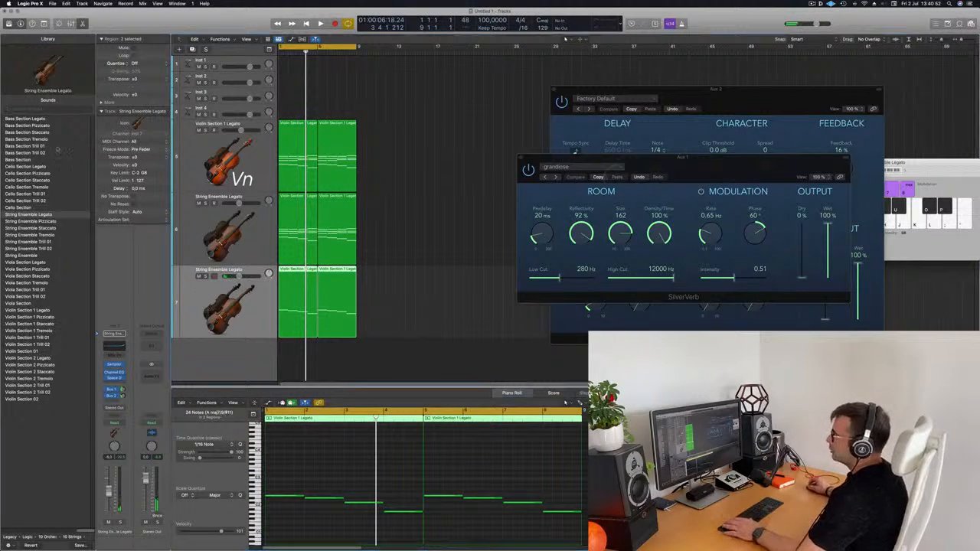
left_click(27, 119)
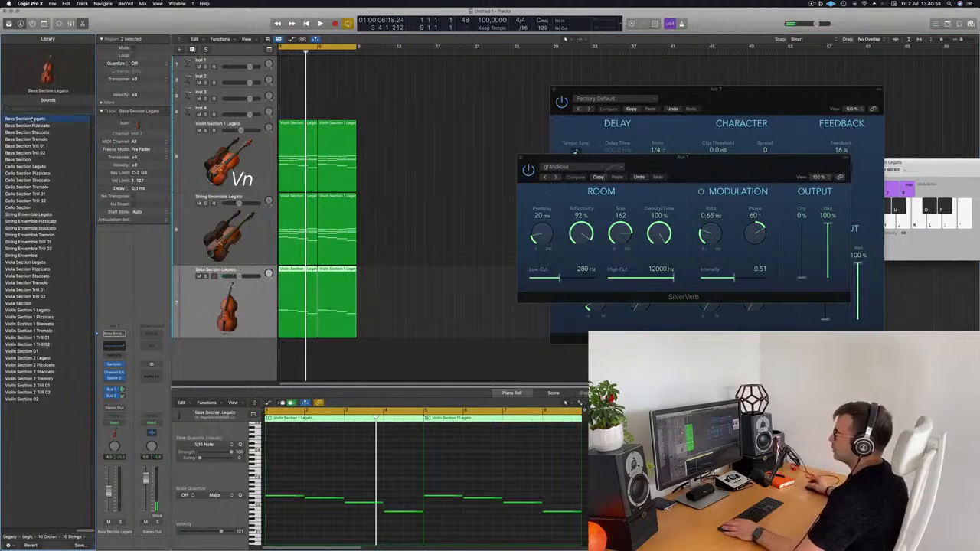
Play the Bass Section Legato track from the start, soloed and with the other strings, and stop playback
key("Return")
key("space")
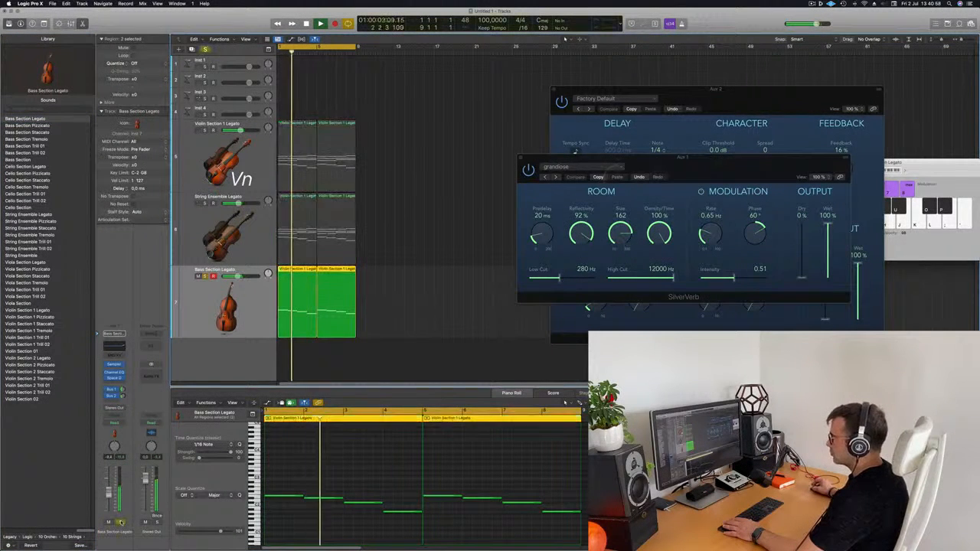
key("space")
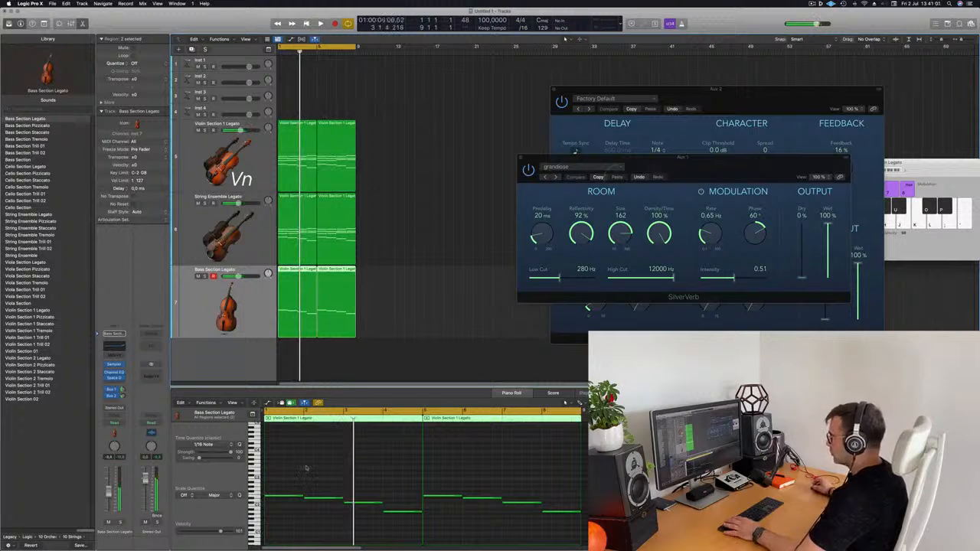
Transpose all notes of the Bass Section Legato regions down one octave and play the arrangement from the start
left_click(306, 468)
key("alt+shift+Down")
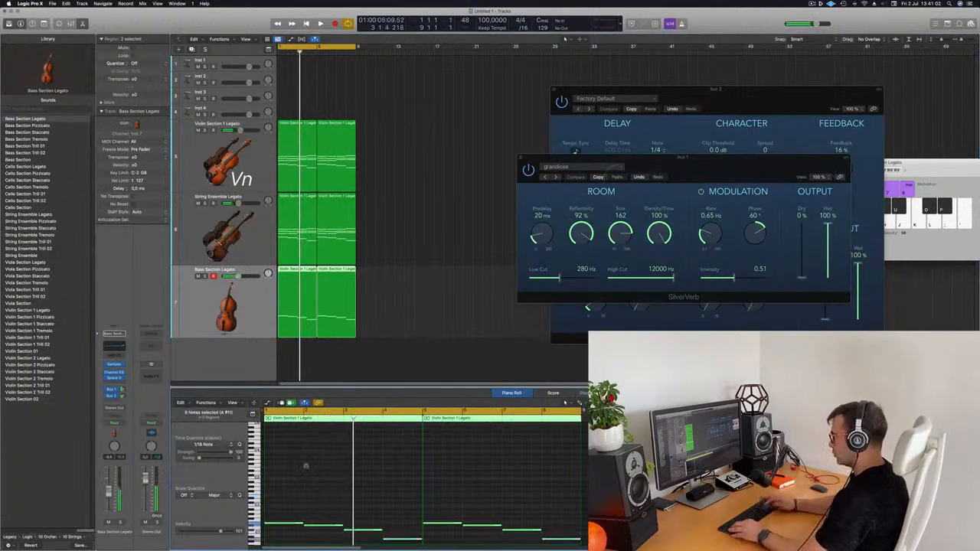
key("Return")
key("space")
left_click(448, 305)
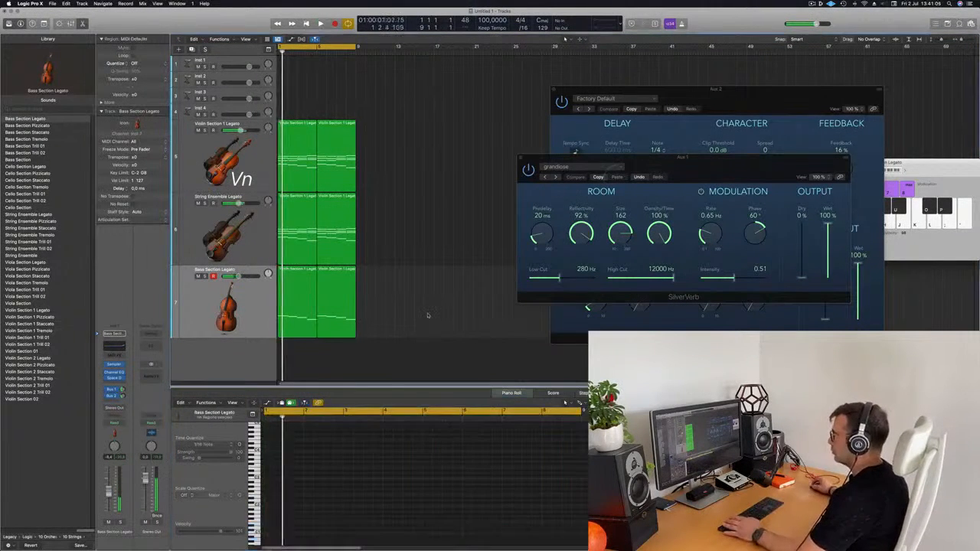
key("super+a")
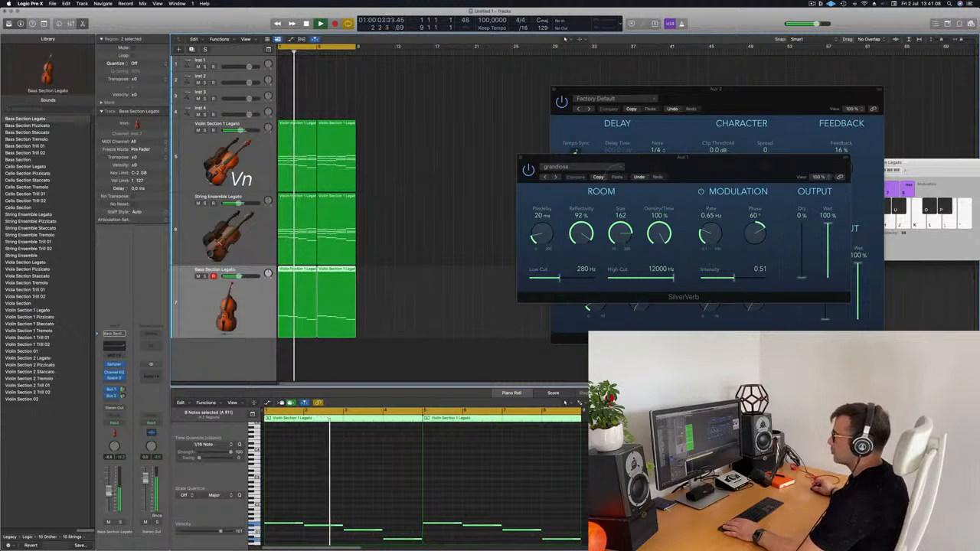
left_click(136, 212)
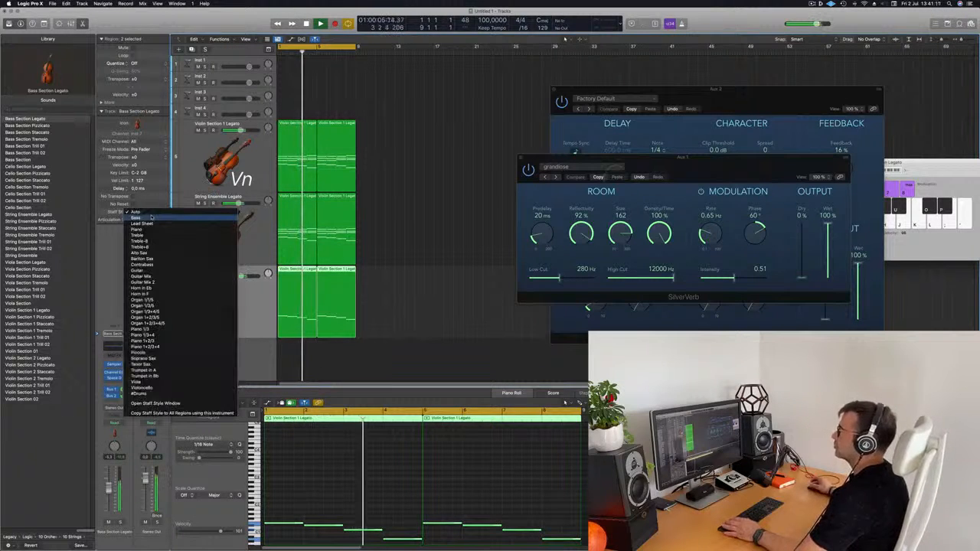
key("Escape")
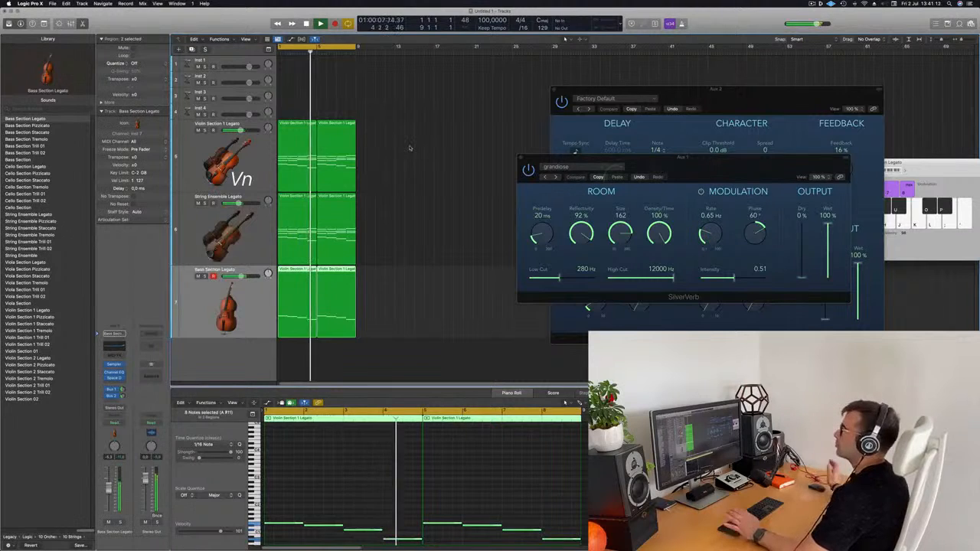
Select all regions on the three string tracks and repeat them three times to fill up to bar 33
scroll(410, 149, "down", 2)
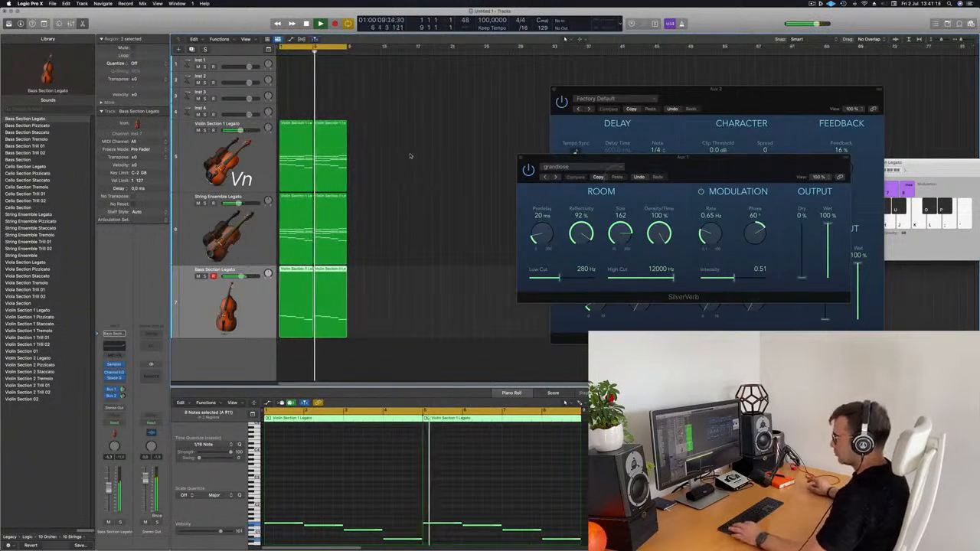
key("super+a")
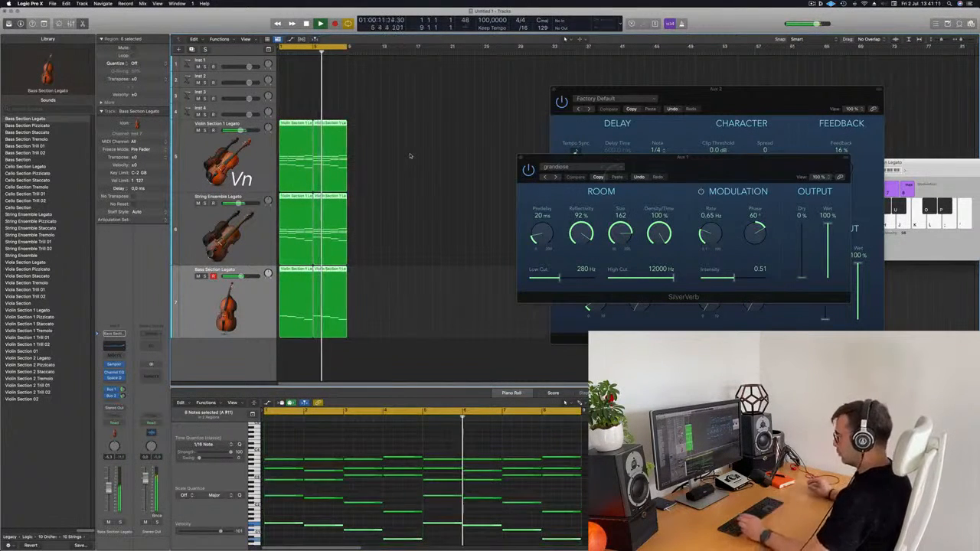
key("super+r")
key("super+r")
key("super+r")
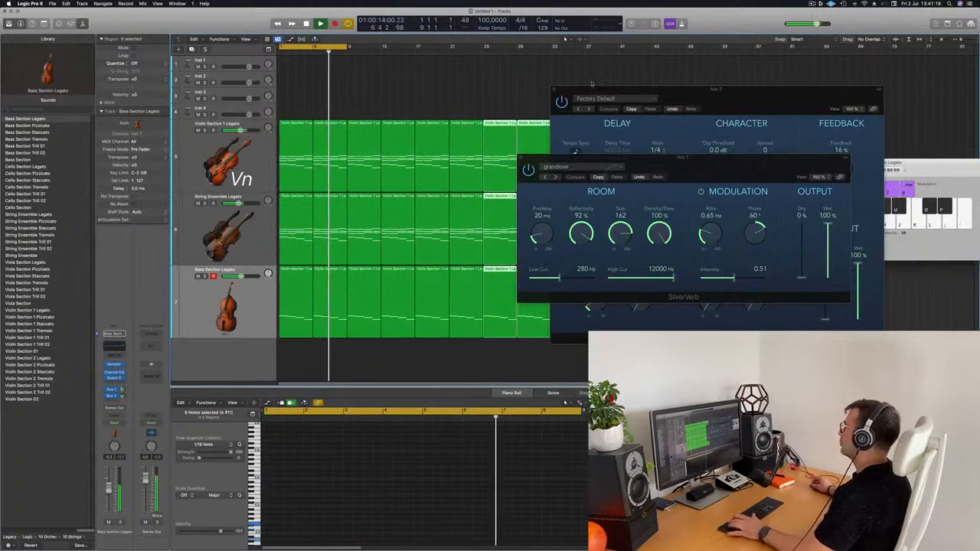
Move the delay and SilverVerb windows off the regions and extend the cycle range to bar 33
left_click_drag(656, 92, 955, 103)
left_click_drag(683, 156, 911, 181)
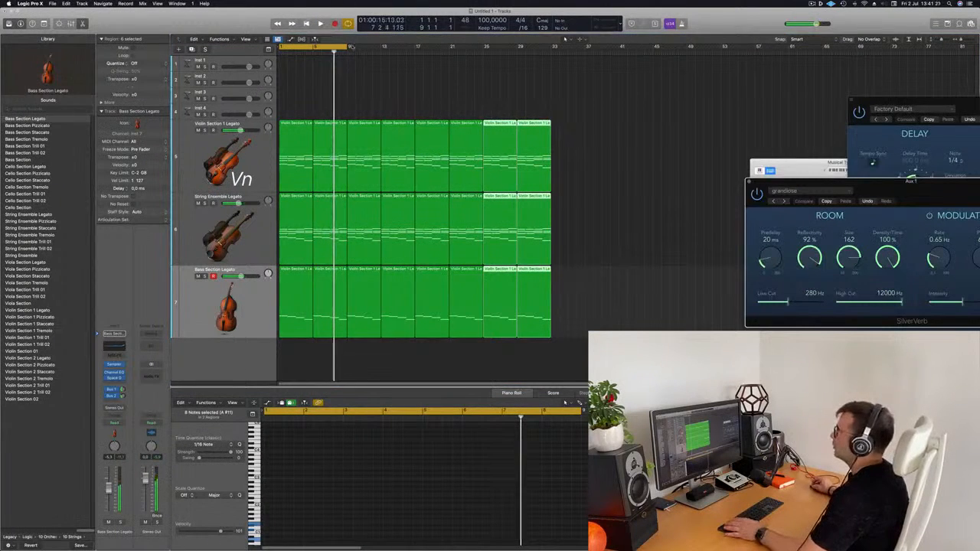
left_click_drag(347, 47, 551, 79)
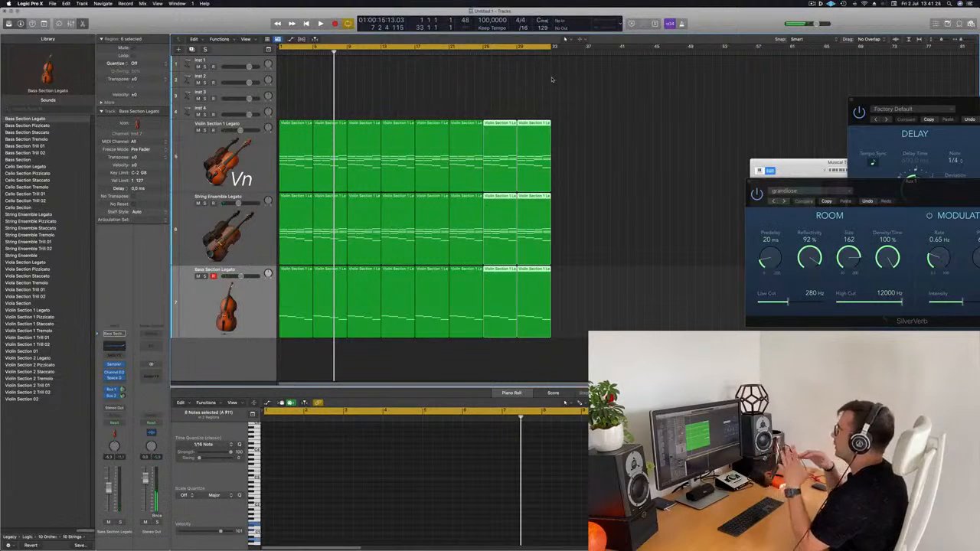
Play the extended three-track string arrangement from the start
key("space")
left_click(459, 80)
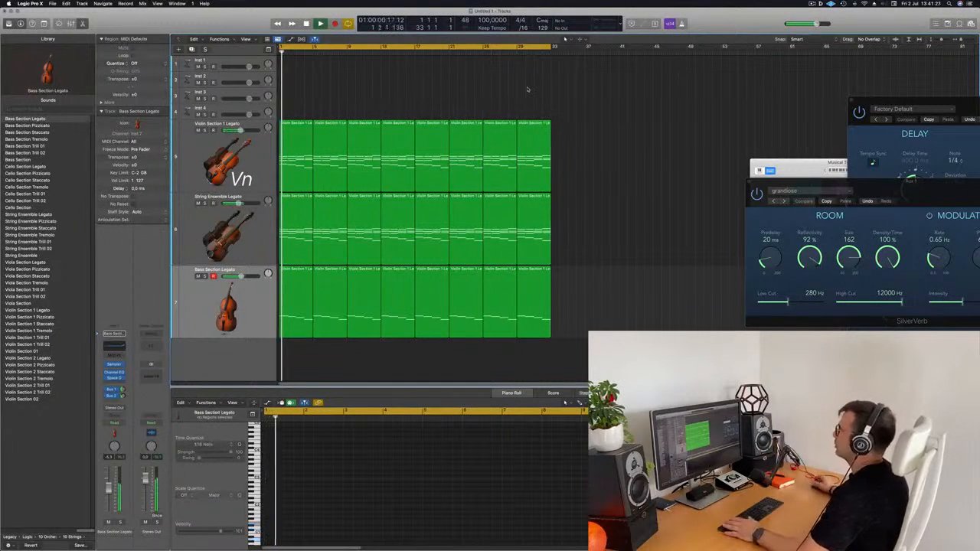
left_click(459, 80, "ctrl+alt")
left_click(459, 80, "ctrl+alt")
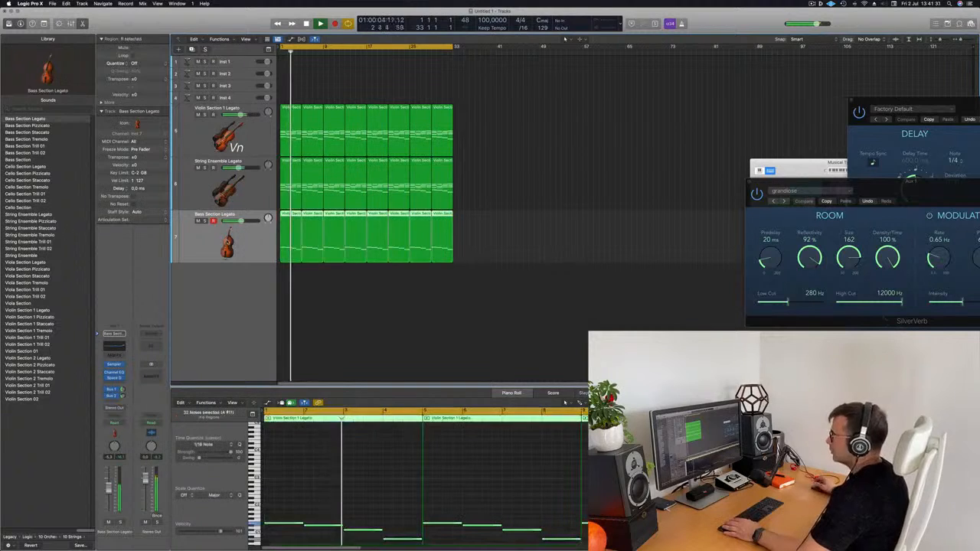
Duplicate the Bass Section Legato track with its settings and copy all of its regions onto the new track
left_click(216, 214)
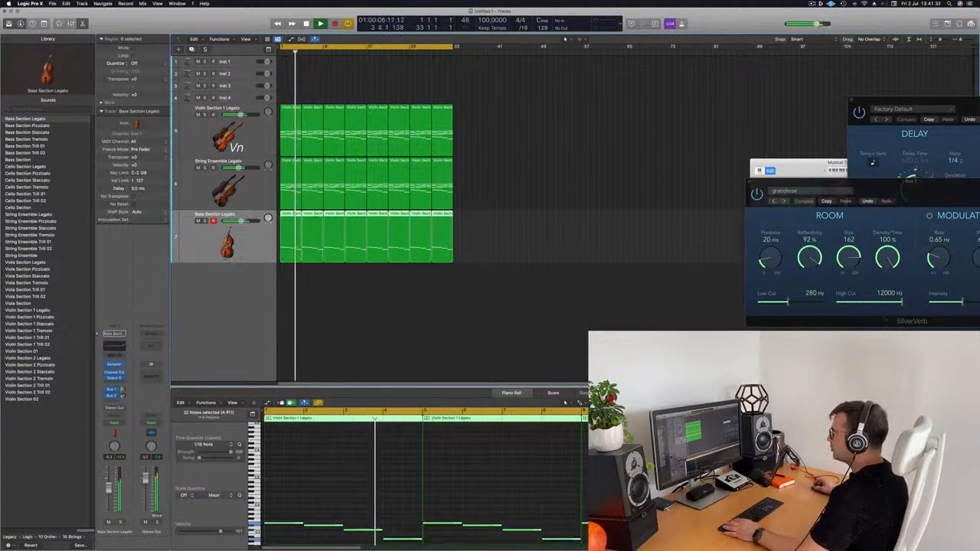
key("Return")
key("super+d")
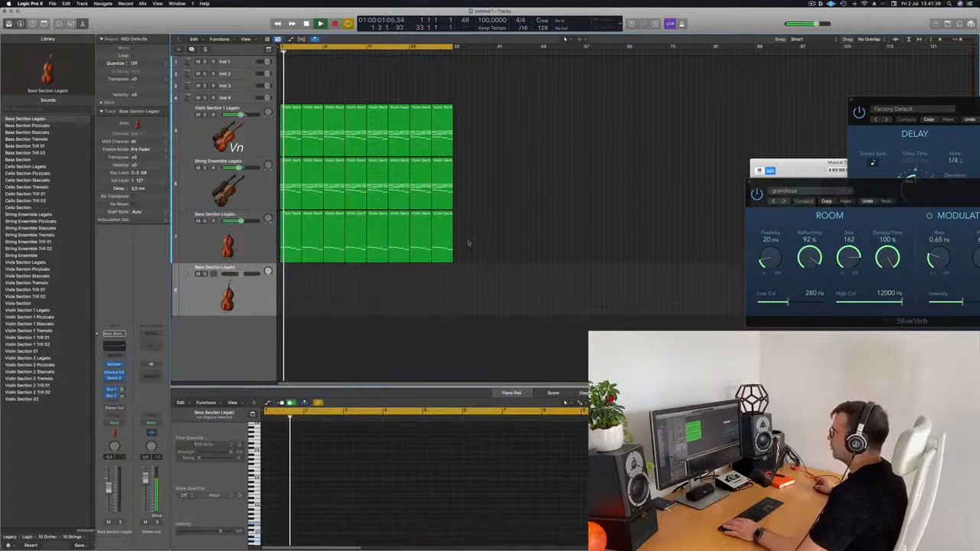
left_click_drag(291, 217, 276, 306)
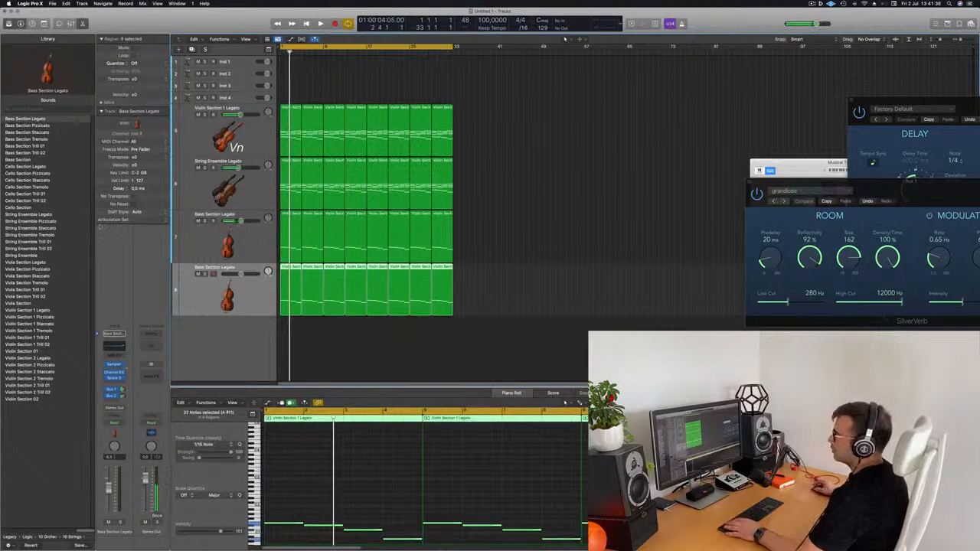
Replace the duplicate bass track's patch with French Horn from the Orchestral brass sounds
left_click(28, 537)
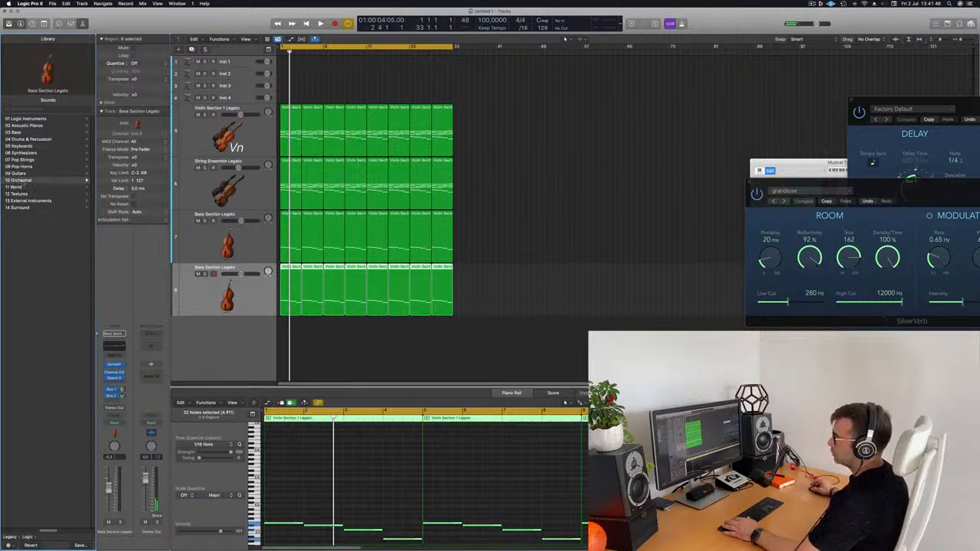
left_click(22, 181)
left_click(17, 125)
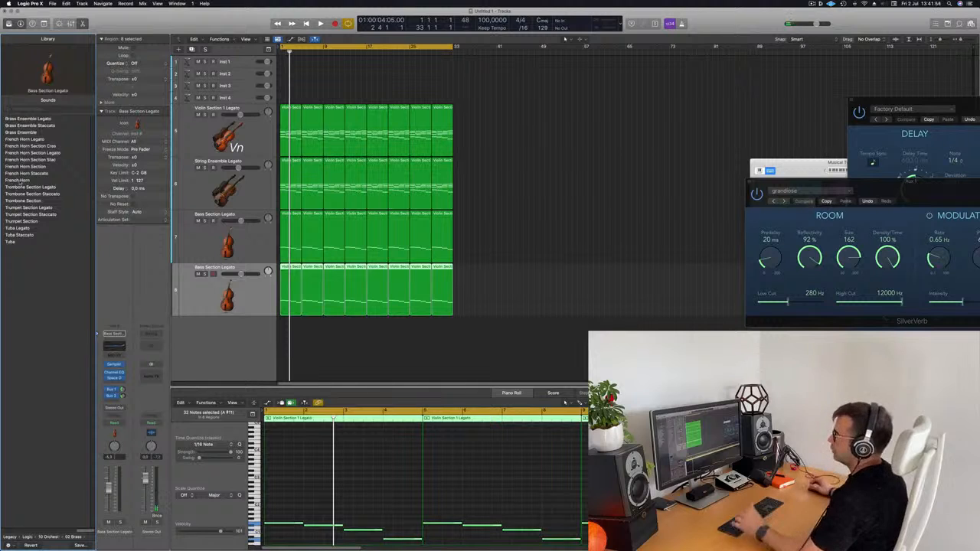
left_click(21, 187)
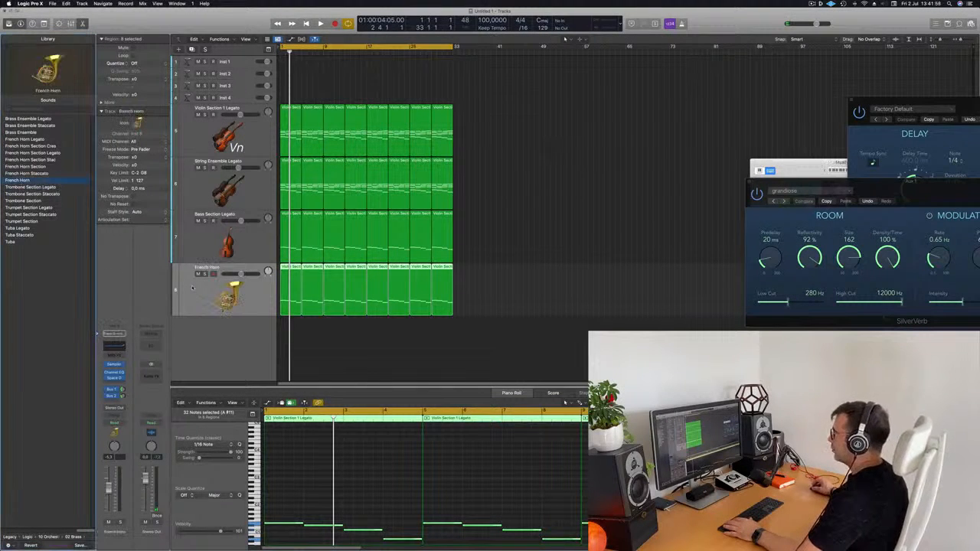
Transpose all notes of the French Horn regions so they sit one octave above the bass line
left_click(396, 523)
key("super+a")
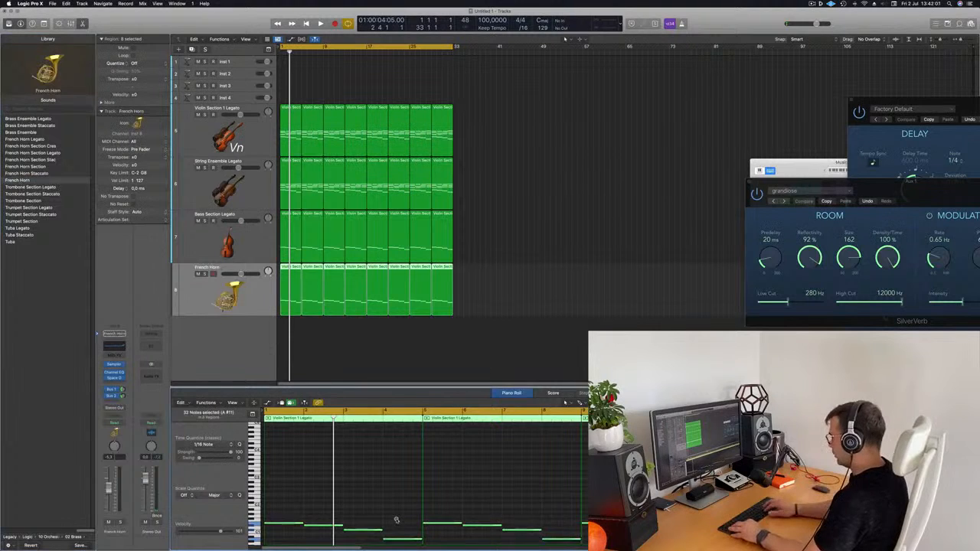
key("alt+shift+Up")
key("alt+shift+Up")
key("alt+shift+Up")
key("alt+shift+Down")
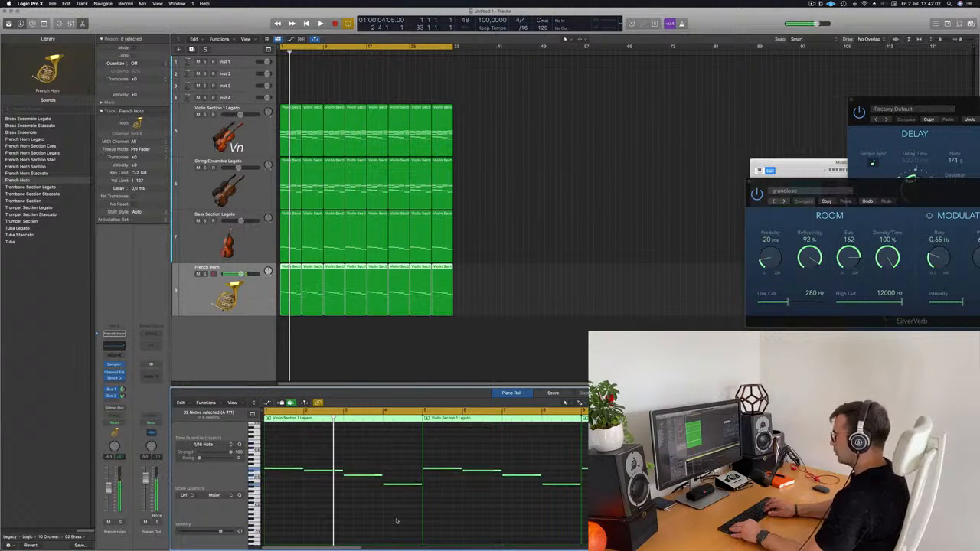
key("alt+shift+Down")
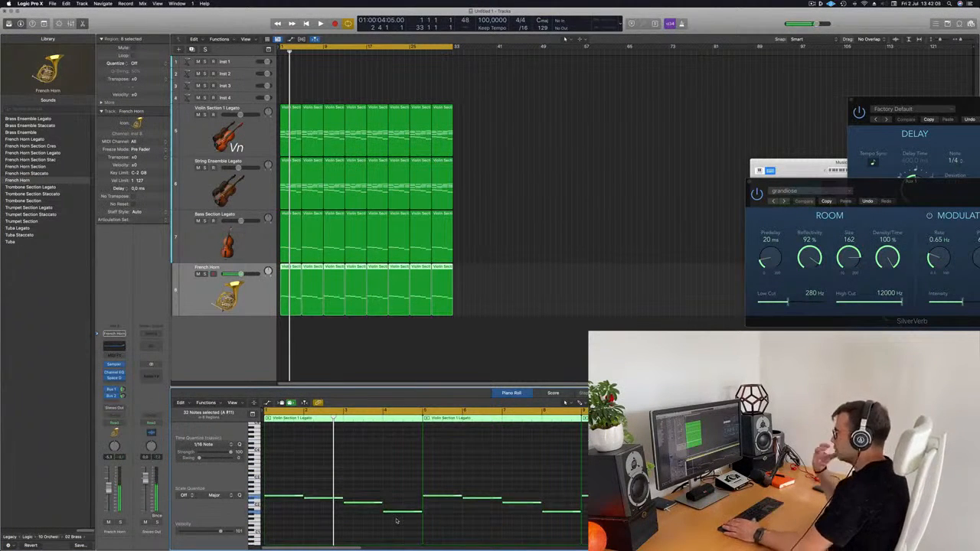
Play from the start and compare the French Horn track soloed against the full arrangement
key("Return")
key("space")
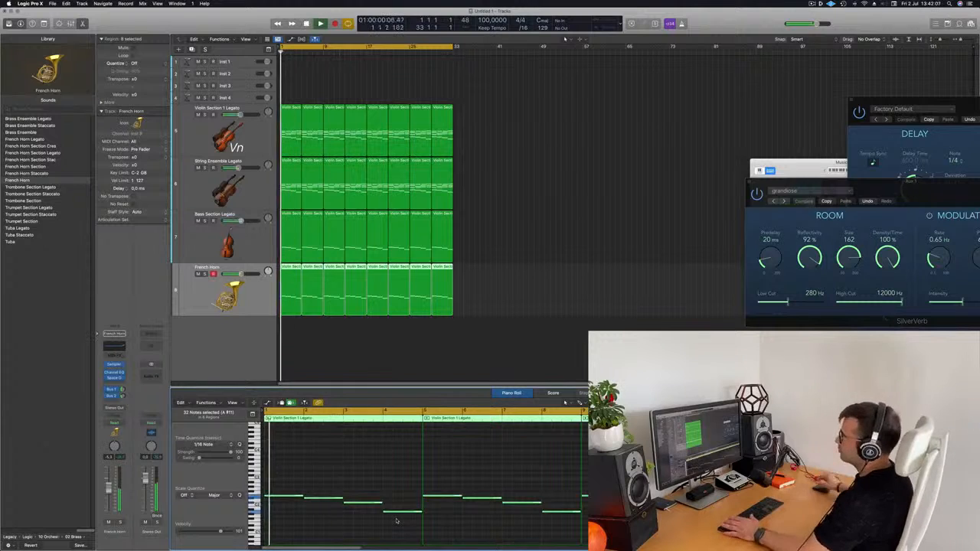
key("s")
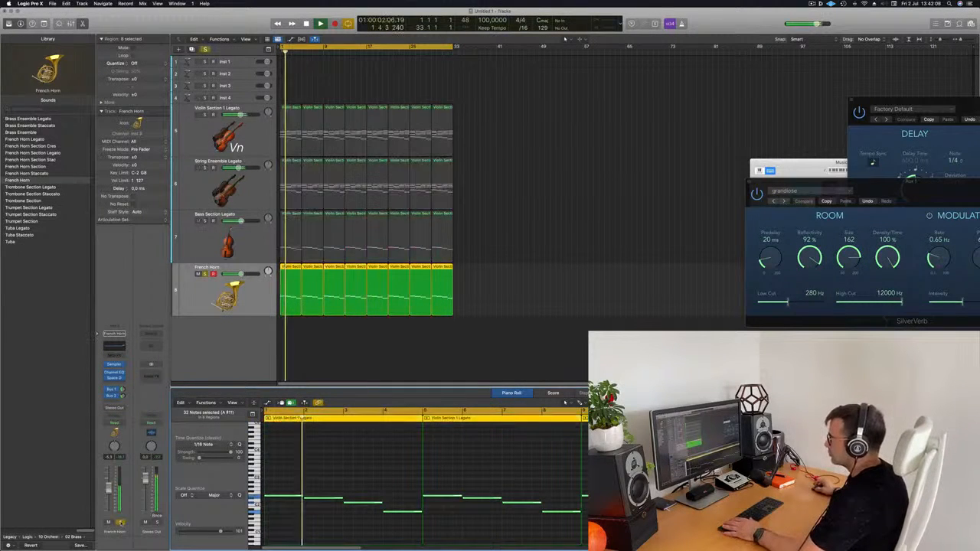
key("s")
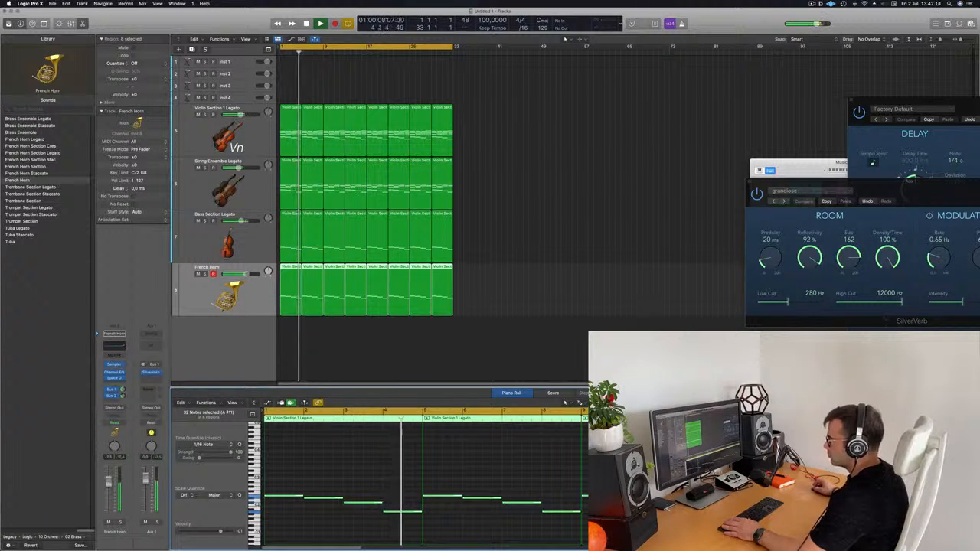
key("s")
key("Return")
key("s")
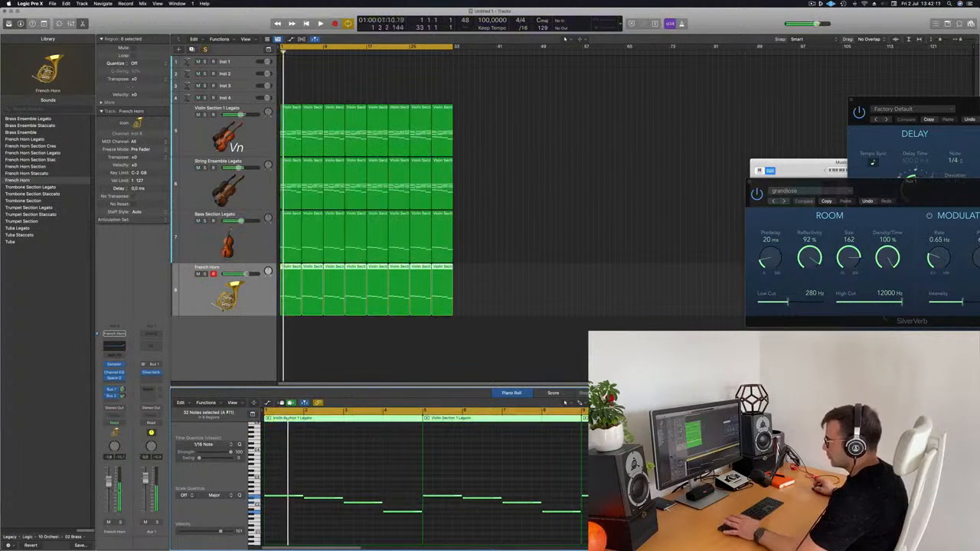
Transpose all notes of the French Horn regions up one octave and play the result from the start
key("Return")
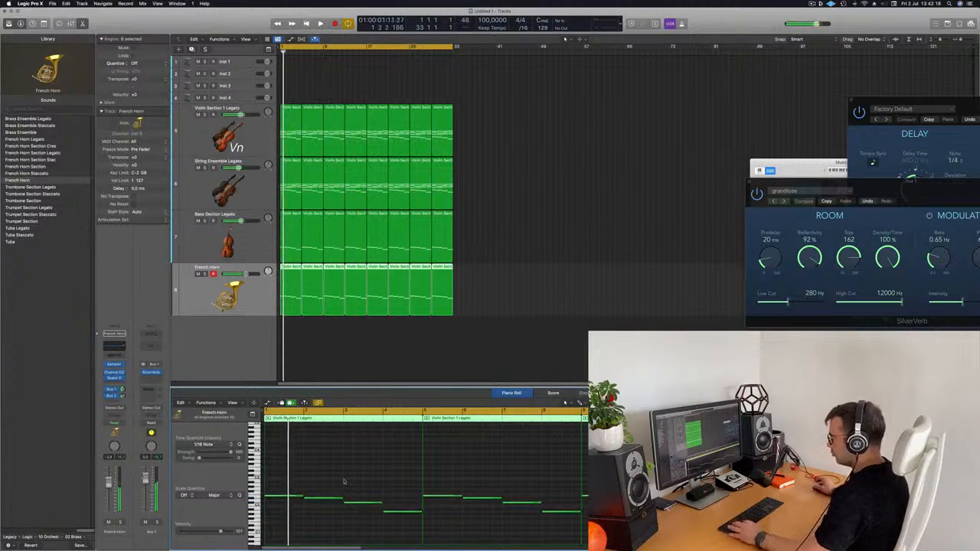
key("alt+shift+Up")
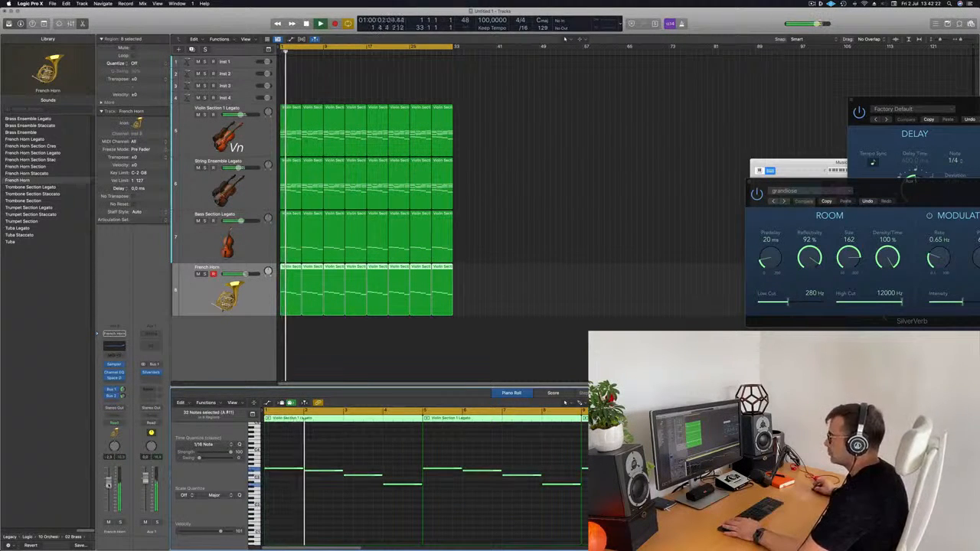
key("space")
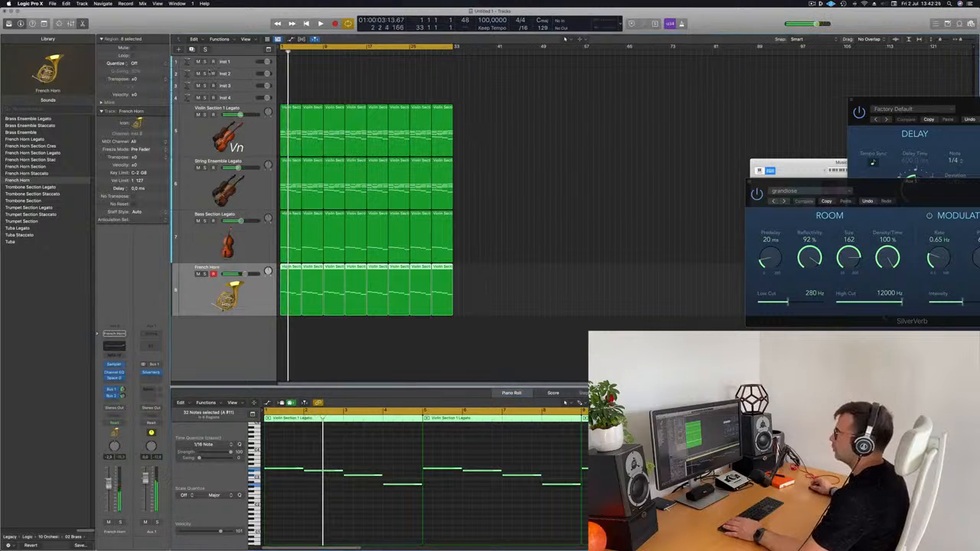
Duplicate the French Horn track with all its regions and transpose the duplicate's notes down one octave
key("super+d")
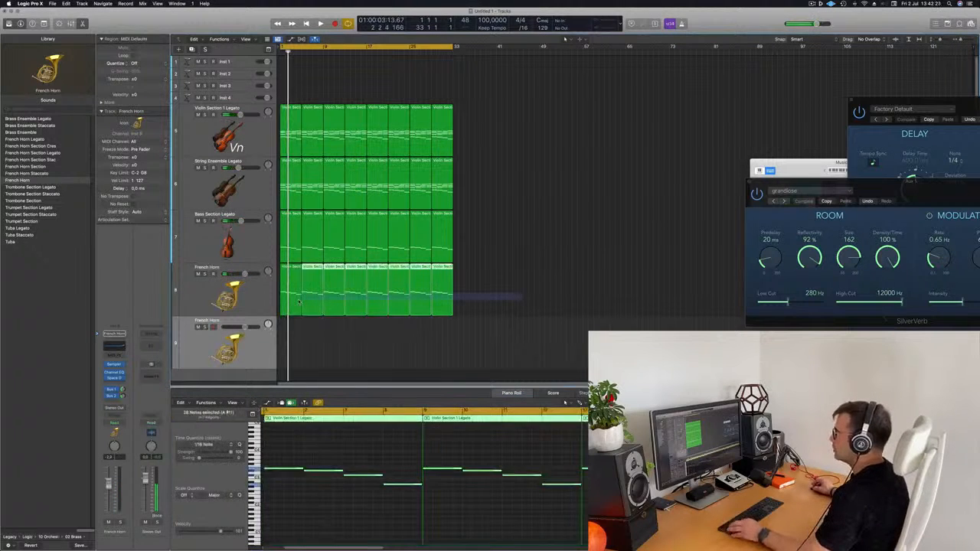
left_click_drag(295, 304, 296, 335)
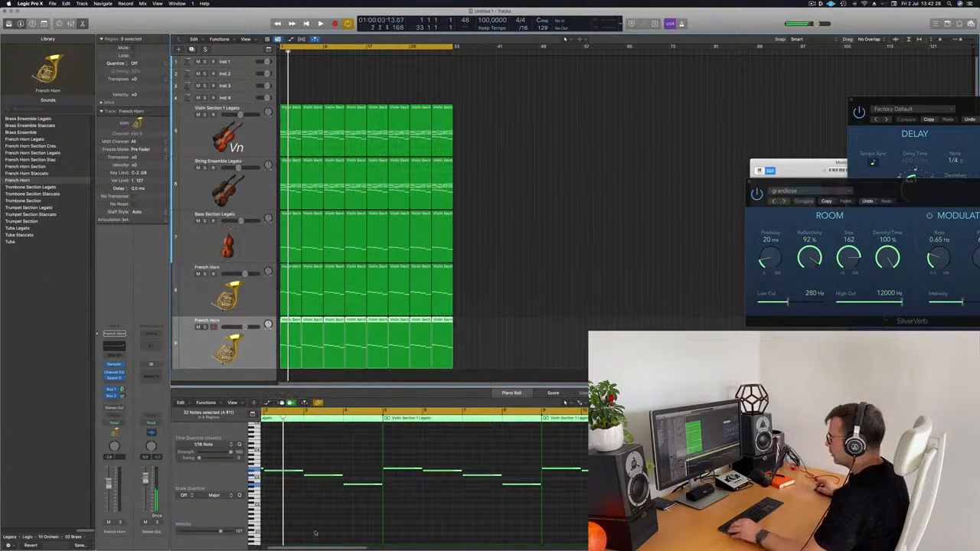
key("alt+shift+Down")
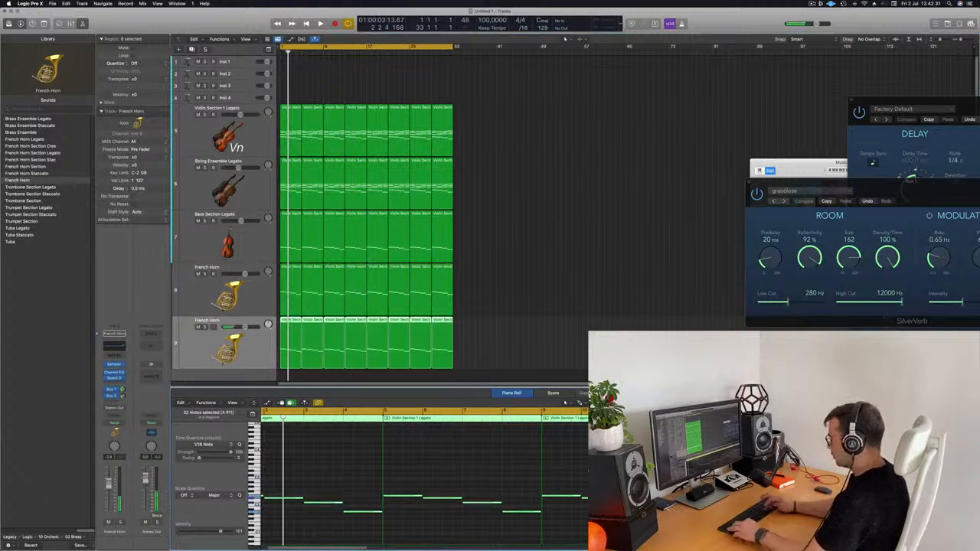
Play from the start with the lower and the higher French Horn track soloed in turn
key("Return")
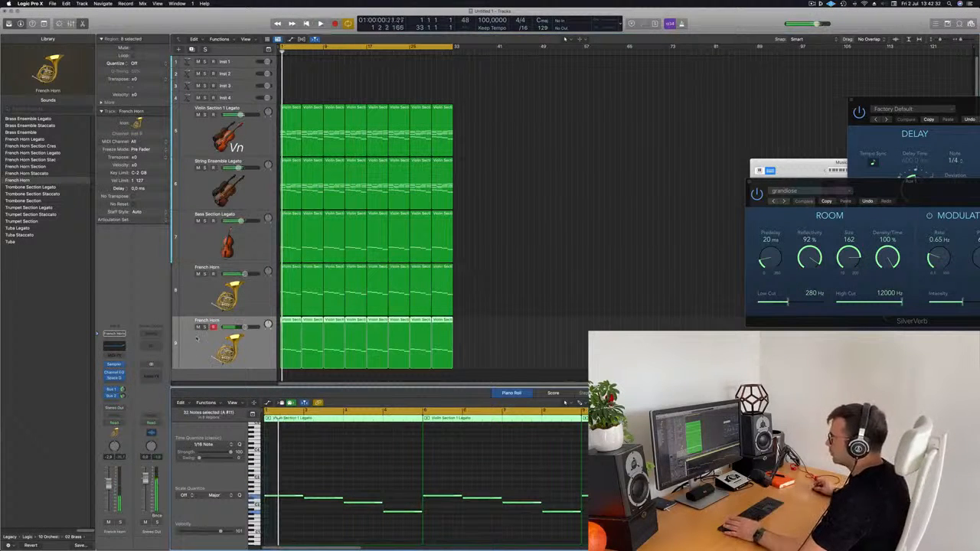
left_click(204, 327)
key("Return")
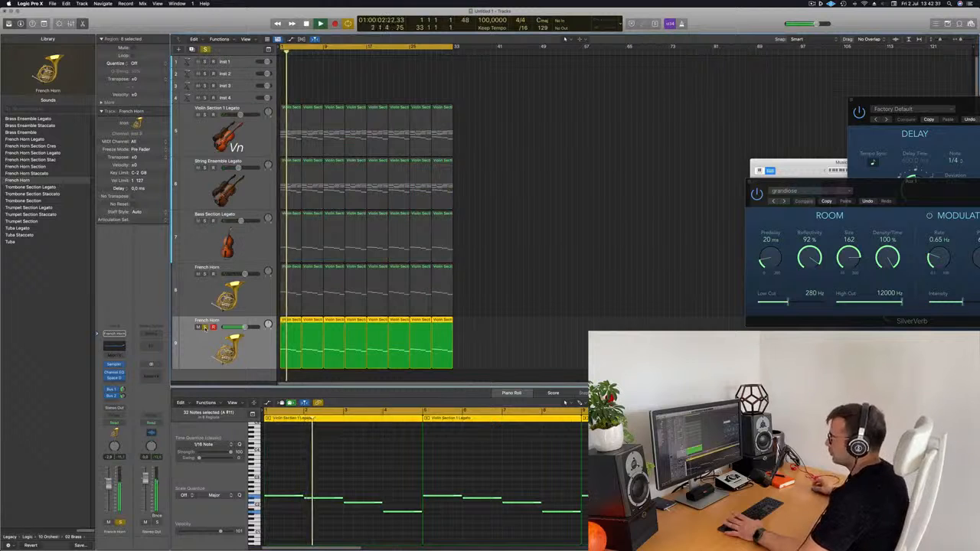
left_click(204, 327)
key("Return")
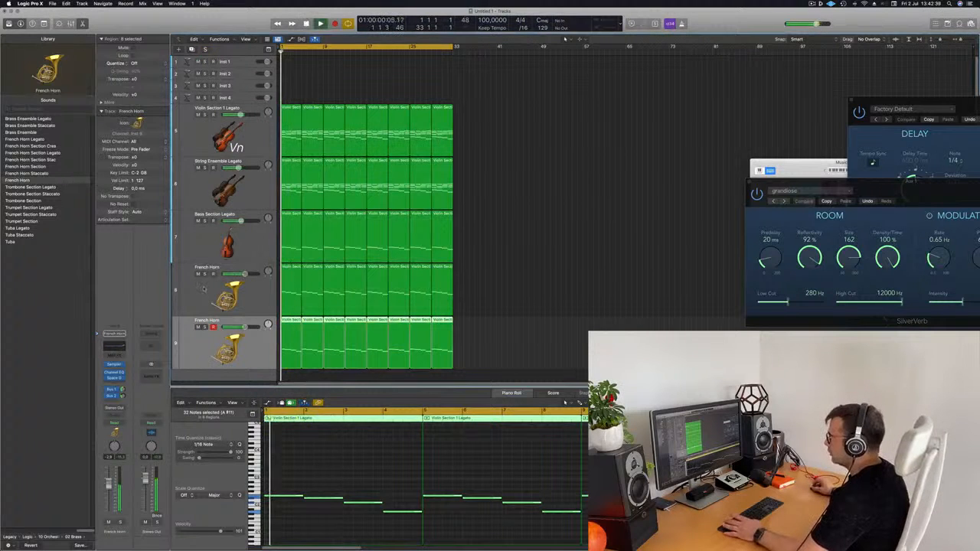
left_click(205, 274)
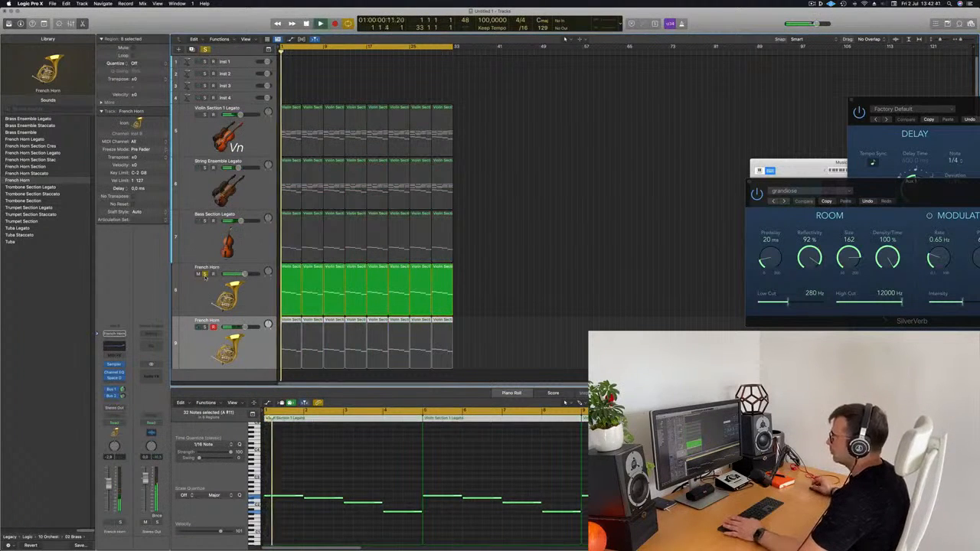
key("space")
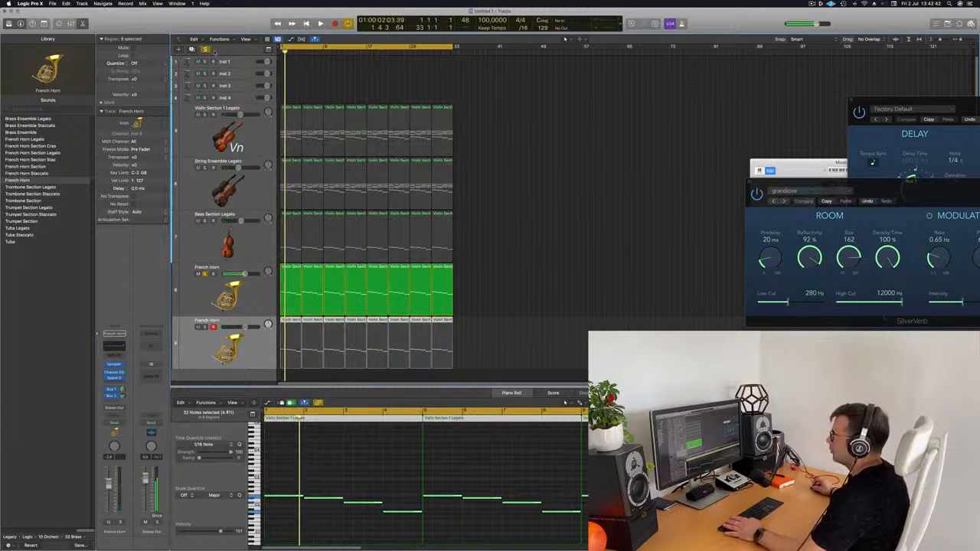
Clear all solos and listen to the full arrangement from the start with the track heights reduced
left_click(204, 49)
key("Return")
key("space")
left_click(512, 202, "ctrl+alt")
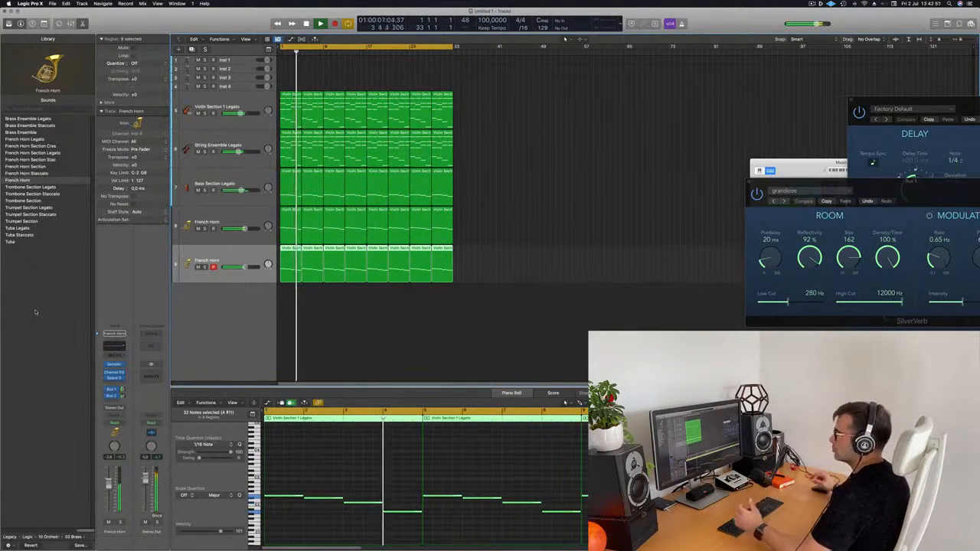
key("space")
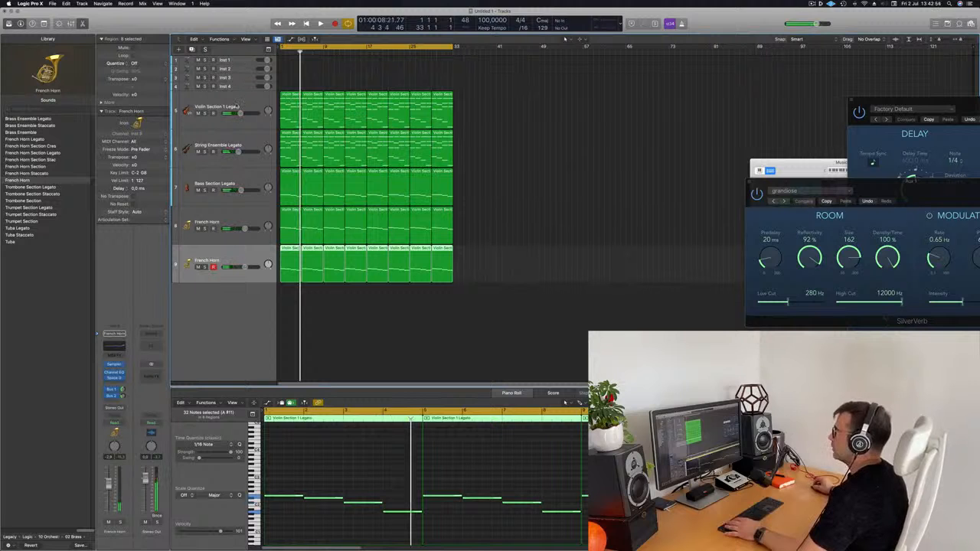
Duplicate the Violin Section 1 Legato track, place the empty track above the original and copy the first violin region onto it
left_click(233, 108)
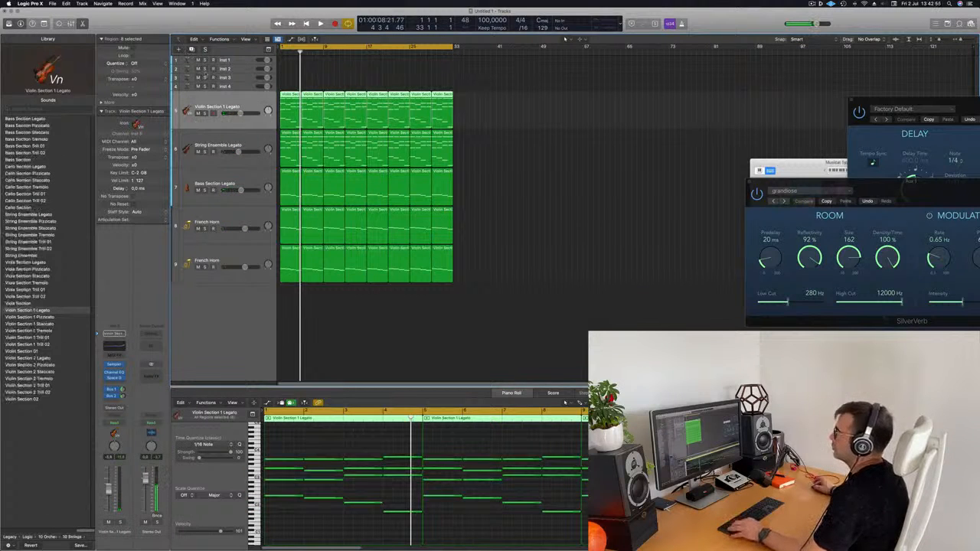
key("super+d")
left_click_drag(241, 106, 229, 149)
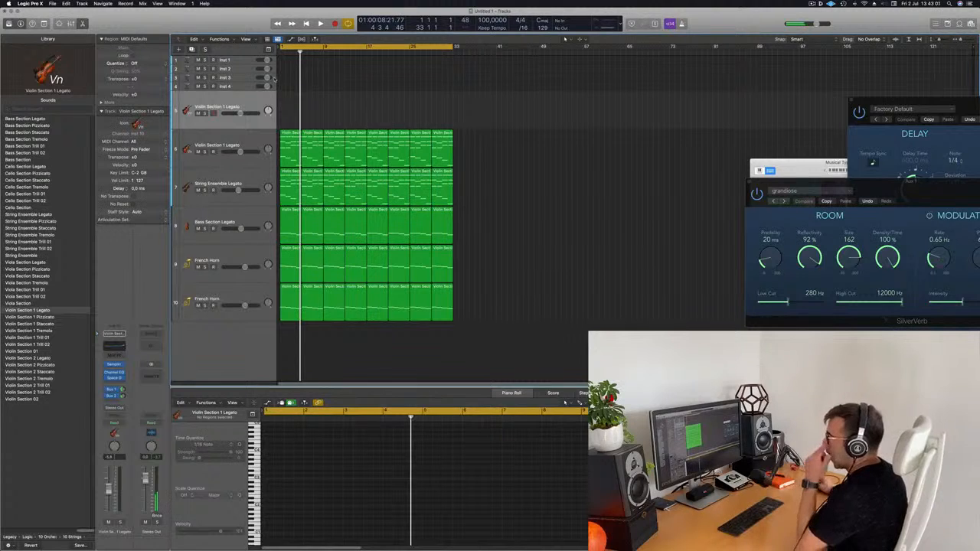
left_click_drag(289, 136, 285, 89)
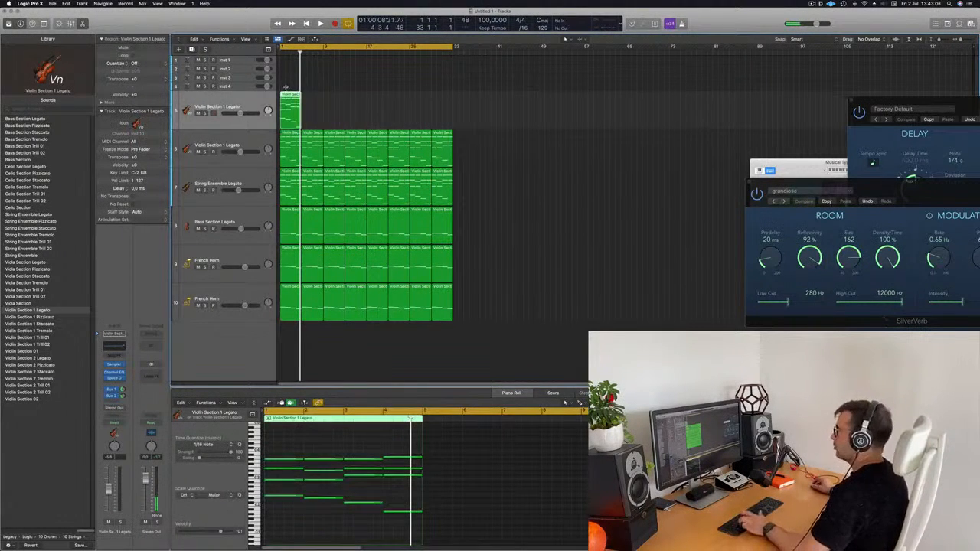
Repeat the copied violin region seven times so the new track is filled up to bar 33
key("super+r")
key("super+r")
key("super+r")
key("super+r")
key("super+r")
key("super+r")
key("super+r")
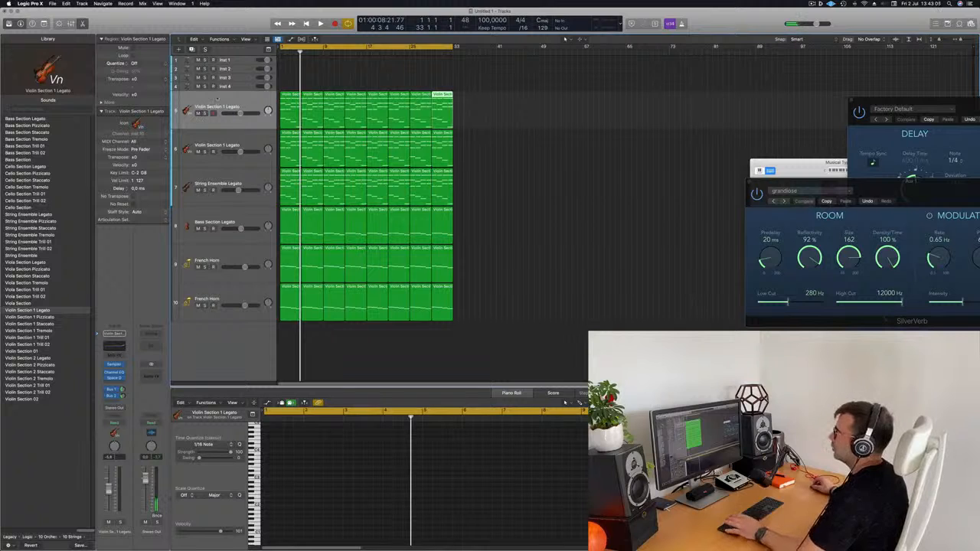
Replace the duplicate violin track's patch with Brass Ensemble from the Orchestral brass sounds
left_click(216, 99)
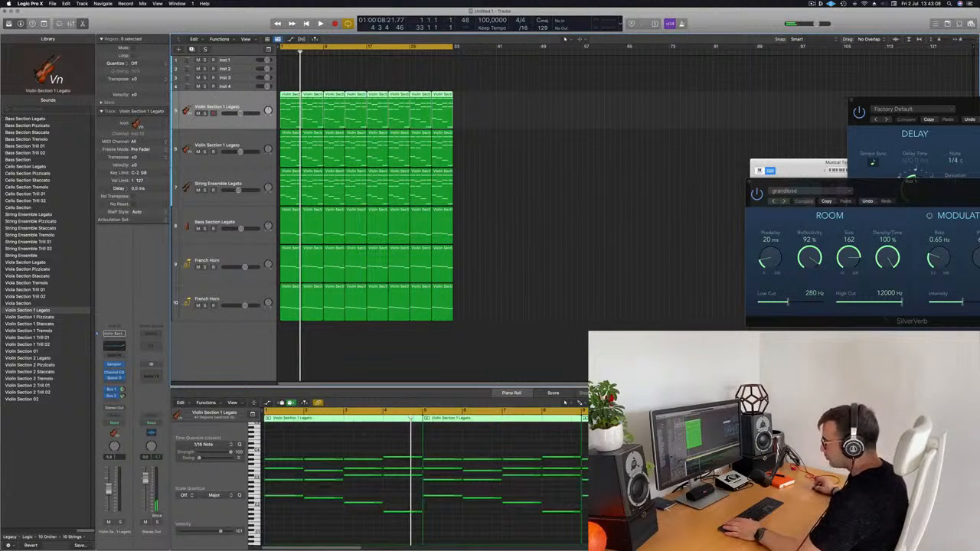
left_click(60, 537)
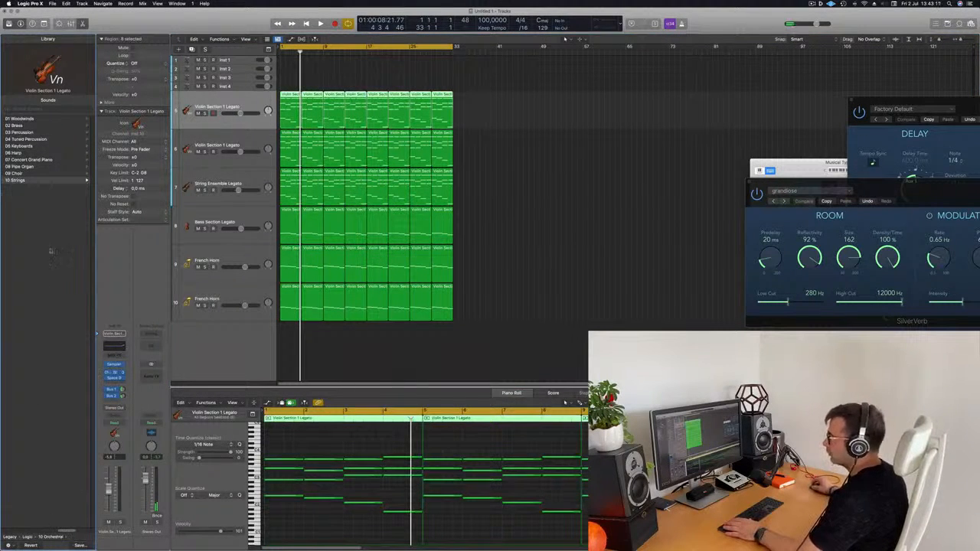
left_click(23, 125)
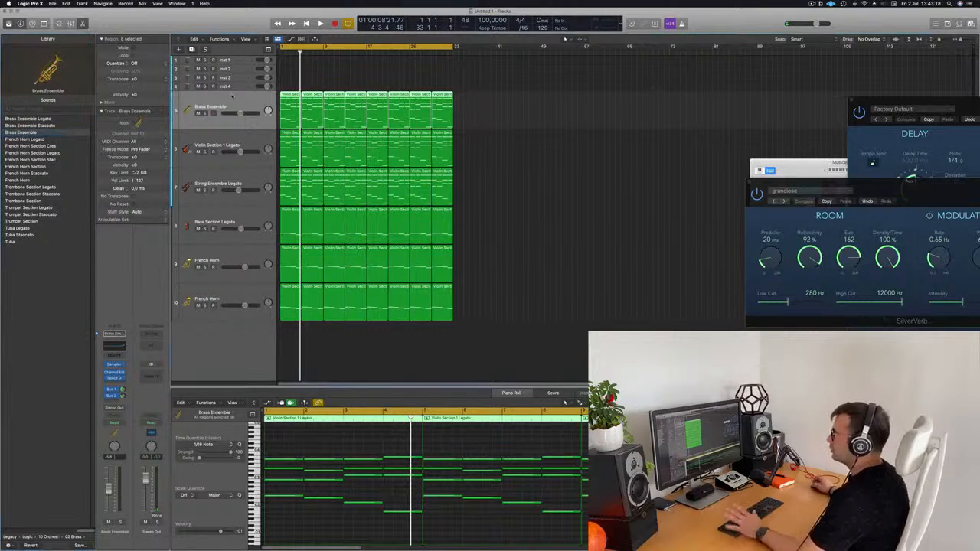
Listen to the Brass Ensemble track soloed and compare it with the full arrangement
left_click(205, 114)
key("space")
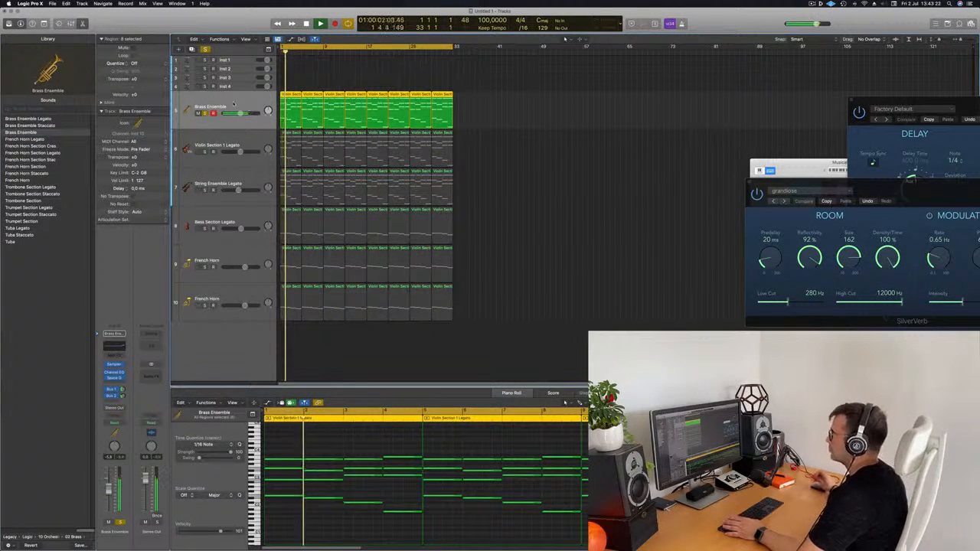
key("space")
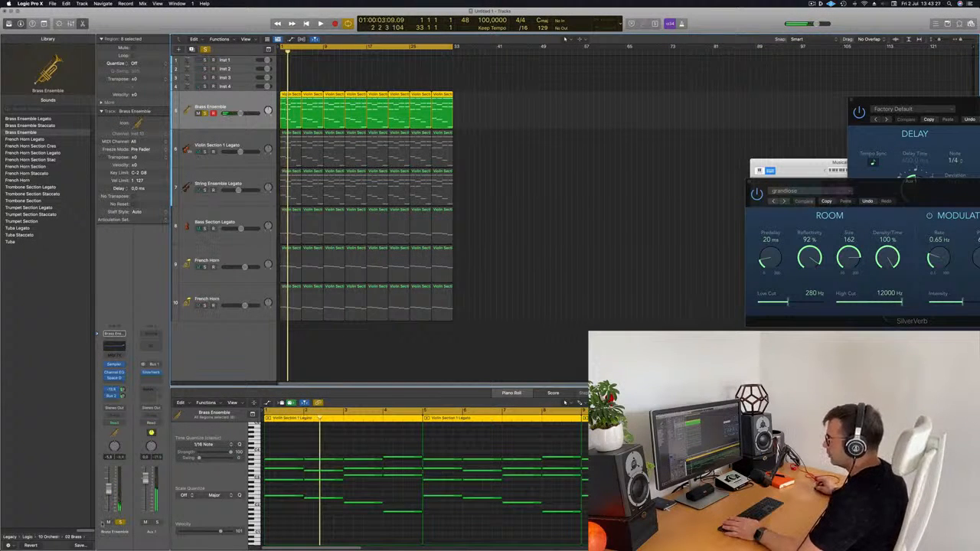
key("super+a")
key("space")
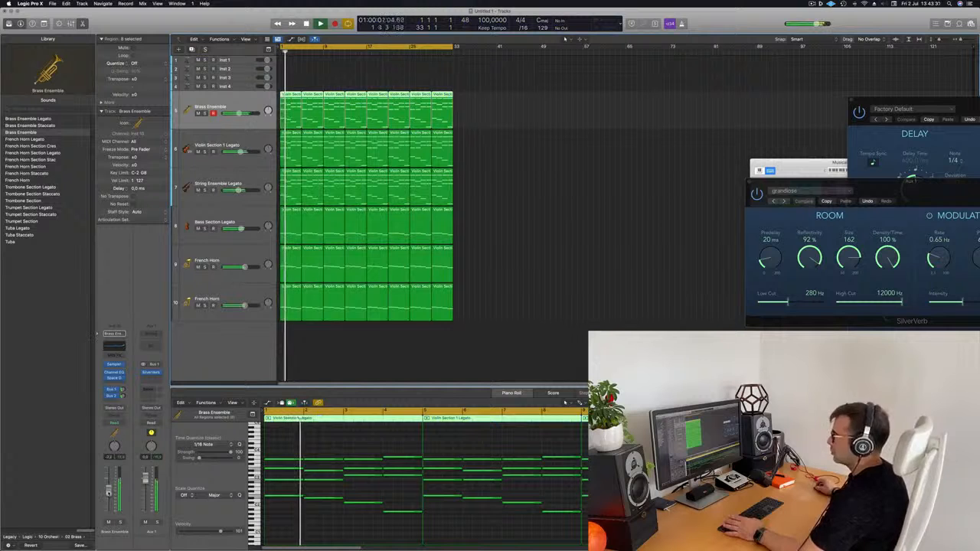
Examine the Brass Ensemble track's Channel EQ during playback, including with the track soloed, and close it
left_click(114, 345)
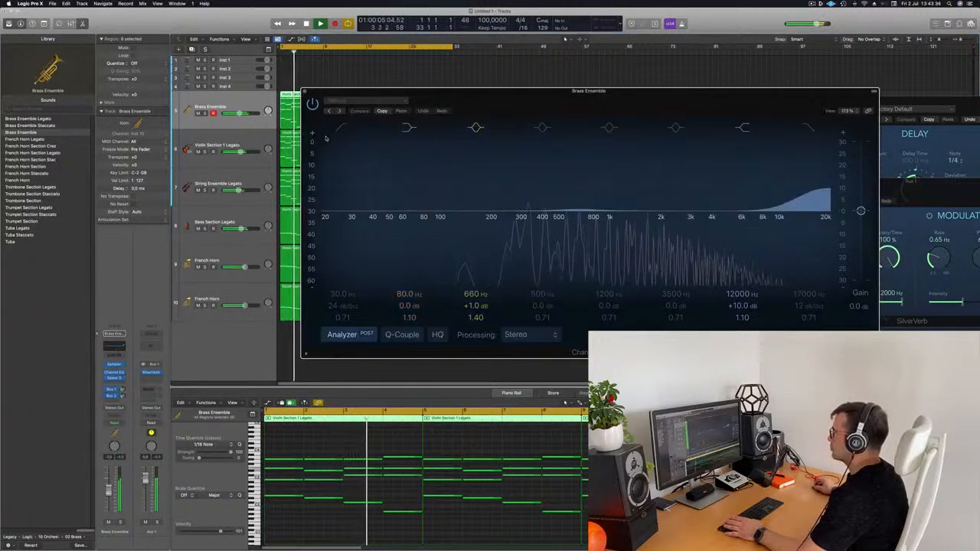
left_click_drag(502, 93, 551, 79)
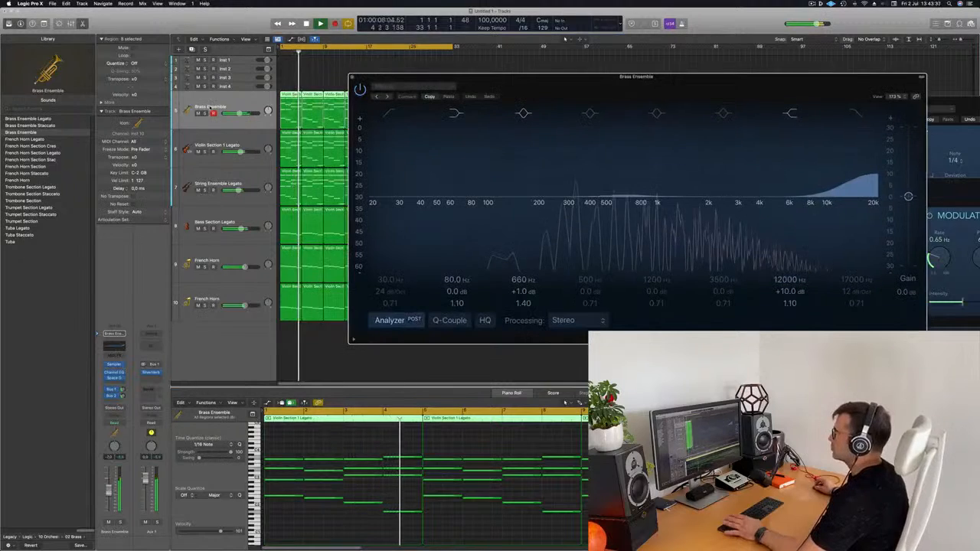
left_click(205, 114)
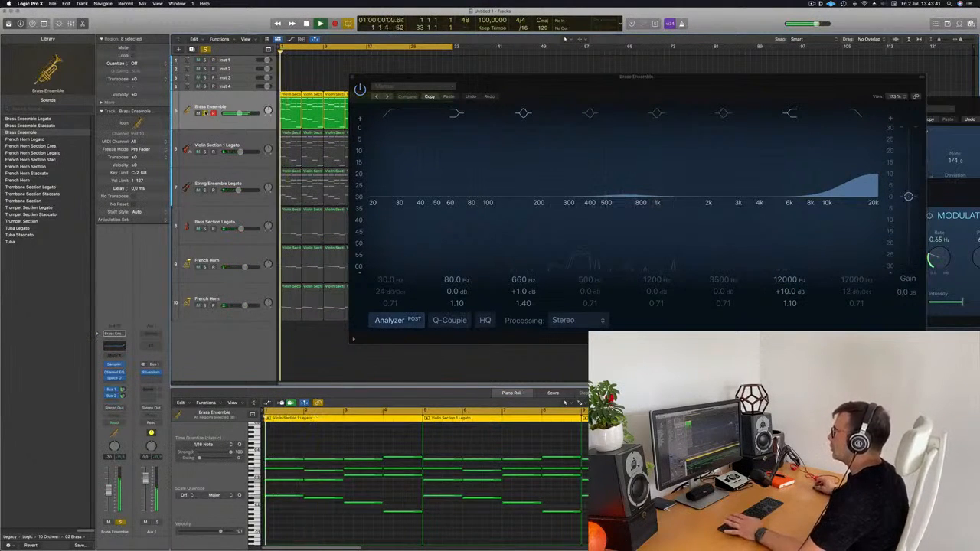
key("super+w")
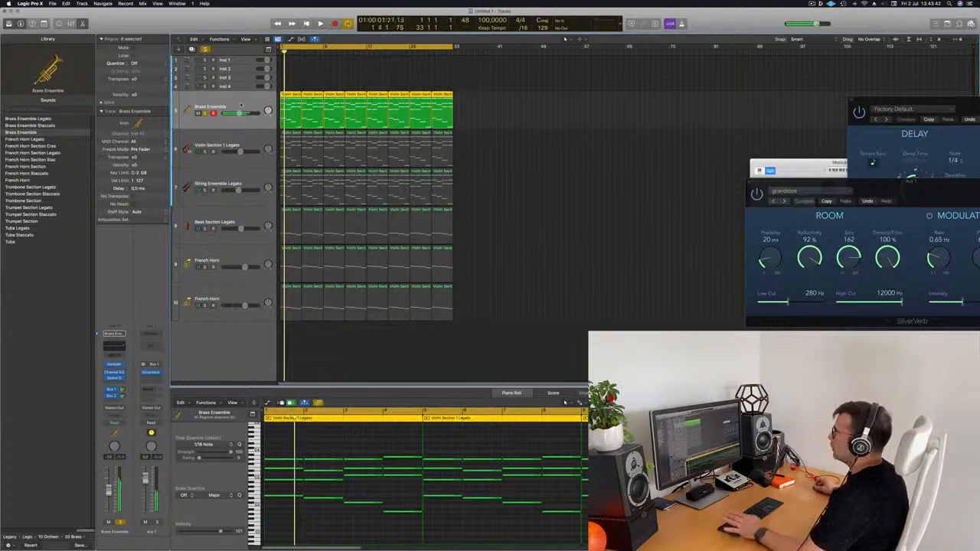
Duplicate the Brass Ensemble track with its settings, pan the original off-center and lower its volume while it plays soloed
left_click(192, 49)
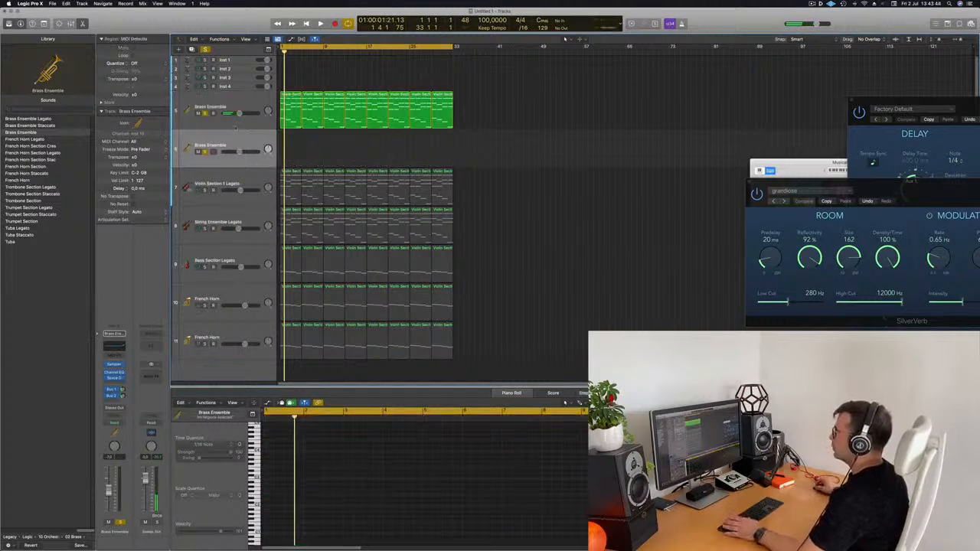
left_click(253, 101)
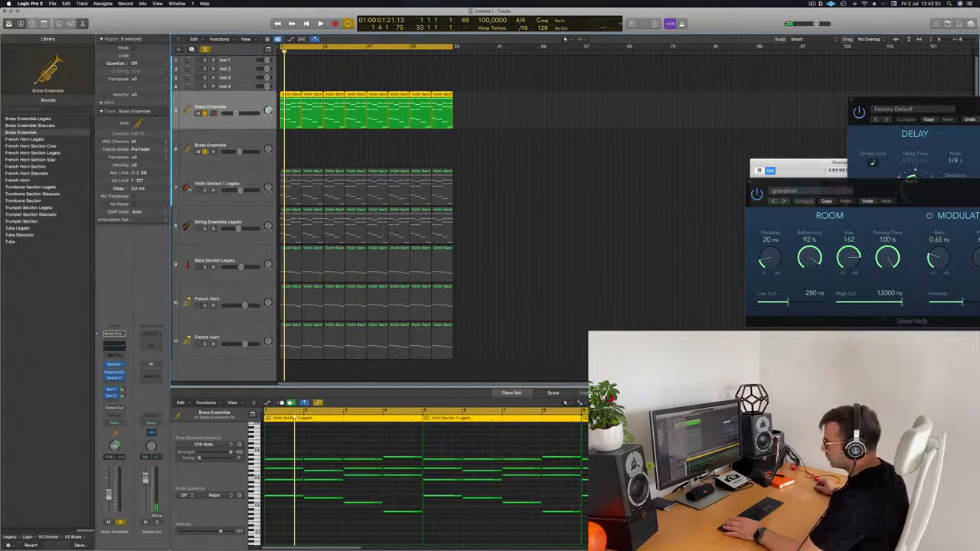
key("space")
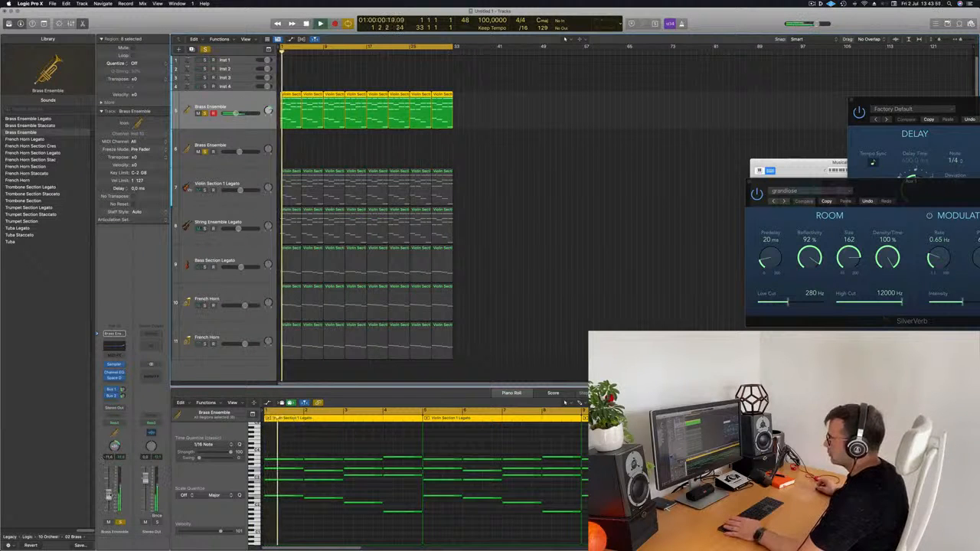
key("Return")
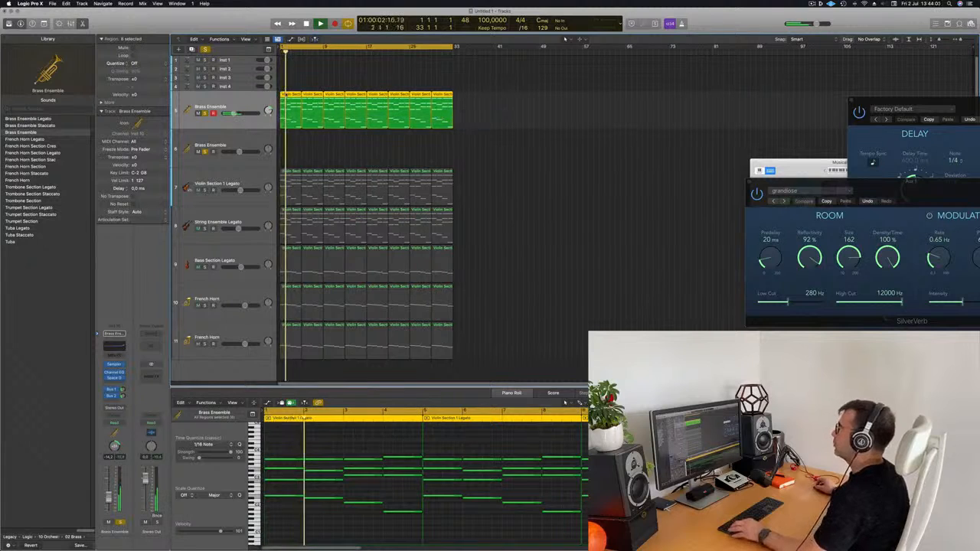
Copy all Brass Ensemble regions onto the duplicate track, place that track above the original and play both soloed from the start
left_click_drag(293, 107, 294, 146)
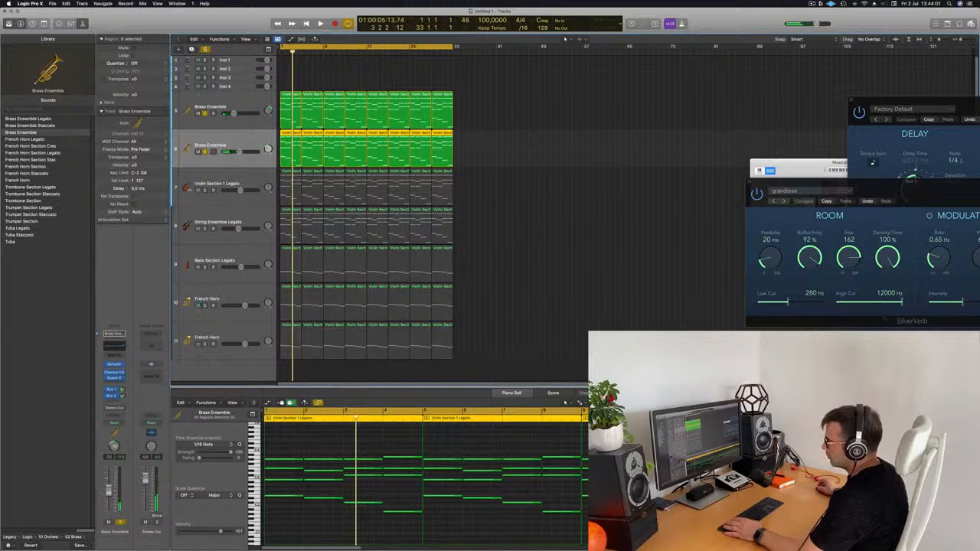
key("Return")
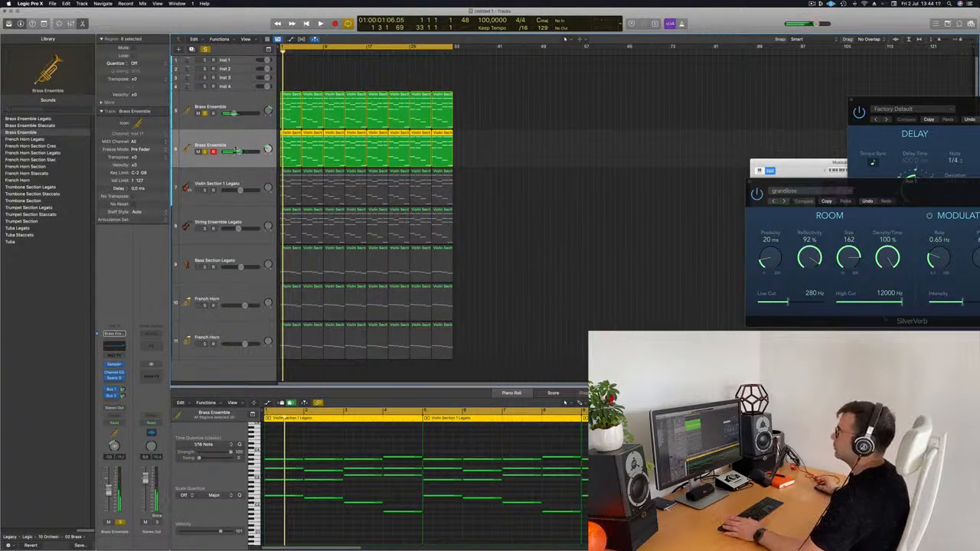
left_click(222, 111)
key("Return")
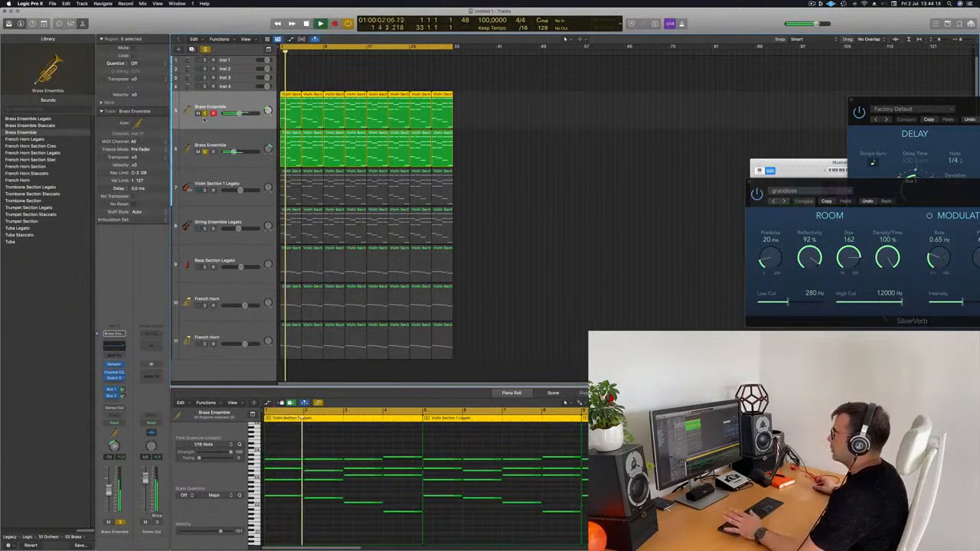
key("Return")
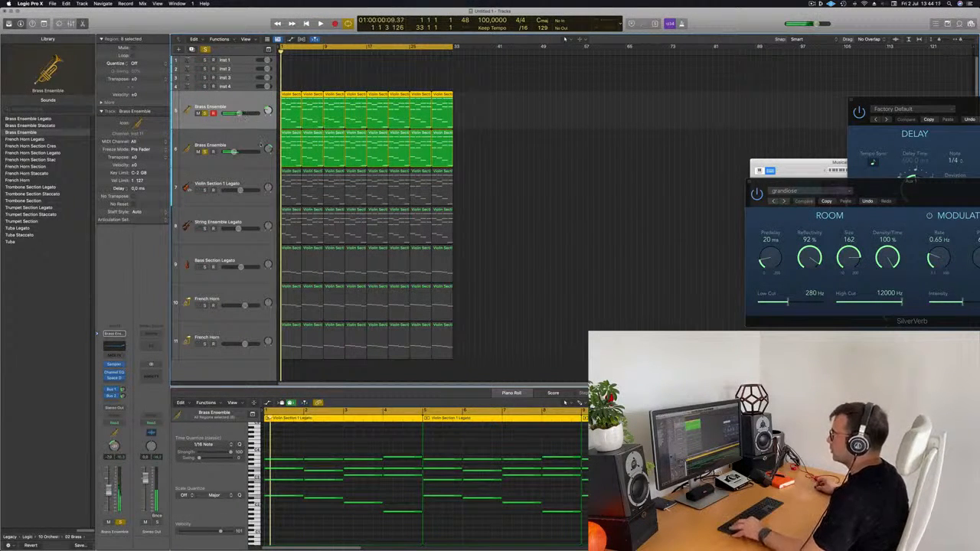
Select both Brass Ensemble tracks and create a new VCA for their two channel strips in the mixer
left_click(258, 135)
left_click(258, 120, "shift")
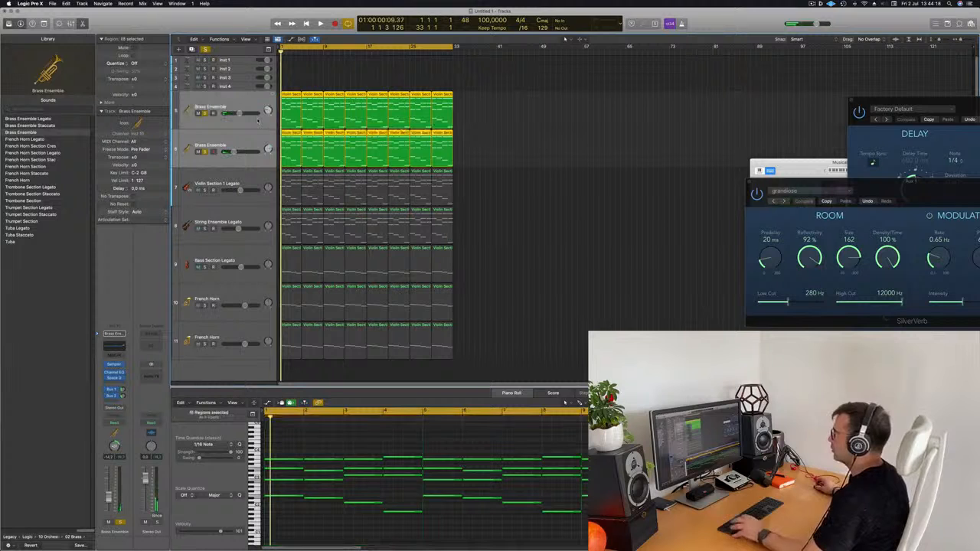
right_click(258, 120)
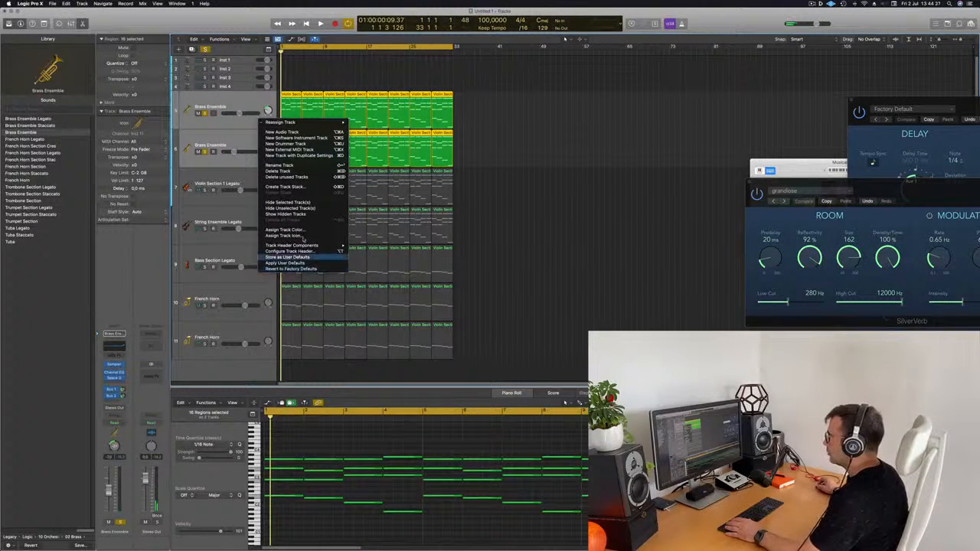
left_click(605, 163)
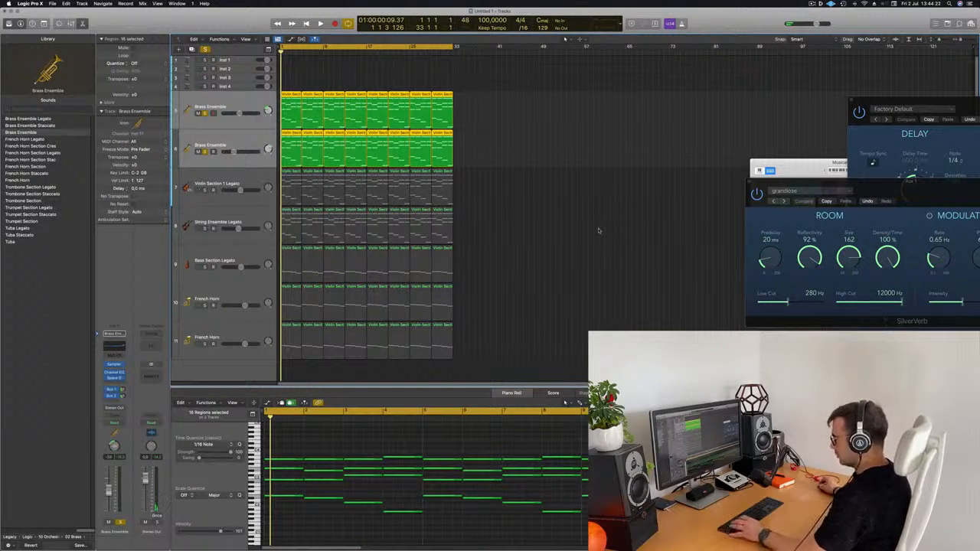
left_click(543, 247)
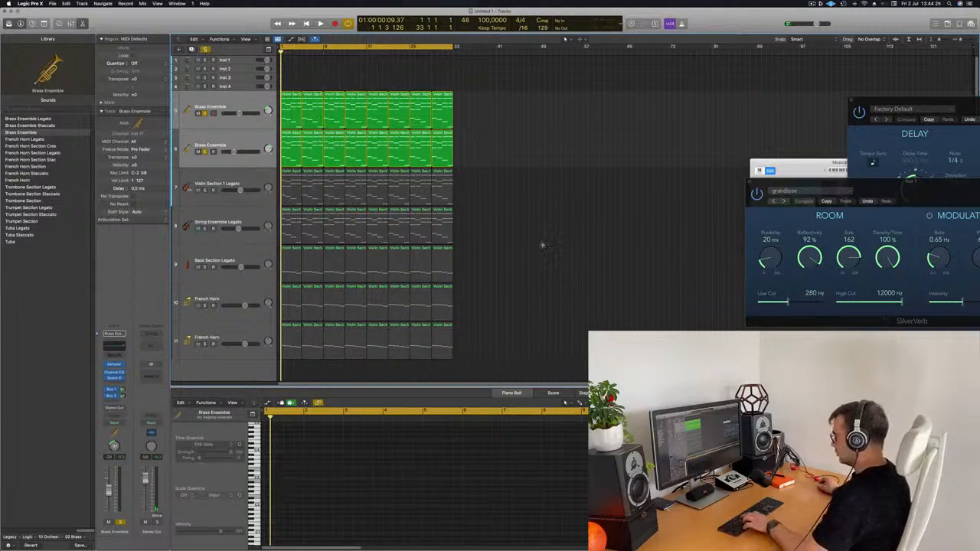
key("super+k")
key("x")
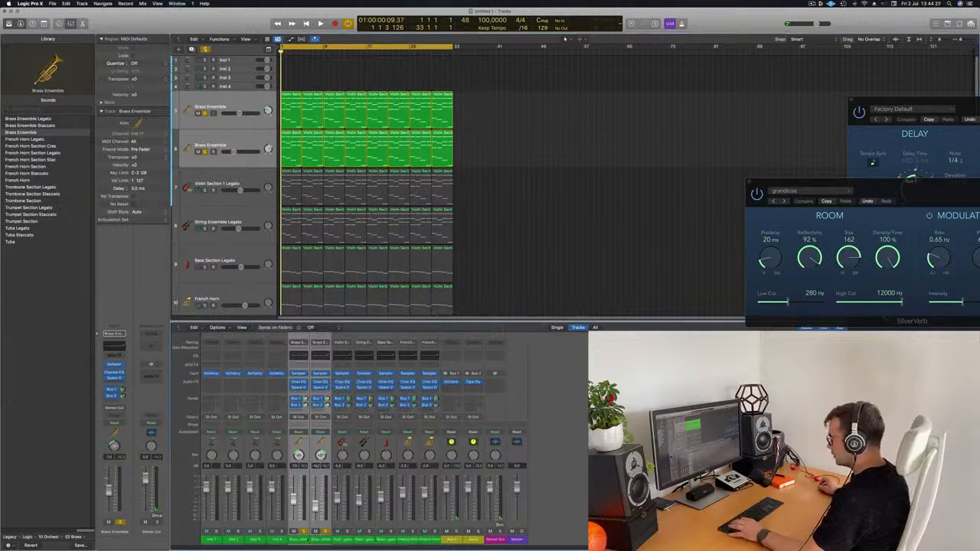
right_click(318, 539)
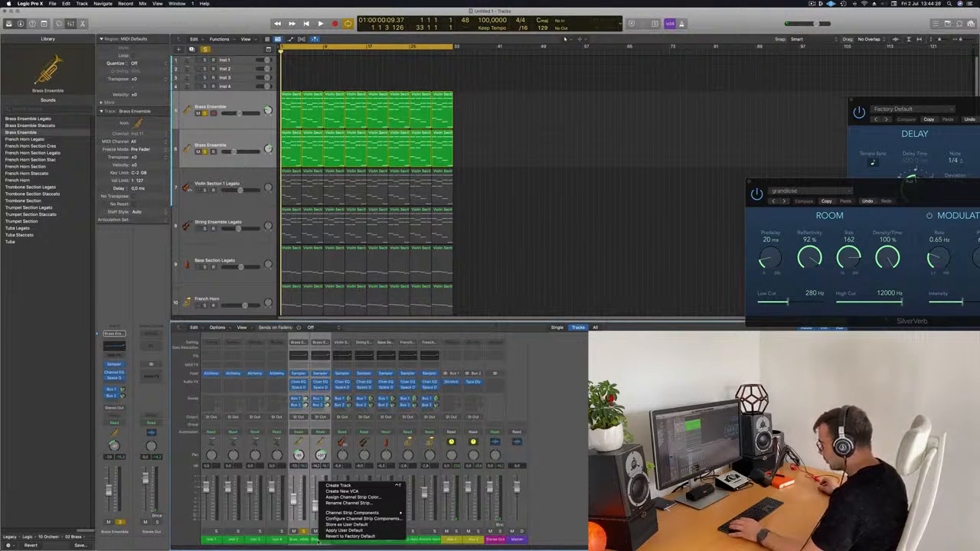
mouse_move(350, 514)
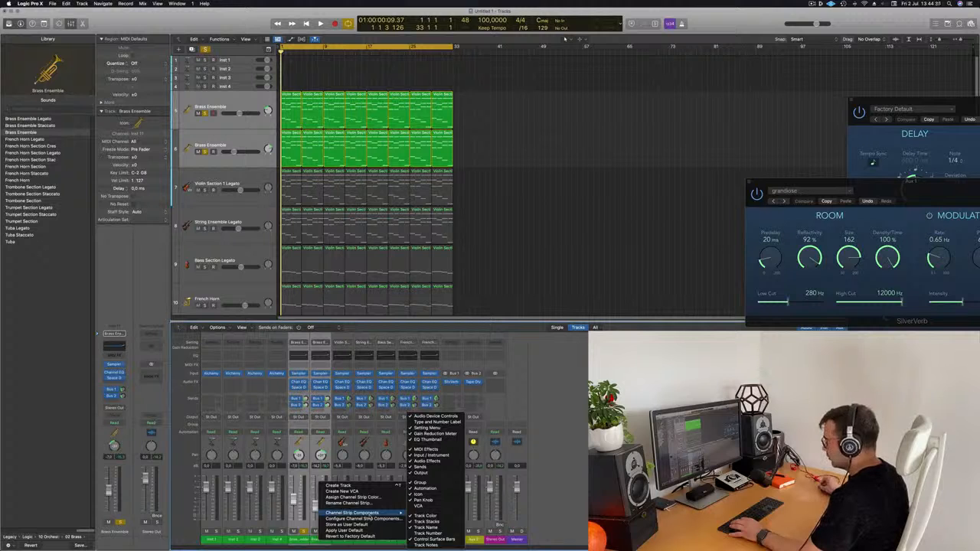
left_click(339, 492)
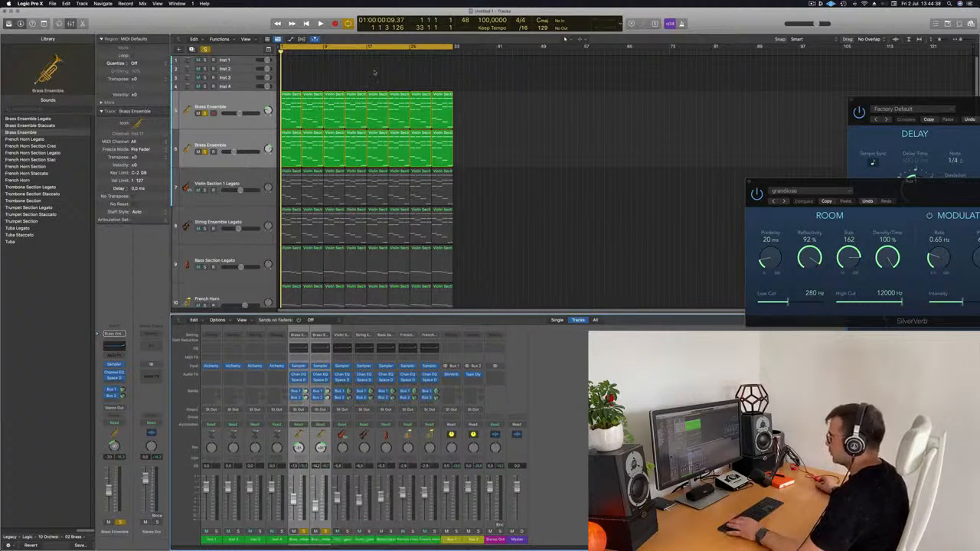
Play the soloed brass and lower the fader of its new VCA slightly
key("space")
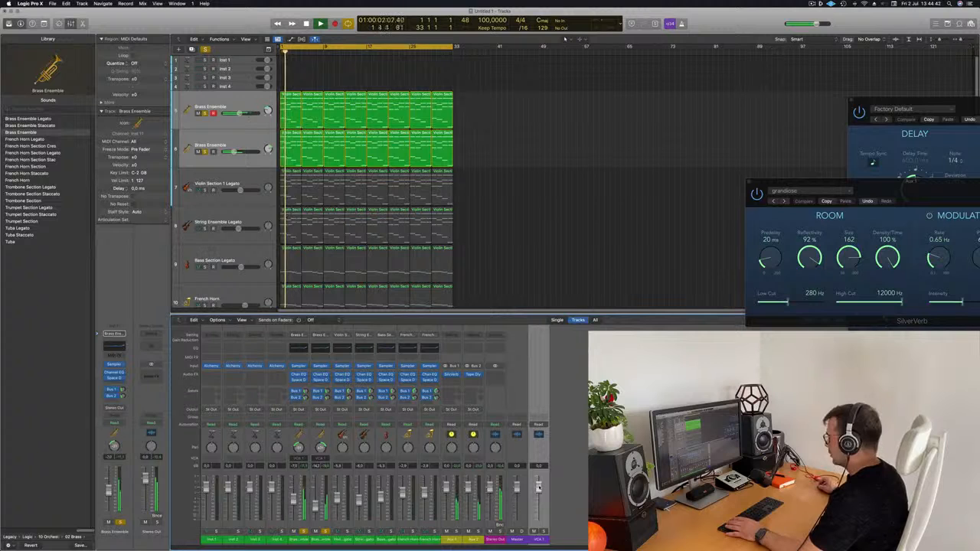
mouse_move(538, 485)
left_mouse_down()
mouse_move(539, 497)
mouse_move(539, 489)
left_mouse_up()
key("space")
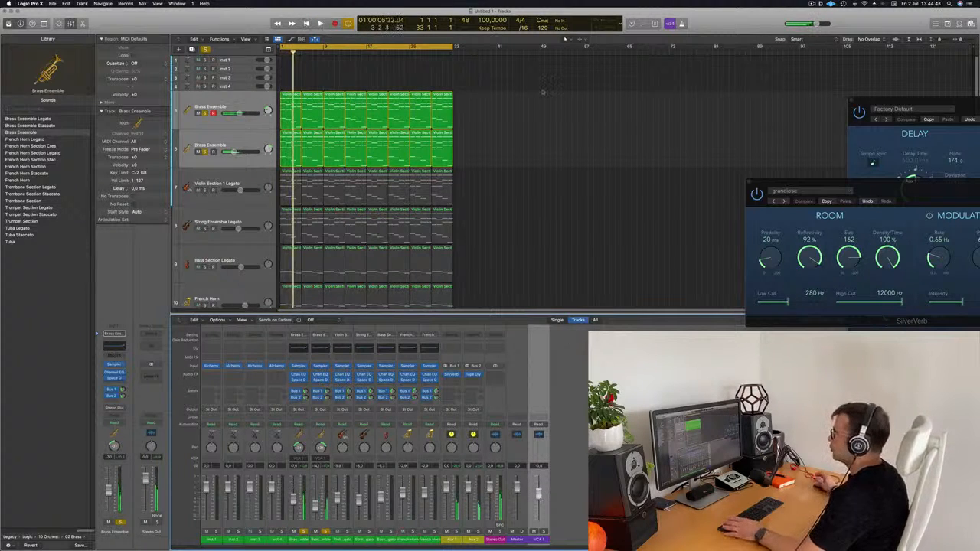
Clear all solos and readjust the brass VCA level while listening to the full arrangement
left_click(207, 49)
key("space")
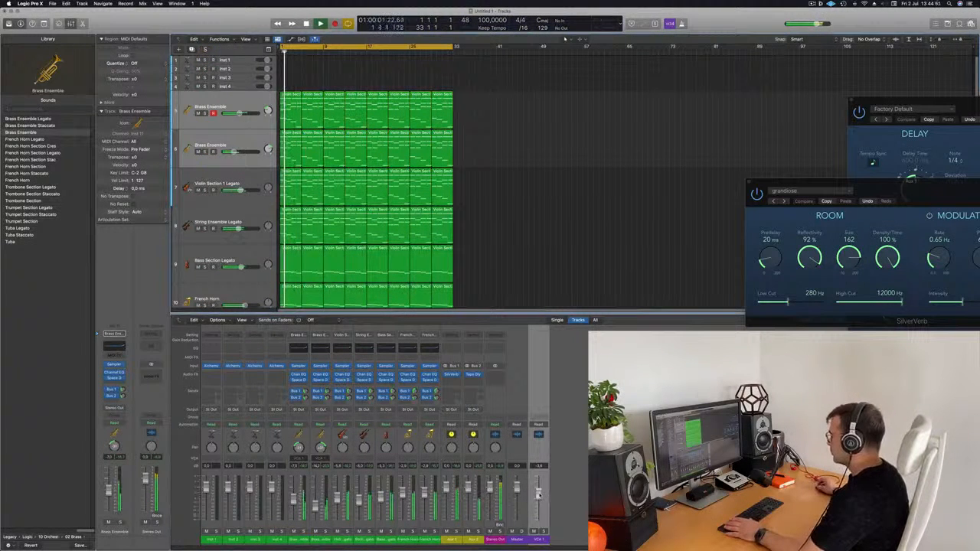
left_click_drag(538, 494, 539, 509)
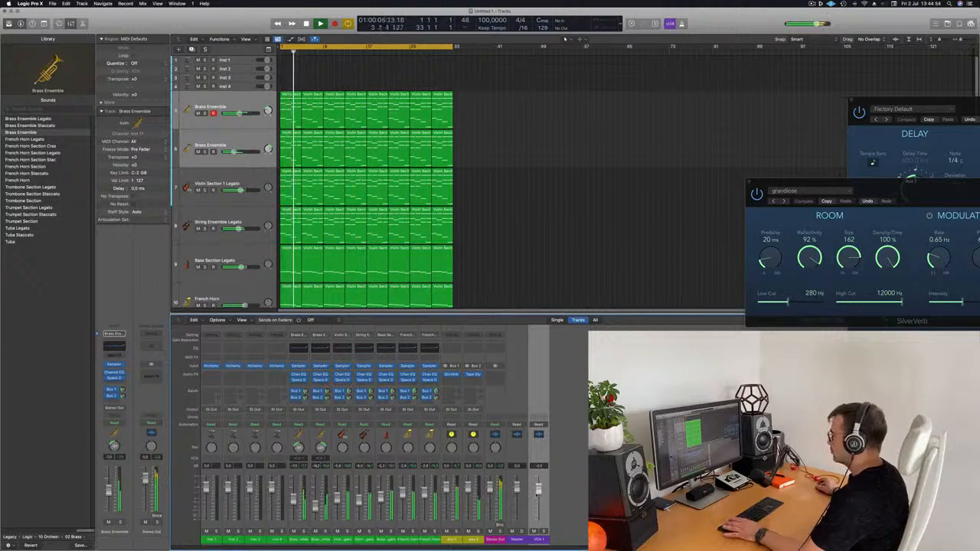
key("space")
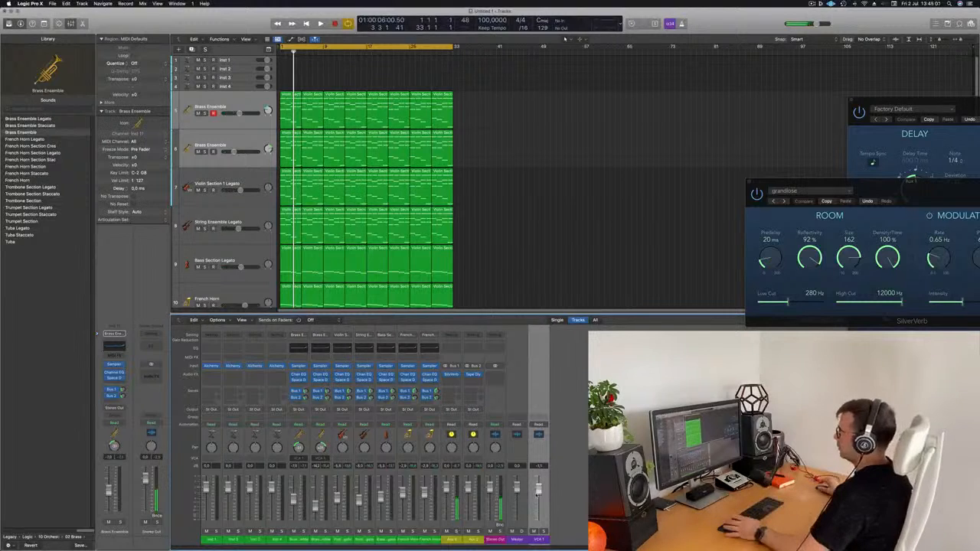
Play the arrangement and compare the brass soloed through its VCA with the full mix
key("space")
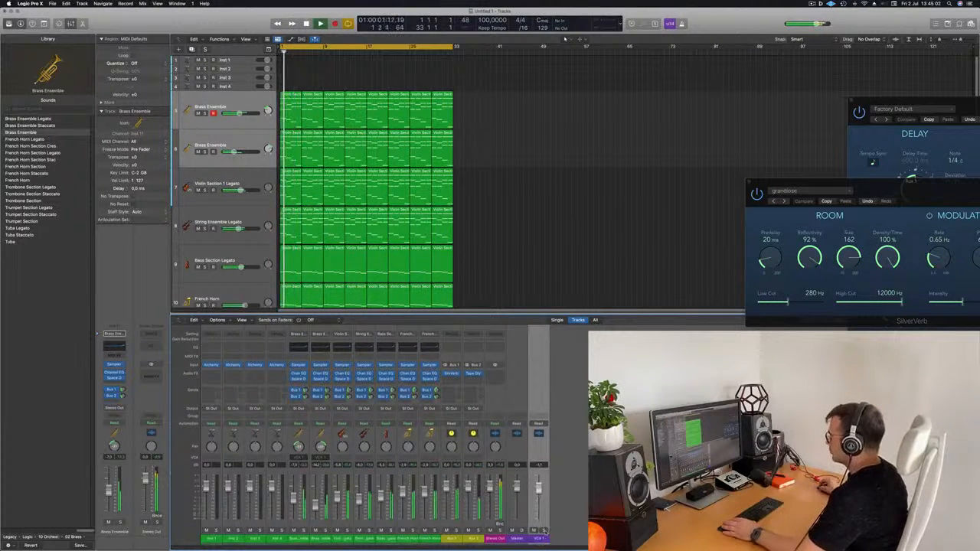
key("s")
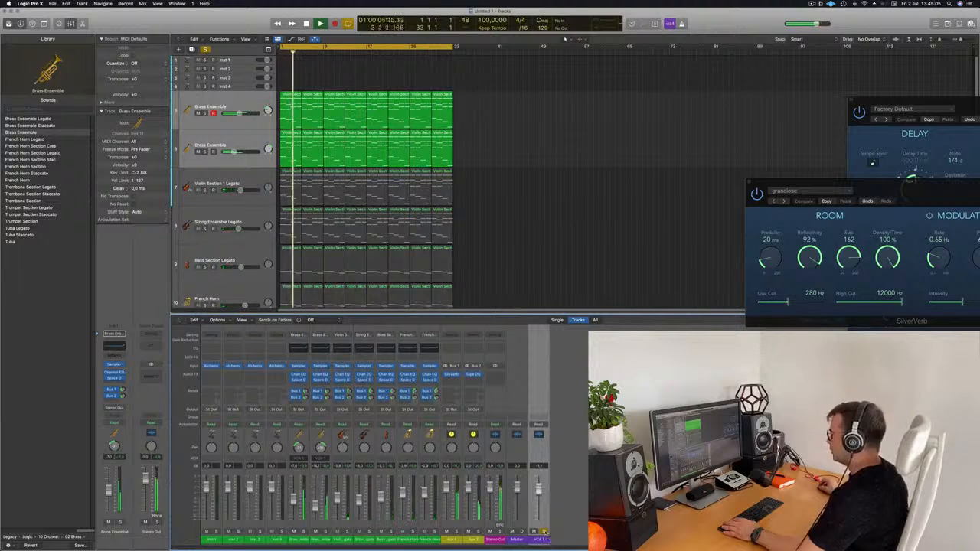
key("s")
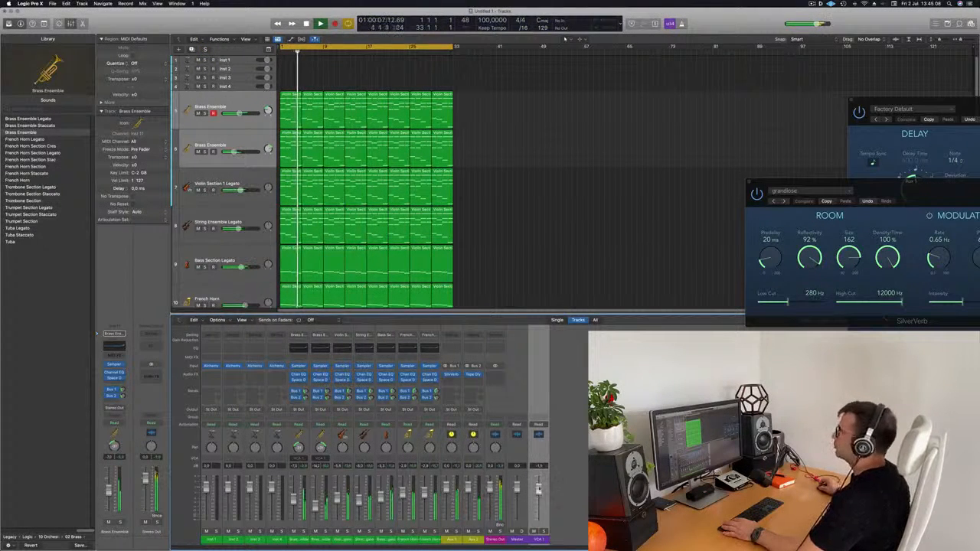
key("super+Up")
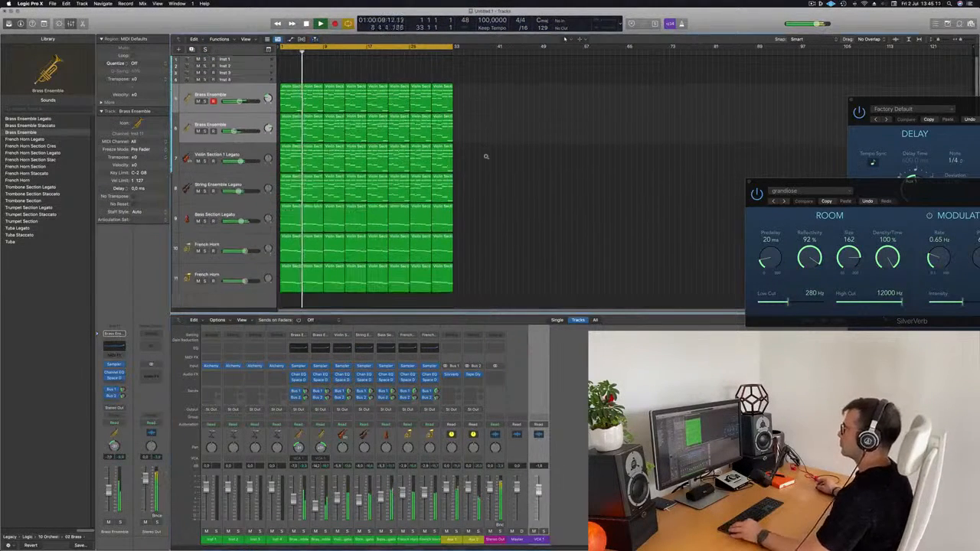
key("super+Up")
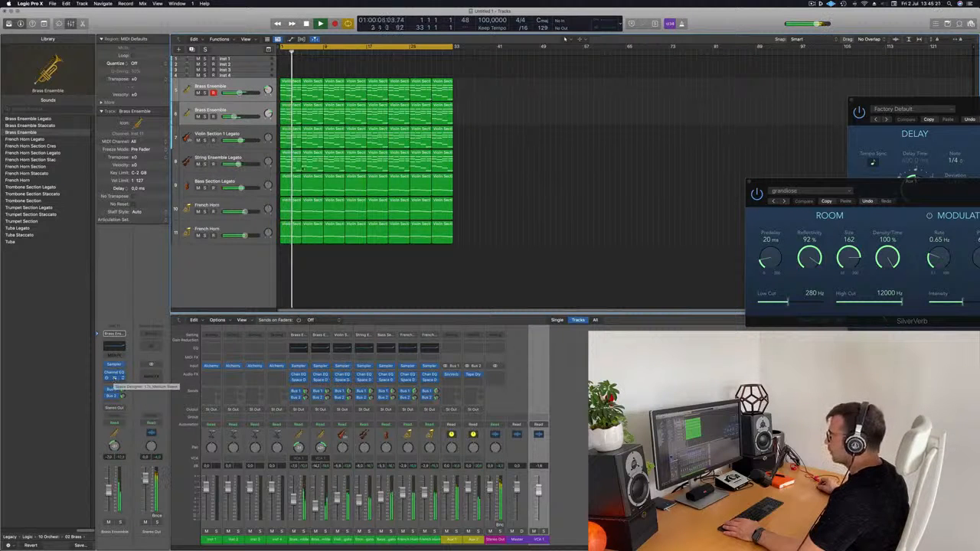
Select the Violin Section 1 Legato track and reopen the SilverVerb on its Bus 1 aux, placing its window over the arrangement
left_click(257, 89)
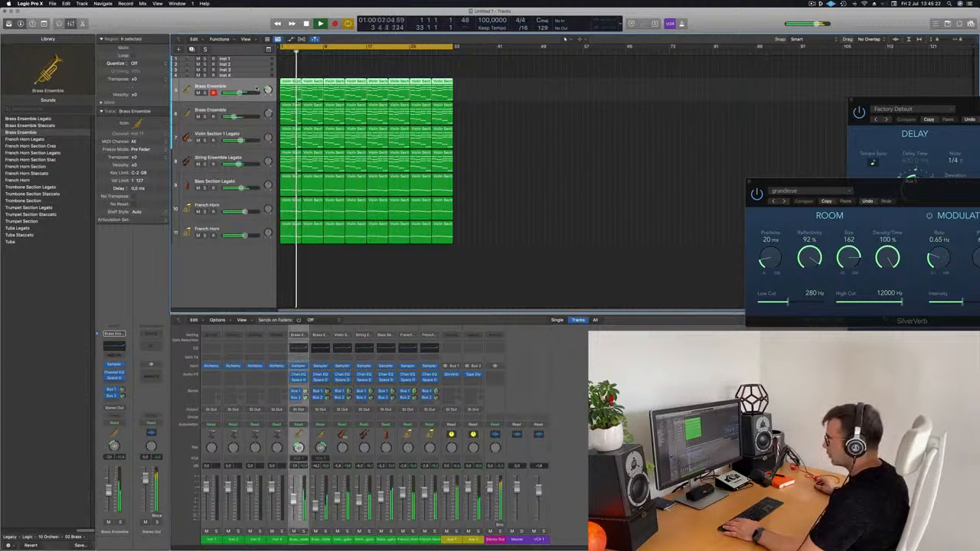
left_click(258, 112)
key("space")
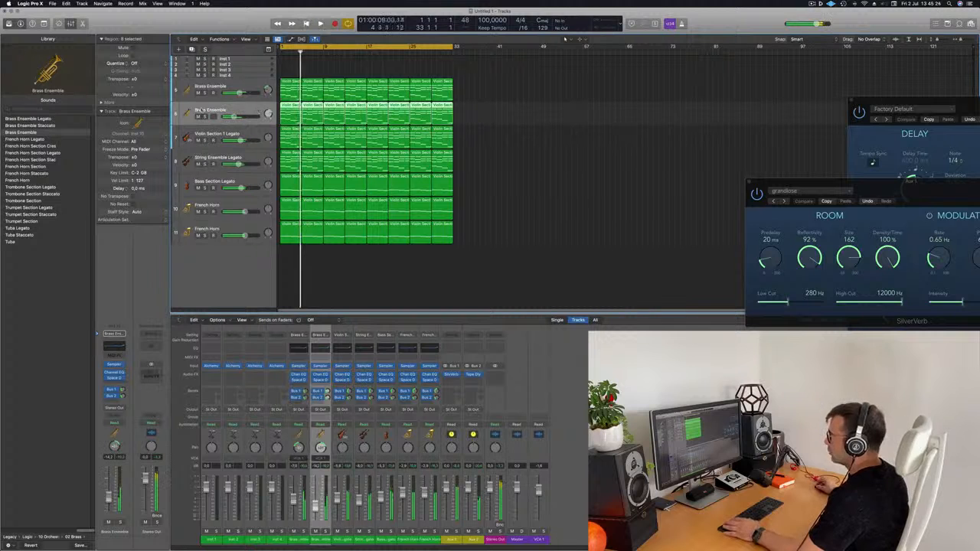
left_click(255, 139)
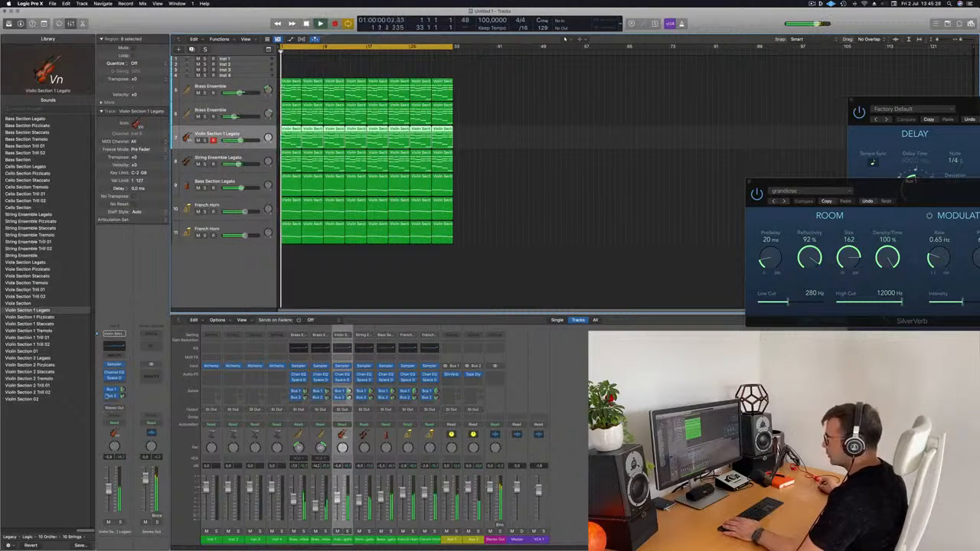
left_click(113, 391)
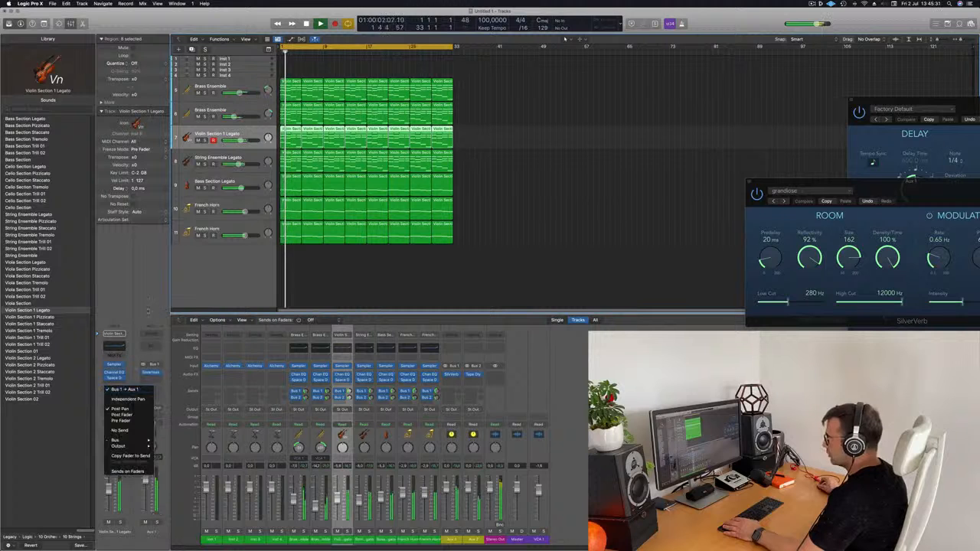
left_click(153, 374)
key("super+w")
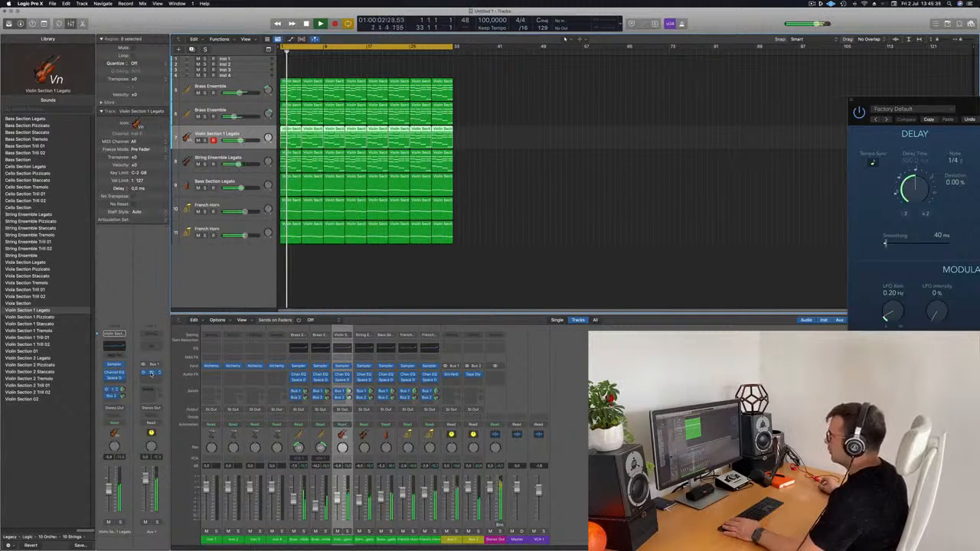
left_click(151, 373)
left_click_drag(910, 181, 670, 44)
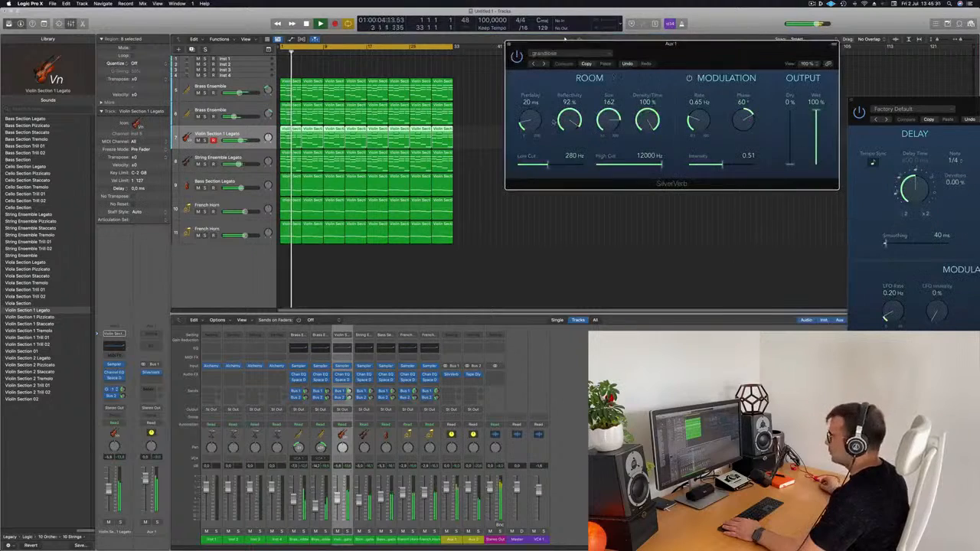
Add a Channel EQ to the Aux 1 reverb with a low cut at about 670 Hz, and close the EQ and SilverVerb windows
left_click(150, 348)
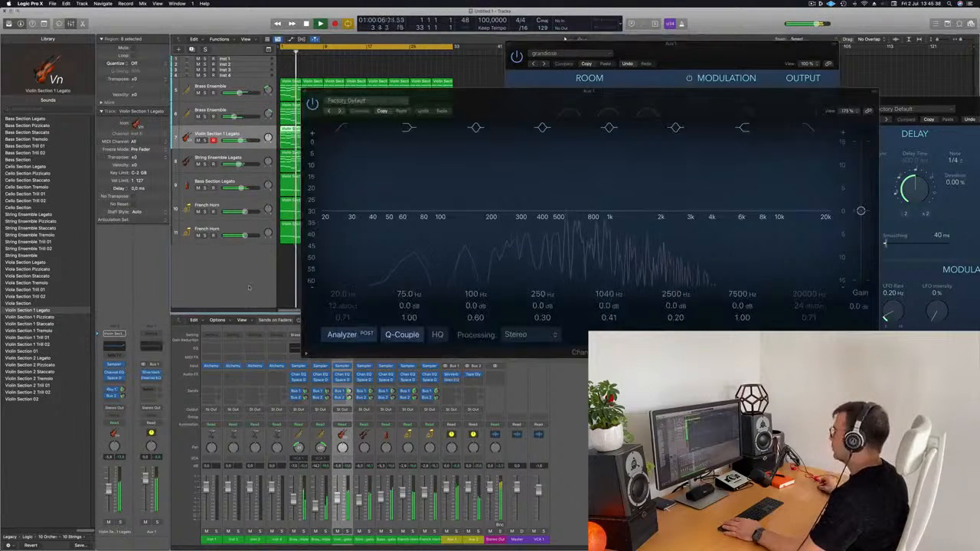
left_click(523, 82)
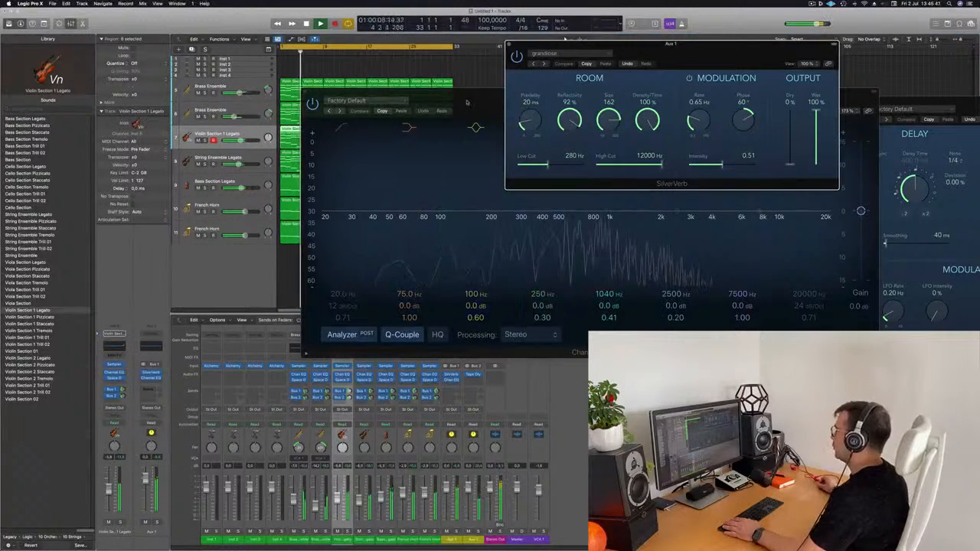
left_click_drag(413, 91, 214, 85)
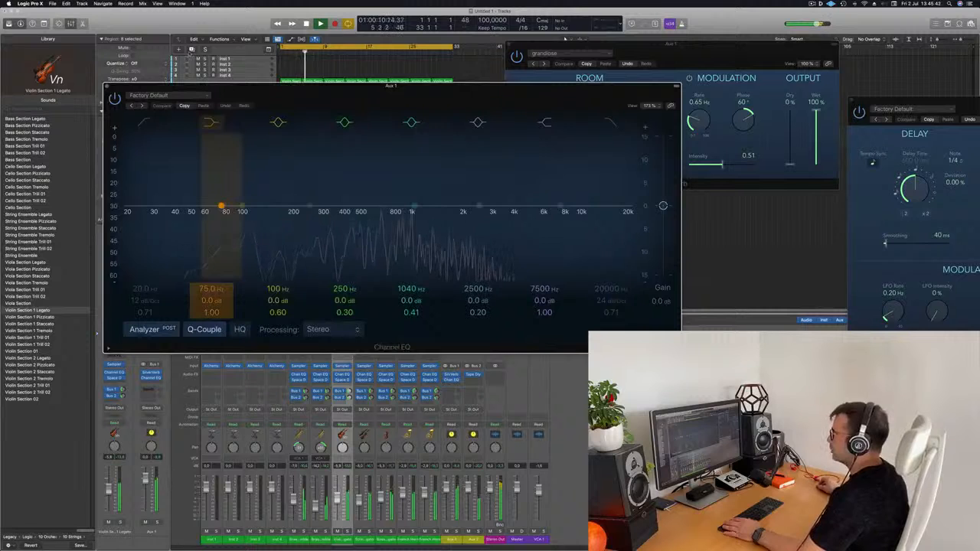
left_click(146, 123)
left_click_drag(157, 200, 392, 190)
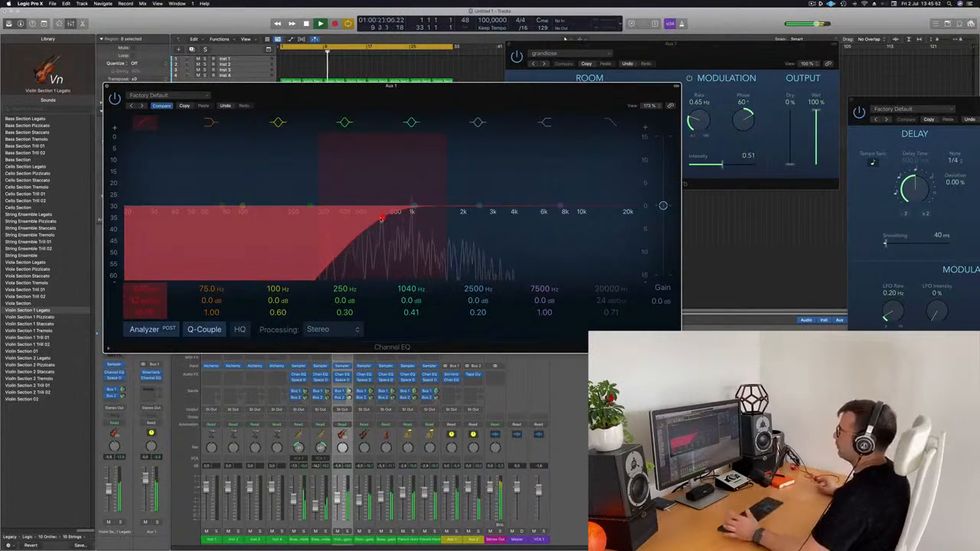
left_click_drag(348, 86, 451, 112)
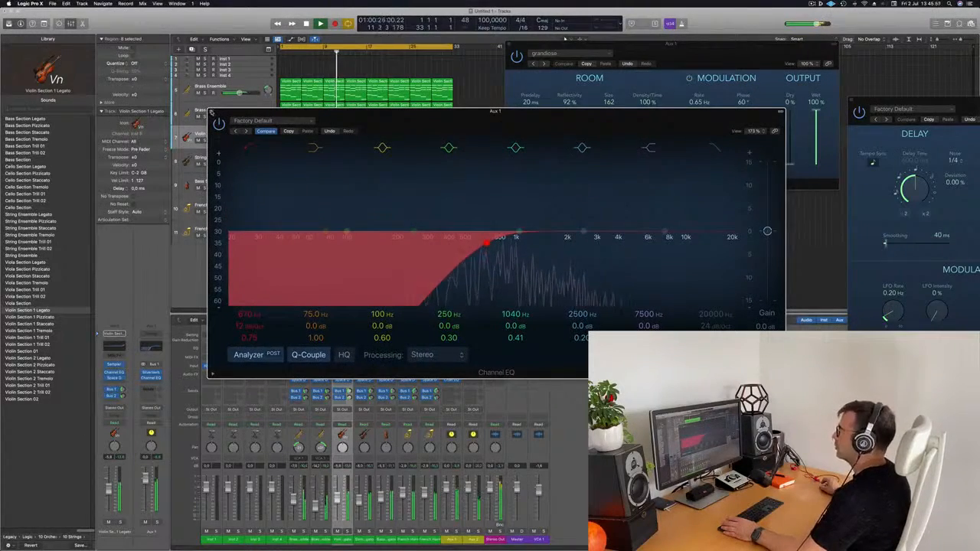
key("super+w")
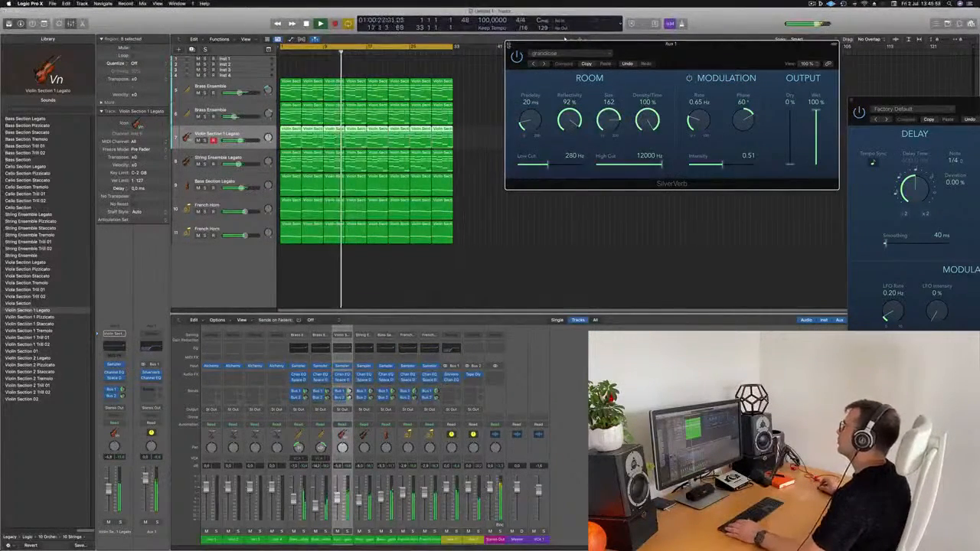
key("super+w")
Duplicate the upper Brass Ensemble track with its settings and place the empty duplicate above the original
scroll(561, 201, "up", 3)
scroll(602, 208, "up", 3)
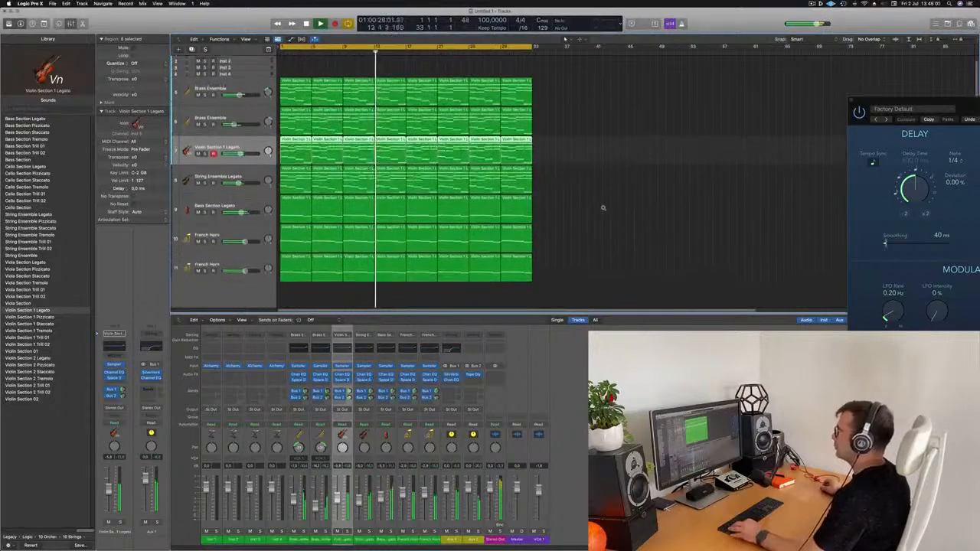
scroll(602, 208, "down", 3)
scroll(602, 207, "up", 2)
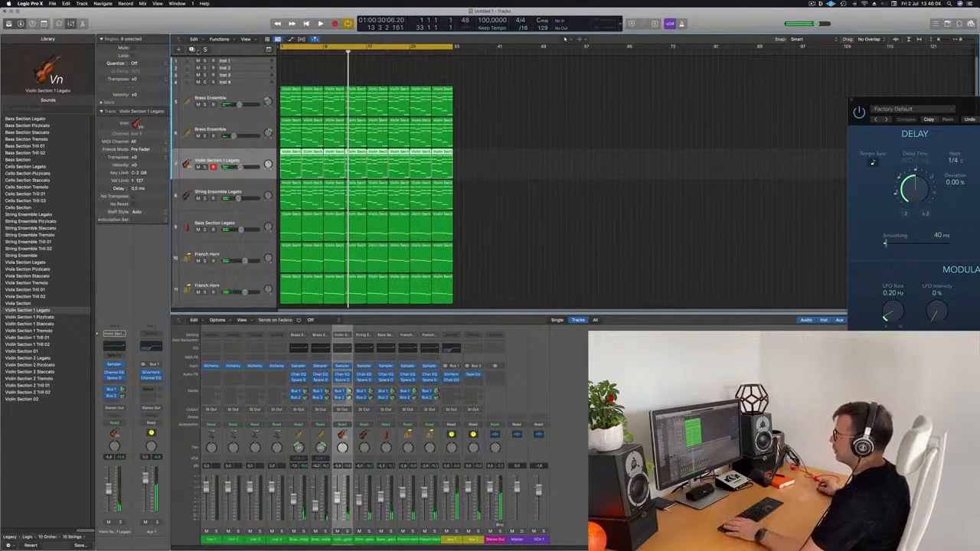
key("Up")
key("Up")
key("super+d")
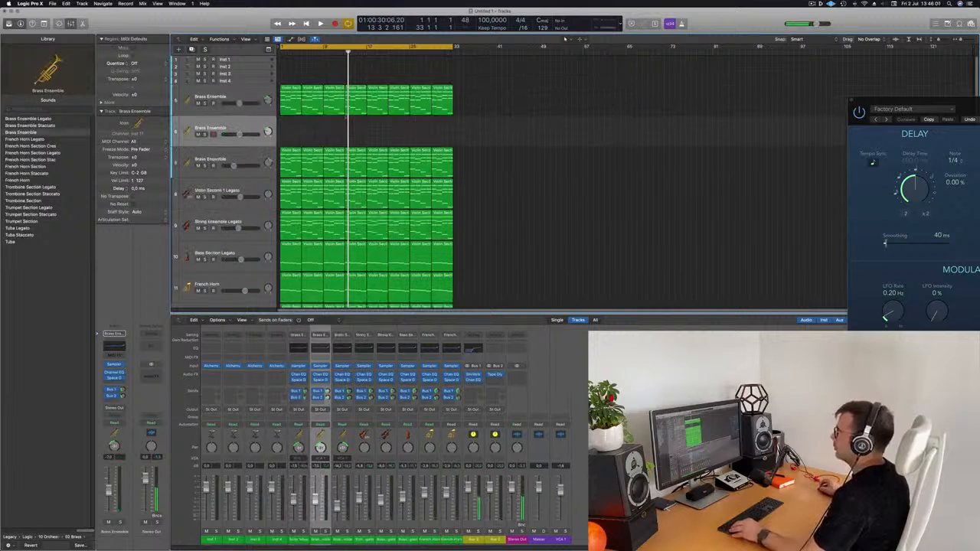
left_click_drag(250, 124, 229, 94)
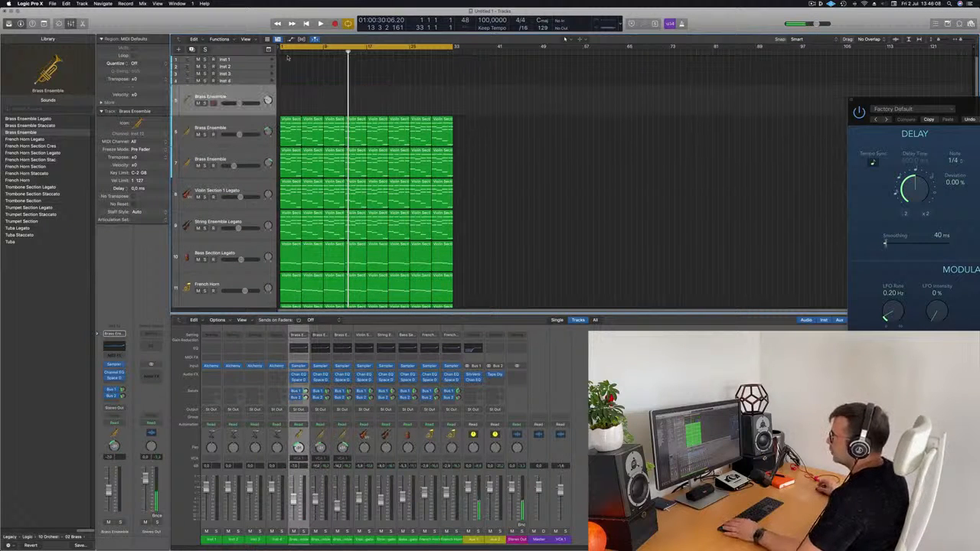
Replace the Sampler on the duplicated top track with Alchemy, filter by Pads sorted by rating, and load the Perfect Pad 01 preset
left_click(122, 366)
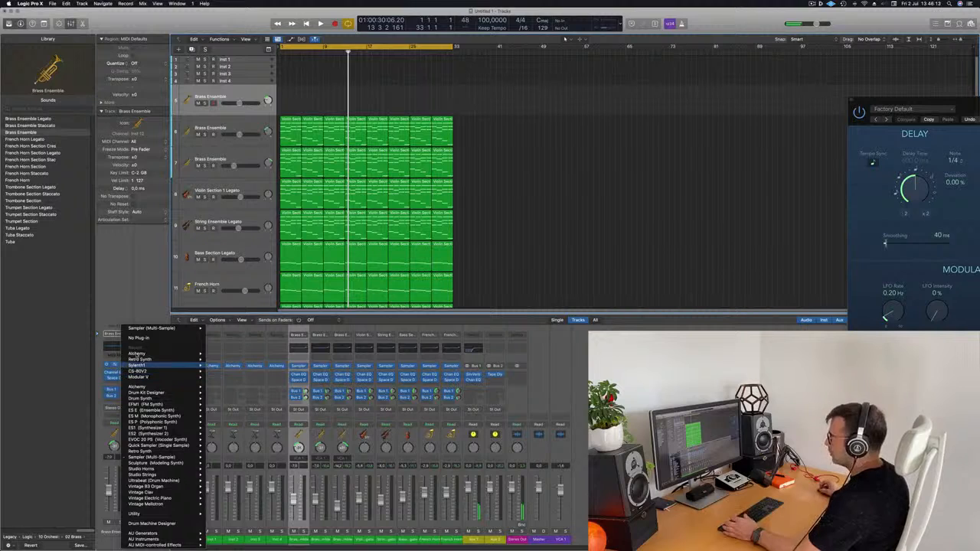
left_click(221, 354)
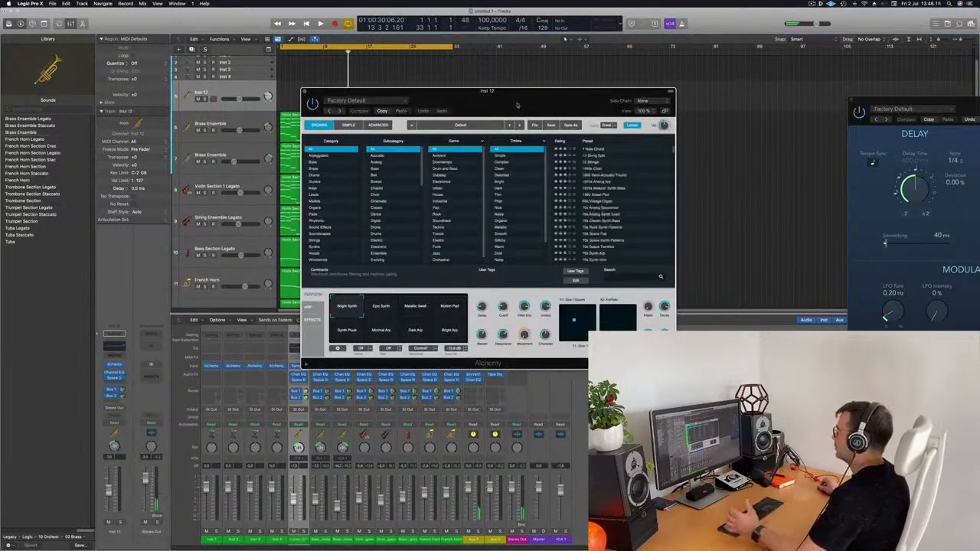
left_click_drag(522, 95, 597, 133)
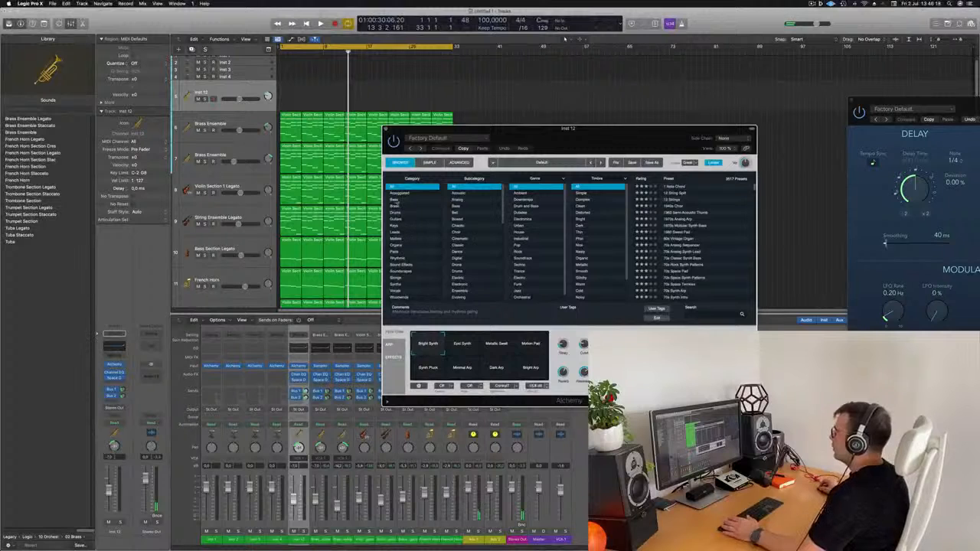
left_click(406, 252)
left_click_drag(578, 133, 571, 132)
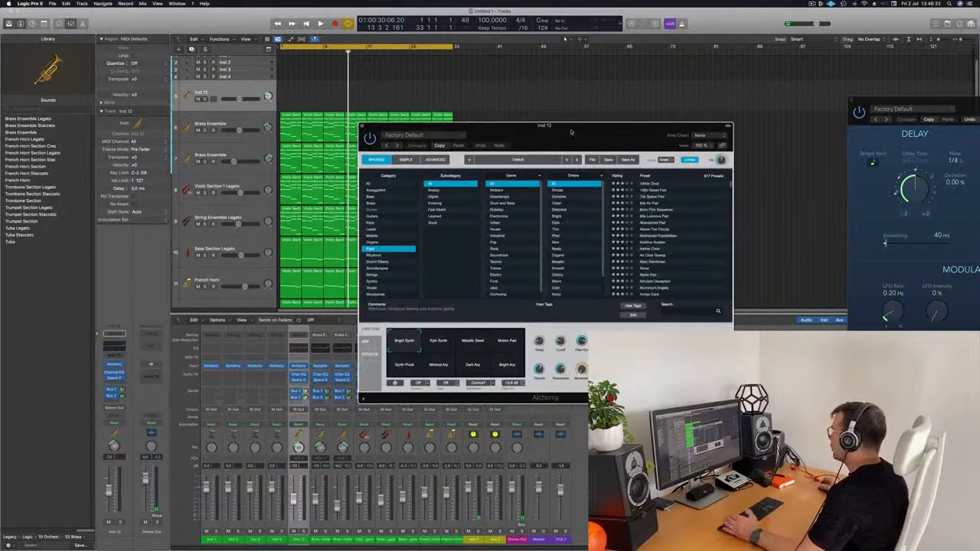
left_click(625, 177)
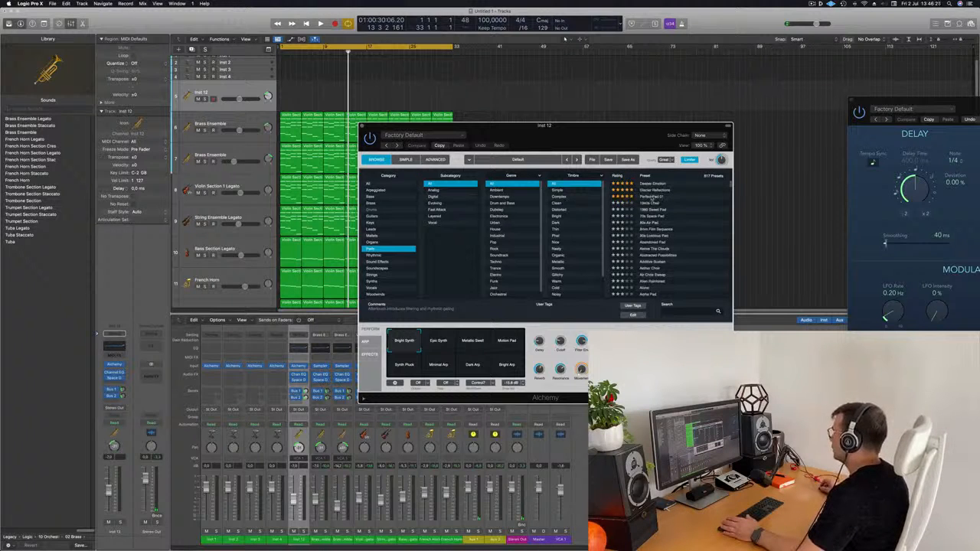
left_click(651, 198)
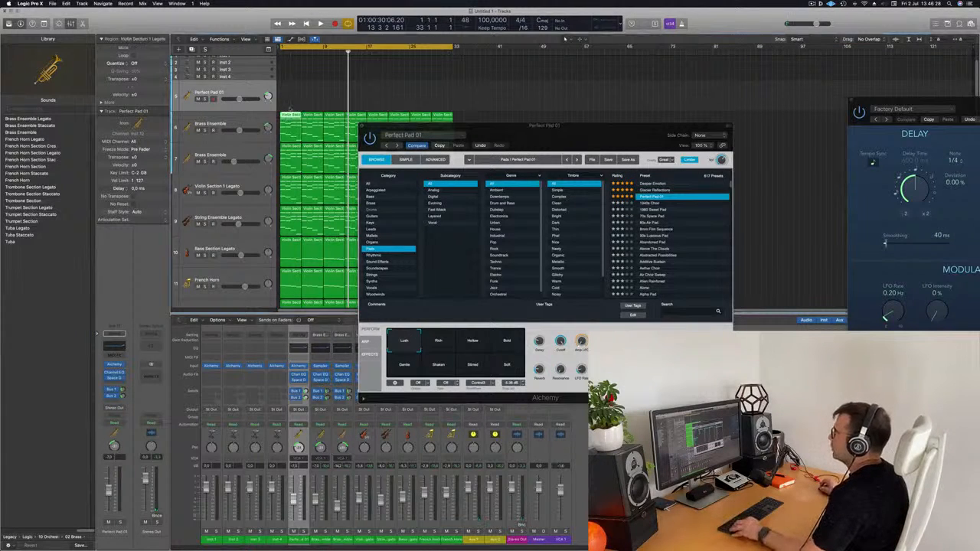
Copy the first Bass Section Legato region to bar 1 of the pad track and centre the pad track's pan
left_click(425, 100)
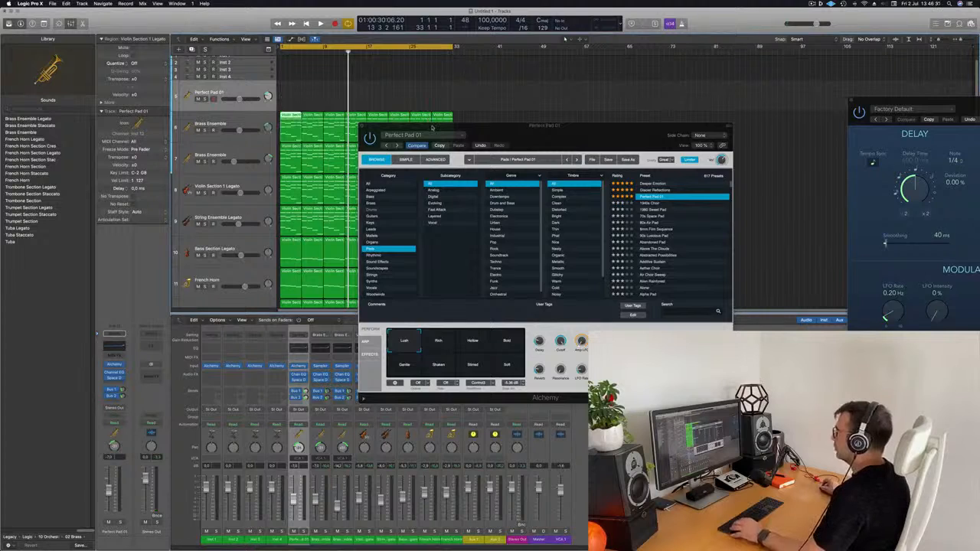
left_click_drag(432, 127, 750, 126)
left_click_drag(285, 244, 291, 90)
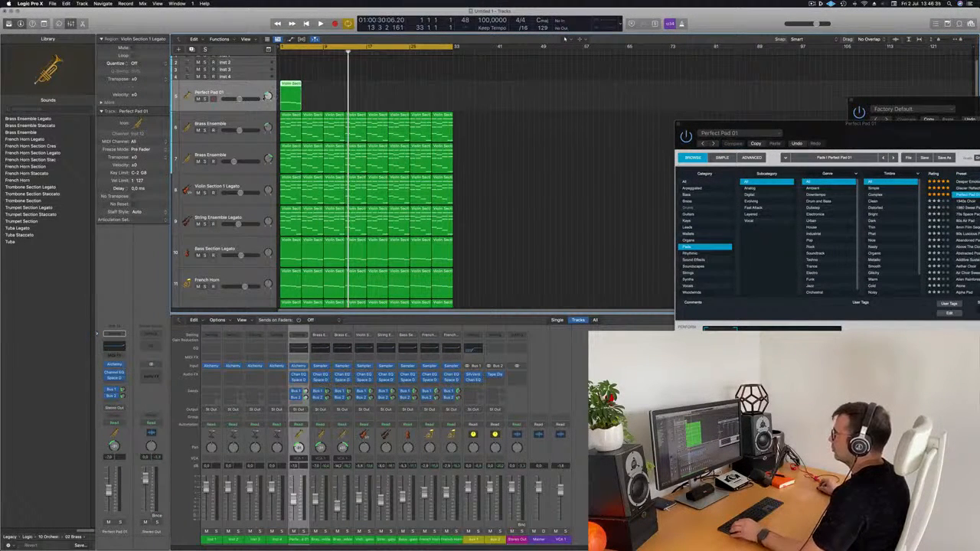
mouse_move(268, 95)
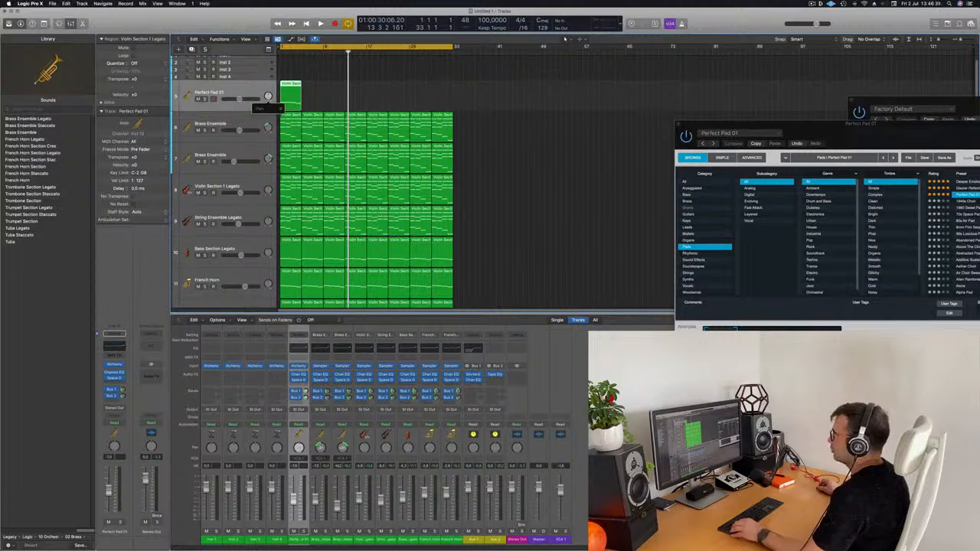
Open the copied pad region in the Piano Roll and play the pad track soloed from the start
left_click_drag(766, 124, 539, 70)
key("Return")
key("space")
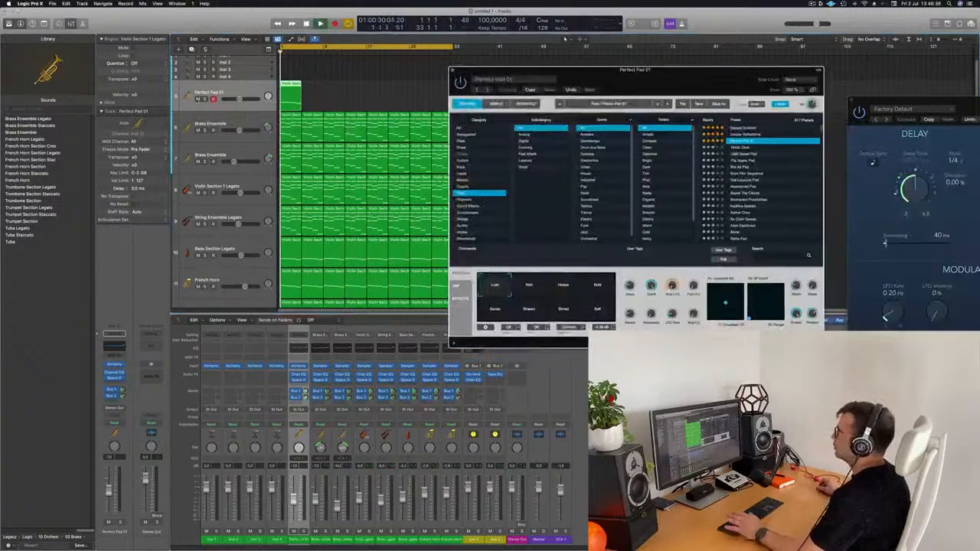
key("p")
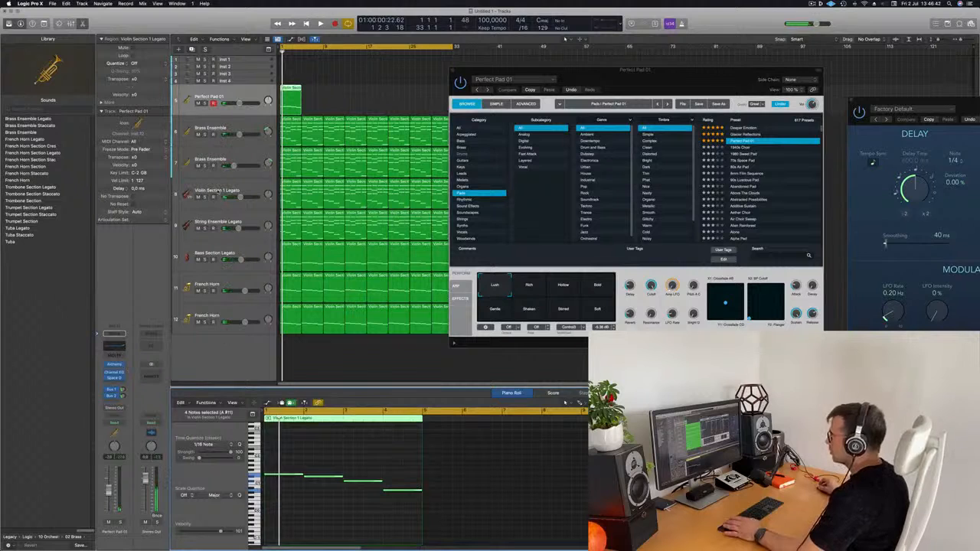
key("s")
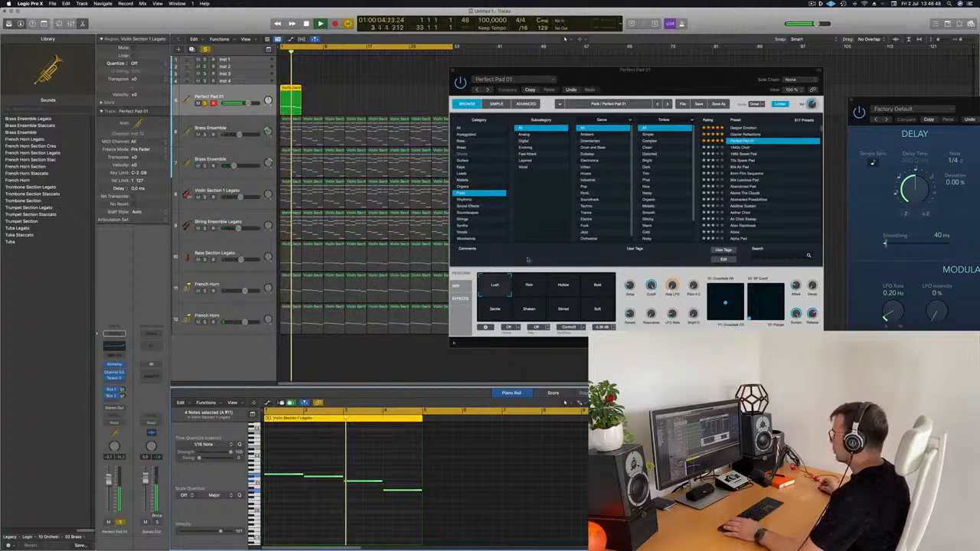
Audition the Soft, Gentle, Shaken, Rich and Lush performance snapshots of Perfect Pad 01 during playback
left_click_drag(528, 284, 605, 312)
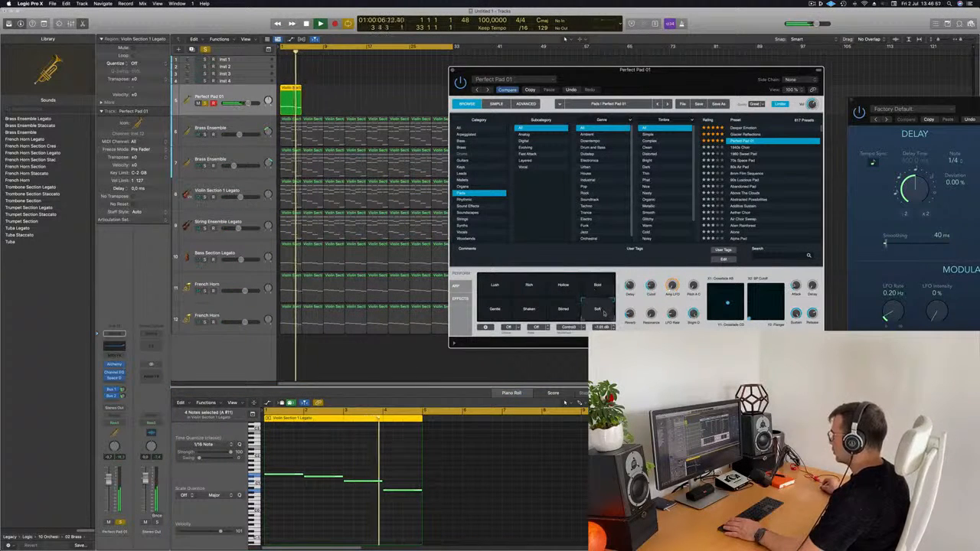
left_click(532, 314)
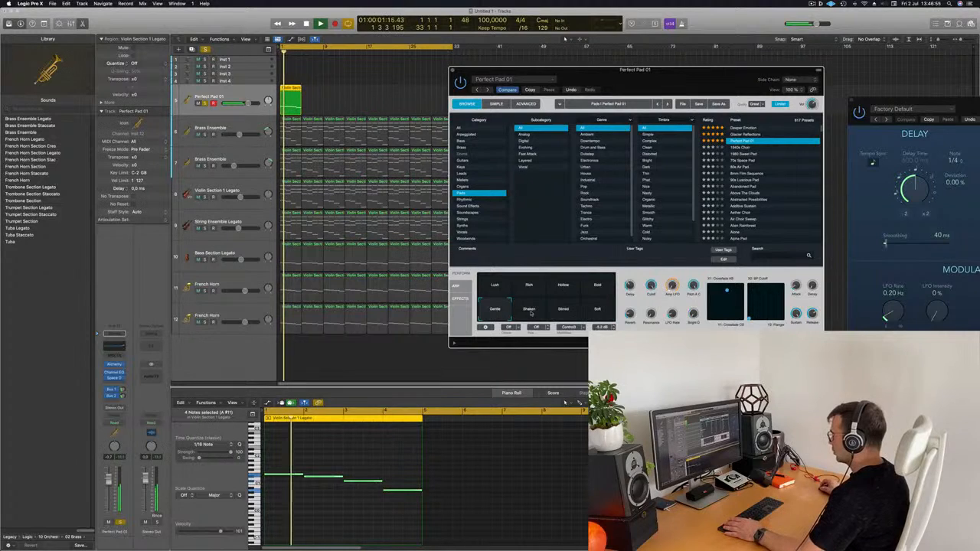
left_click(531, 312)
left_click(527, 284)
left_click(495, 286)
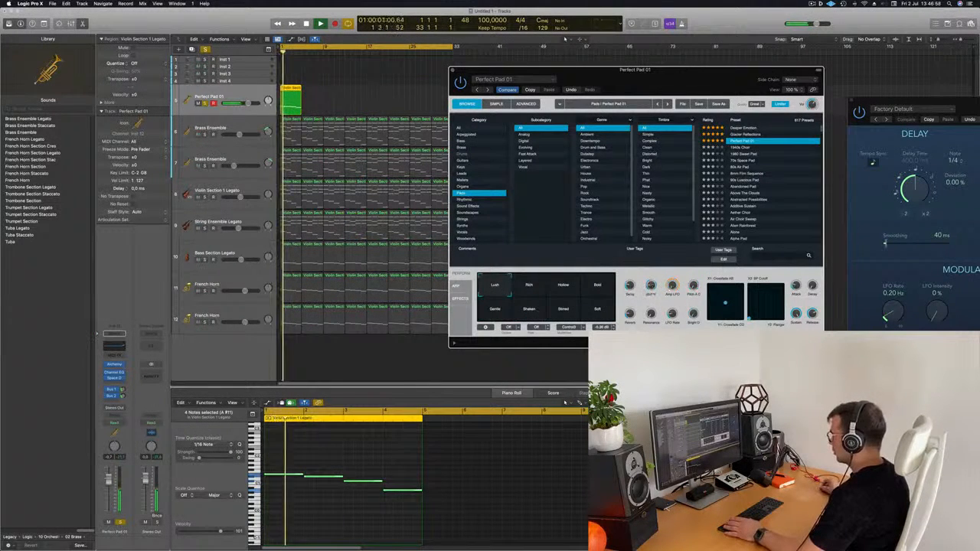
Move the Alchemy window up, clear of the Piano Roll, and load the Deeper Emotion pad preset
left_click_drag(687, 79, 665, 79)
left_click(312, 513)
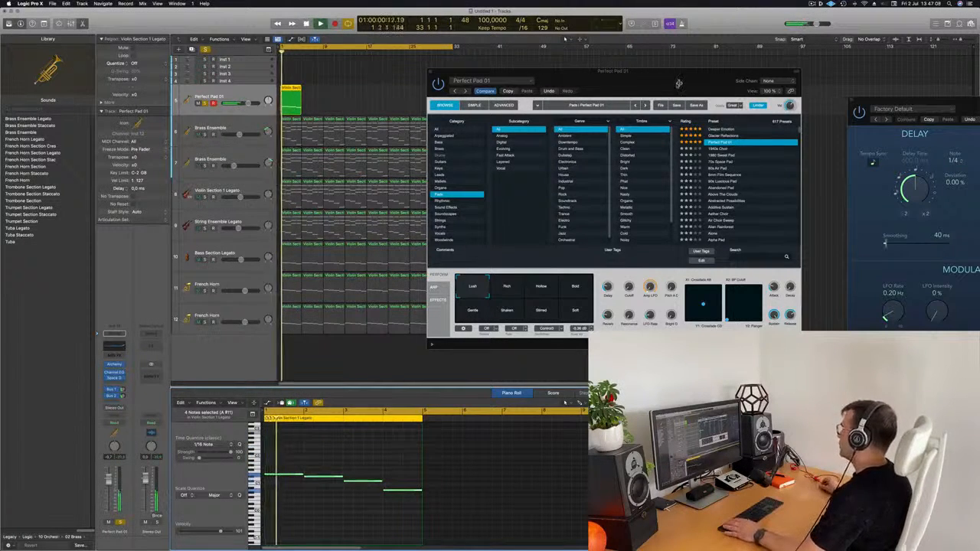
left_click_drag(677, 83, 723, 49)
left_click(713, 128)
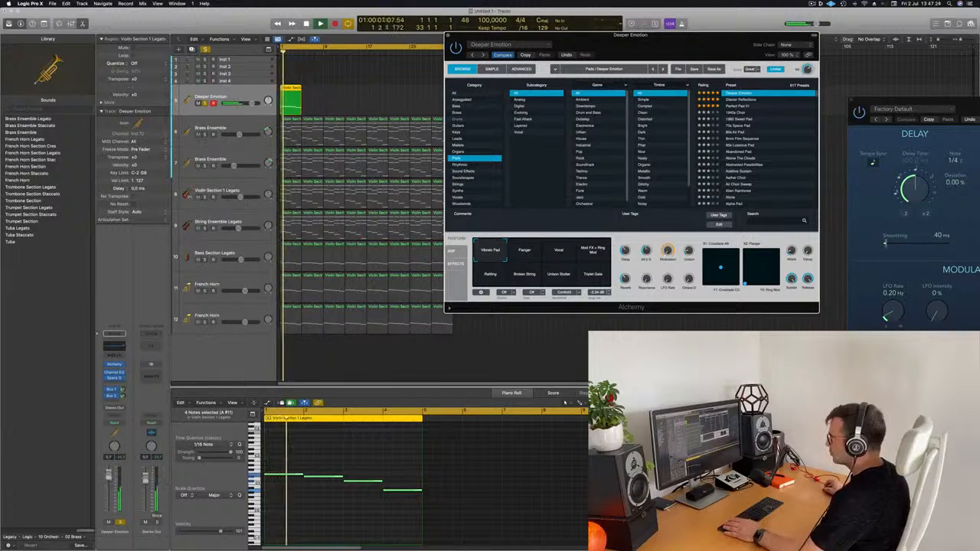
Clear the solo and play the Deeper Emotion pad together with the full arrangement
left_click(566, 402)
left_click(206, 49)
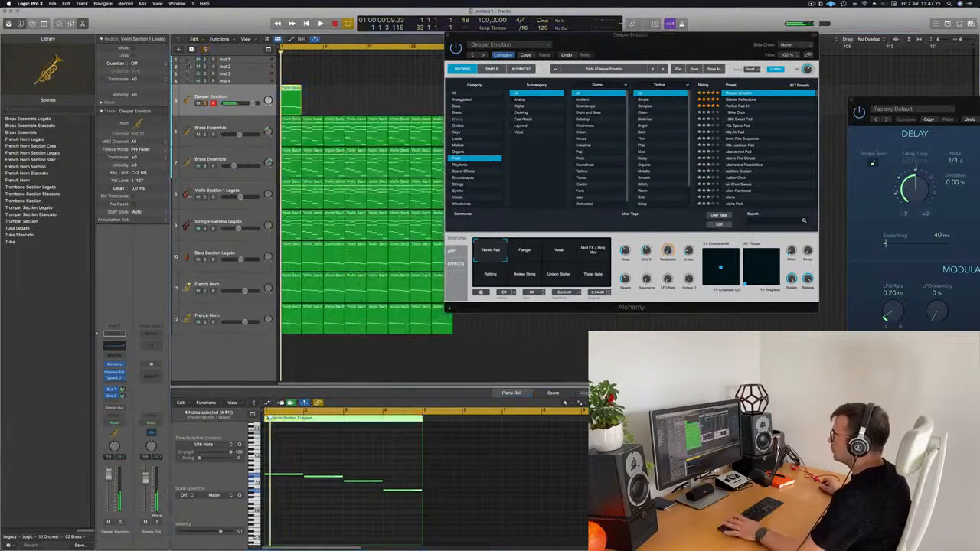
left_click_drag(620, 41, 526, 49)
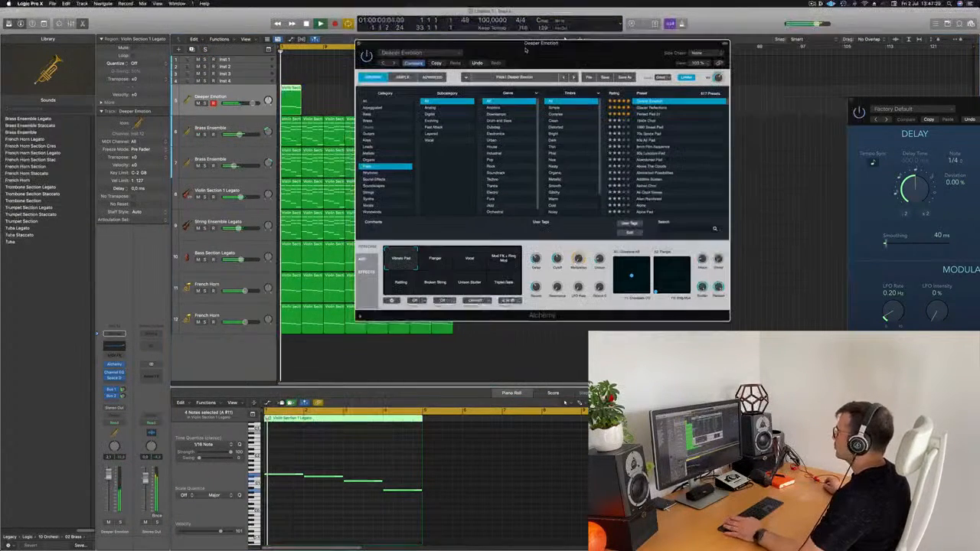
left_click(565, 38)
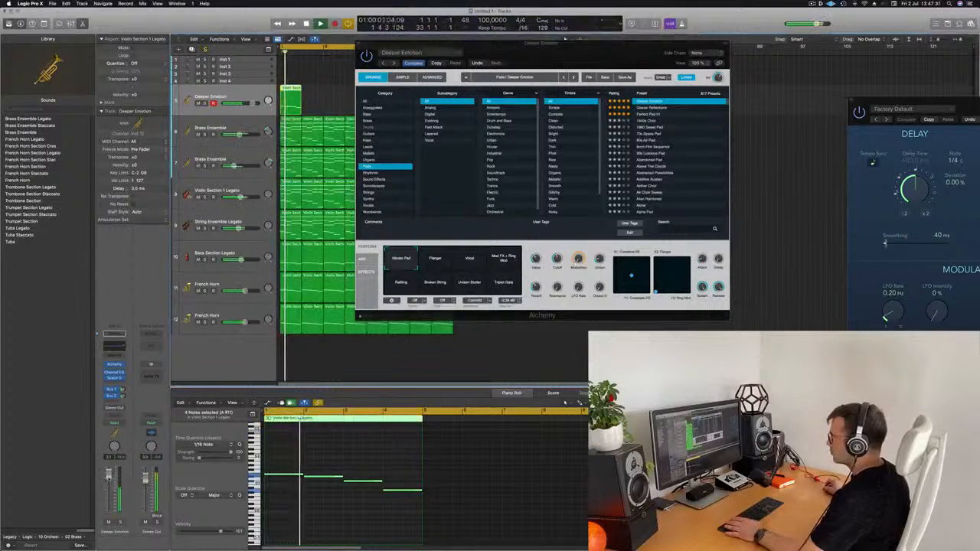
Boost the low shelf in the Deeper Emotion track's Channel EQ by 4.9 dB at 90.5 Hz and close the EQ
left_click(113, 349)
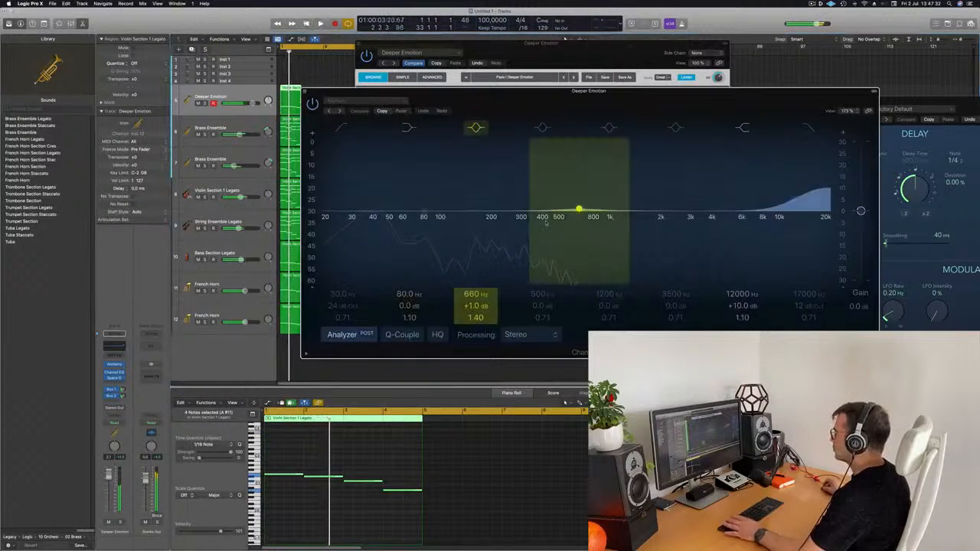
left_click_drag(403, 306, 412, 288)
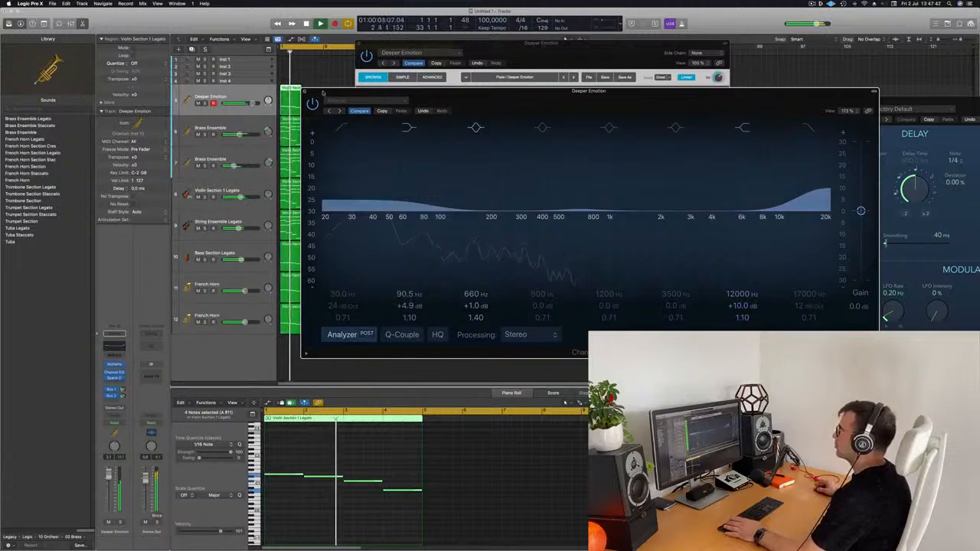
left_click(307, 91)
Repeat the Deeper Emotion region up to bar 33 and close the Alchemy window
left_click_drag(541, 64, 839, 98)
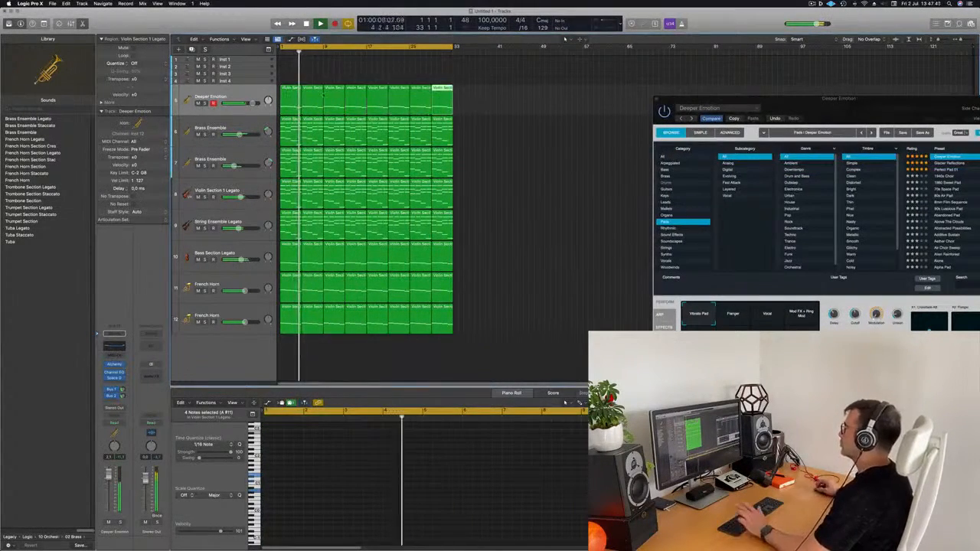
left_click_drag(838, 98, 444, 120)
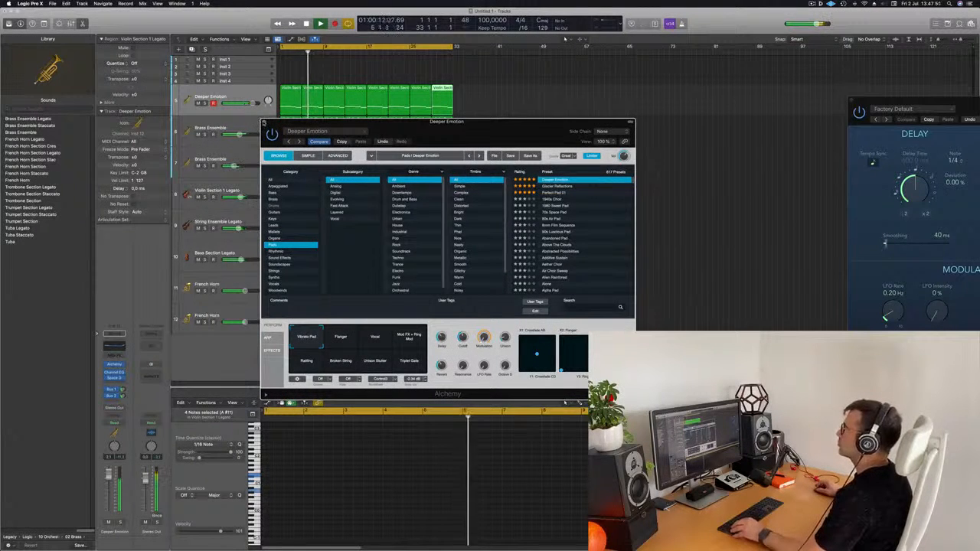
key("super+w")
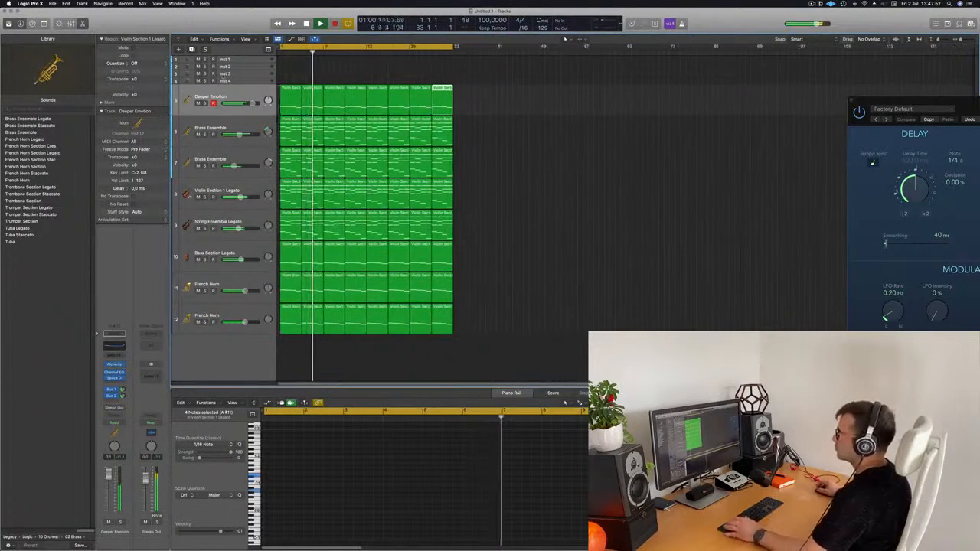
Select the Deeper Emotion track, solo it briefly for comparison, and restart playback from the beginning
left_click(207, 98)
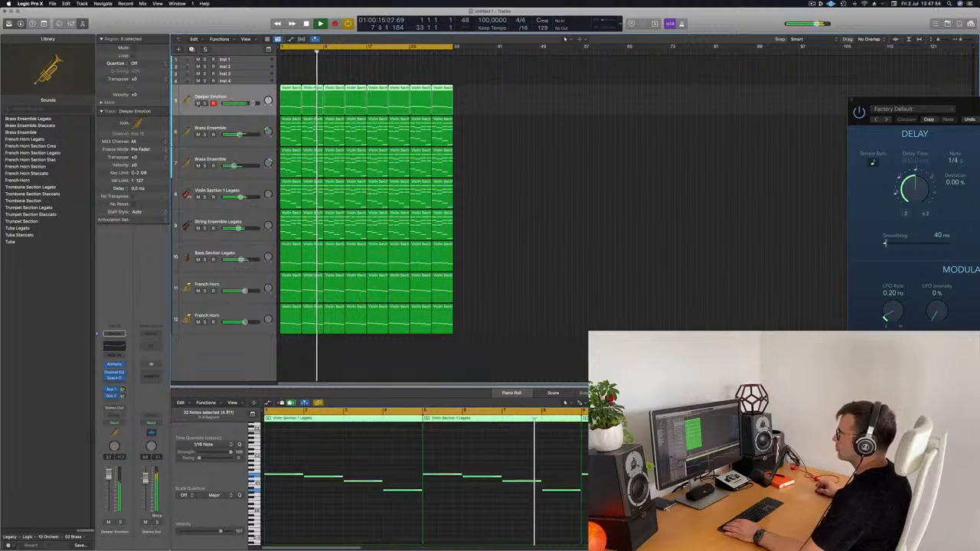
key("ctrl+s")
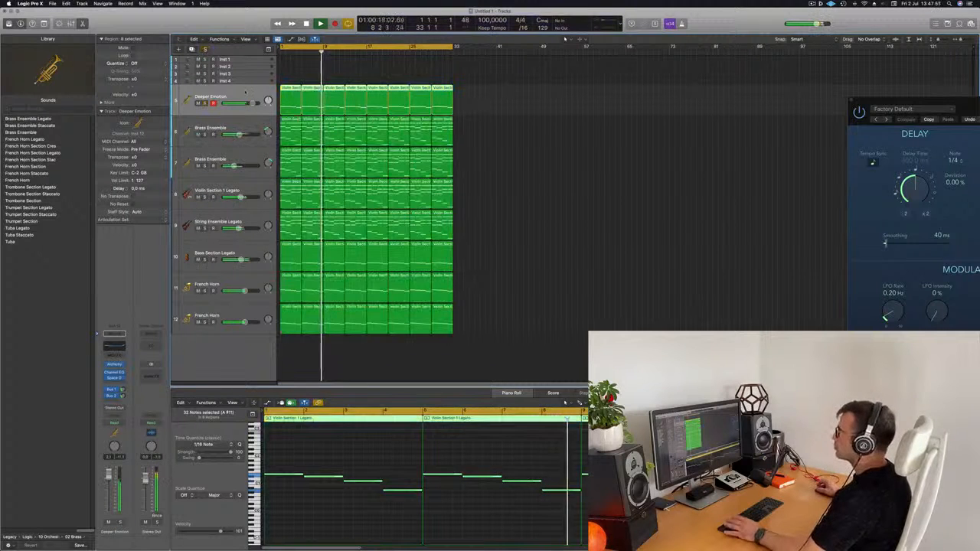
key("Return")
Duplicate the upper Brass Ensemble track, place the empty duplicate above Deeper Emotion, and centre its pan
left_click(226, 129)
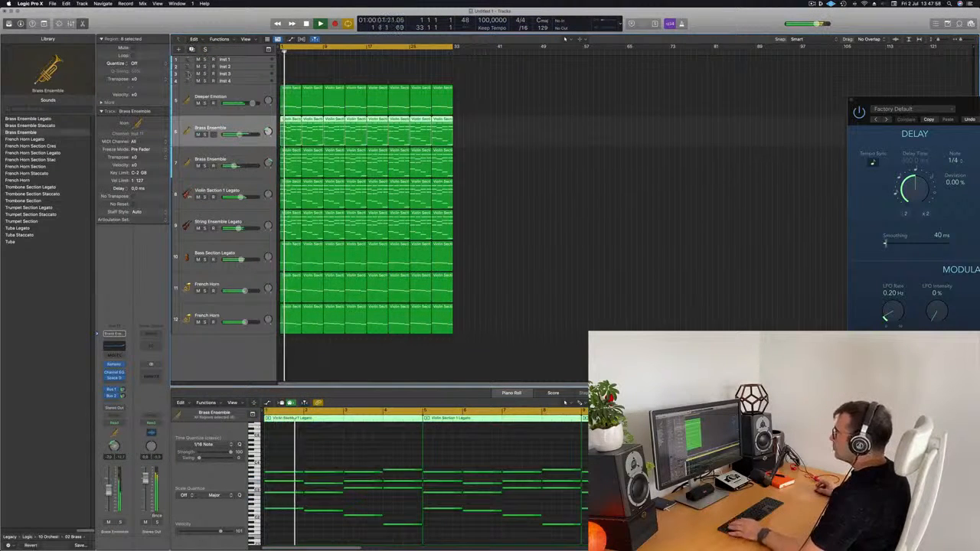
key("super+d")
left_click_drag(240, 147, 251, 79)
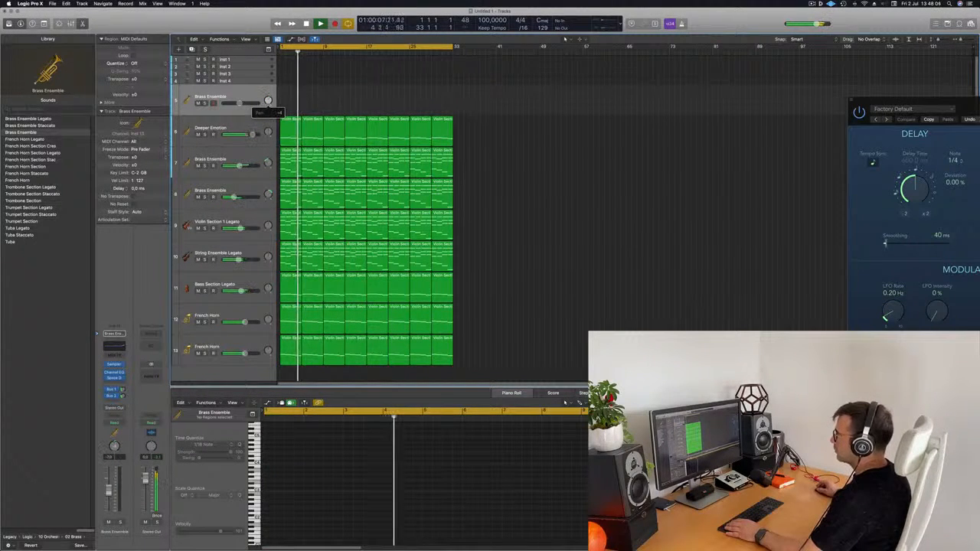
Copy the first Brass Ensemble region to the new top track and shorten all its notes to brief stabs
left_click(285, 146)
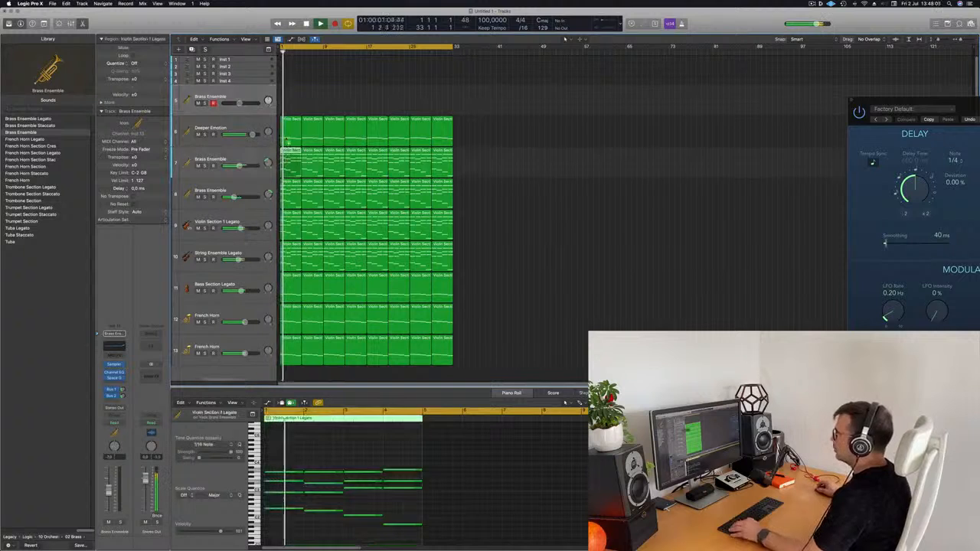
left_click_drag(287, 140, 291, 99)
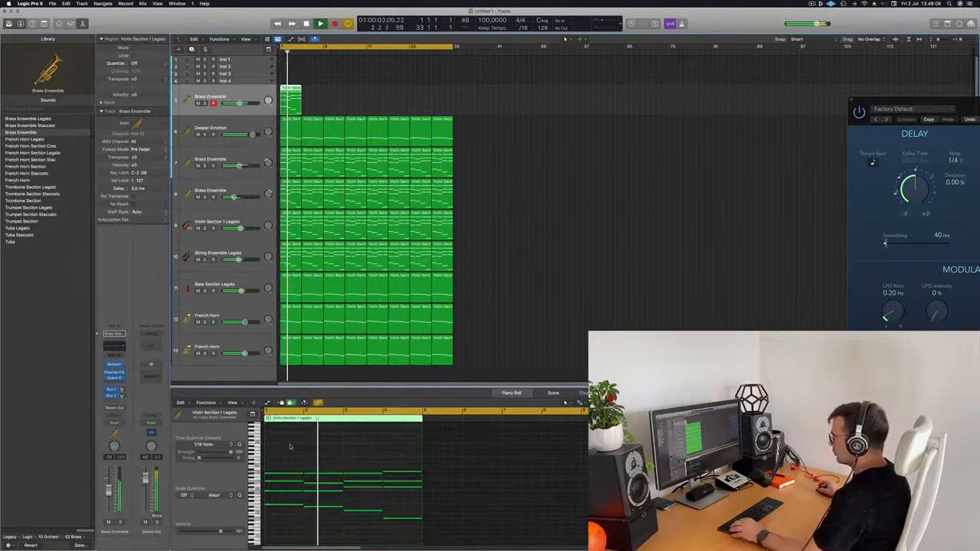
key("super+a")
left_click_drag(422, 473, 387, 480)
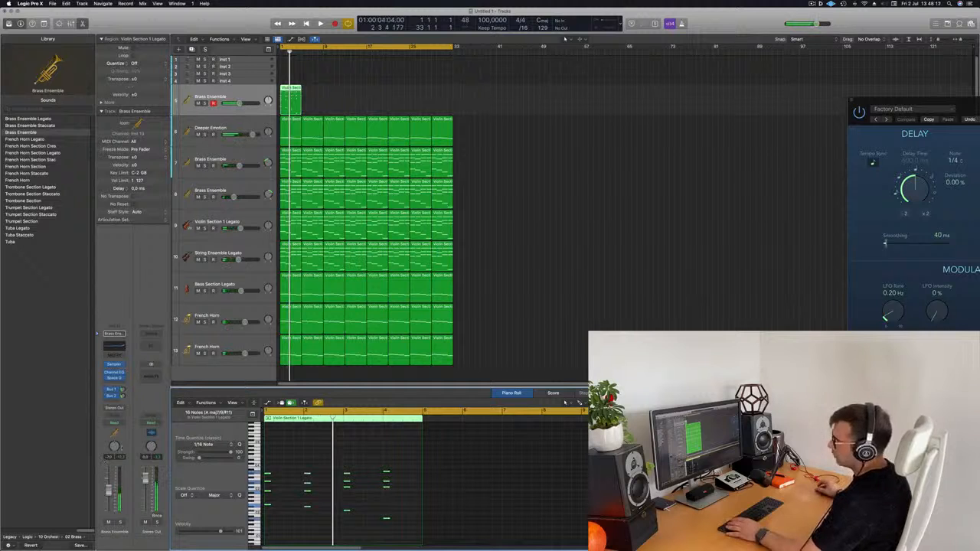
Replace the Sampler on the new top track with a stereo Alchemy instrument
left_click(123, 365)
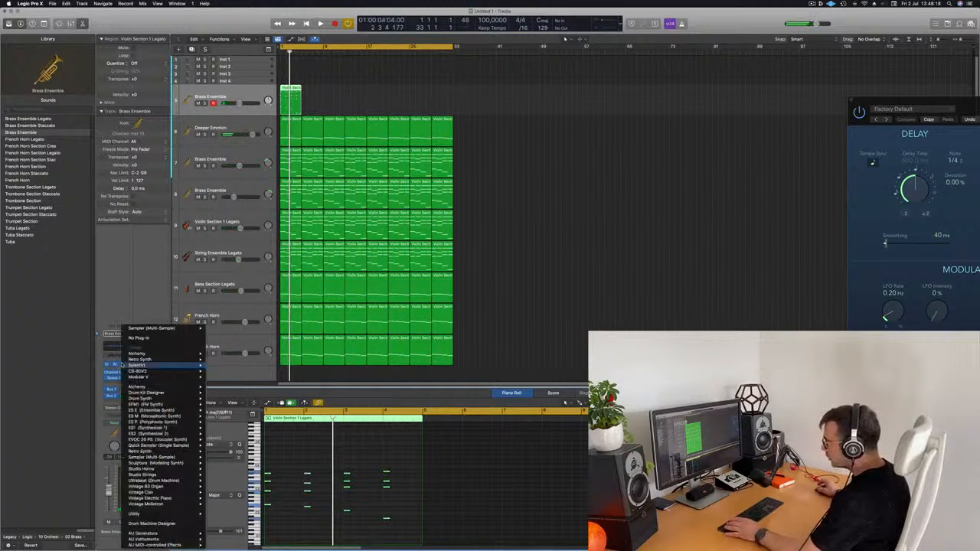
mouse_move(196, 355)
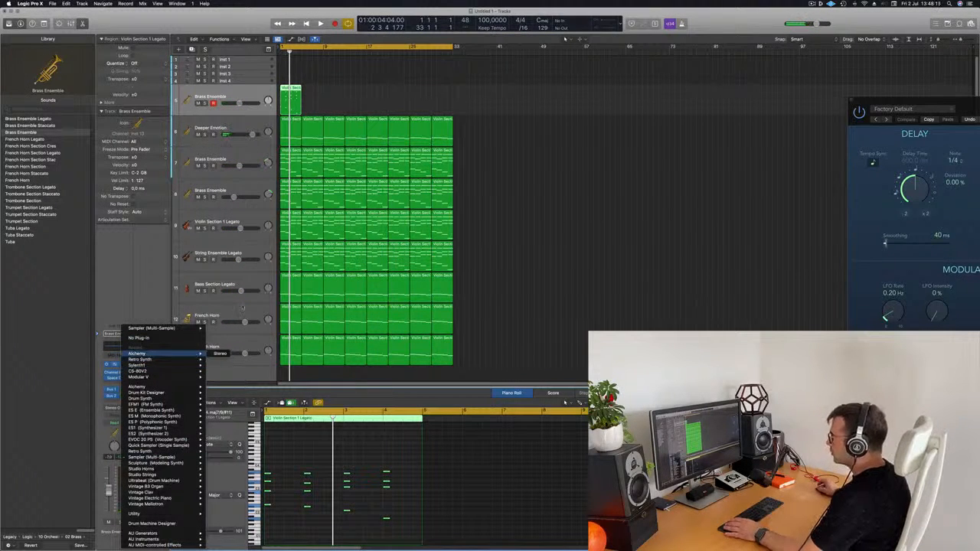
left_click(242, 309)
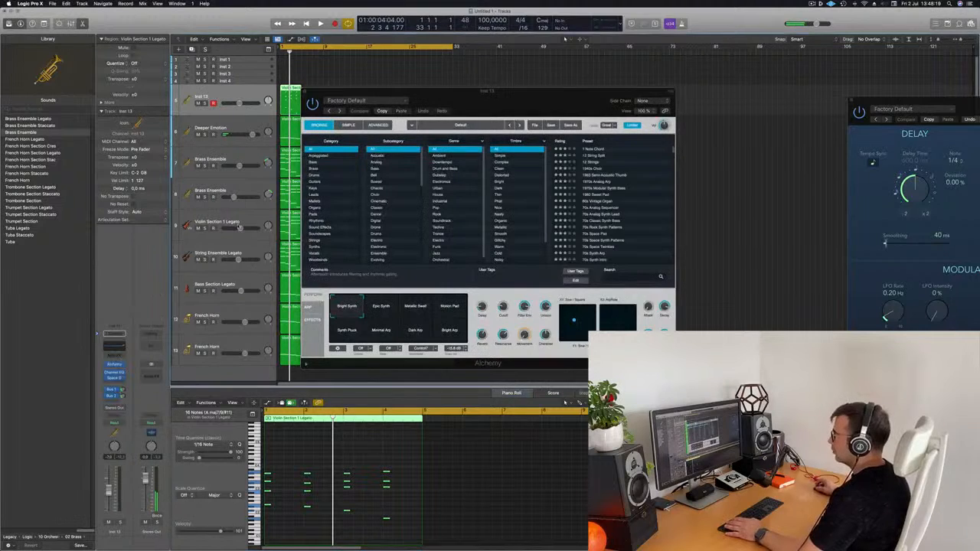
Replace the Alchemy instrument on the new top track with a stereo Retro Synth
left_click(122, 366)
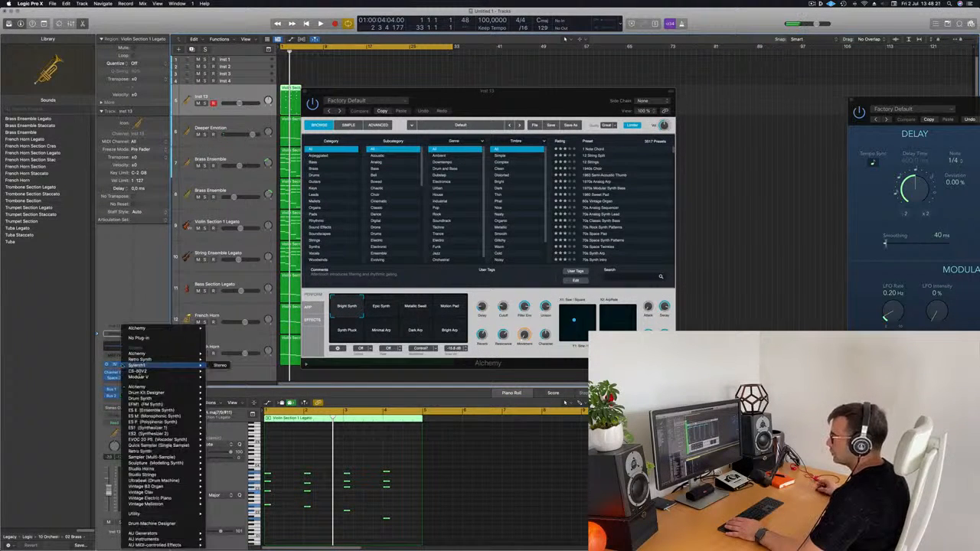
mouse_move(152, 360)
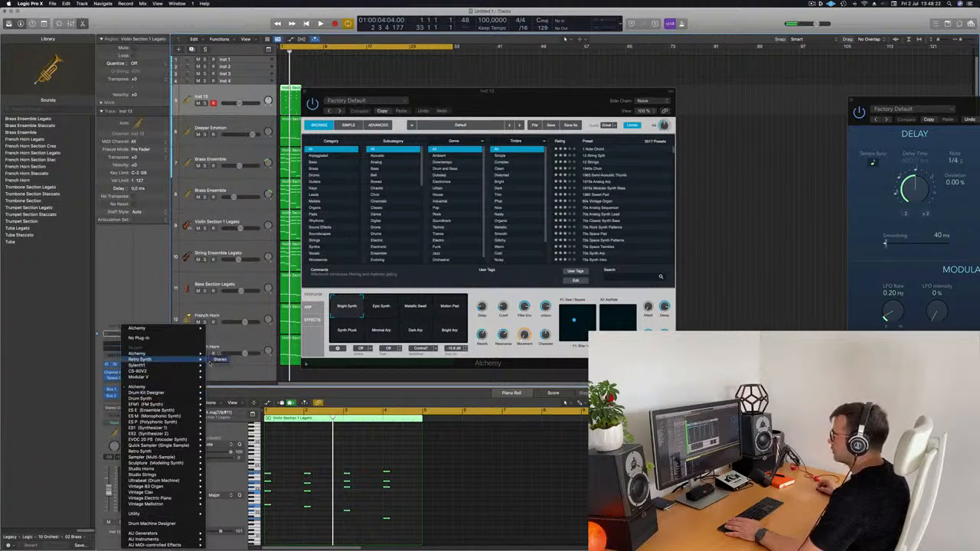
left_click(219, 359)
left_click_drag(464, 94, 572, 82)
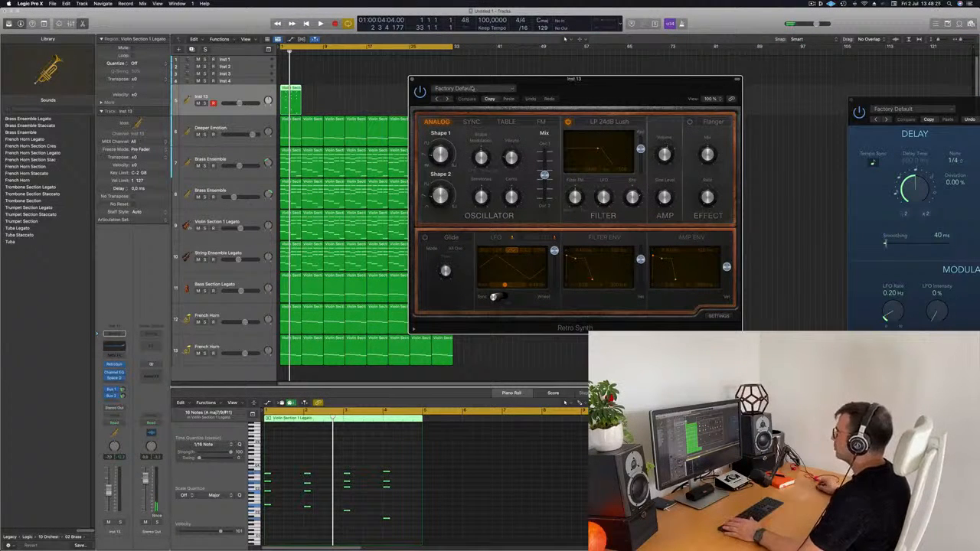
Load the Bright Strings preset from the Synth Strings category into the Retro Synth
left_click(459, 88)
mouse_move(475, 240)
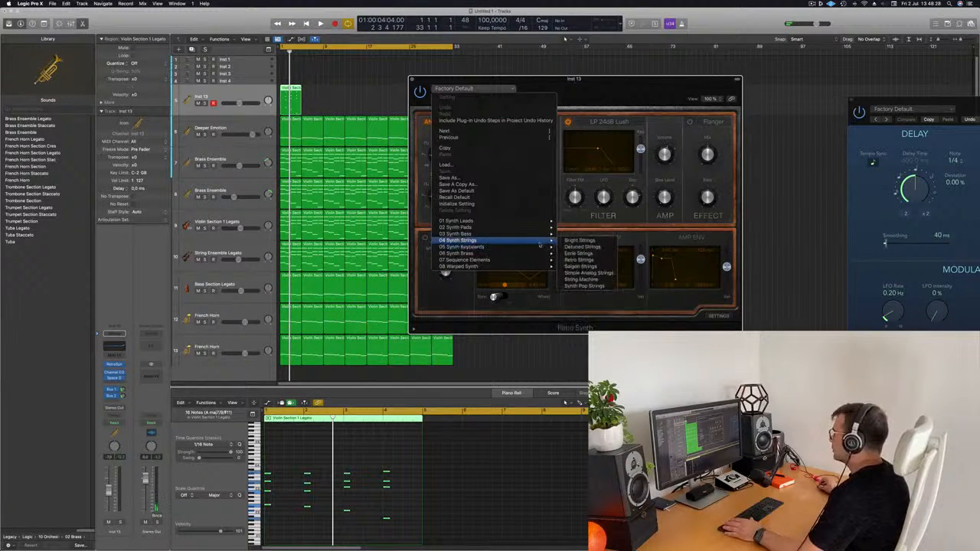
left_click(570, 241)
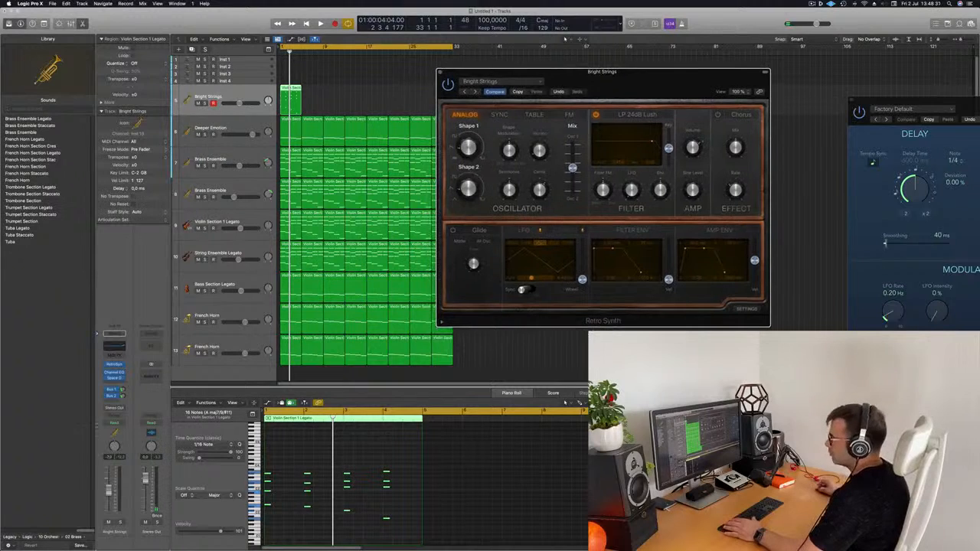
left_click(565, 37)
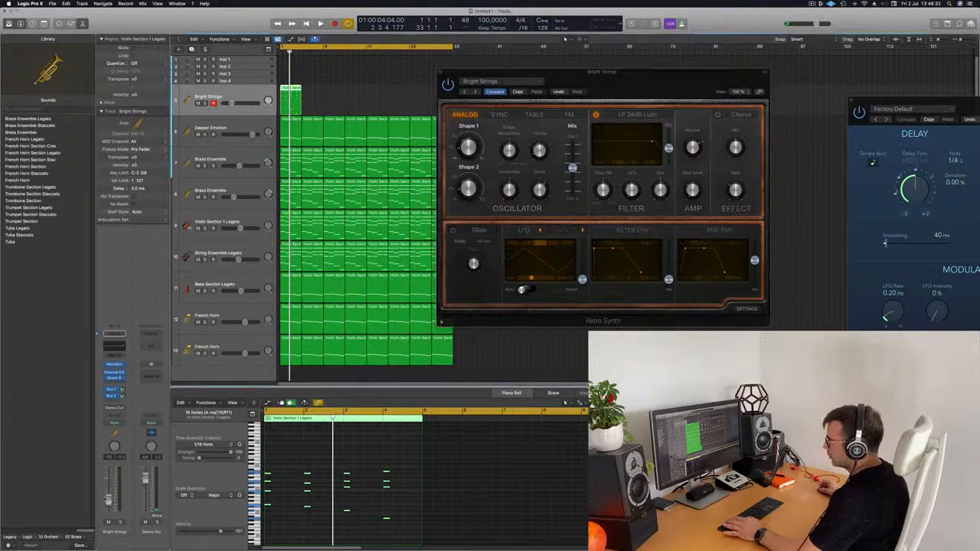
Play the arrangement with the Bright Strings sound and adjust the track's Bus 1 send
key("space")
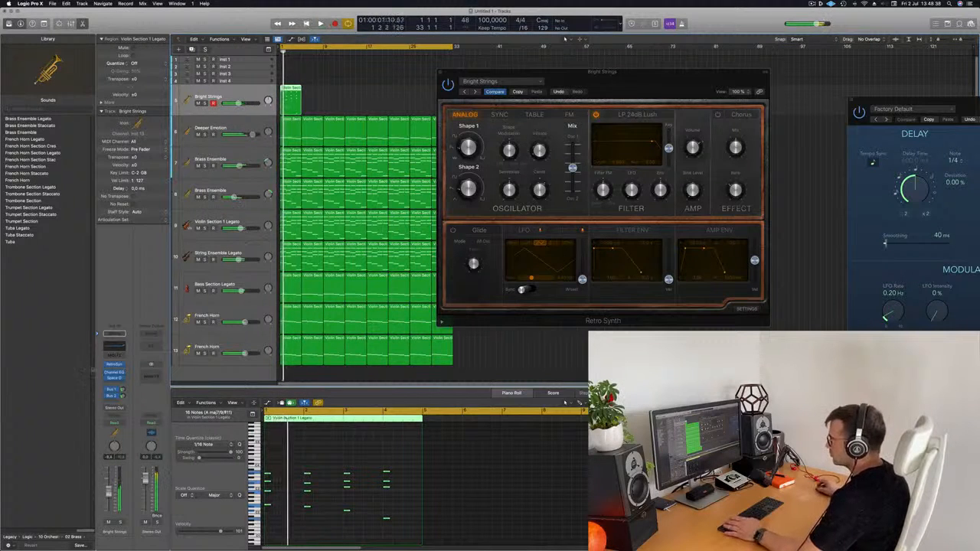
left_click(121, 391)
key("space")
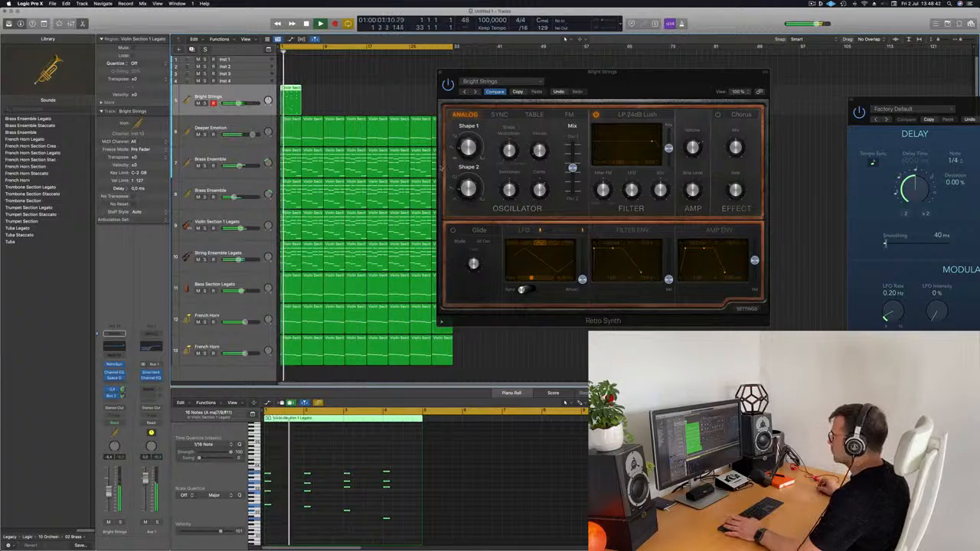
left_click_drag(635, 81, 658, 63)
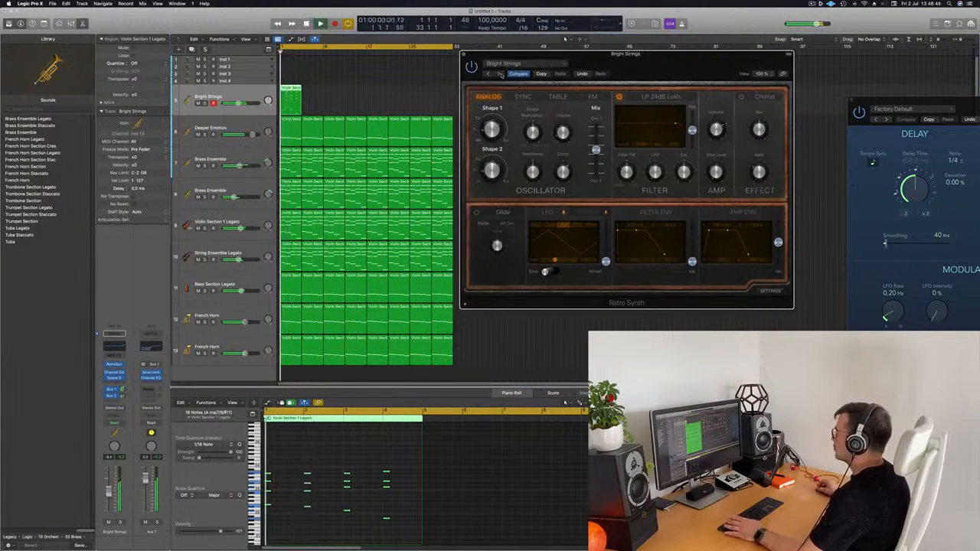
Audition the Detuned Strings, Eerie Strings and Retro Strings presets during playback and raise the synth track's volume
left_click(499, 74)
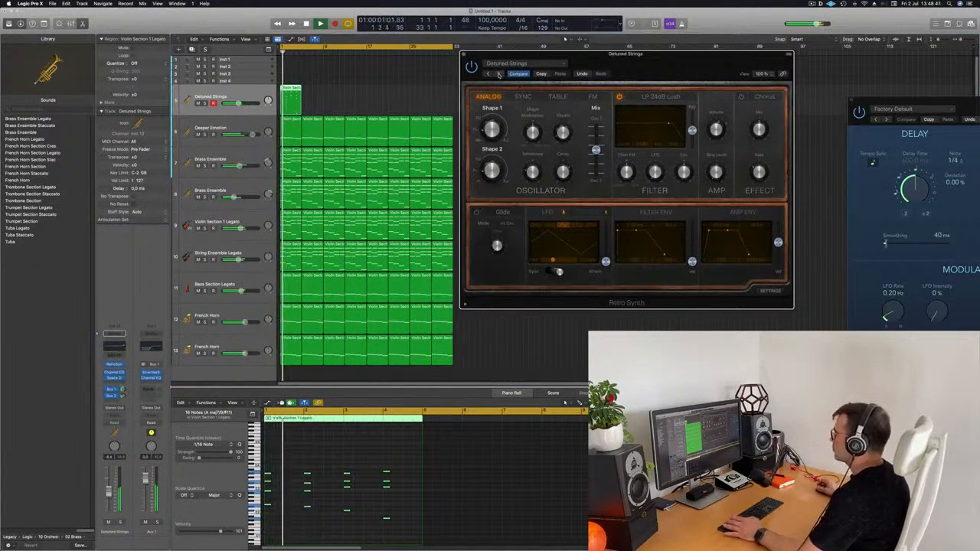
left_click(499, 74)
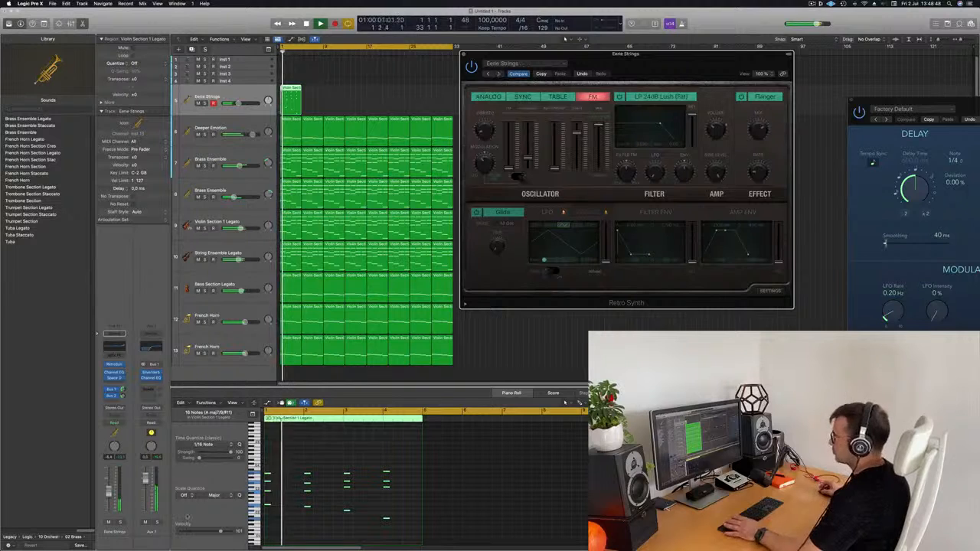
left_click(135, 395)
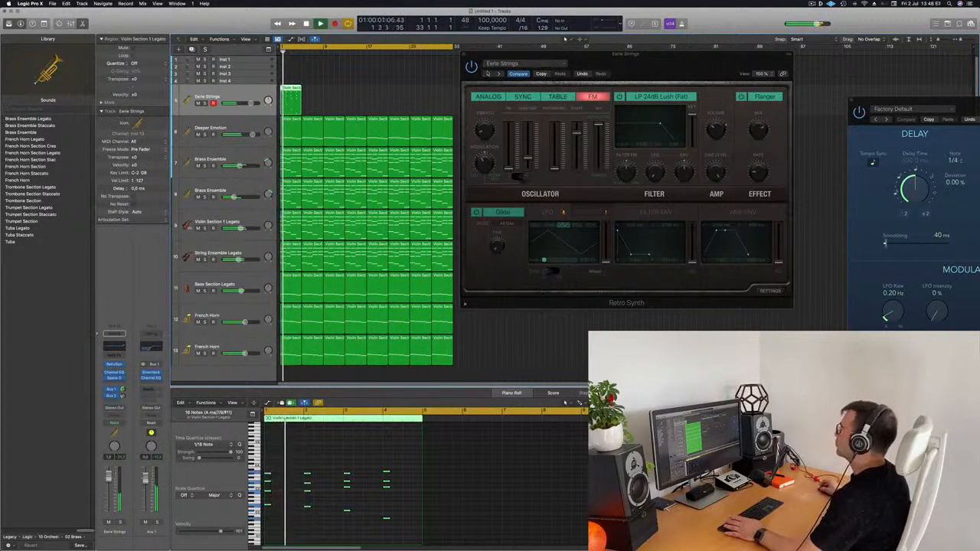
left_click(499, 73)
Solo the Retro Strings track to hear it alone, then end the solo and replay the full arrangement from the beginning
left_click(205, 103)
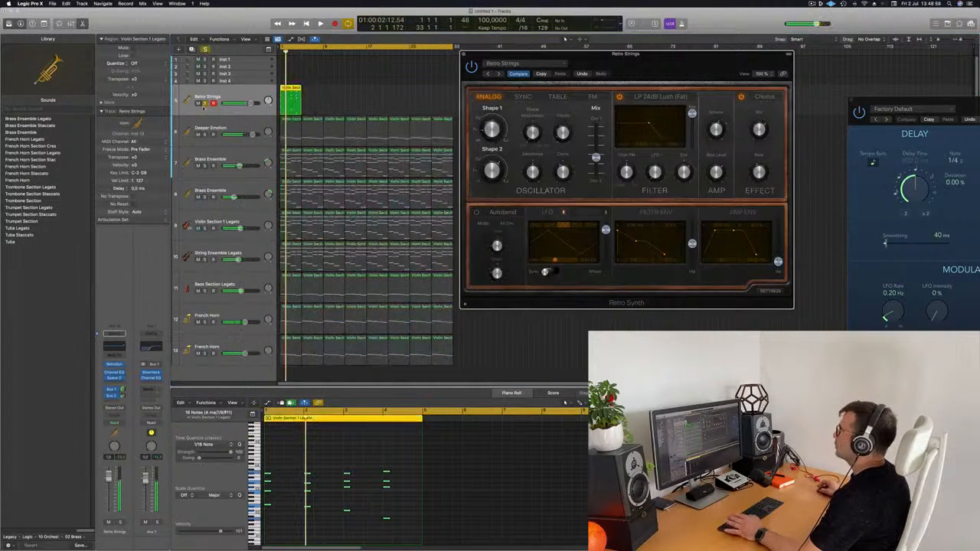
key("space")
left_click_drag(594, 54, 555, 53)
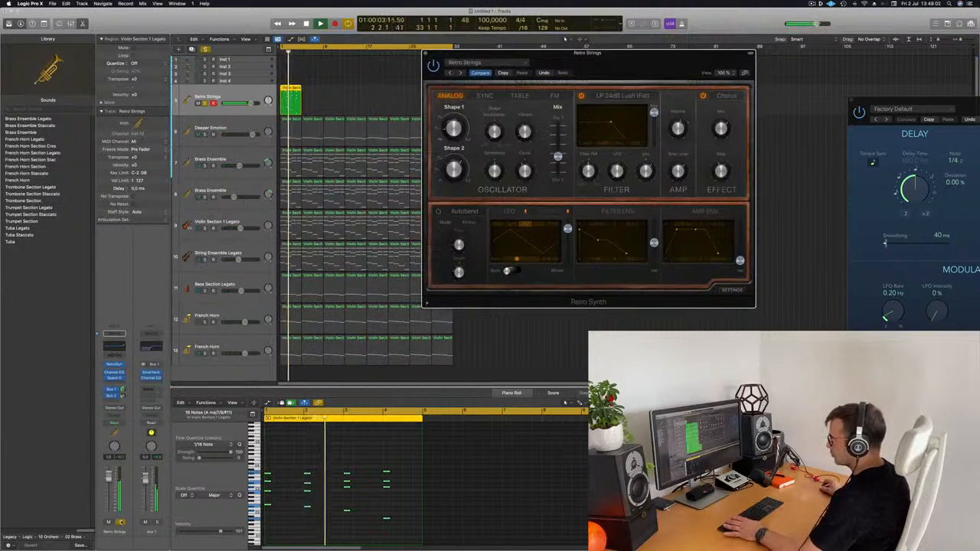
key("s")
key("Return")
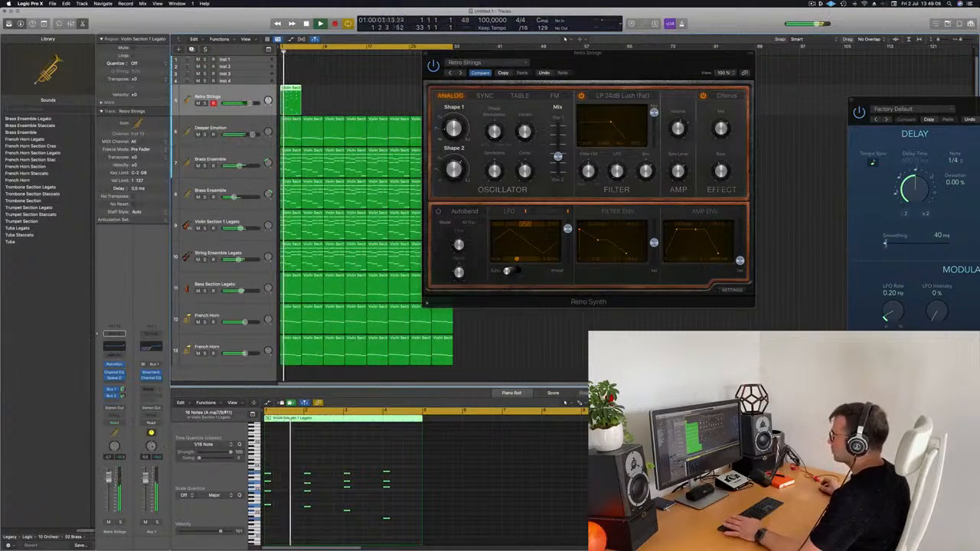
Switch the Retro Synth to the Saigon Strings preset, restart playback from the beginning and solo the track
left_click(460, 73)
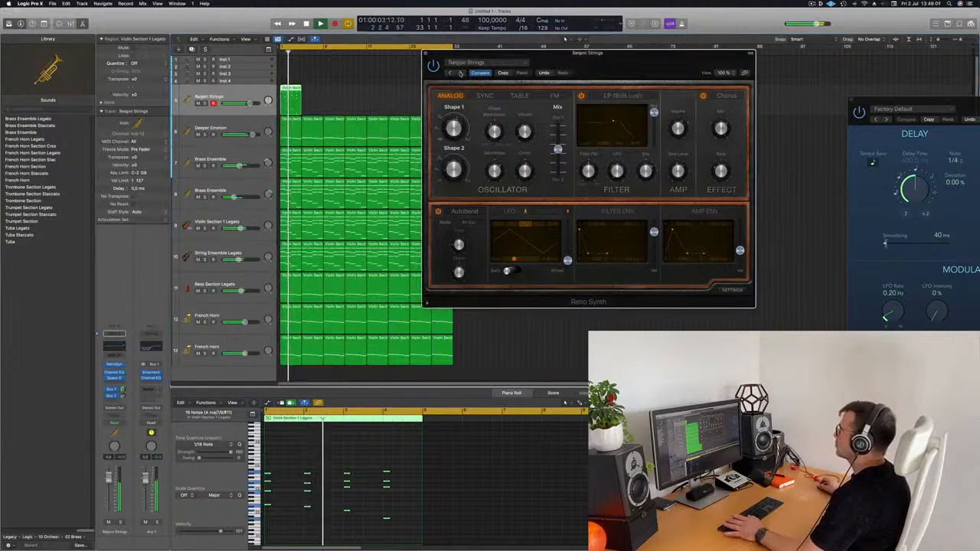
key("Return")
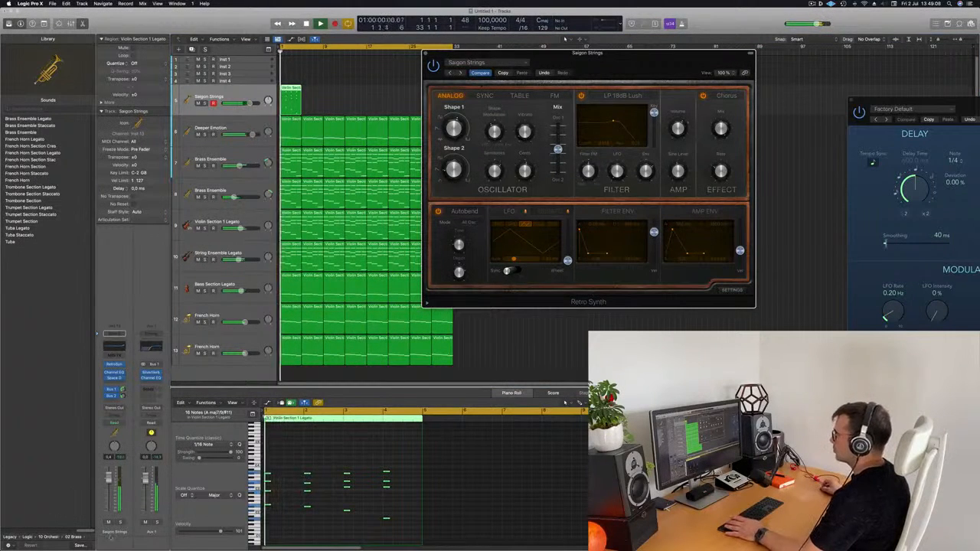
key("s")
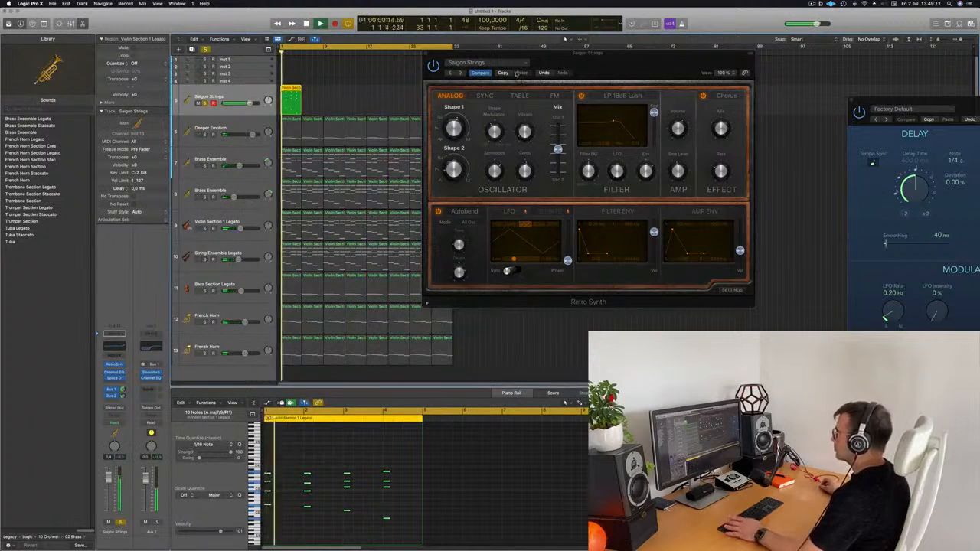
Audition Simple Analog Strings, String Machine, Synth Pop Strings and Calming Bells, then return to the Saigon Strings preset
left_click(460, 73)
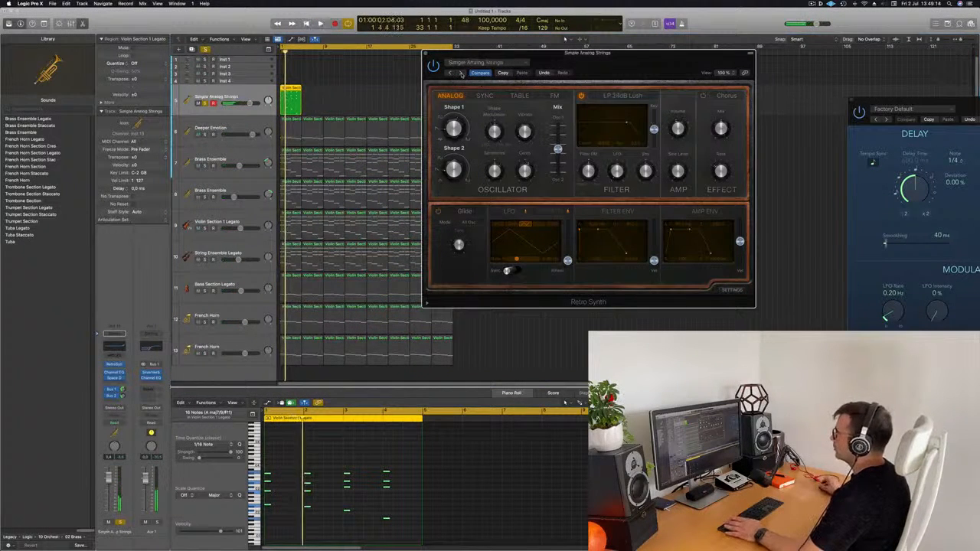
left_click(461, 73)
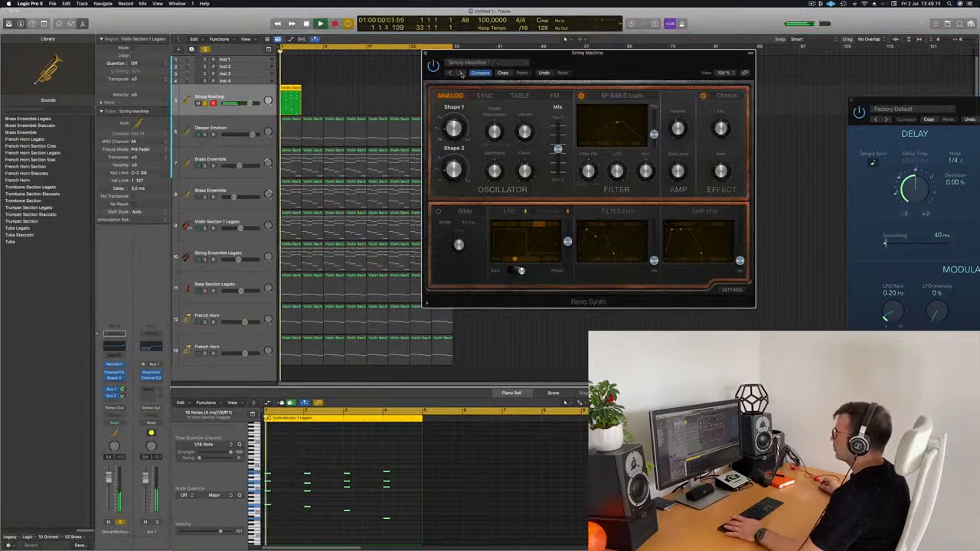
left_click(461, 73)
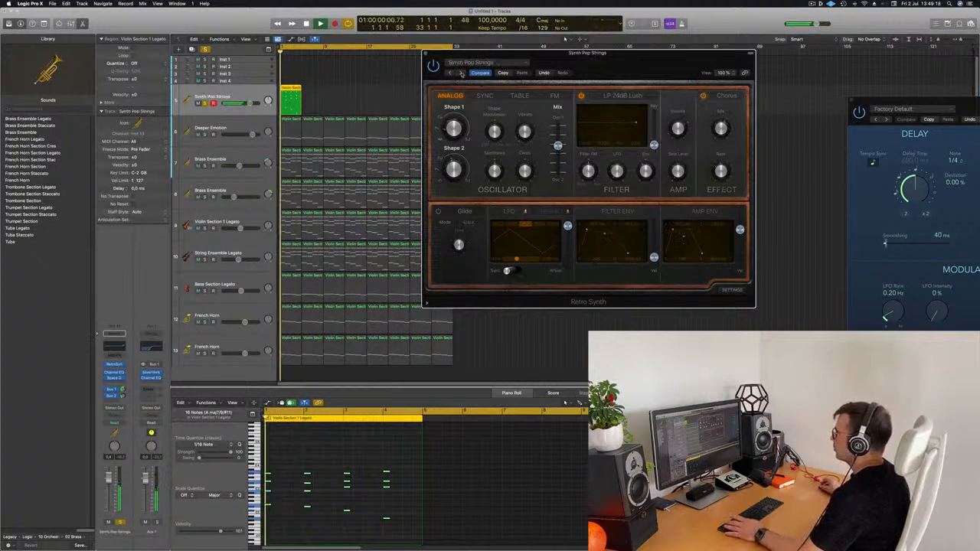
left_click(462, 73)
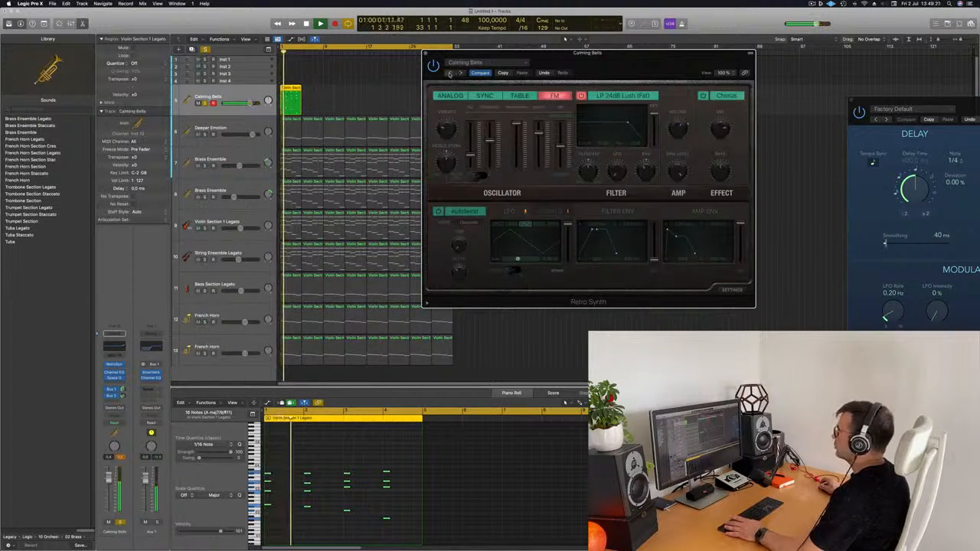
left_click(450, 74)
left_click(450, 74)
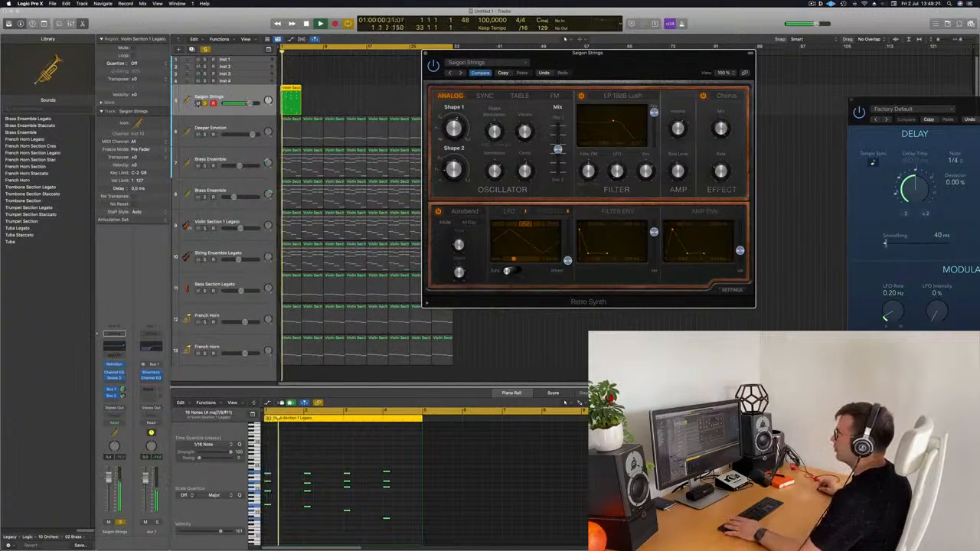
End the solo and repeat the Saigon Strings stab region until eight regions match the length of the other tracks
key("s")
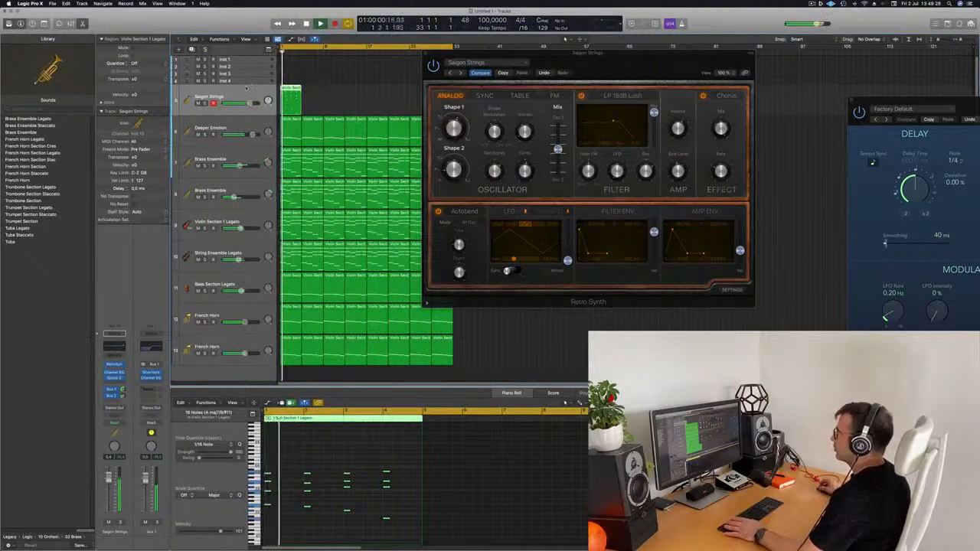
left_click_drag(521, 58, 800, 67)
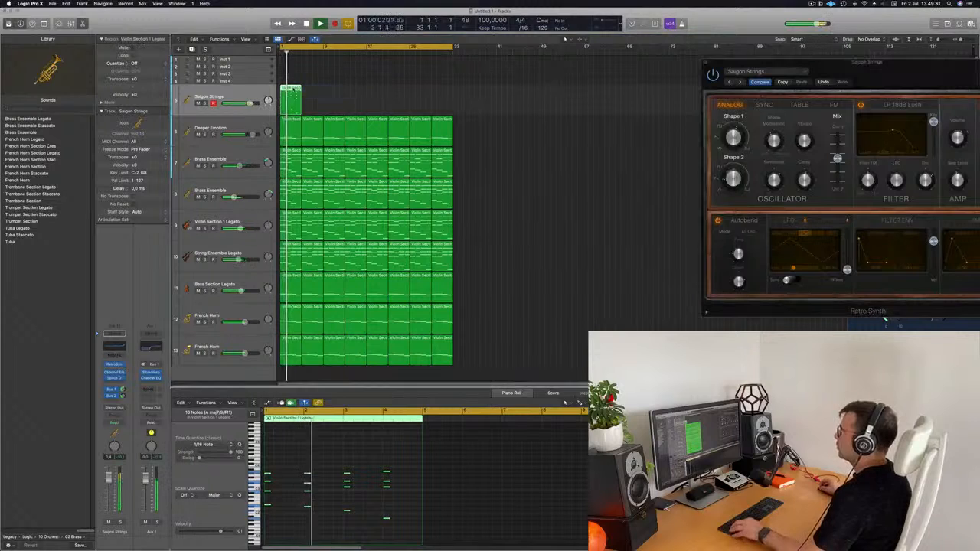
left_click_drag(291, 89, 305, 99)
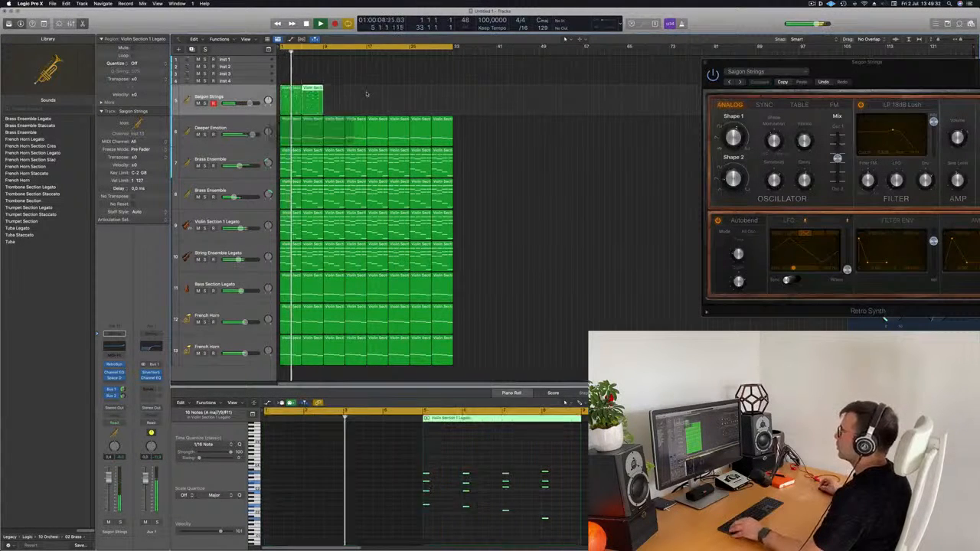
key("super+r")
key("super+r")
key("super+r")
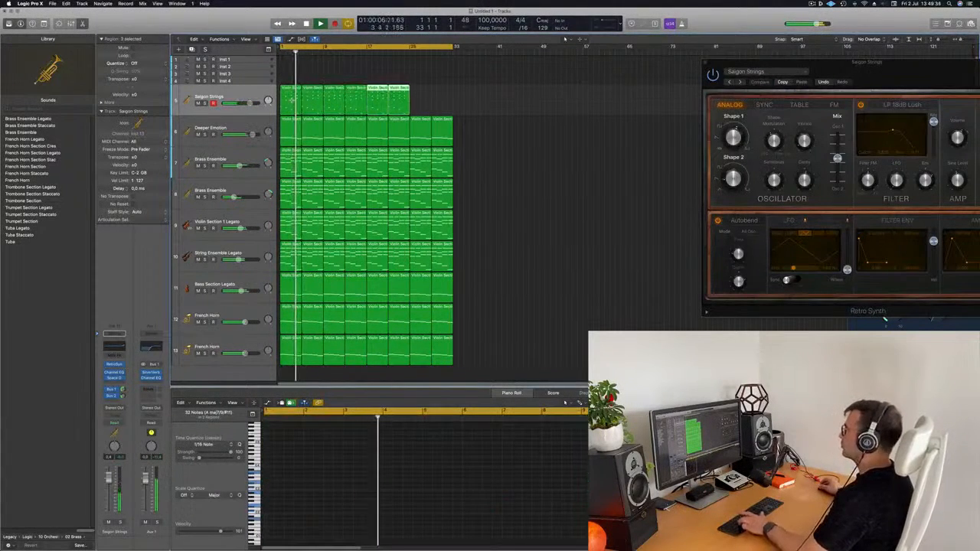
key("super+Up")
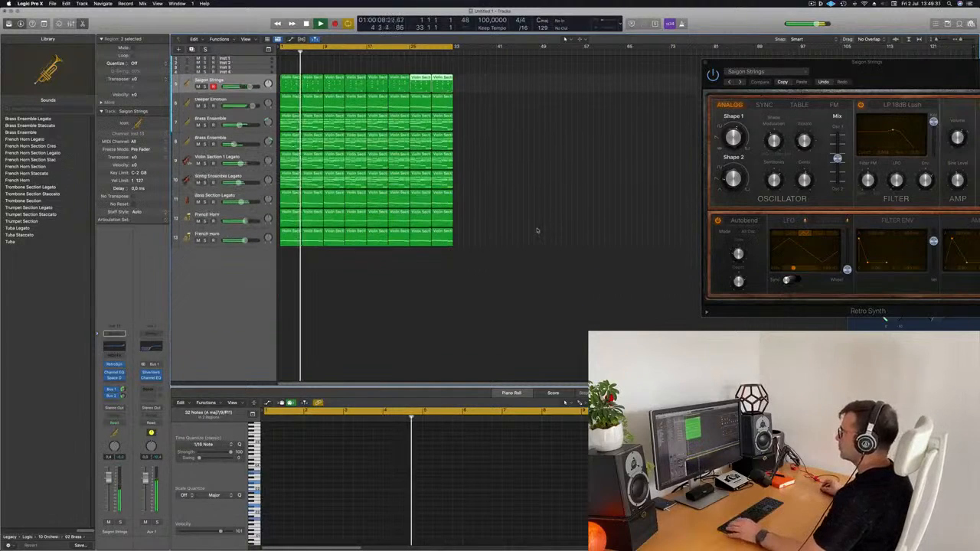
left_click(566, 119)
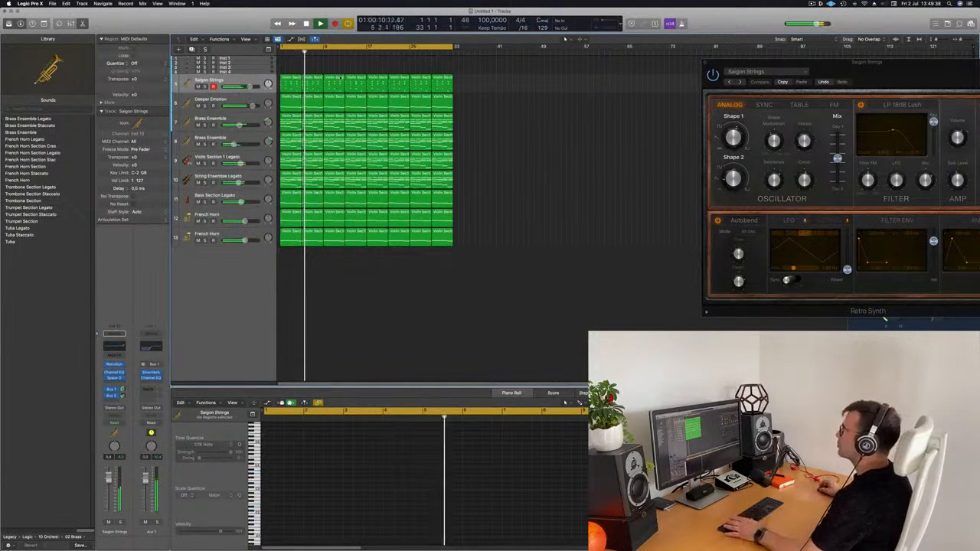
Solo the Saigon Strings track, lower its volume, and end the solo to hear it within the full arrangement
left_click(232, 82)
left_click(205, 86)
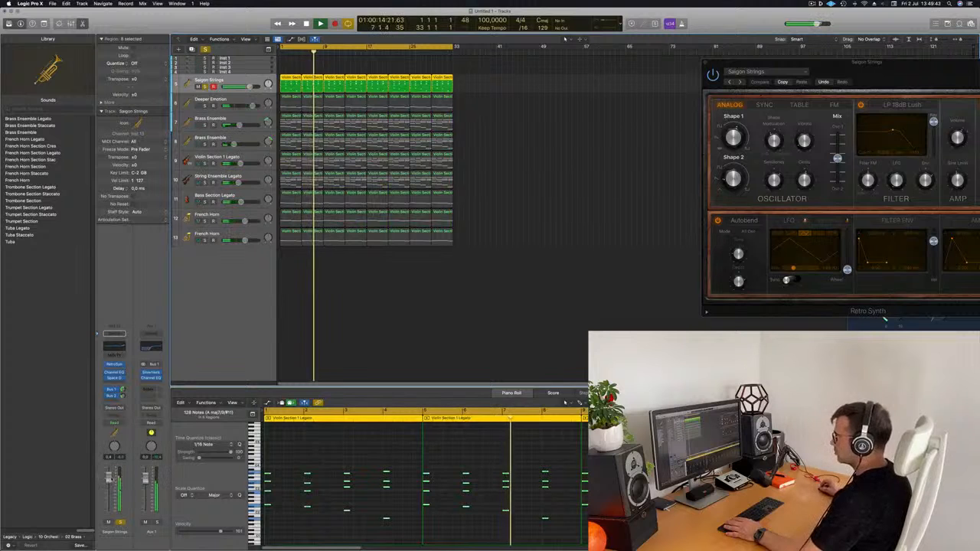
key("Return")
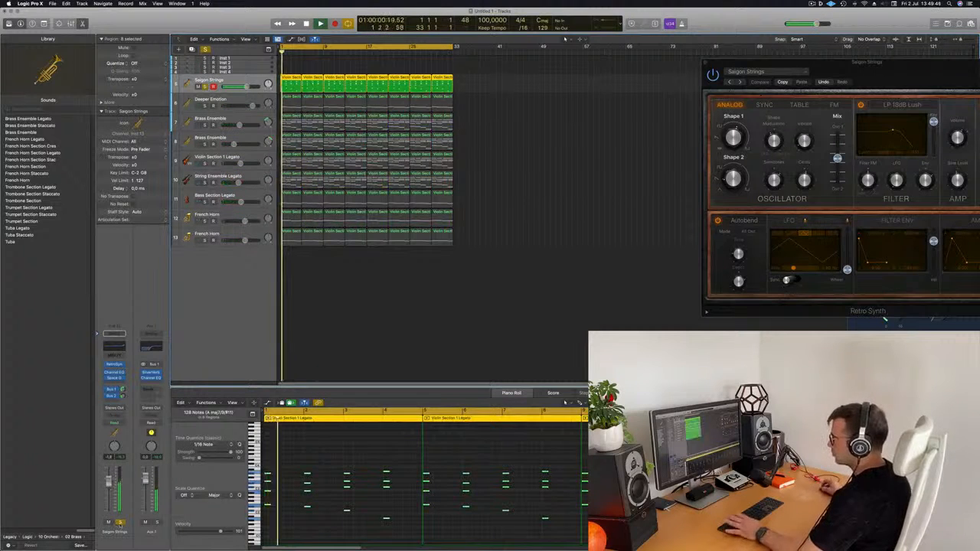
key("s")
key("space")
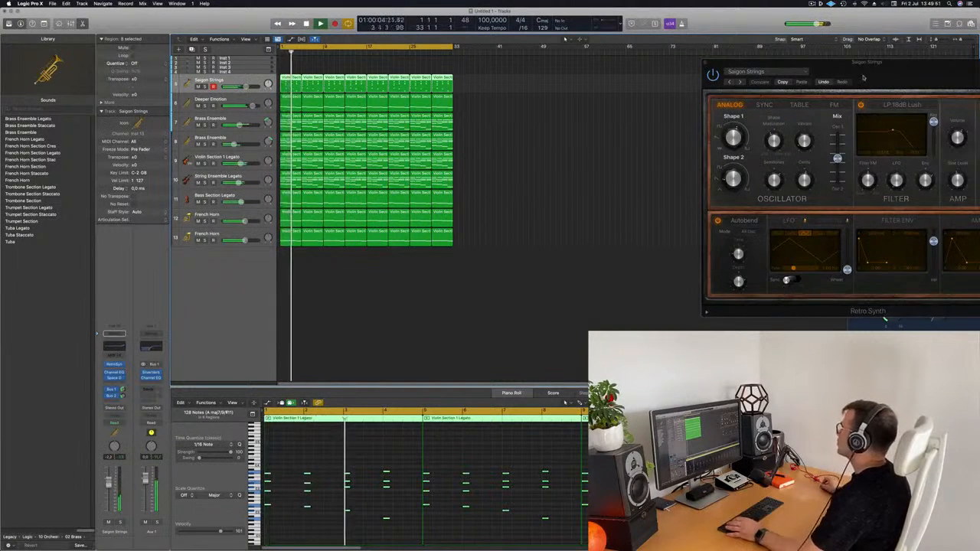
left_click_drag(894, 74, 704, 121)
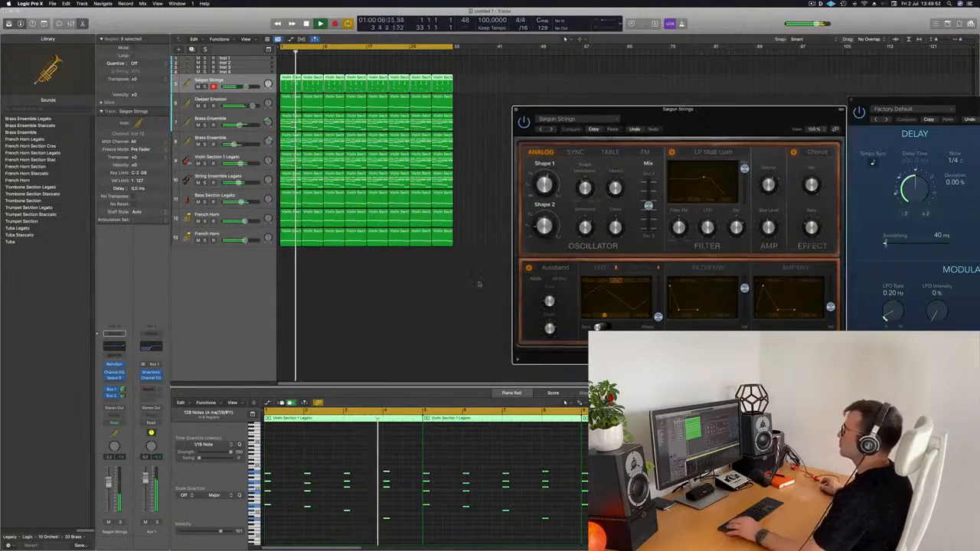
Load the Yamaha Grand Piano patch onto the Inst 4 track above Saigon Strings
left_click(253, 71)
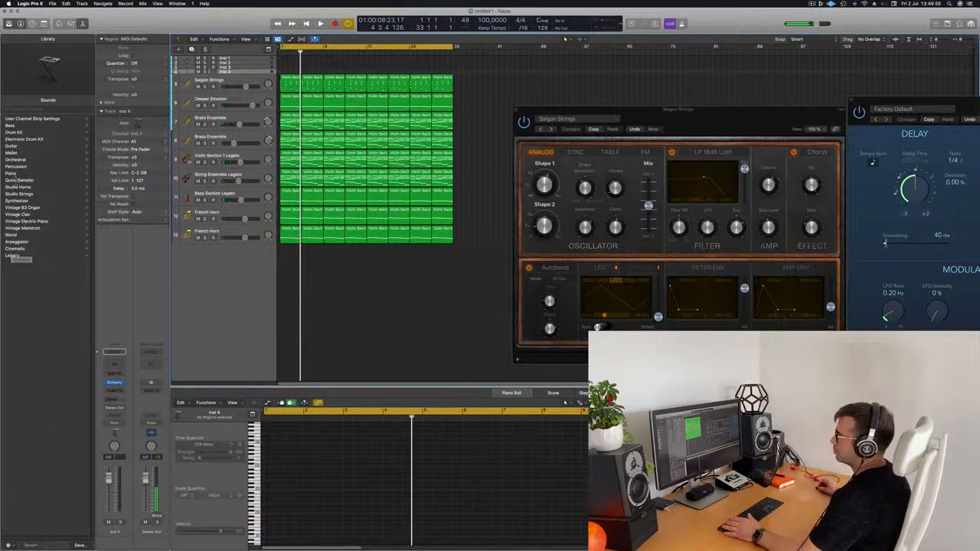
left_click(14, 174)
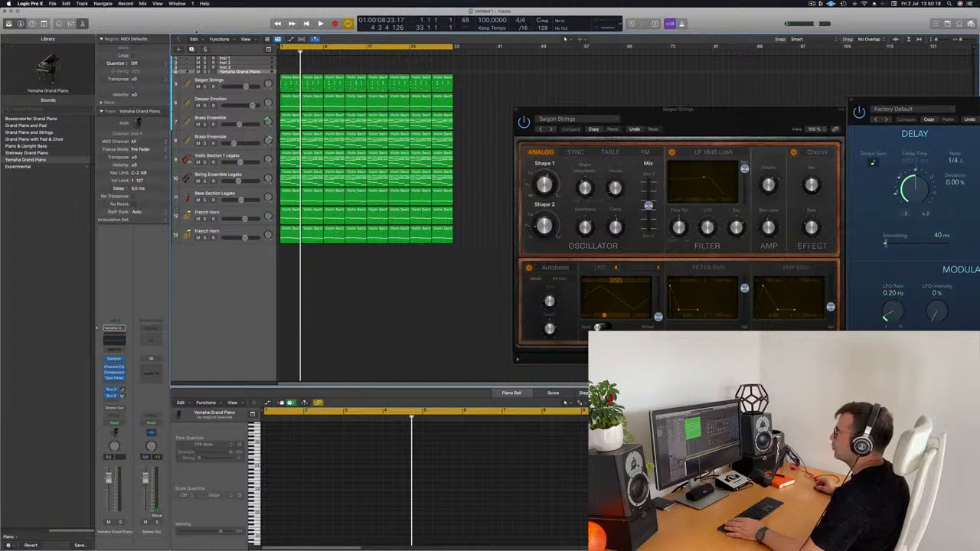
Enlarge the Yamaha Grand Piano track and open the Musical Typing keyboard for playing it
key("ctrl+alt+super+t")
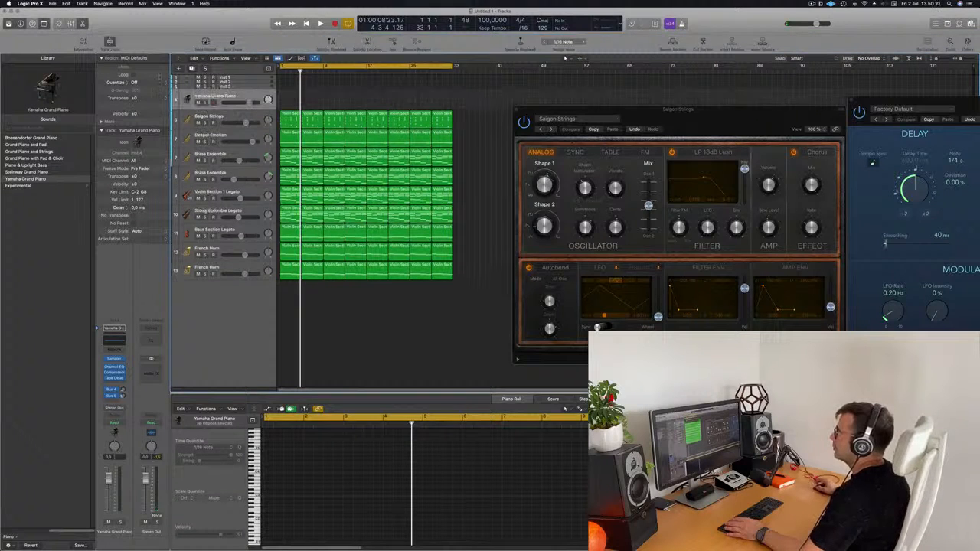
key("ctrl+z")
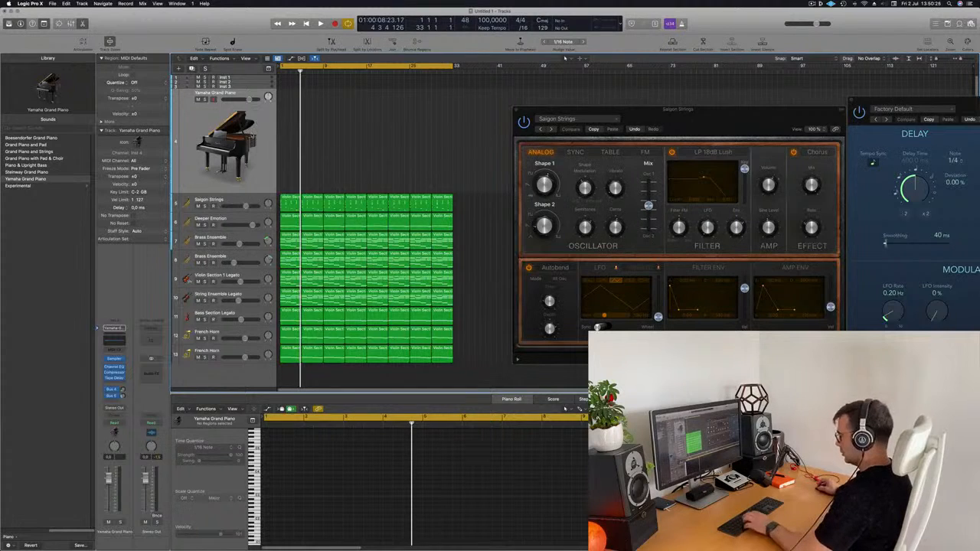
key("super+k")
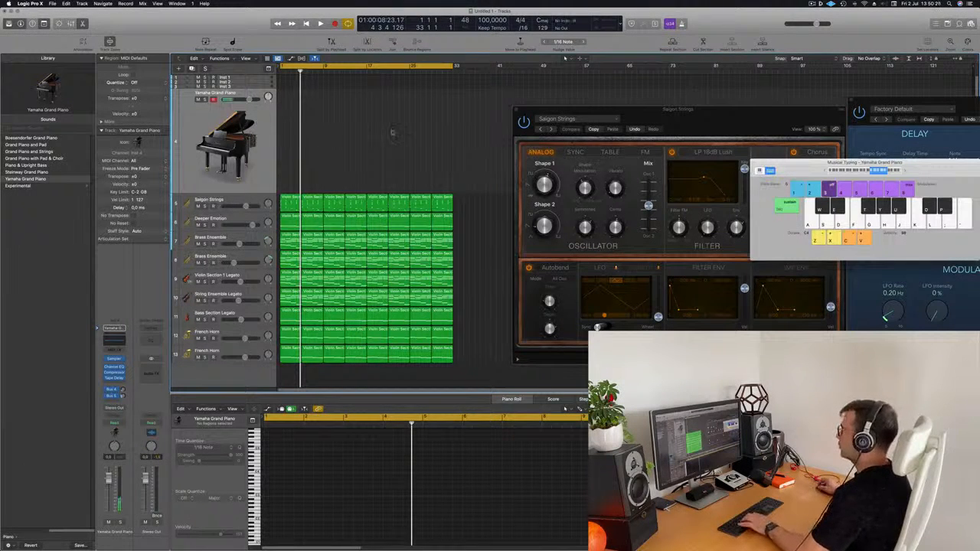
left_click_drag(849, 178, 641, 157)
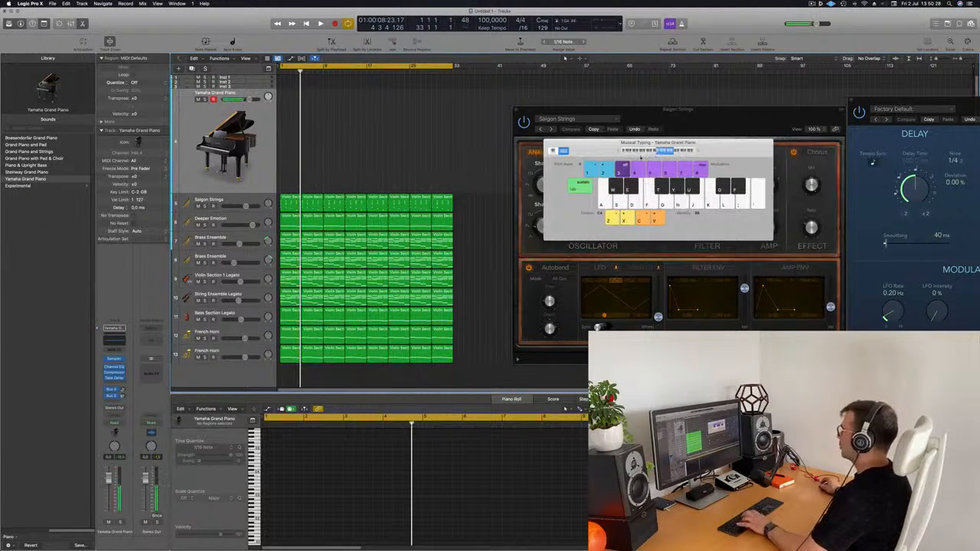
Audition the Yamaha Grand Piano sound by playing a few short notes
key("g")
key("f")
key("h")
key("f")
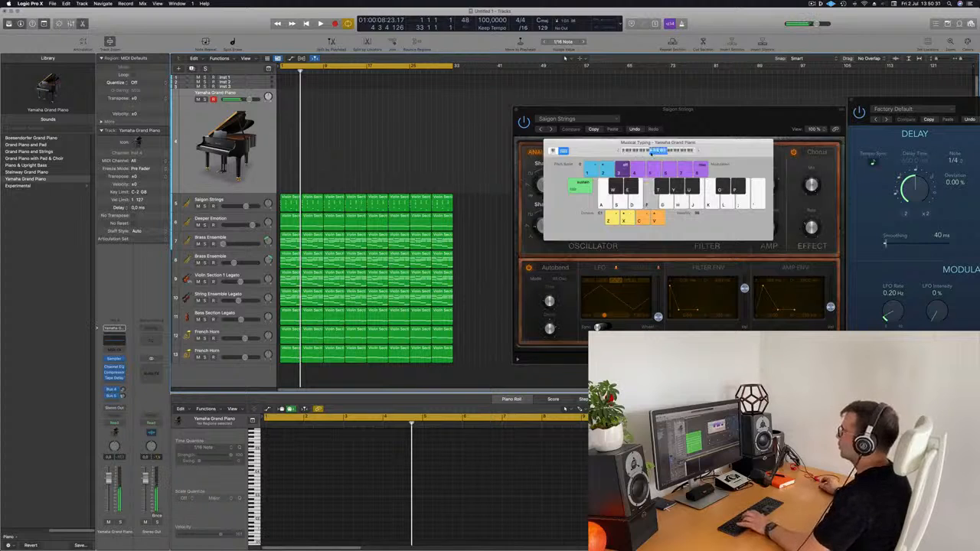
key("h")
key("f")
key("f")
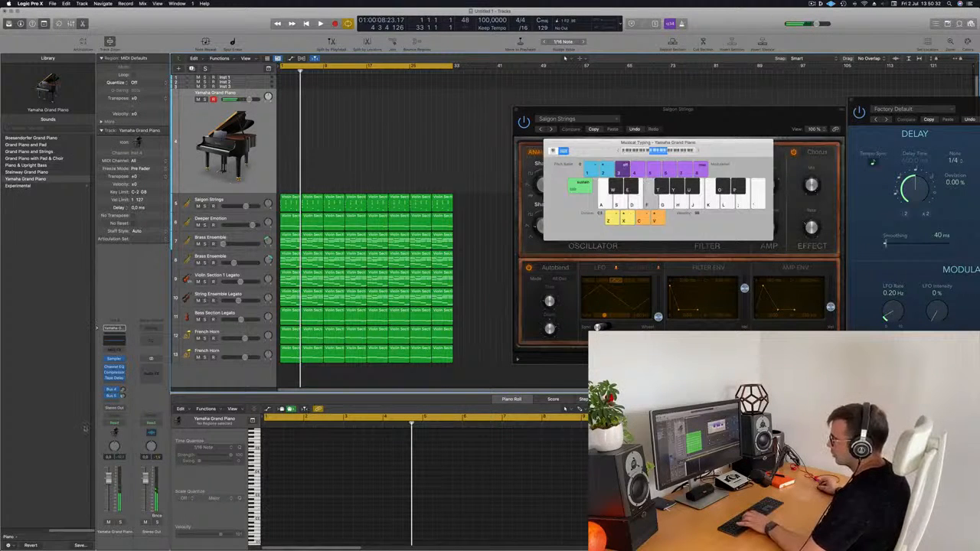
Add sends to Bus 1 (Aux 1) and Bus 2 (Aux 2) on the Yamaha Grand Piano channel
left_click(113, 400)
mouse_move(117, 411)
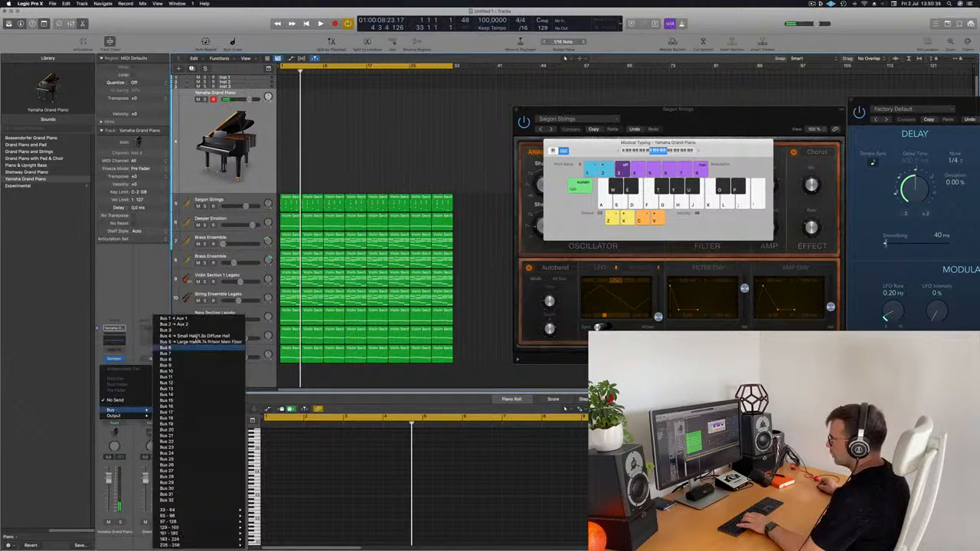
left_click(172, 319)
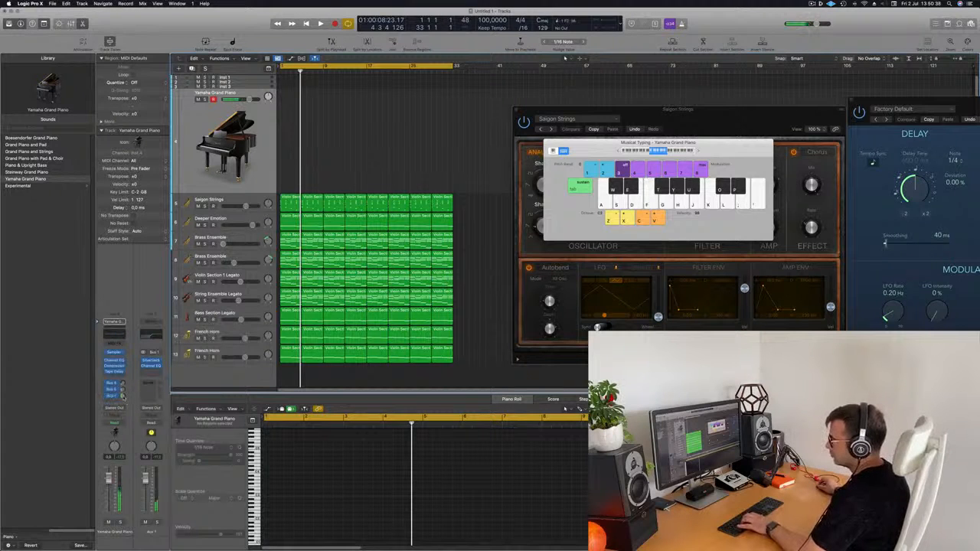
left_click(115, 401)
mouse_move(115, 412)
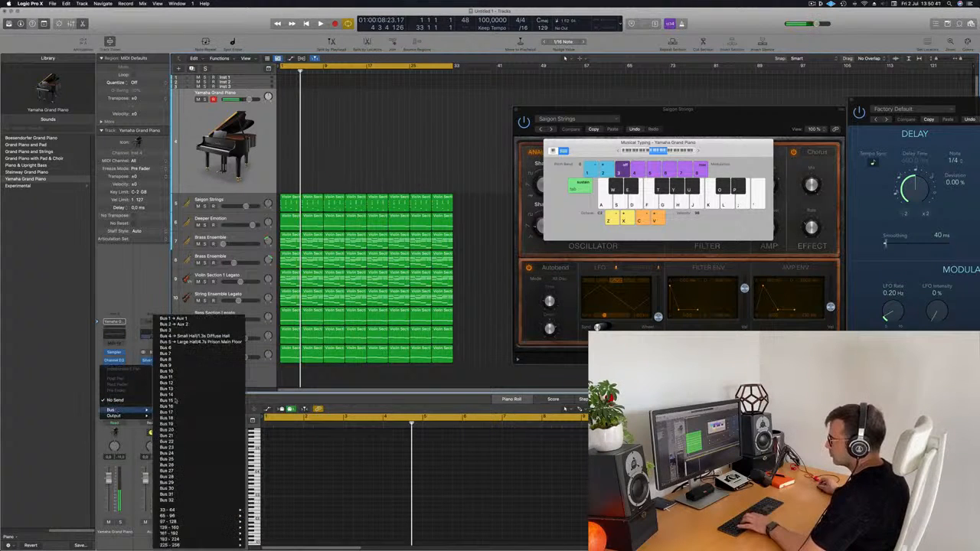
left_click(197, 332)
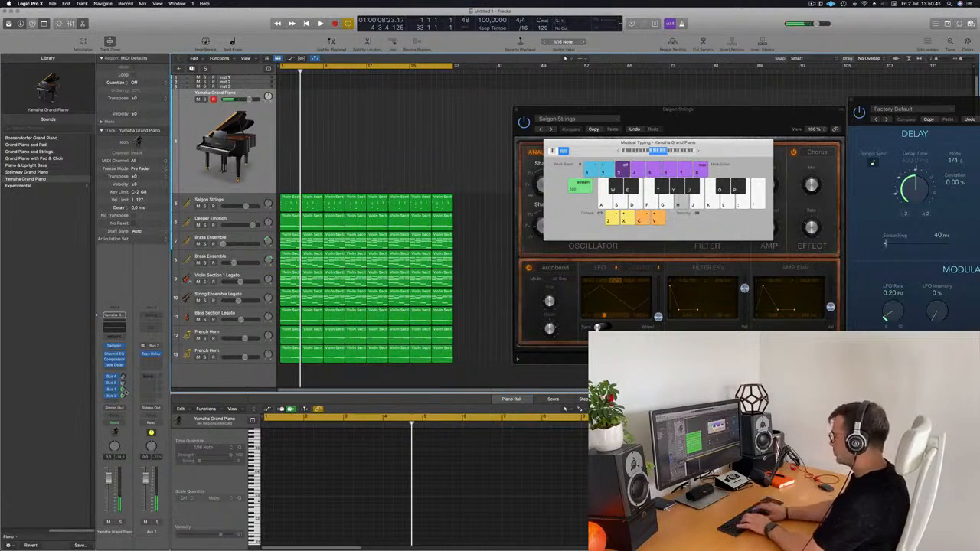
Play descending test phrases on the piano to audition the added bus sends
key("semicolon")
key("l")
key("k")
key("h")
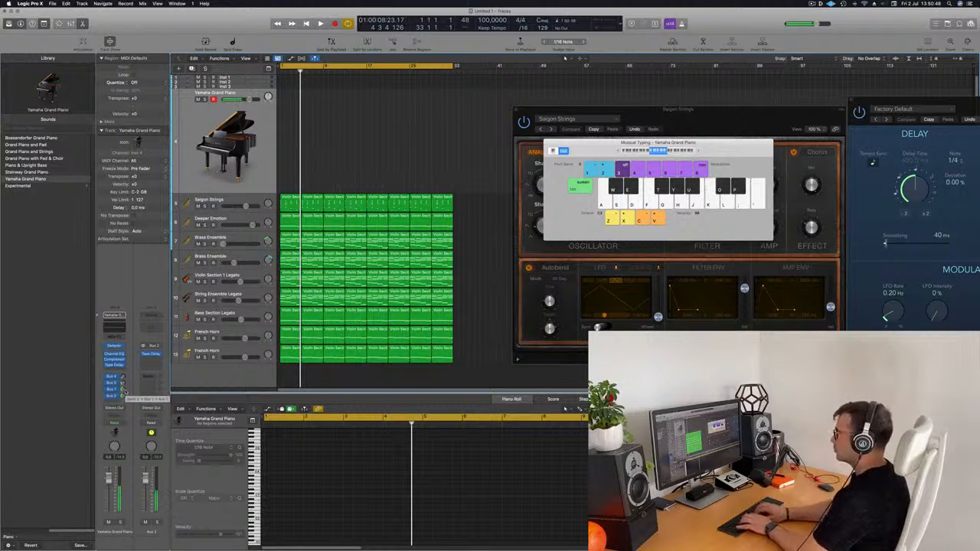
key("semicolon")
key("l")
key("j")
key("g")
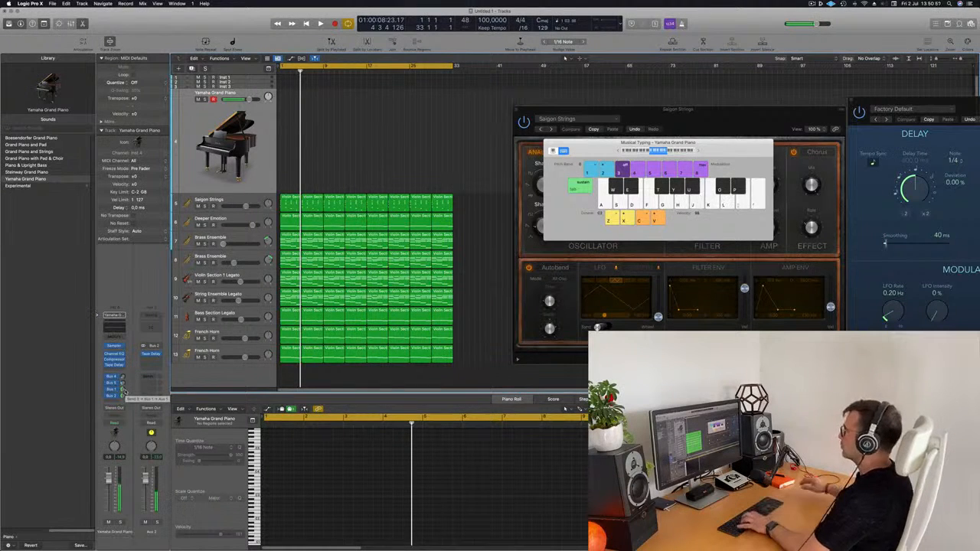
key("f")
key("d")
Play the arrangement from the start with piano notes over it, and inspect the notes of the first Saigon Strings region
key("Return")
key("space")
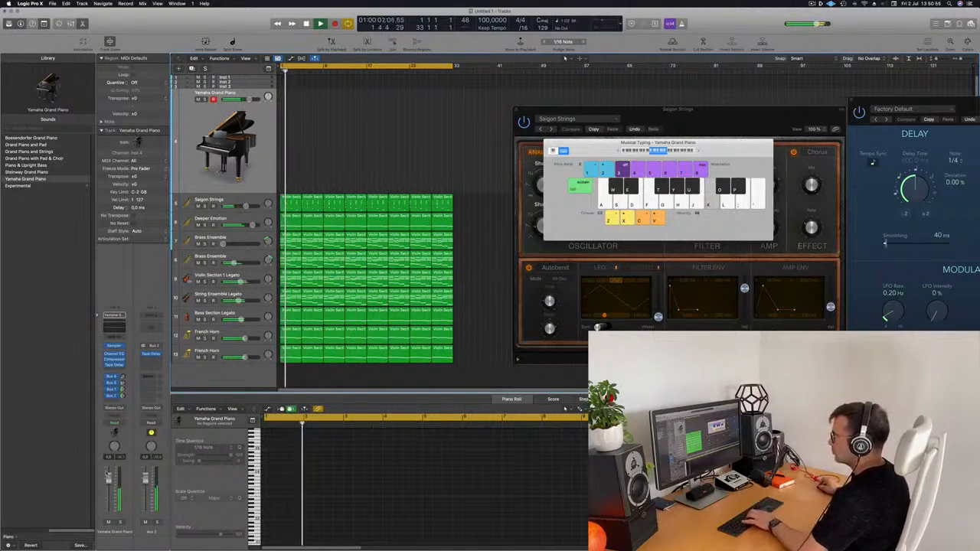
key("apostrophe")
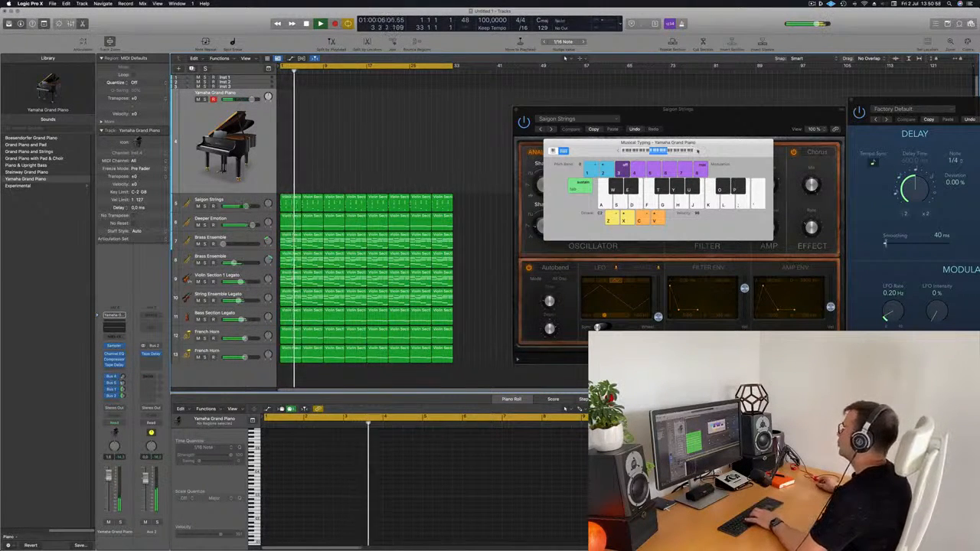
key("k")
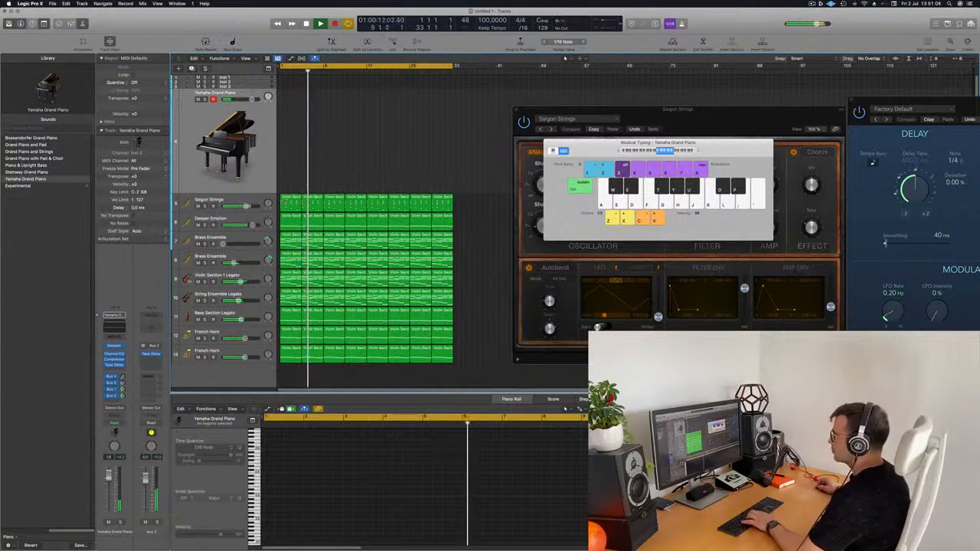
left_click(291, 202)
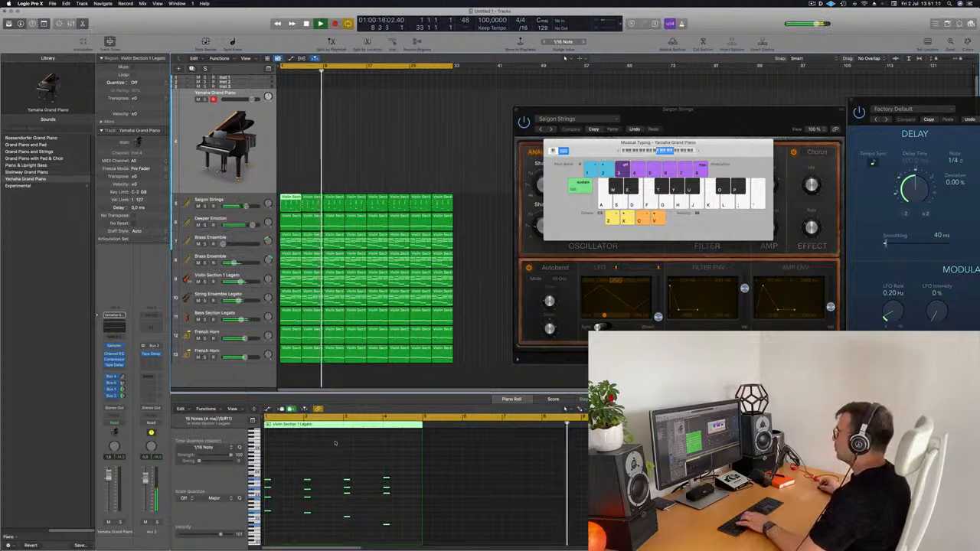
key("space")
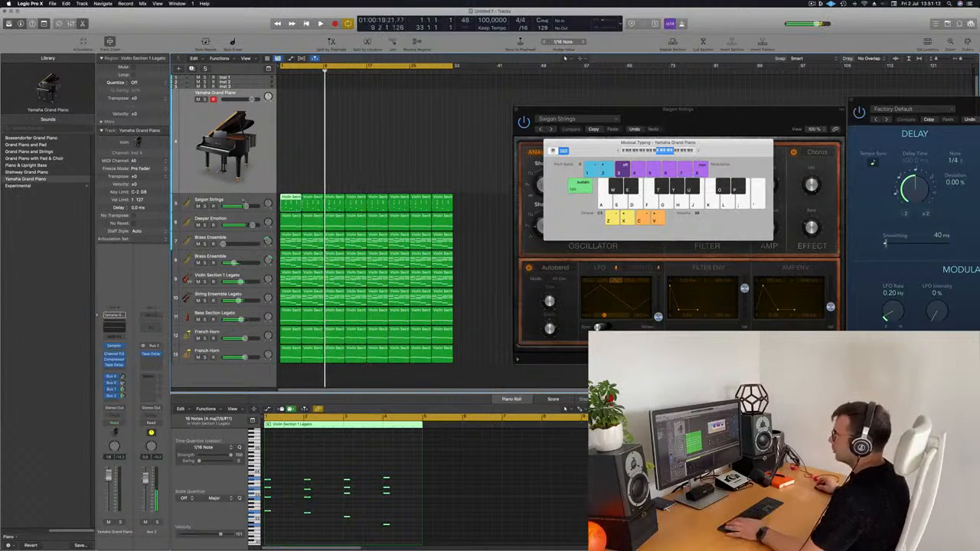
key("Return")
key("space")
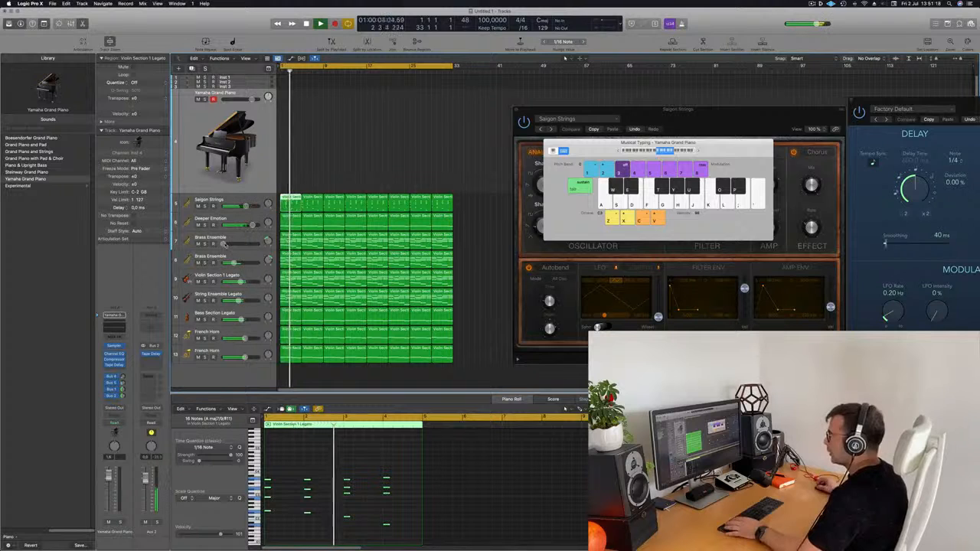
Solo the track 7 Brass Ensemble, raise its volume, and turn its solo off
left_click(205, 244)
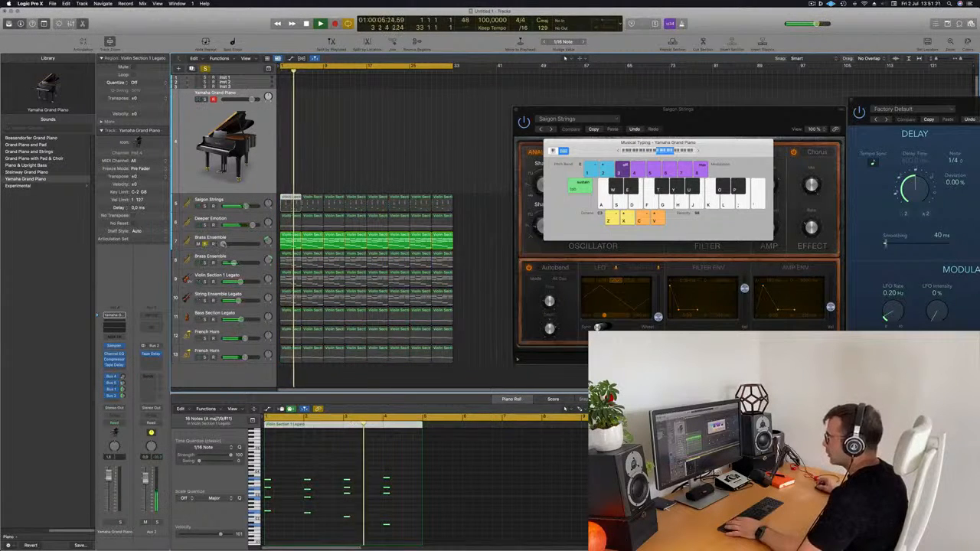
mouse_move(245, 245)
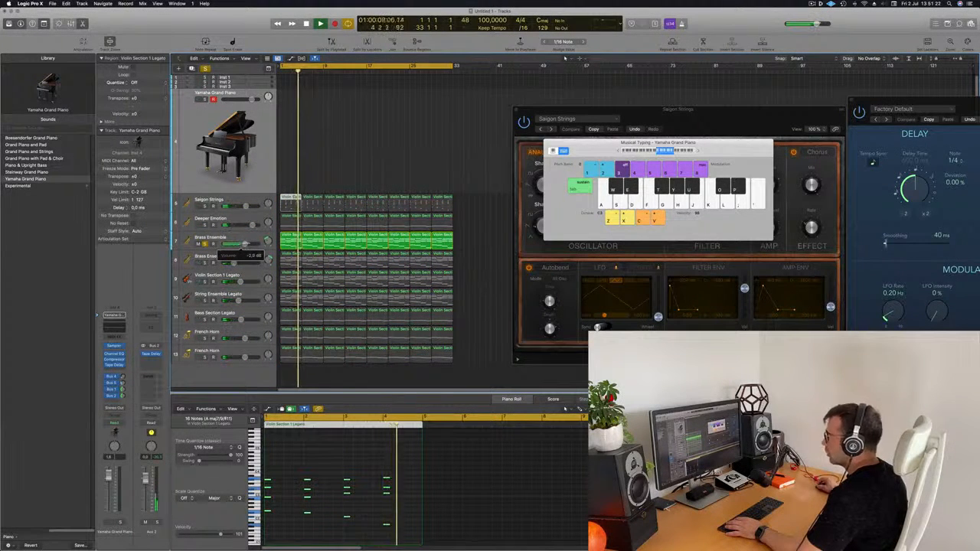
left_click(204, 243)
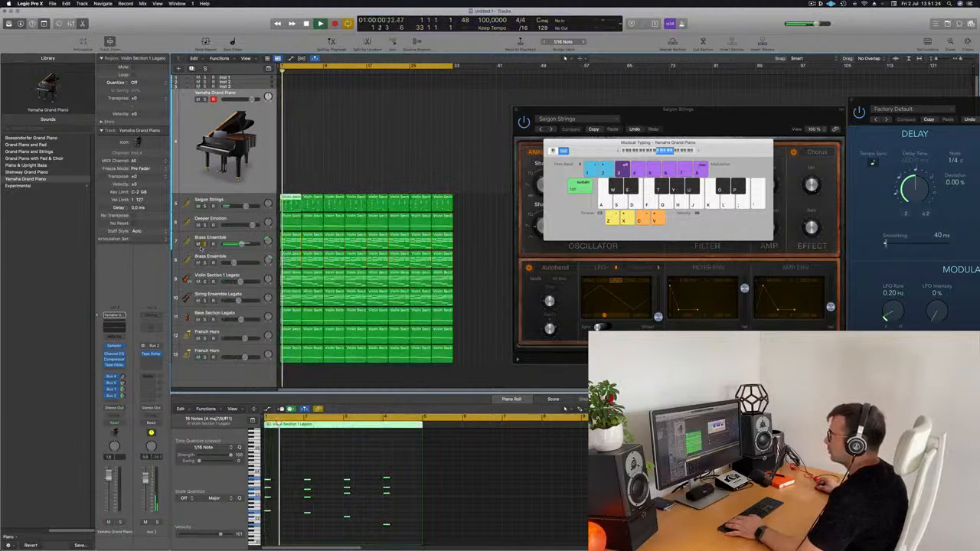
Solo both Brass Ensemble tracks and lower the volume of the one on track 7 to about -13 dB
left_click(204, 225)
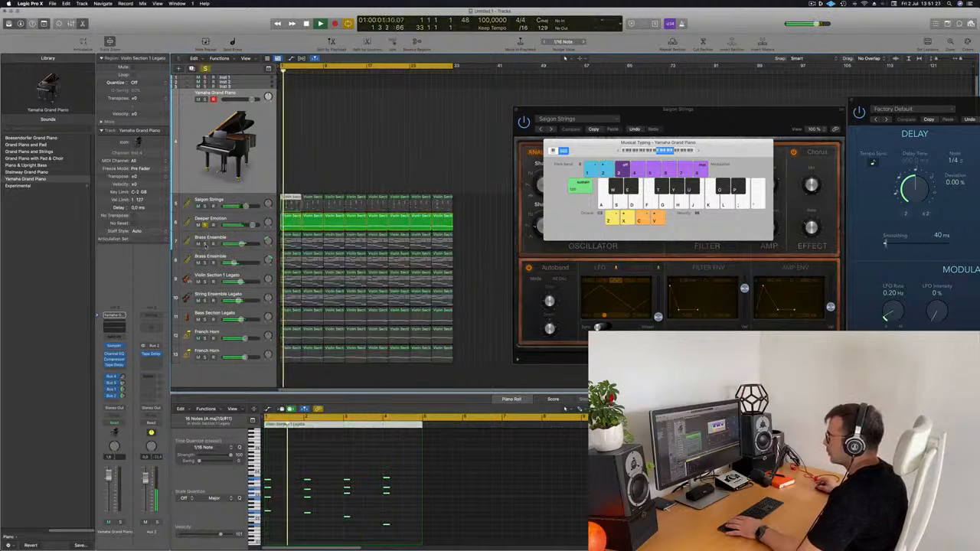
left_click(205, 244)
left_click(205, 225)
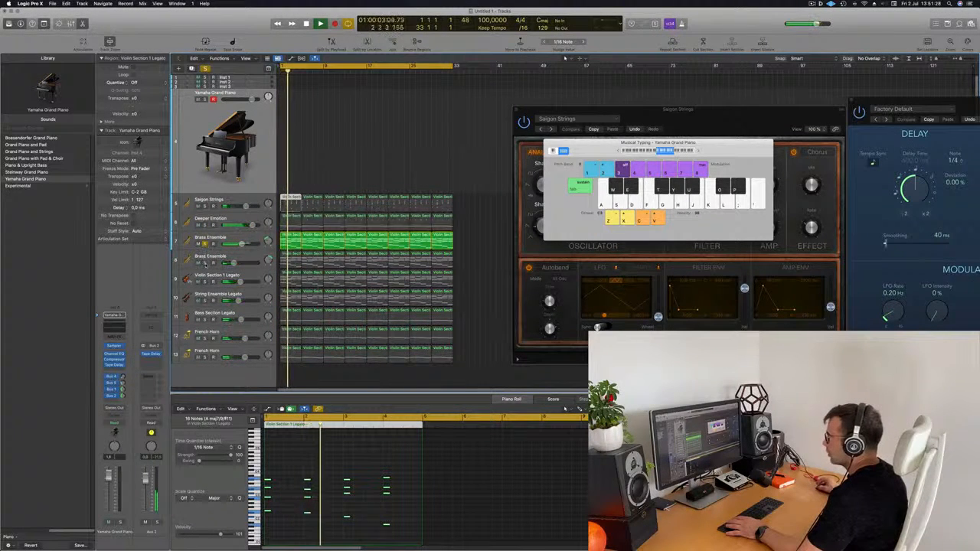
left_click(205, 261)
left_click_drag(242, 244, 233, 244)
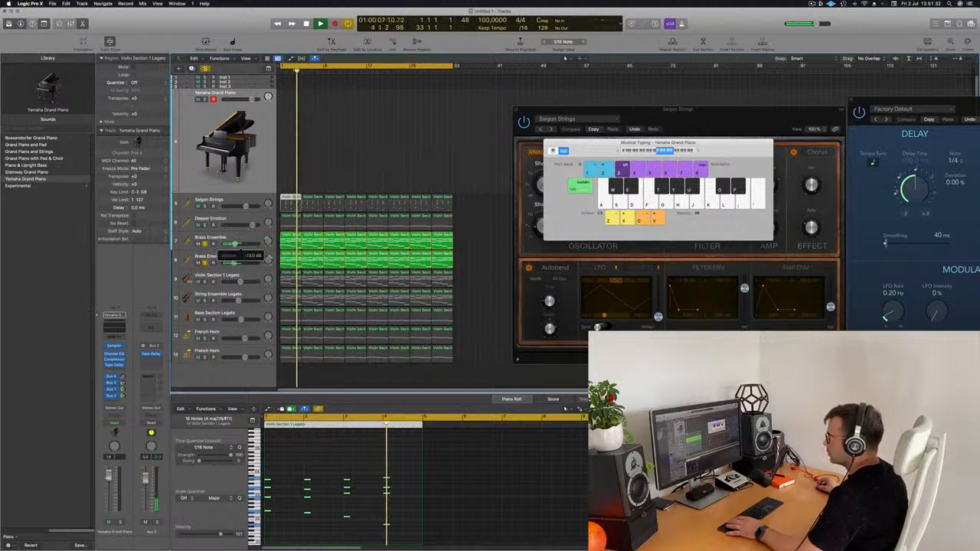
Clear all track solos, deselect the Saigon Strings region, and play the full arrangement from the start
key("space")
key("space")
left_click(206, 69)
left_click(368, 146)
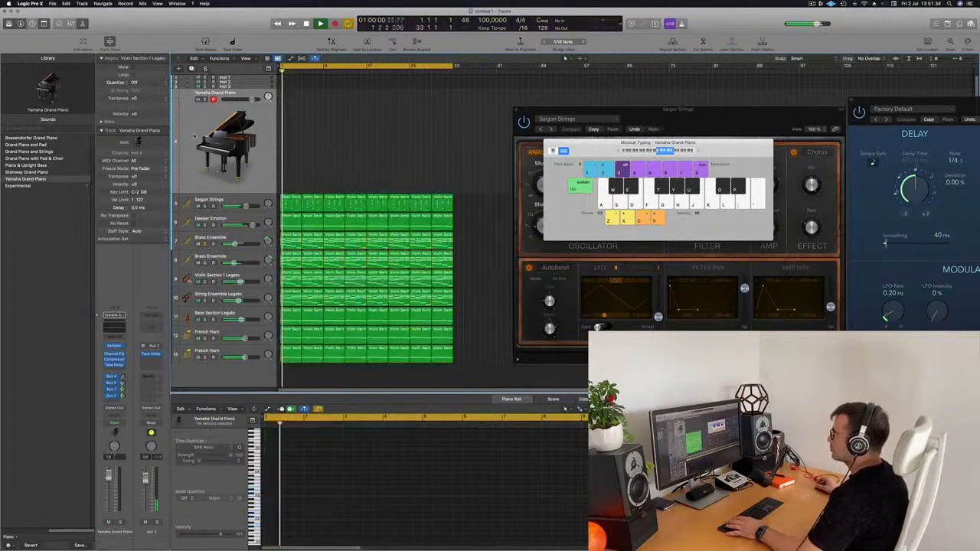
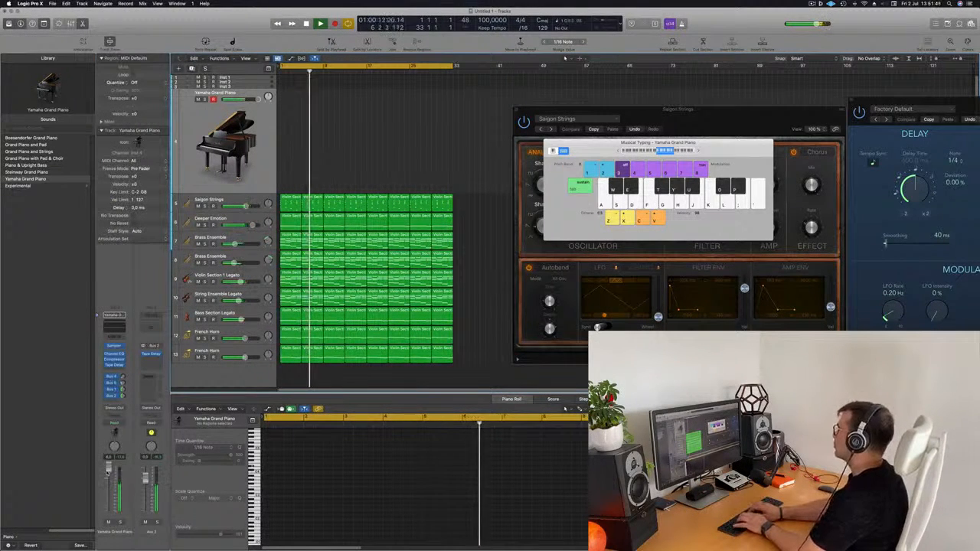
Record a piano melody on the Yamaha Grand Piano track from about bar 7, and delete the recorded take
key("r")
key("t")
key("p")
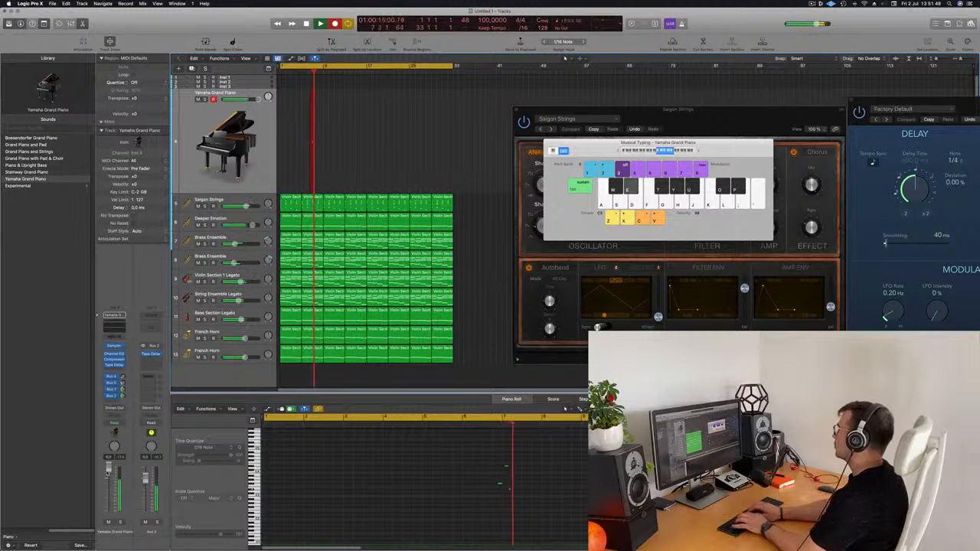
key("p")
key("t")
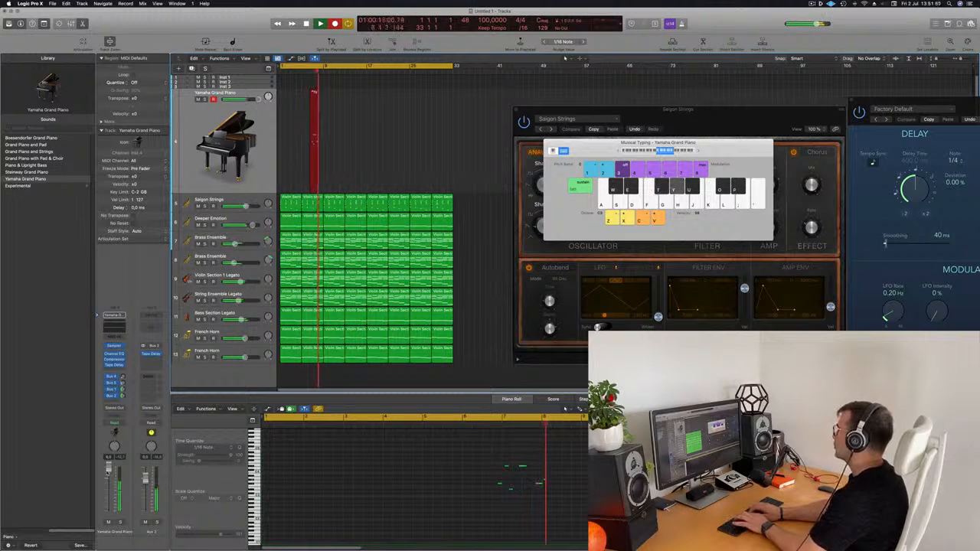
key("p")
key("o")
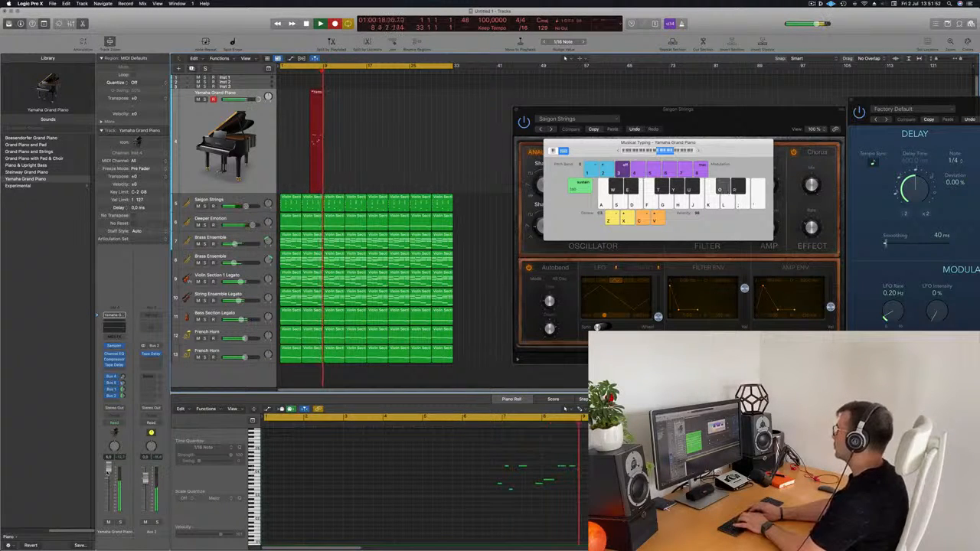
key("y")
key("p")
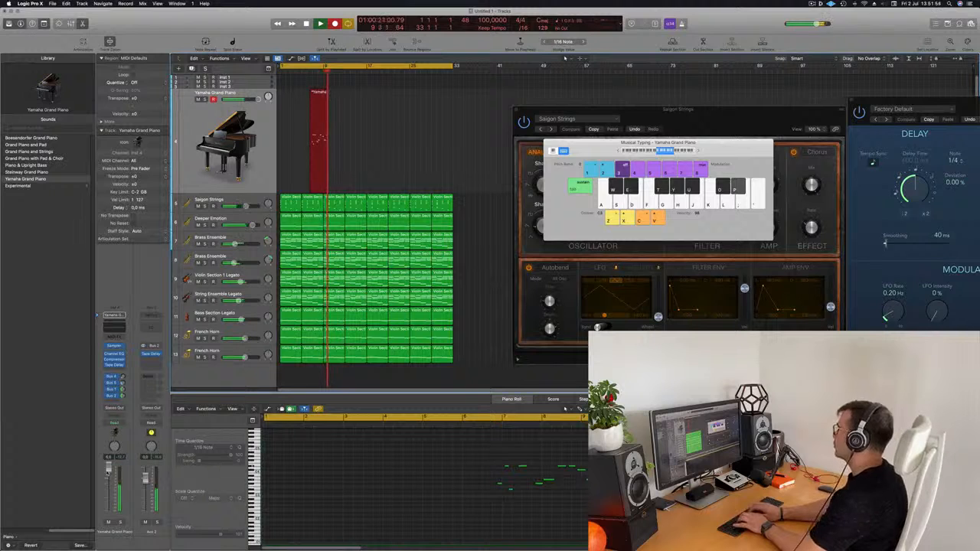
key("t")
key("p")
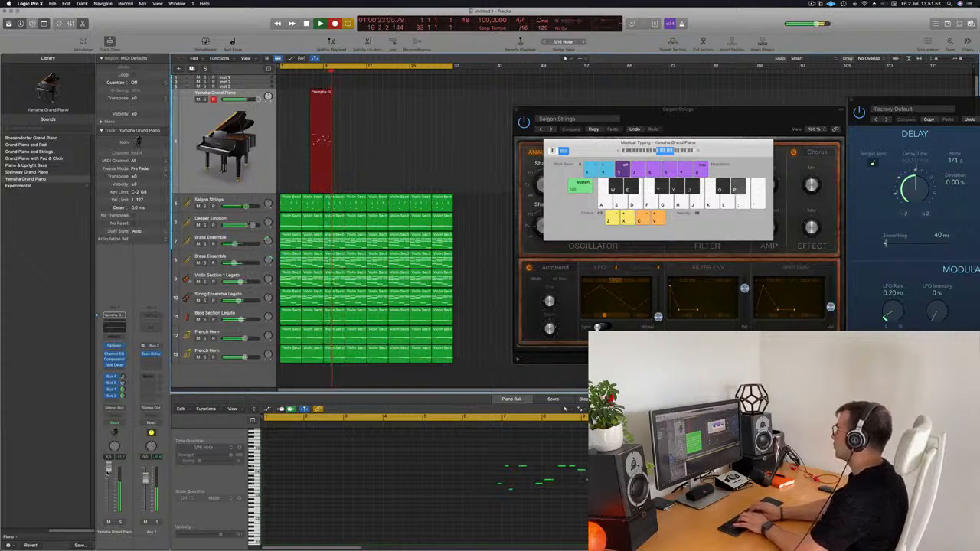
key("o")
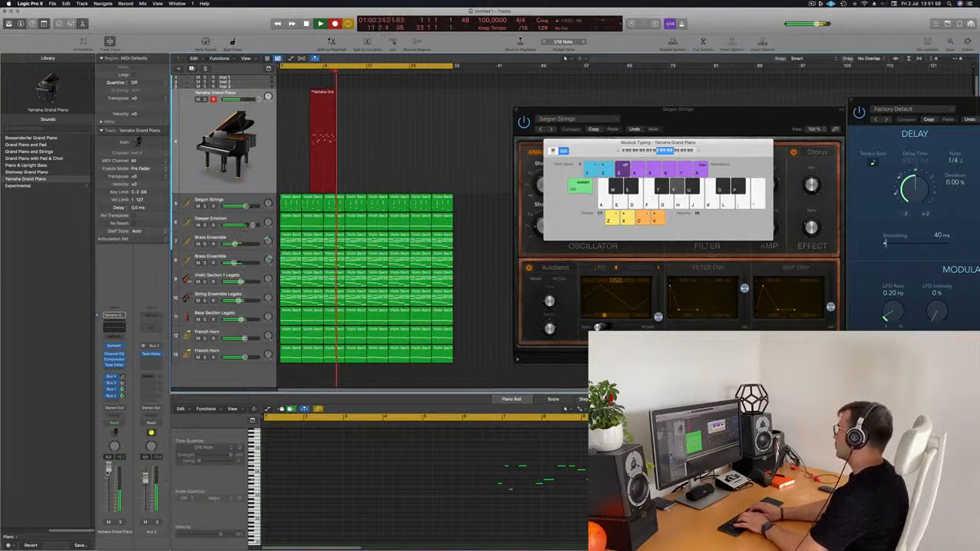
key("t")
key("o")
key("y")
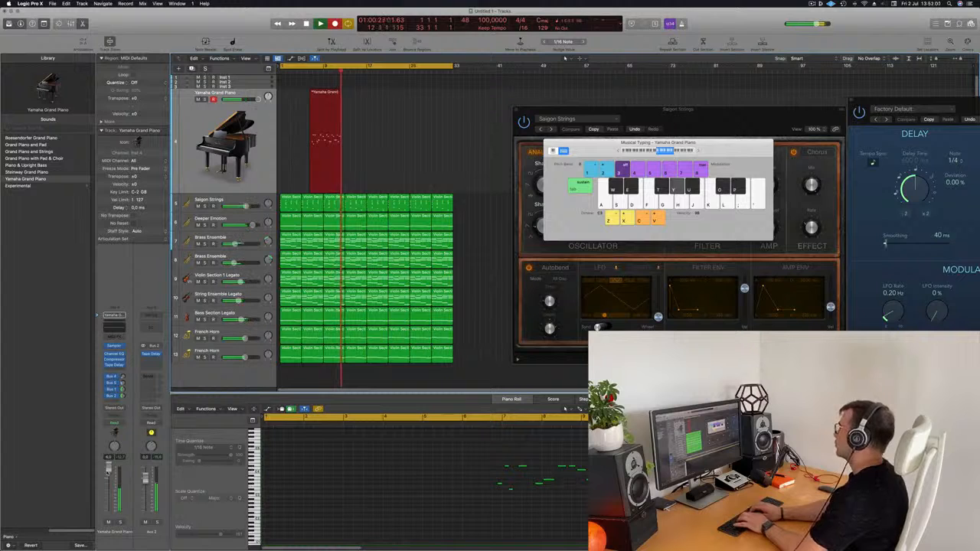
key("u")
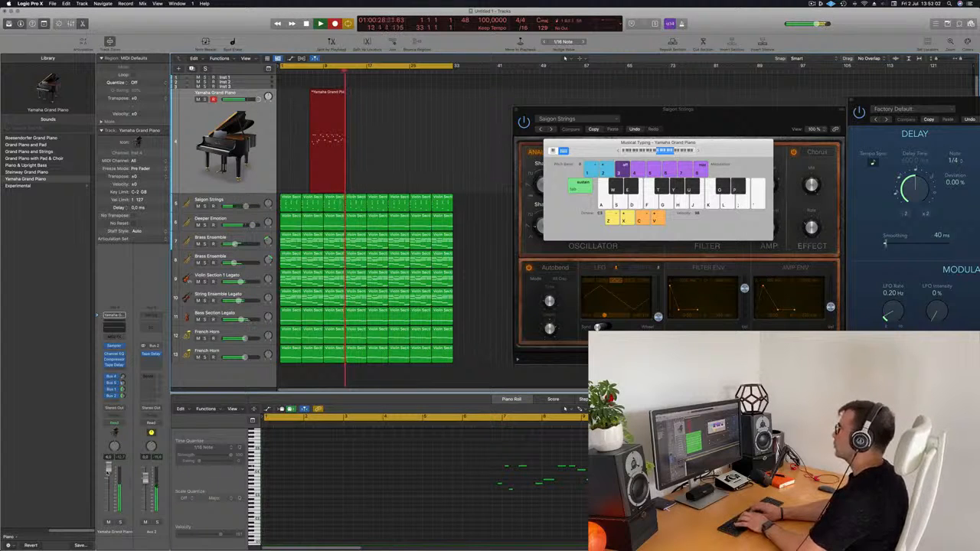
key("o")
key("space")
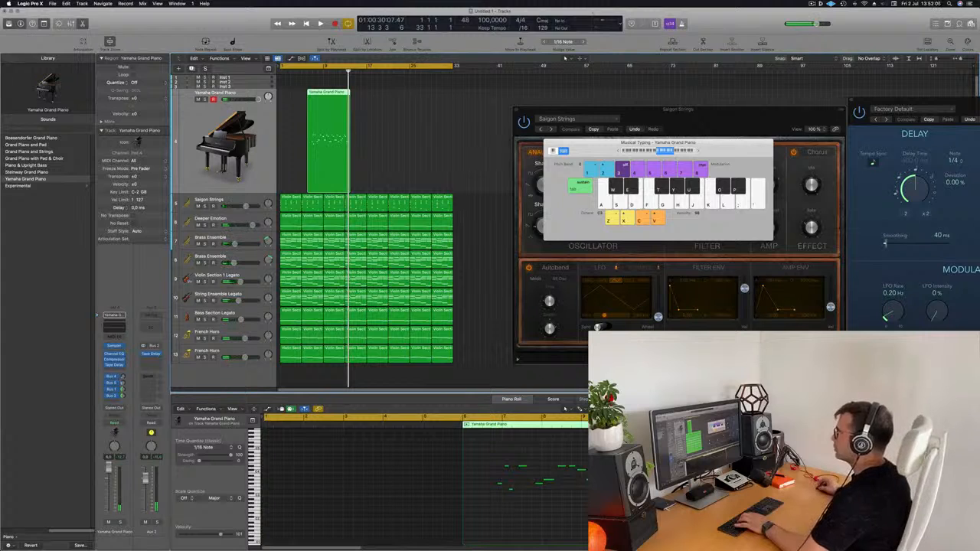
key("Delete")
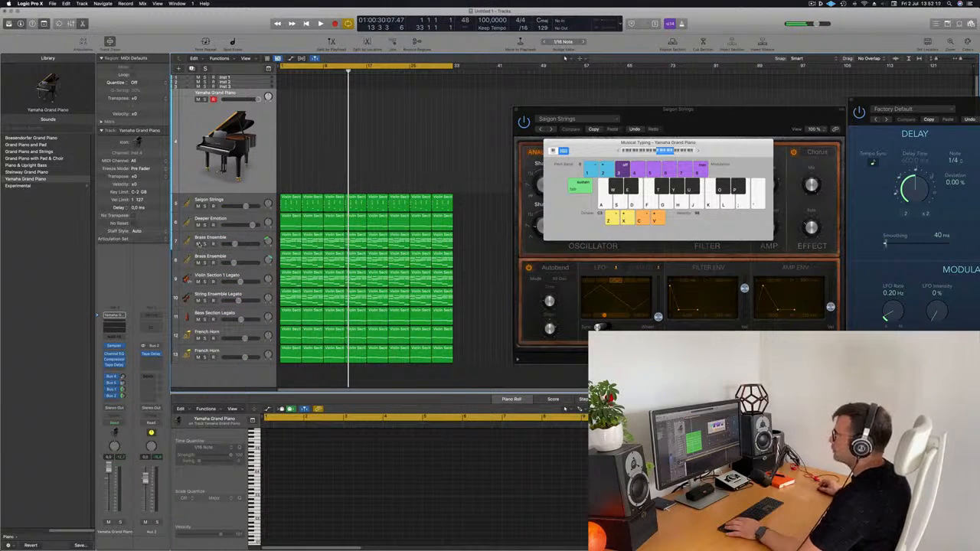
Mute both Brass Ensemble tracks and the String Ensemble Legato track
left_click_drag(199, 245, 199, 263)
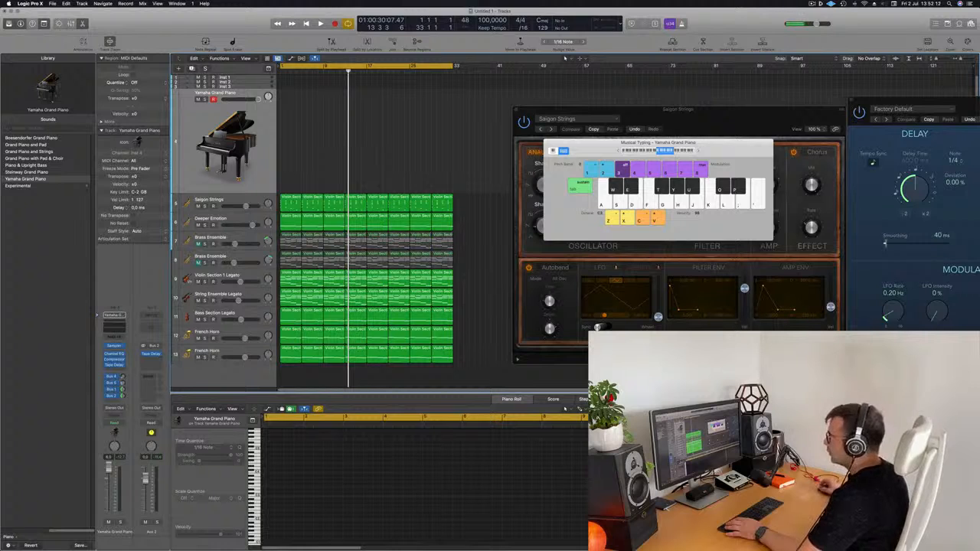
left_click(198, 300)
Play the arrangement from the start and change the piano track's patch to Steinway Grand Piano
key("Return")
key("space")
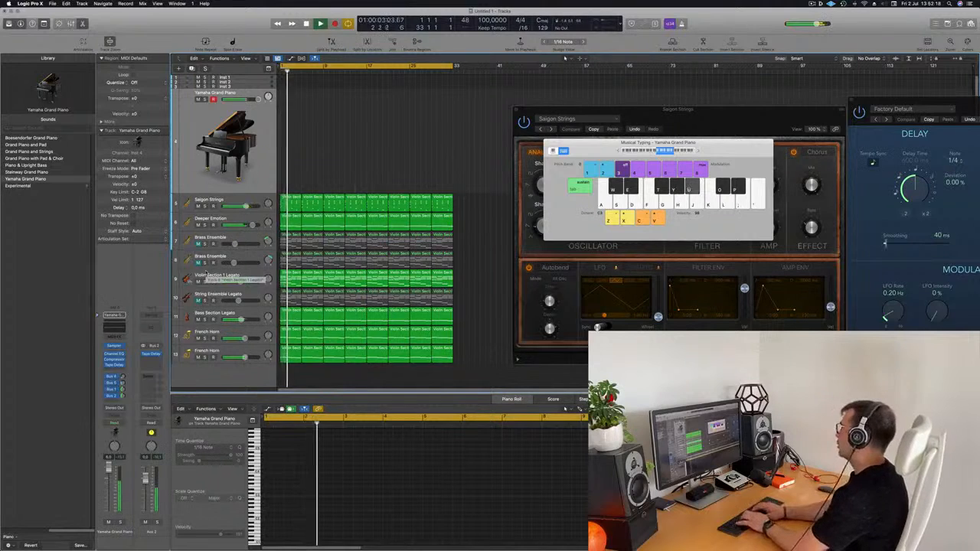
key("Up")
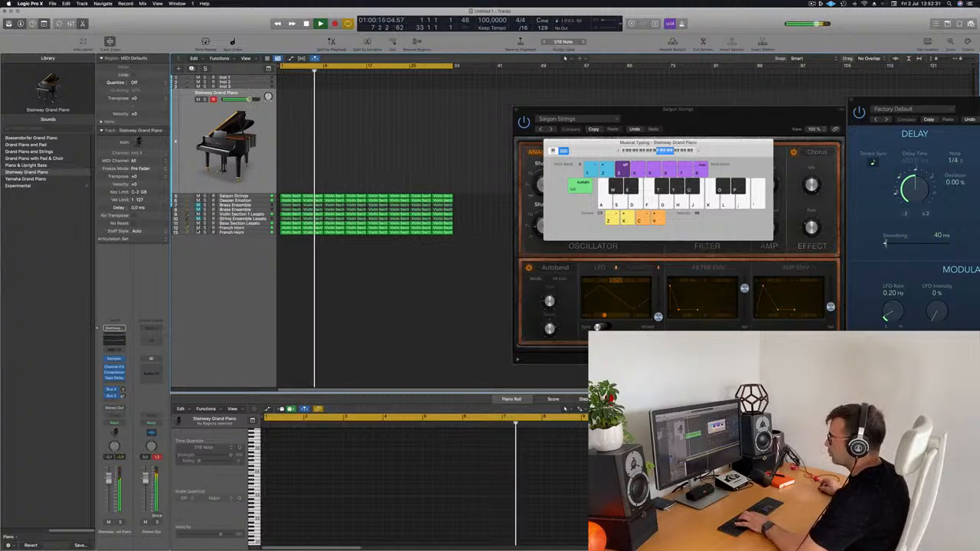
Stop playback and add sends to Bus 1 and Bus 2 on the Steinway Grand Piano track
key("space")
left_click(112, 398)
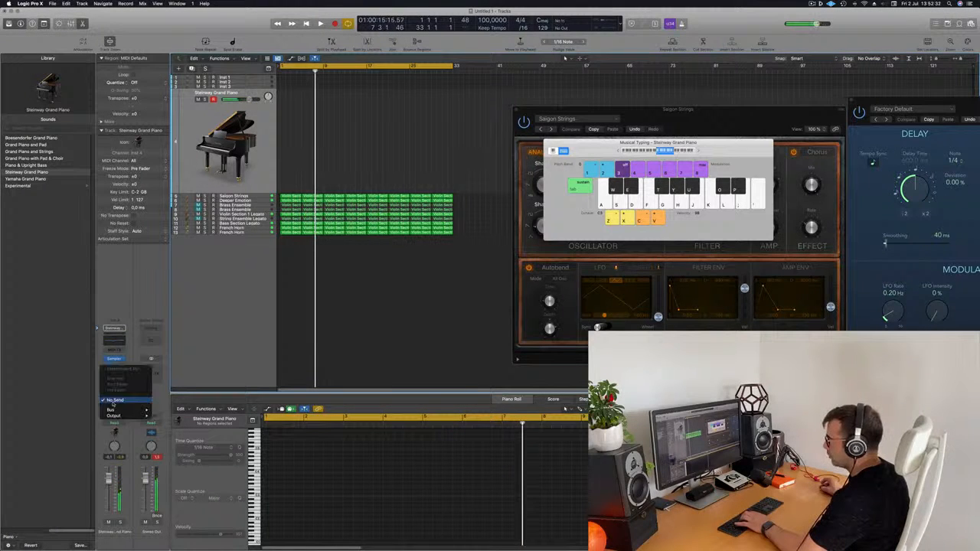
mouse_move(116, 411)
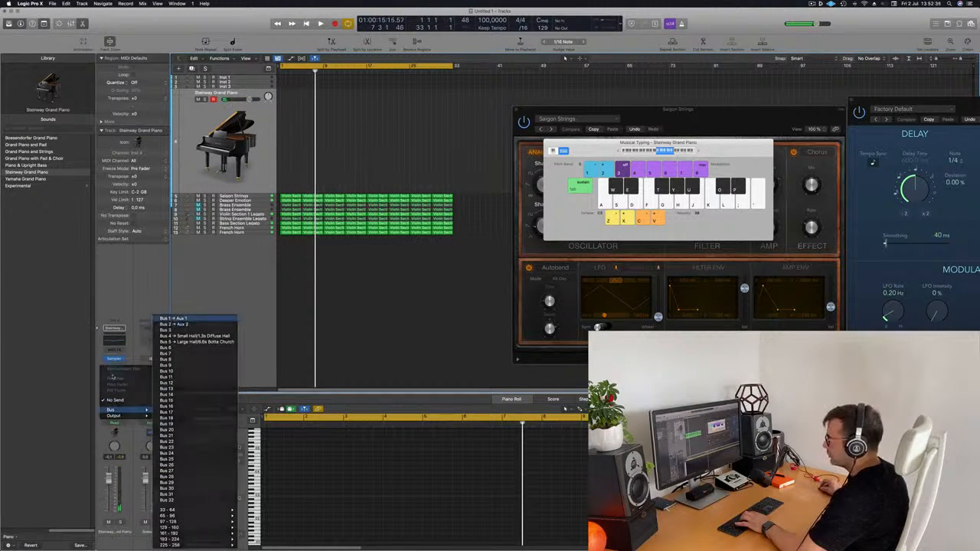
left_click(172, 321)
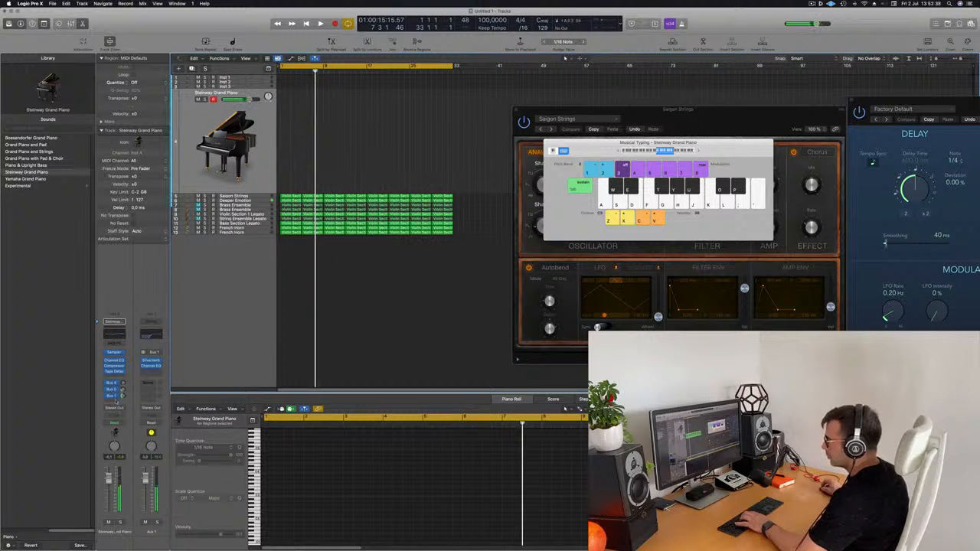
left_click(117, 402)
mouse_move(115, 410)
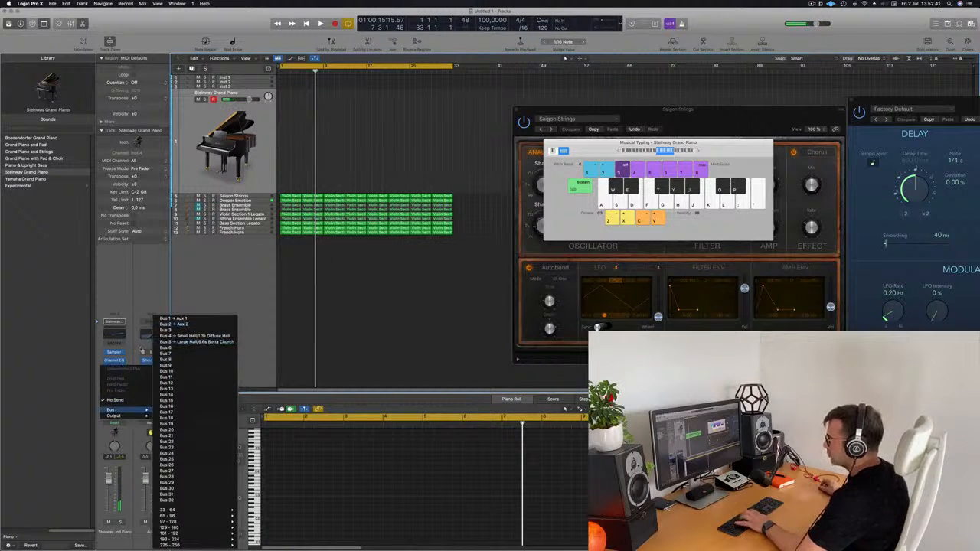
left_click(172, 324)
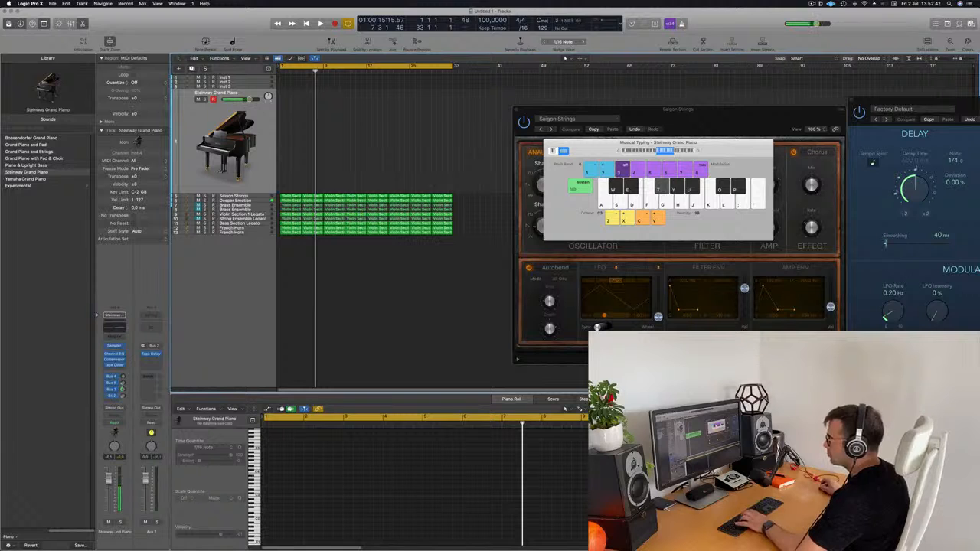
Play from the start and record a piano melody on the Steinway Grand Piano track from about bar 5 to bar 12
key("Return")
key("space")
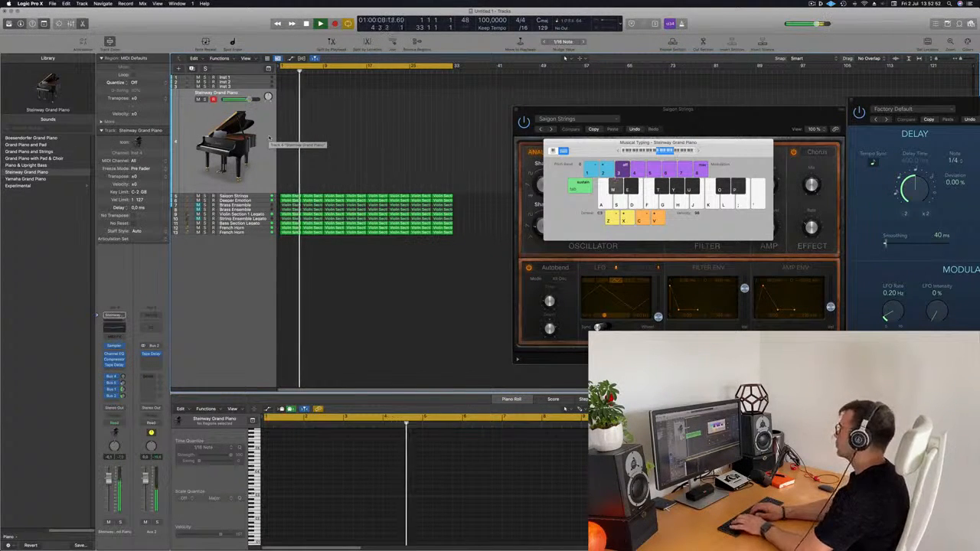
key("r")
key("a")
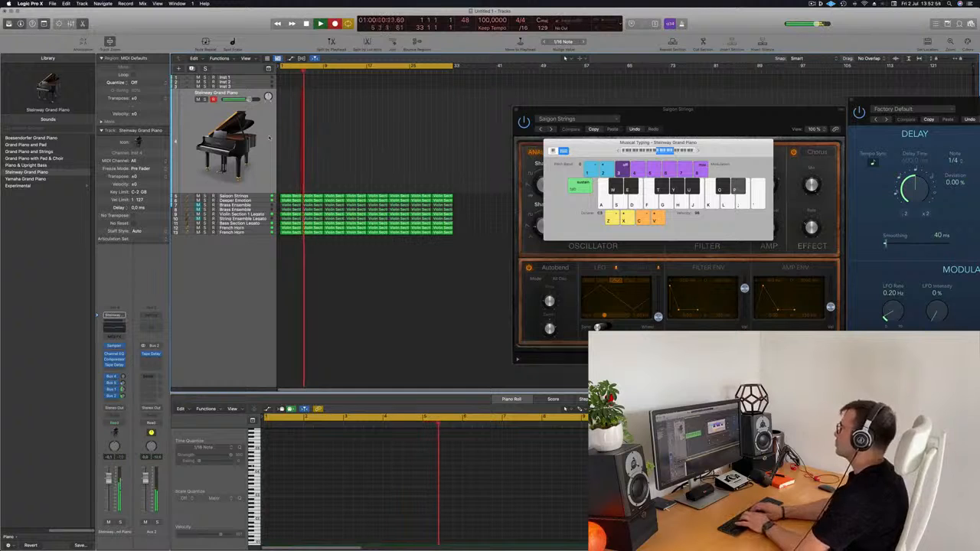
key("a")
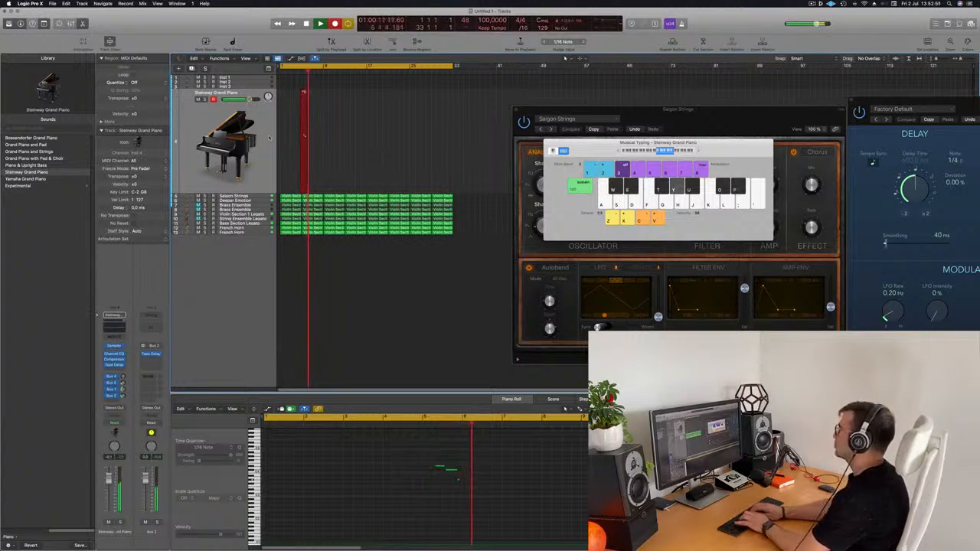
key("p")
key("p")
key("p")
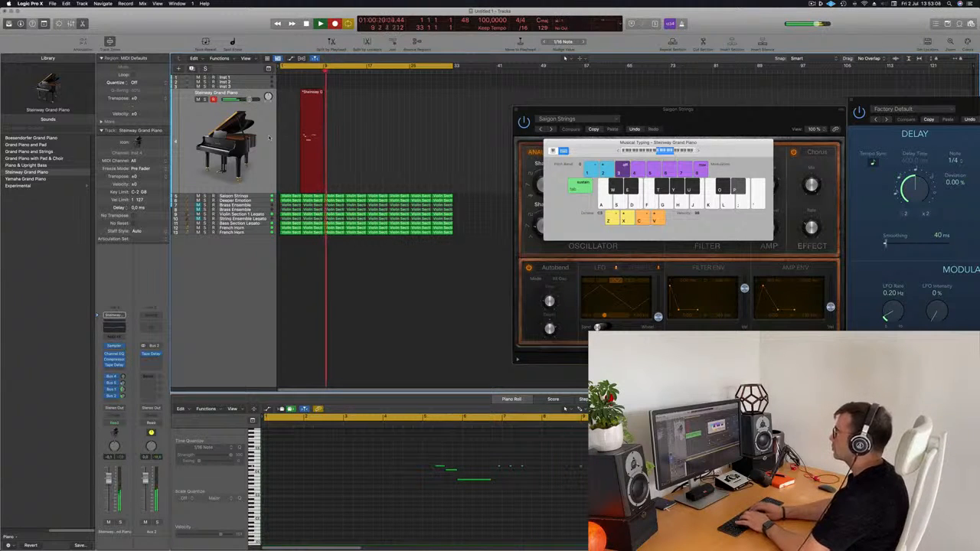
key("p")
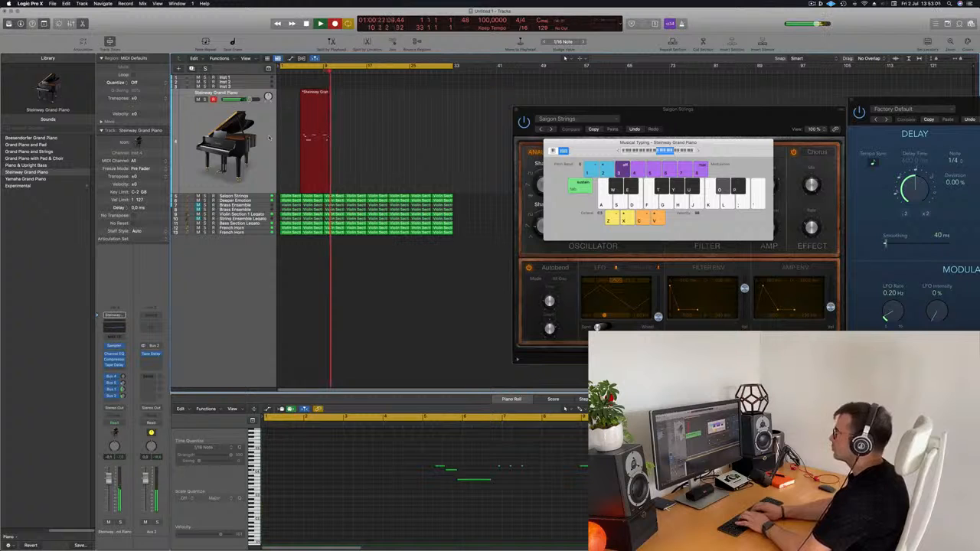
key("t")
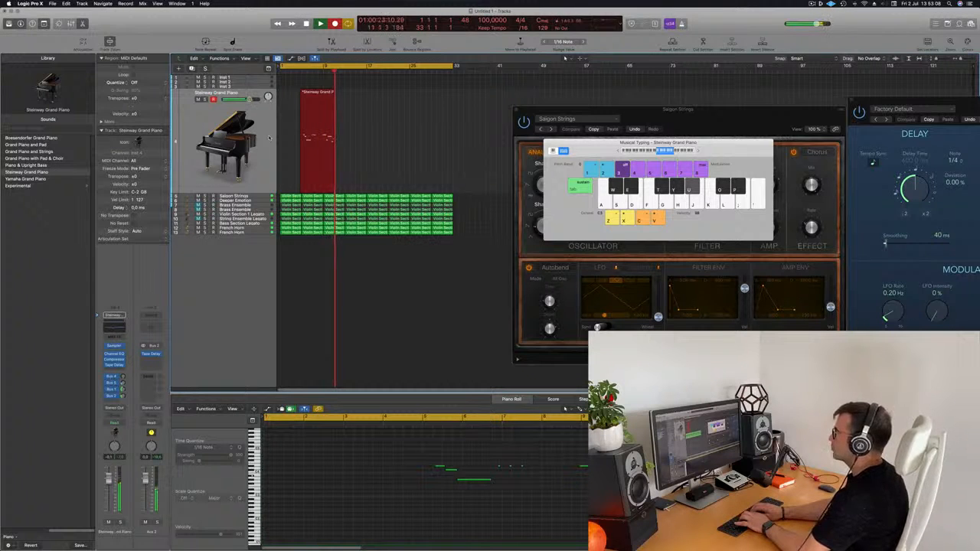
key("p")
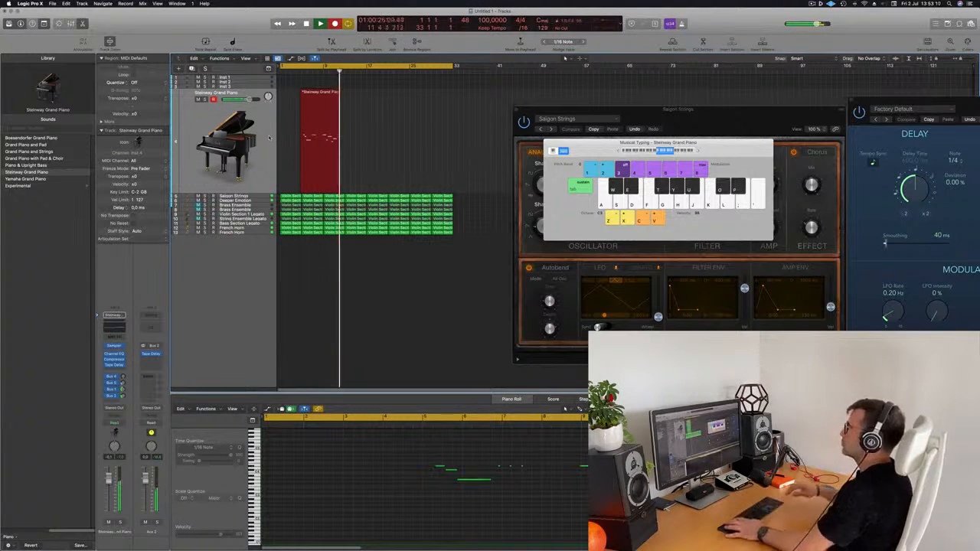
key("space")
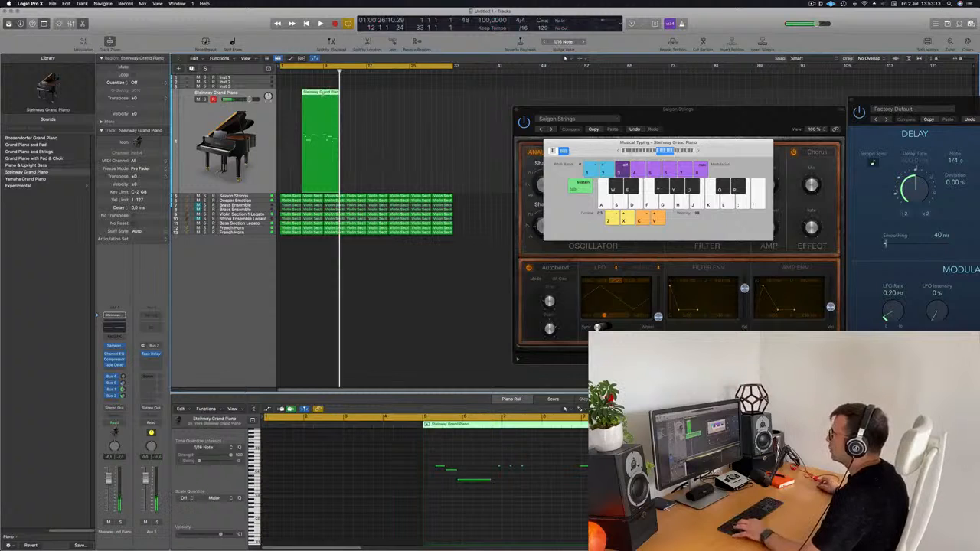
Split the recorded piano region at about bar 9, splitting the crossing notes, and delete its first part
left_click(311, 93)
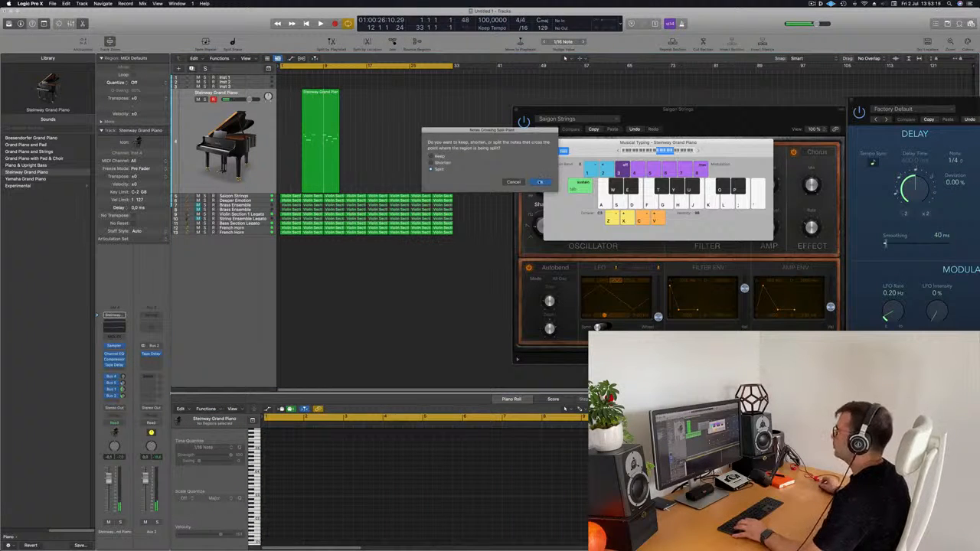
left_click(540, 181)
left_click(309, 117)
key("Delete")
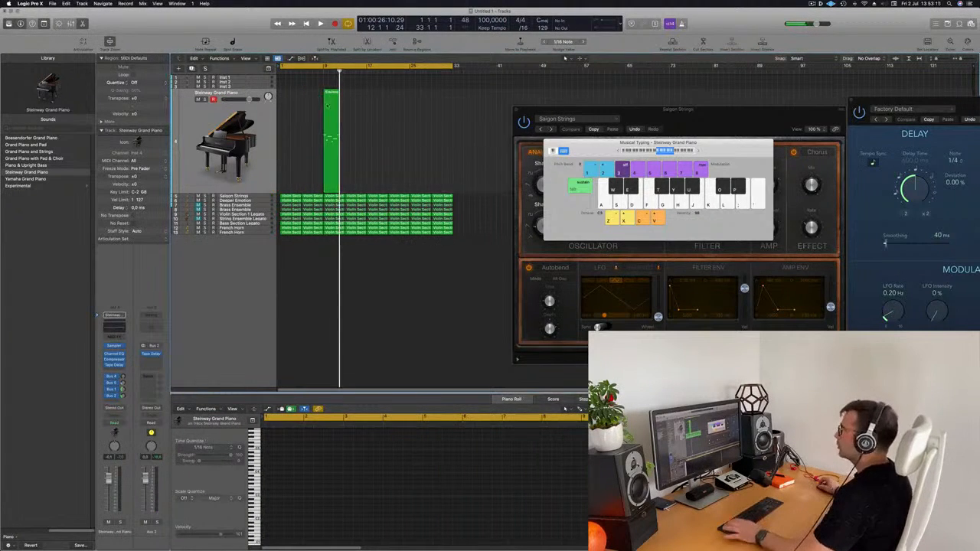
Move the remaining piano region to bar 1 and play the arrangement from the start
left_click_drag(329, 105, 287, 107)
left_click(349, 137, "ctrl+alt")
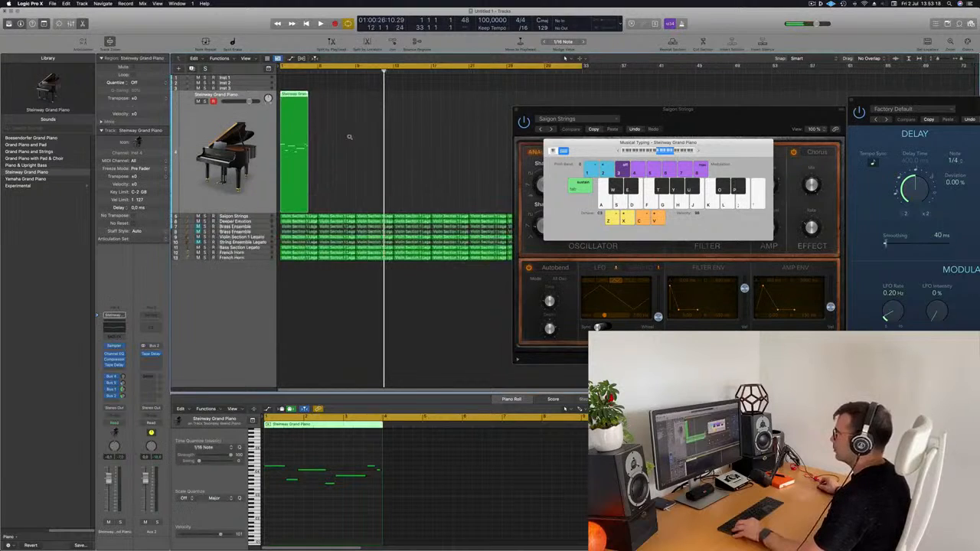
left_click(354, 147, "ctrl+alt")
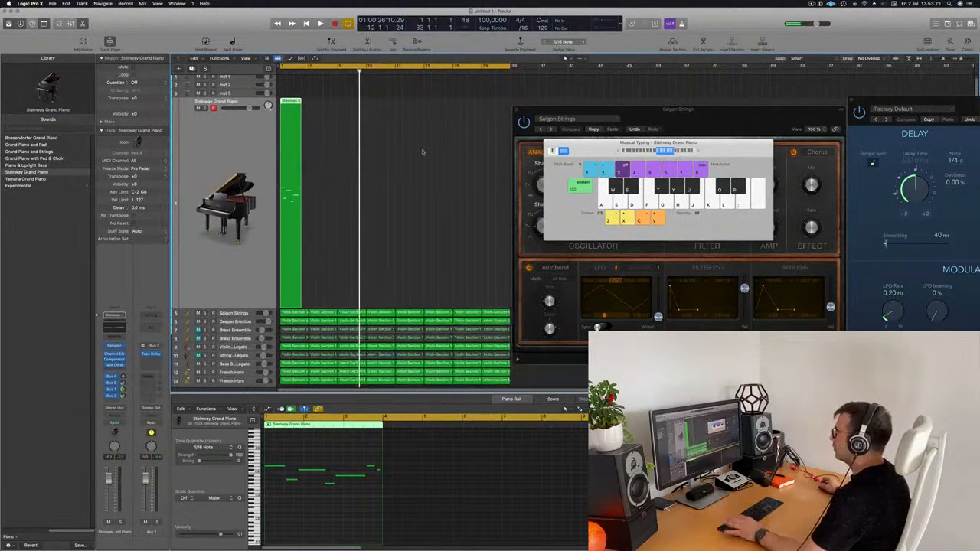
left_click(475, 144)
key("Return")
key("space")
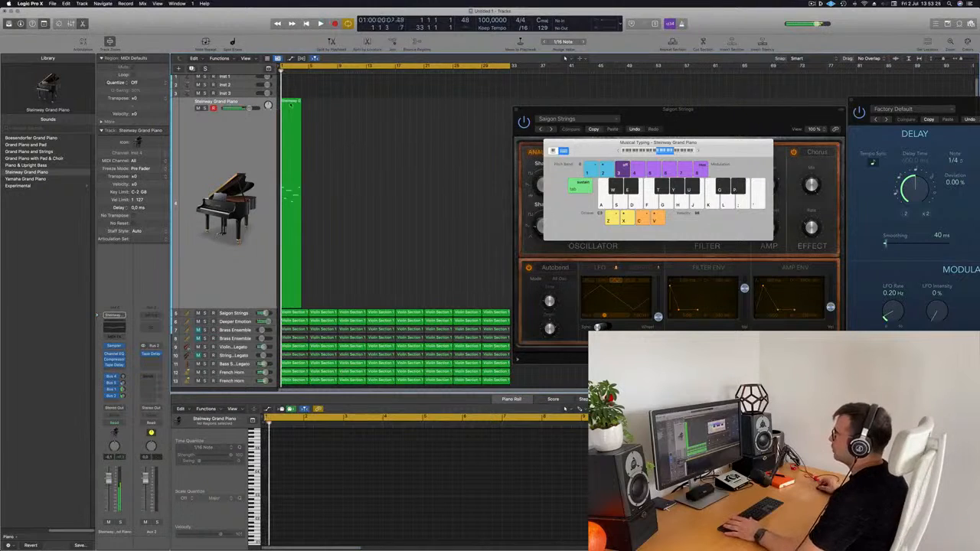
Quantize the piano region to 1/16 Note and close the Musical Typing keyboard
key("r")
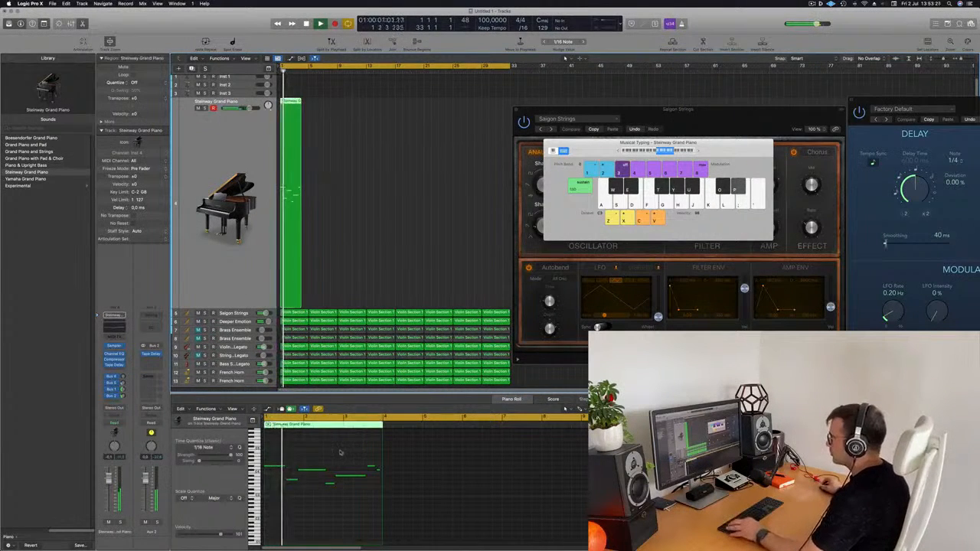
key("y")
key("super+a")
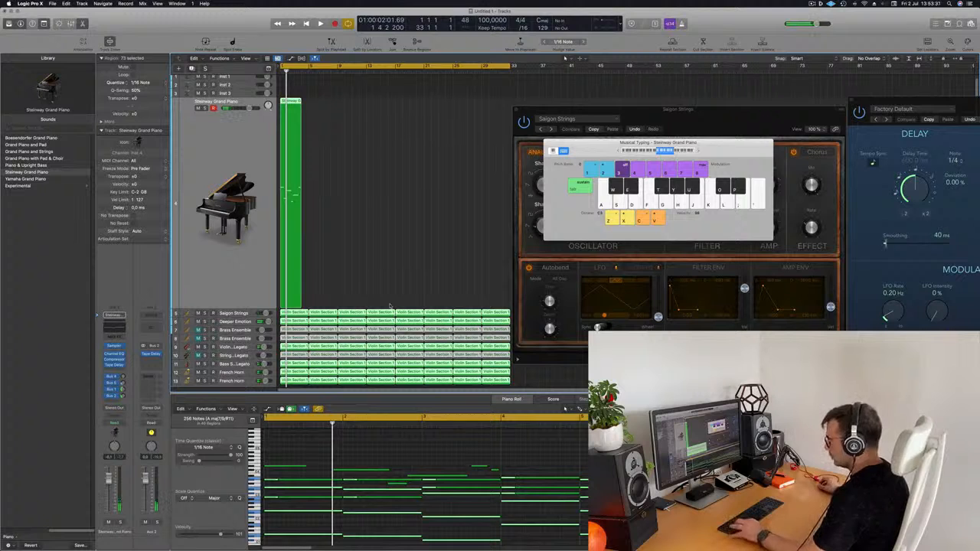
key("super+k")
left_click(351, 248)
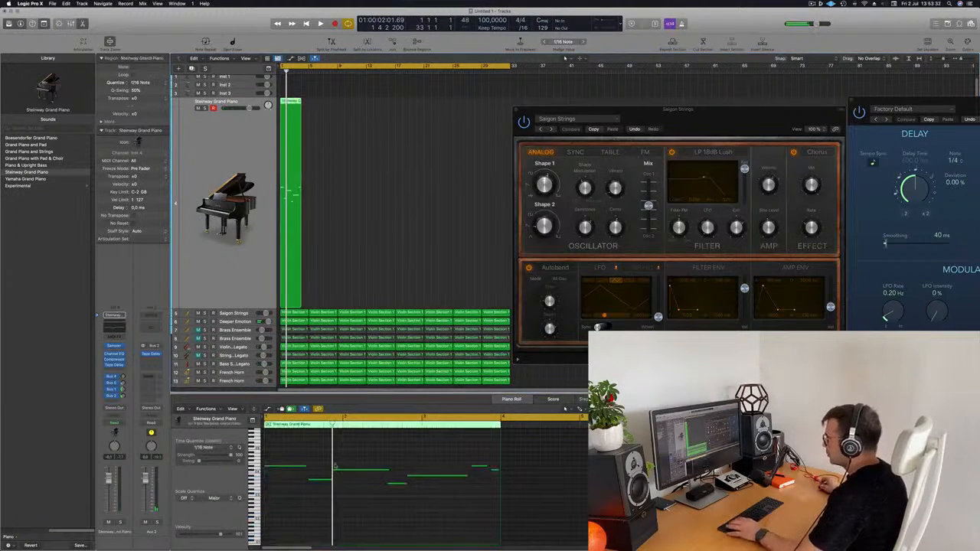
left_click(307, 529)
key("super+a")
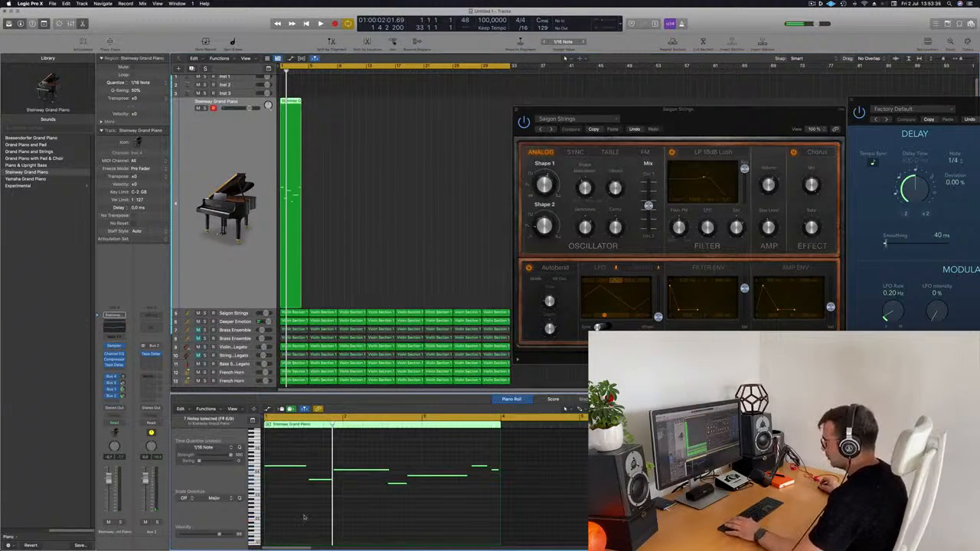
left_click(303, 519)
Audition the melody, move the second piano note to beat 3 of bar 1, and shorten the first note to end there
key("space")
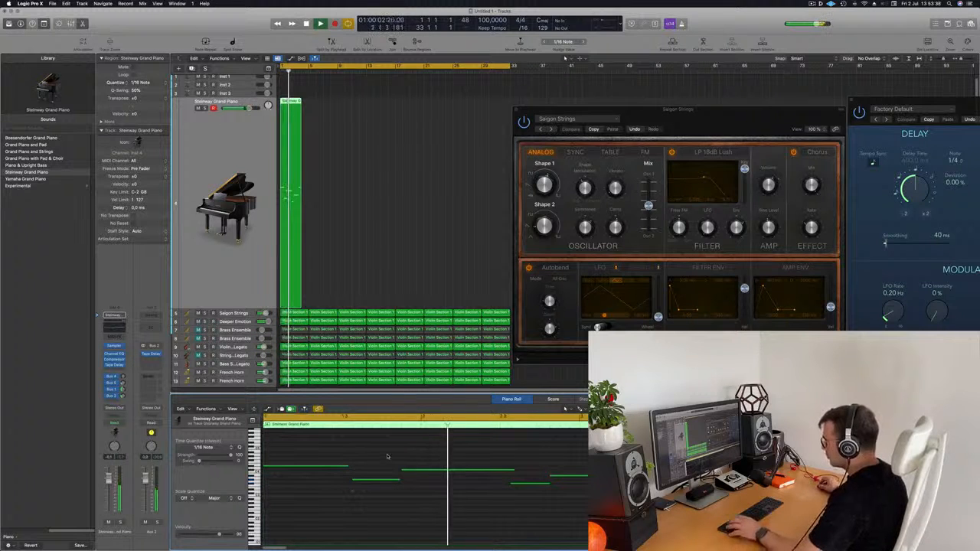
left_click_drag(376, 511, 376, 511)
key("space")
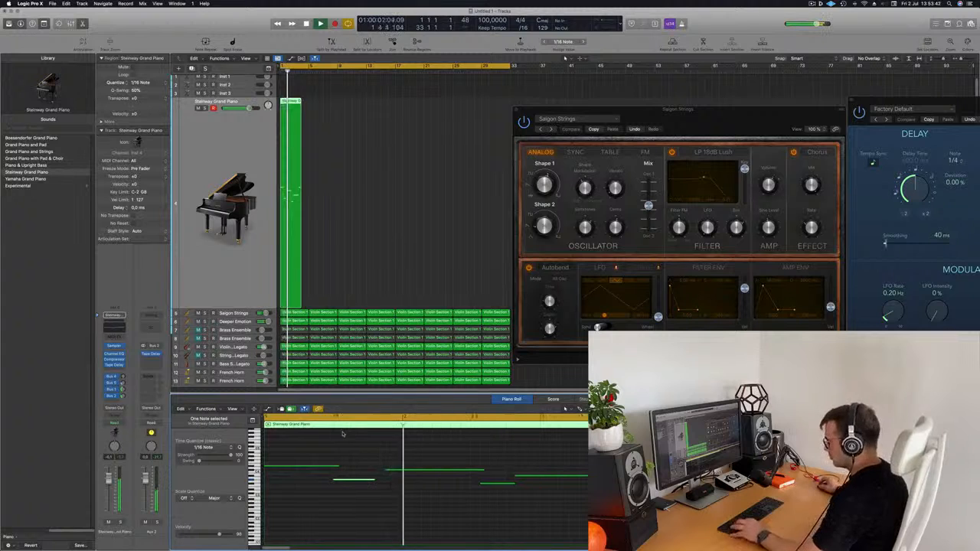
key("super+Left")
key("space")
key("space")
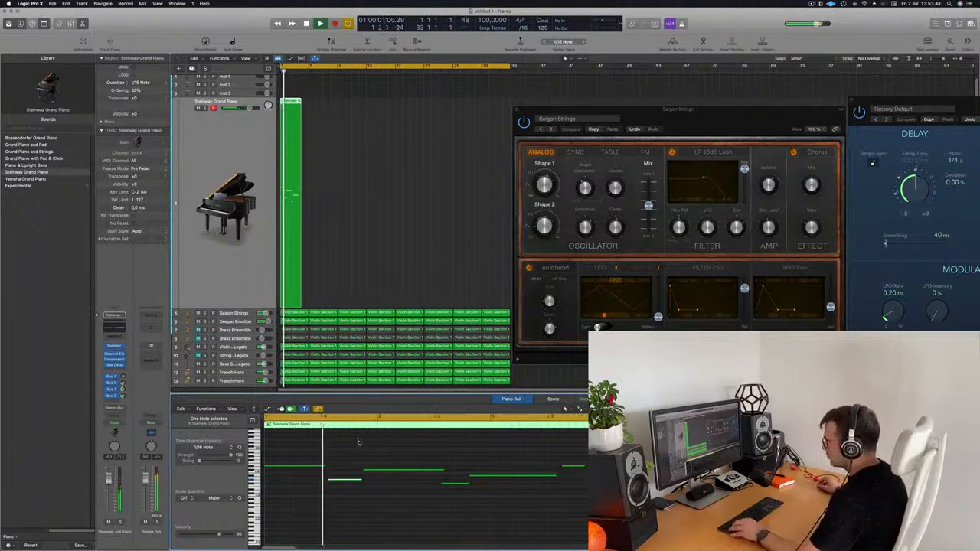
key("super+Left")
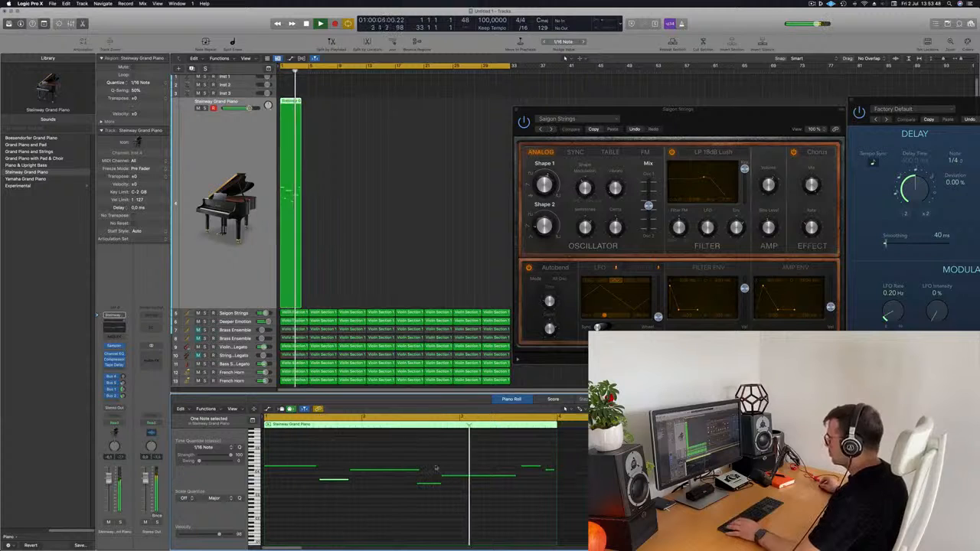
left_click_drag(334, 460, 337, 485)
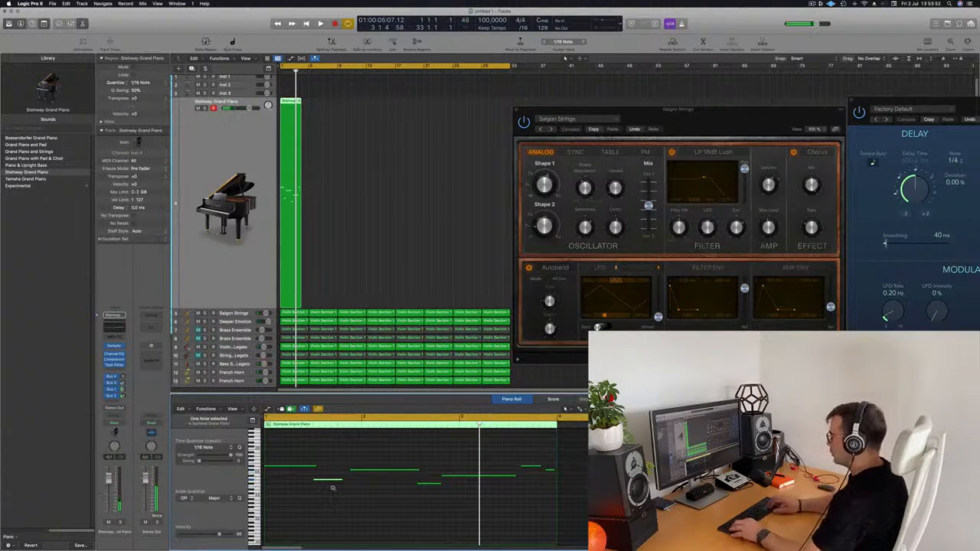
left_click_drag(314, 465, 364, 481)
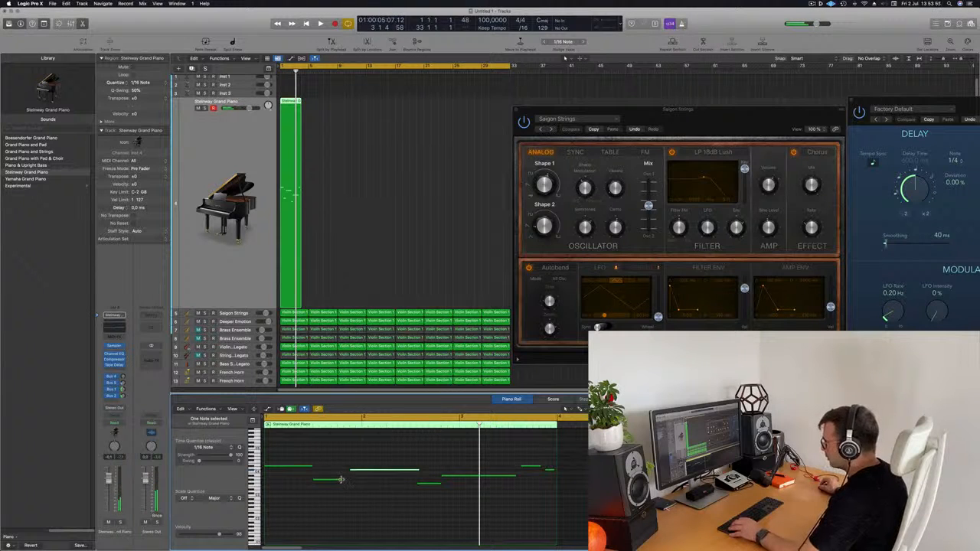
Play from the start while moving the third piano note to the beginning of bar 2 and shortening its end
key("Return")
key("space")
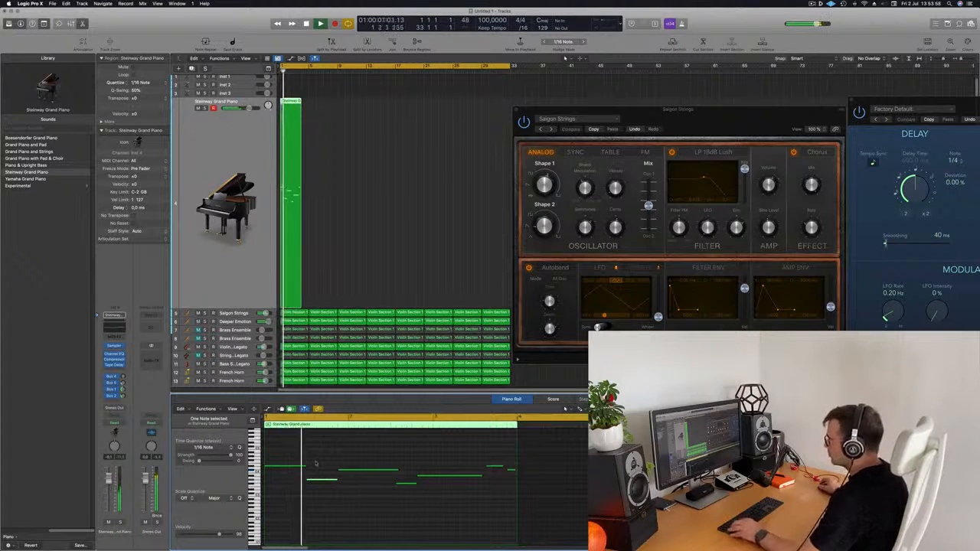
left_click_drag(315, 464, 348, 481)
key("Return")
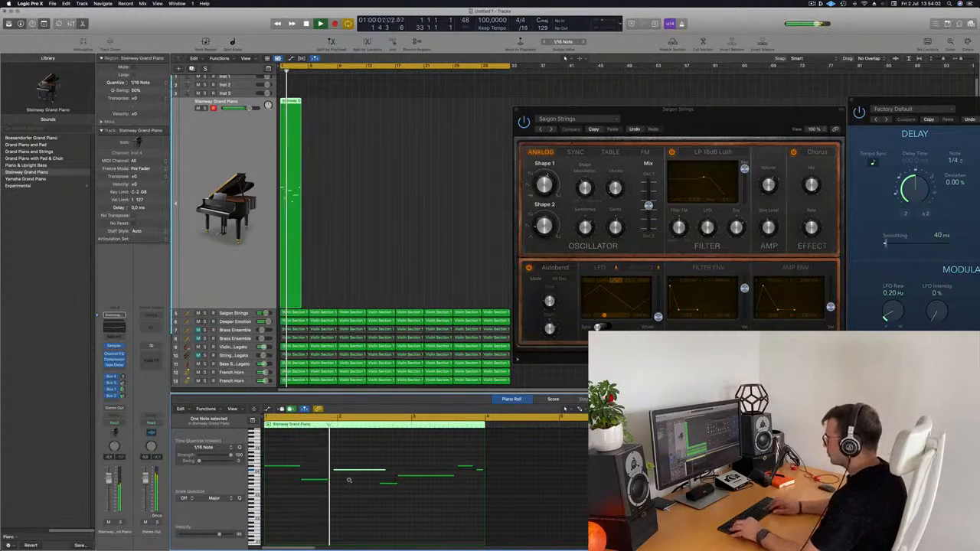
key("Return")
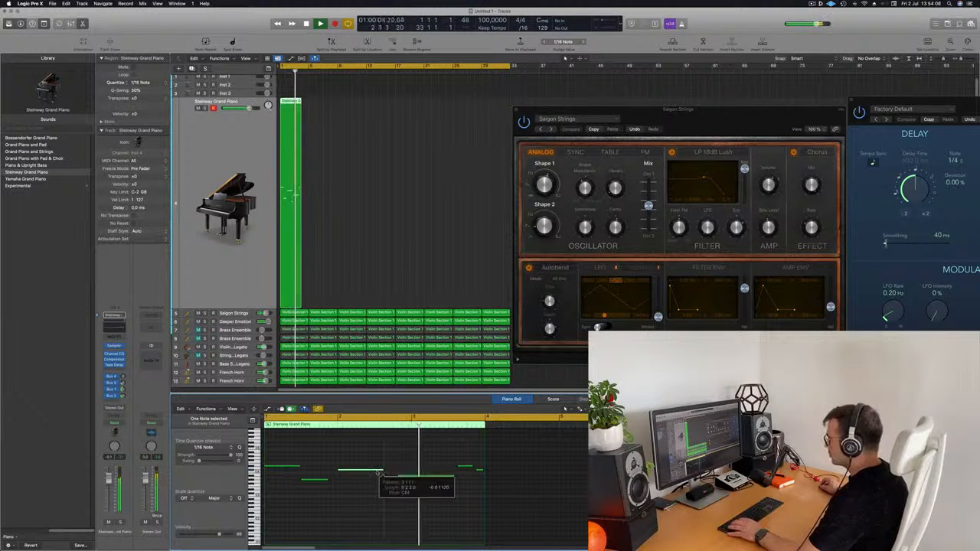
Shift the melody's last four notes slightly earlier, including the fourth to beat 3 of bar 2, and replay from the start
key("Return")
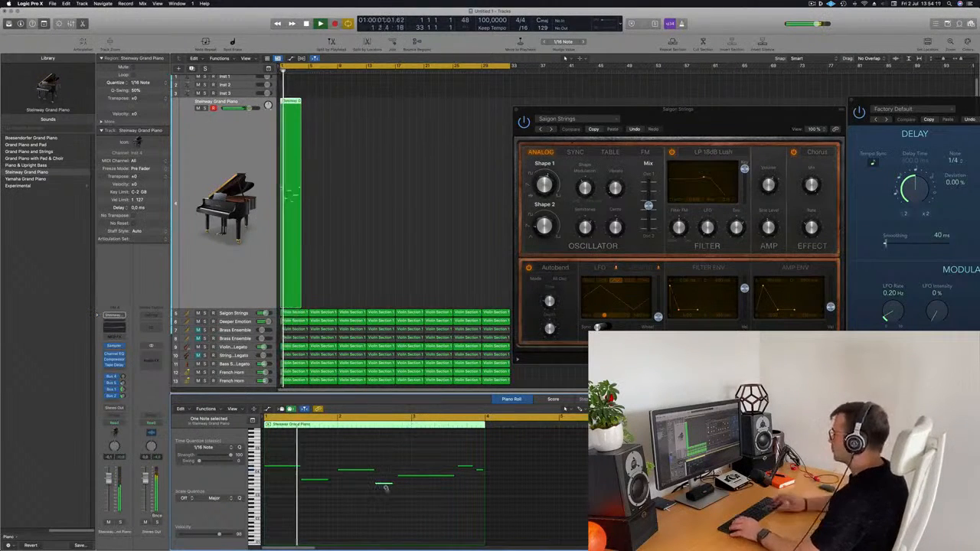
key("Return")
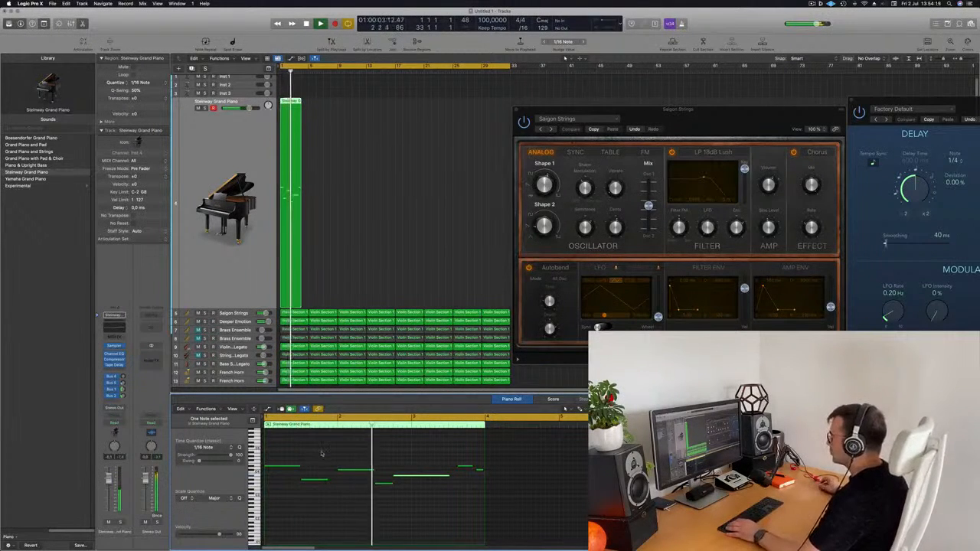
key("super+Left")
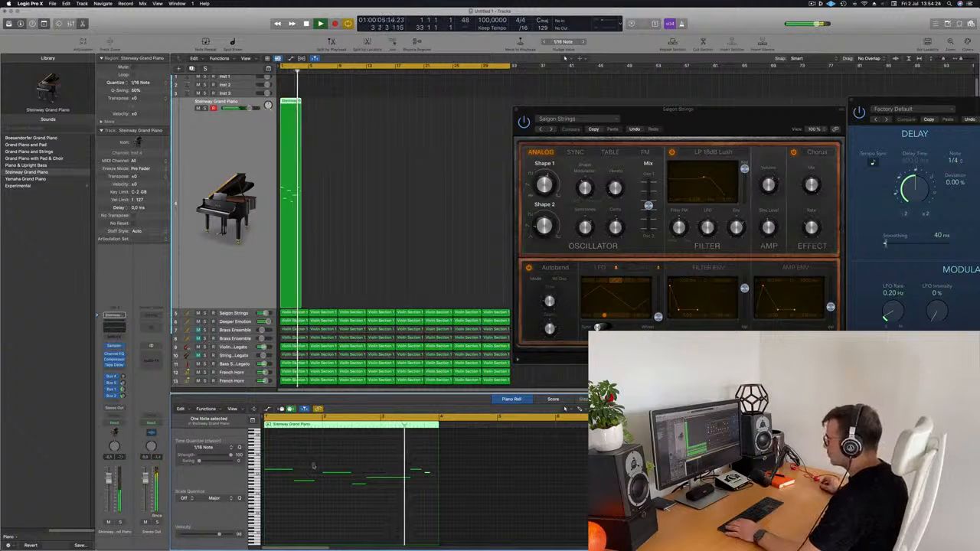
key("space")
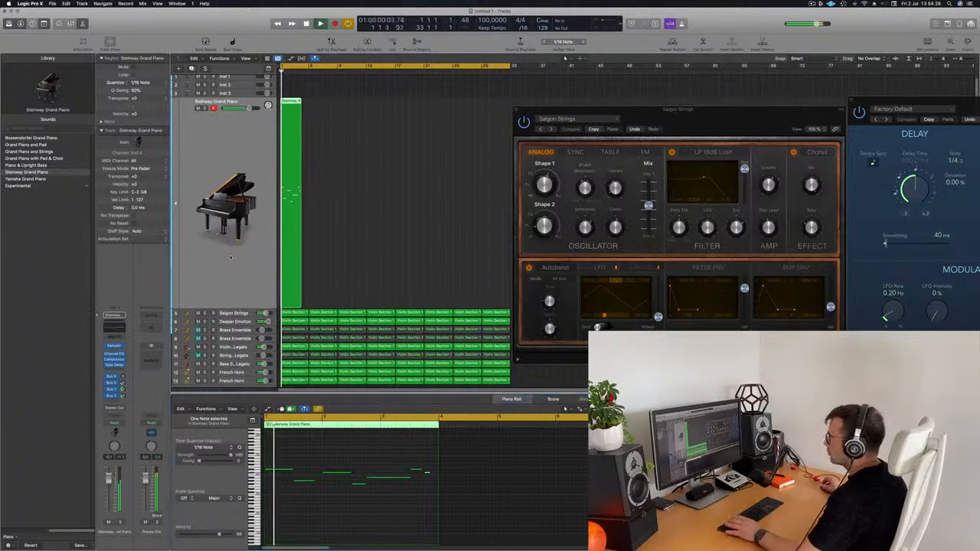
Stop playback, clear the region selection, and show the mixer
key("space")
key("super+Up")
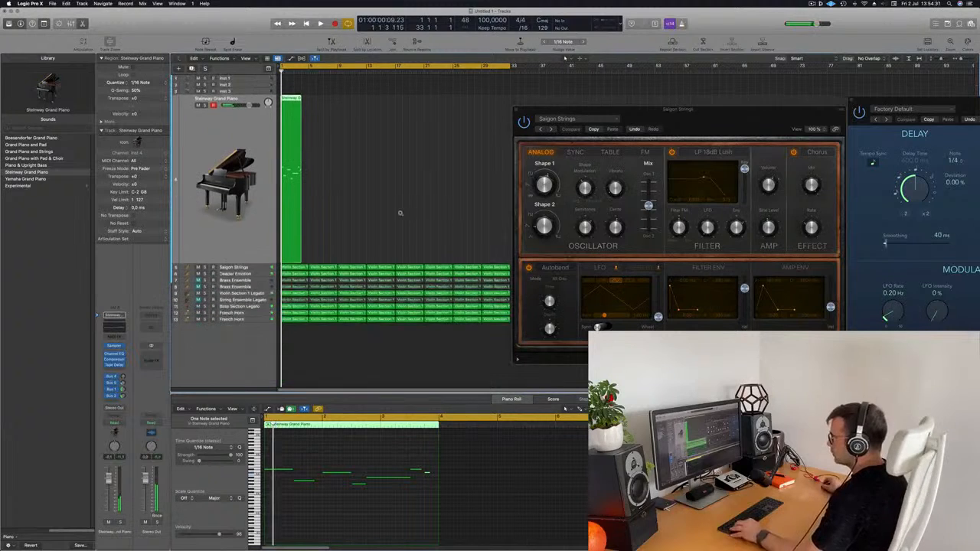
left_click(376, 334)
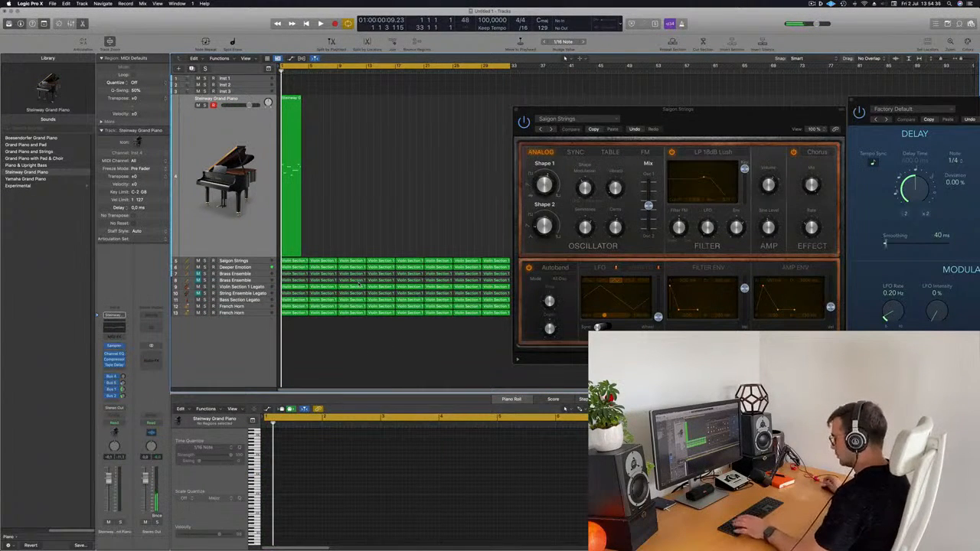
key("x")
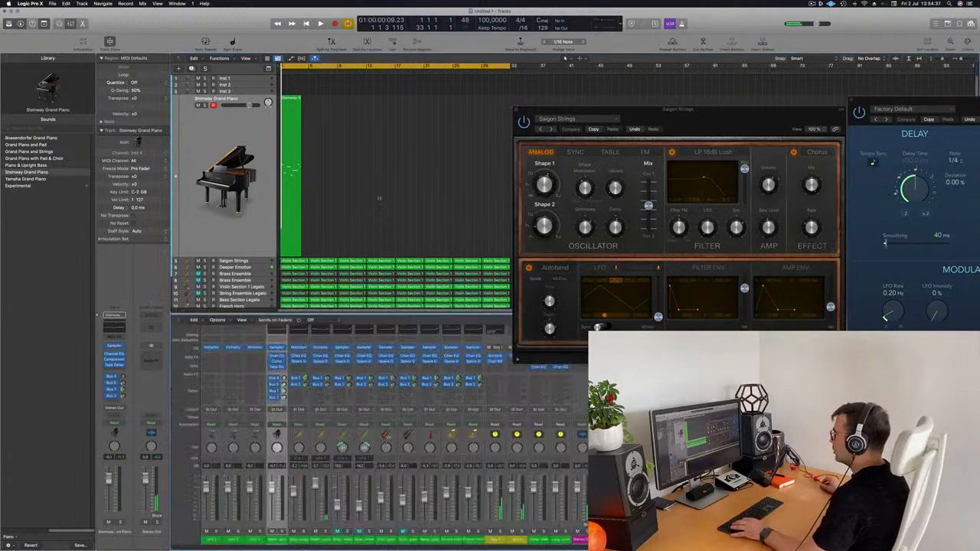
Unmute the tracks from Steinway Grand Piano through the last French Horn and lower all their faders to minimum
key("space")
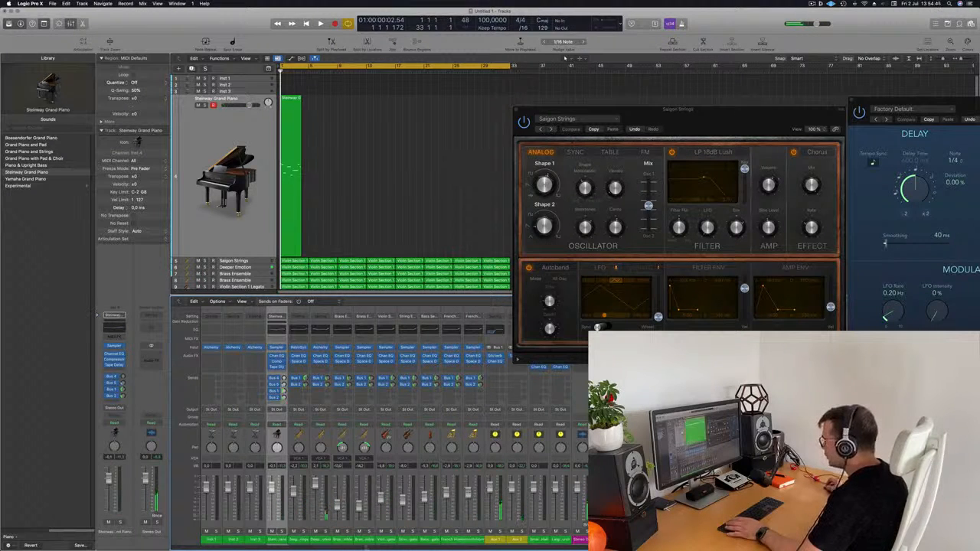
left_click(467, 541)
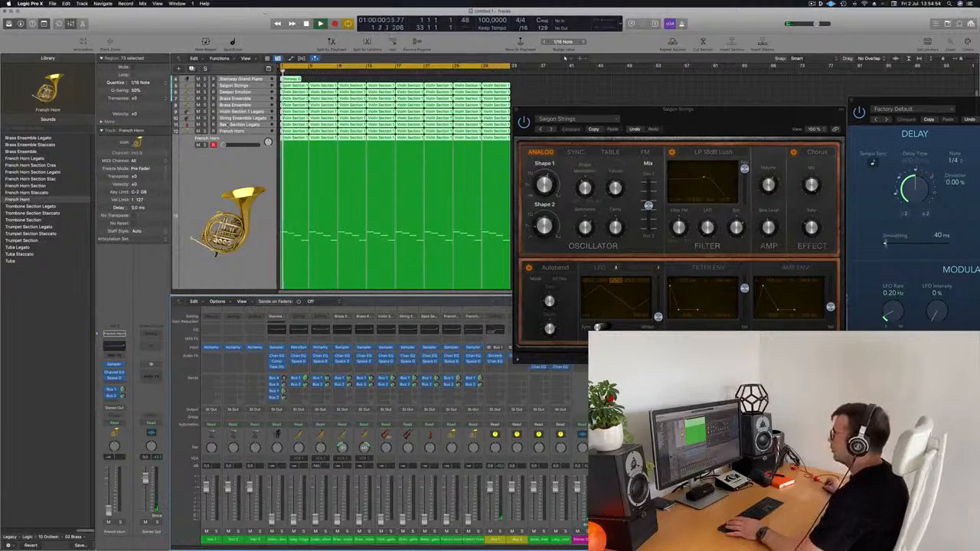
key("alt+super+s")
key("alt+super+s")
key("alt+super+s")
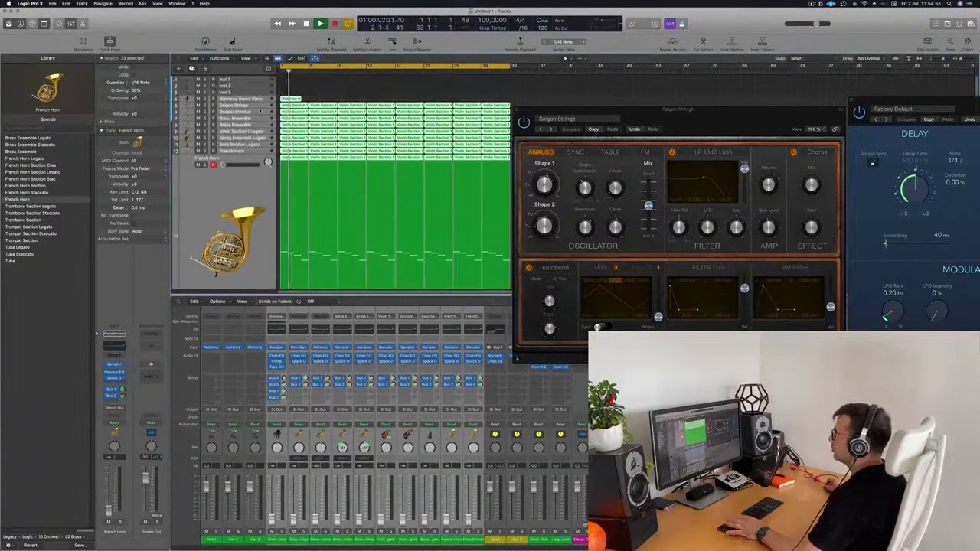
left_click(229, 105)
key("ctrl+z")
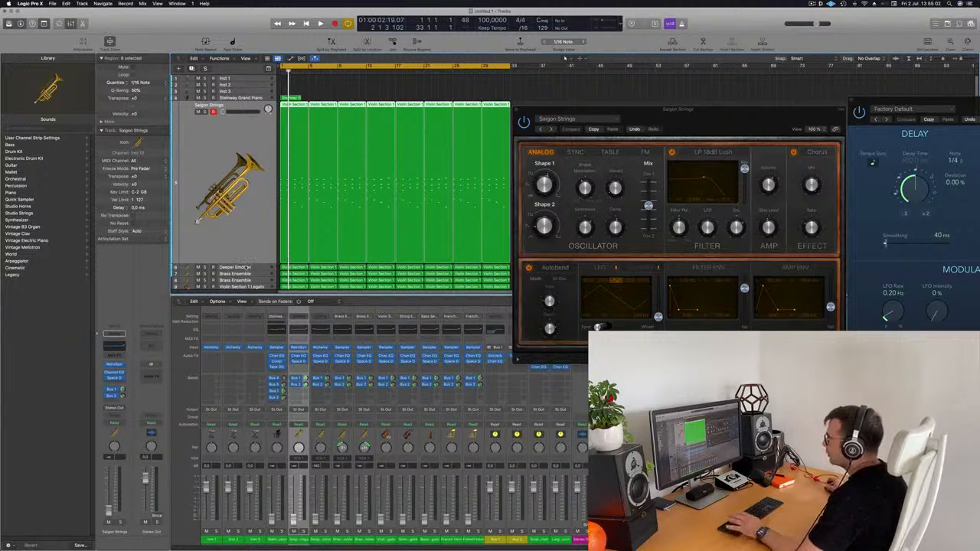
Raise the Deeper Emotion track's volume during playback, move its Alchemy window aside, and show its notes in the Piano Roll
left_click(238, 267)
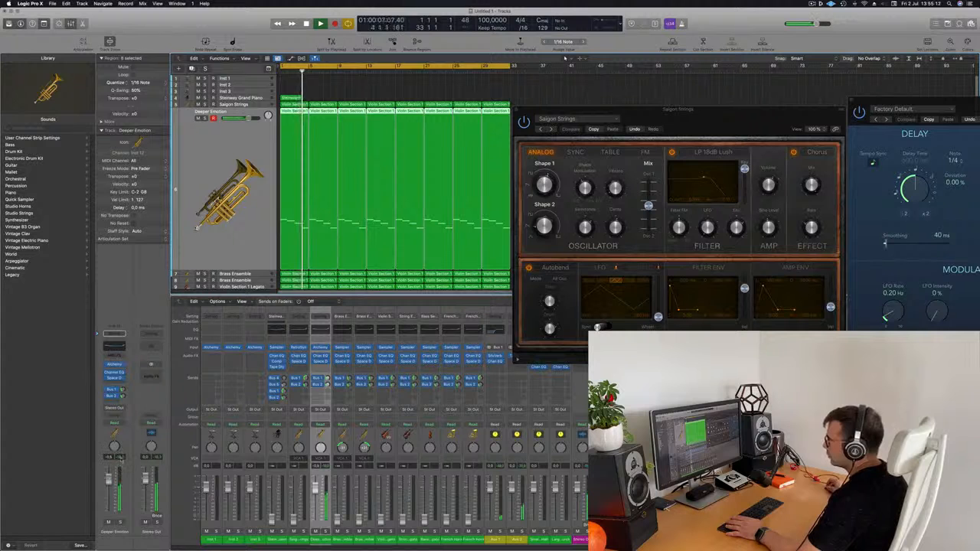
left_click(115, 366)
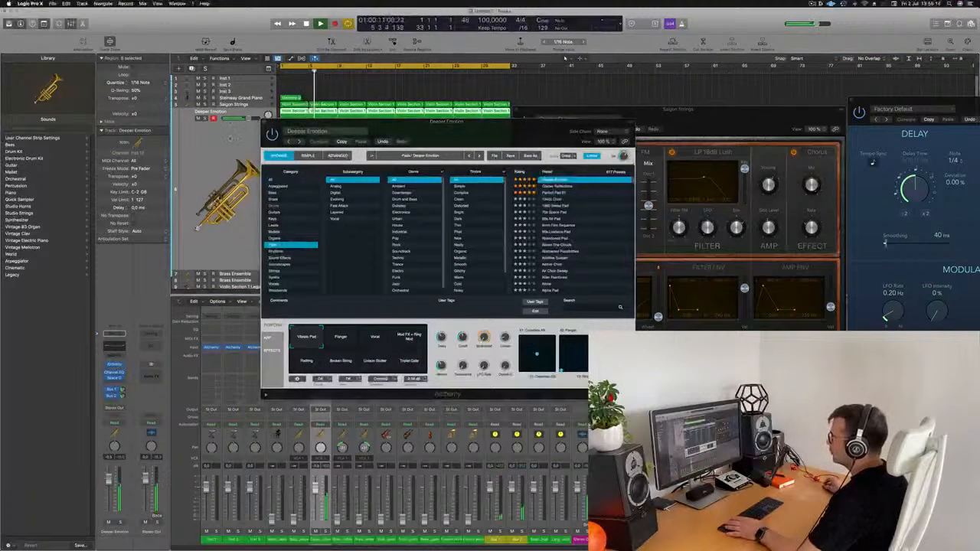
left_click_drag(346, 122, 755, 184)
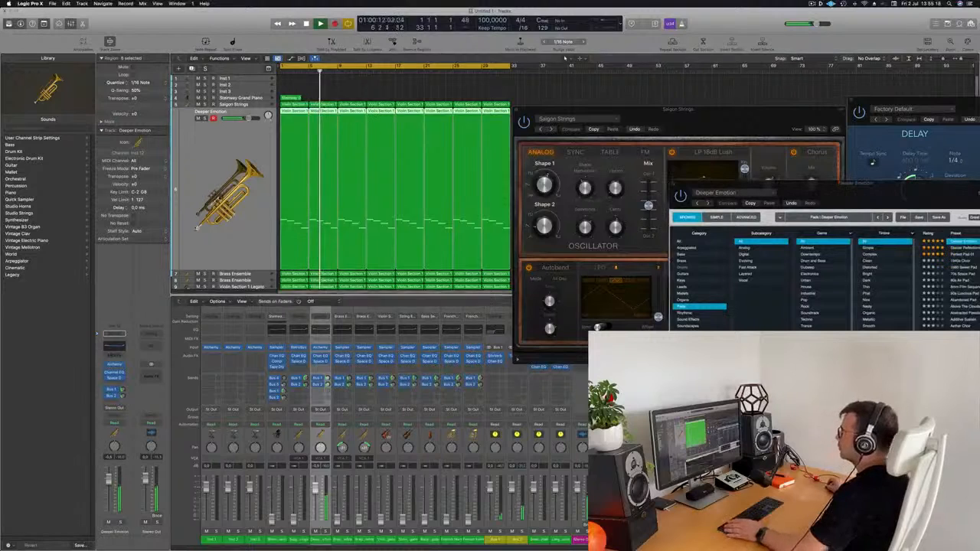
key("p")
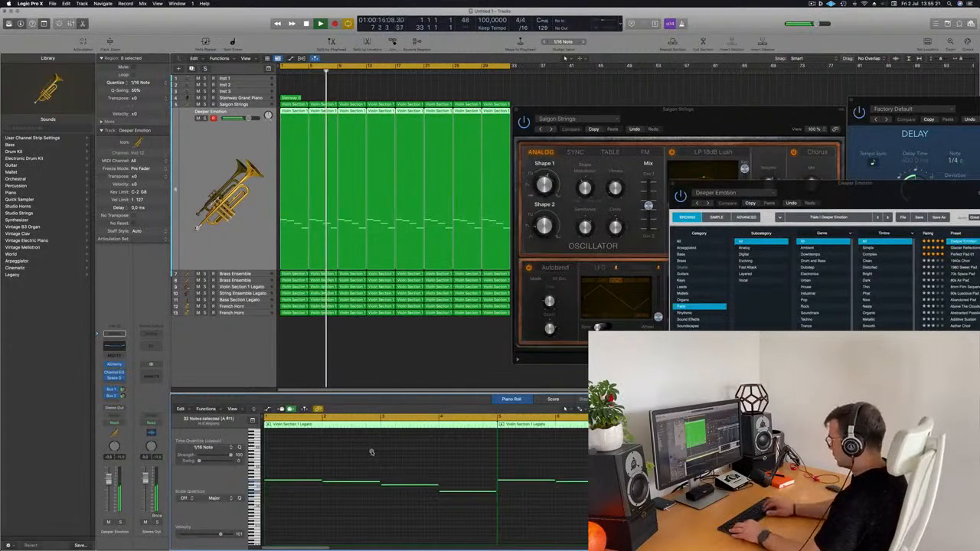
Try the Deeper Emotion notes one octave higher, transpose them back down, and replay from the start
key("alt+shift+Up")
key("Return")
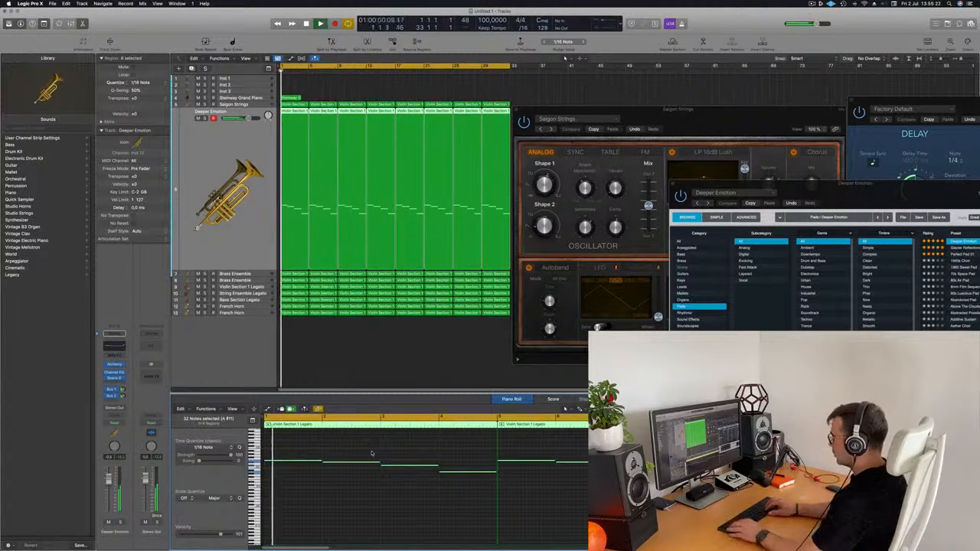
key("alt+shift+Down")
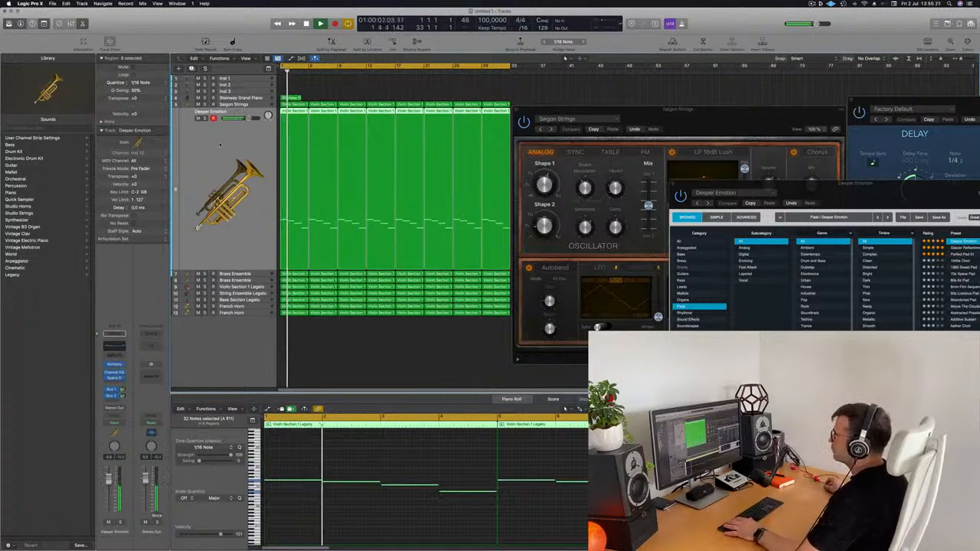
key("Return")
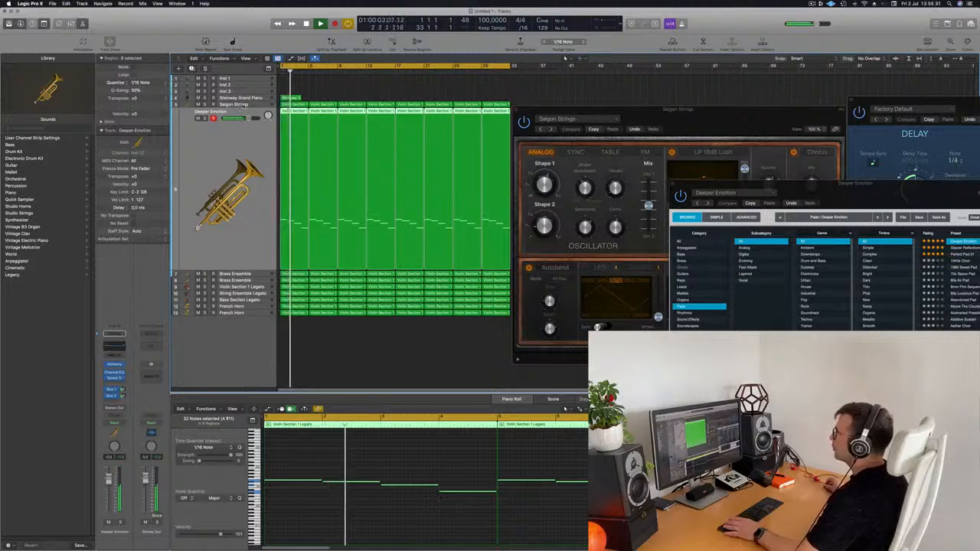
Raise the Saigon Strings track's volume and audition it from the start
key("Up")
key("Return")
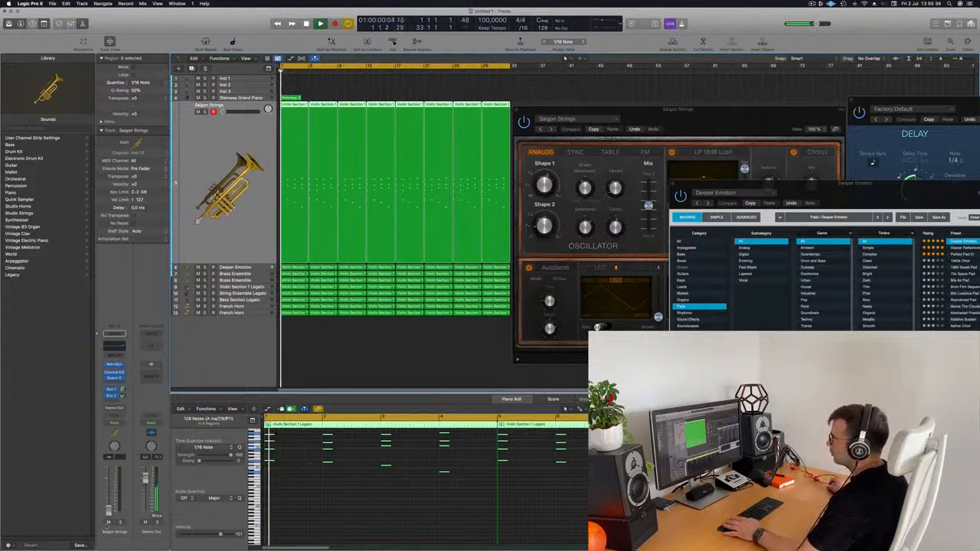
key("Return")
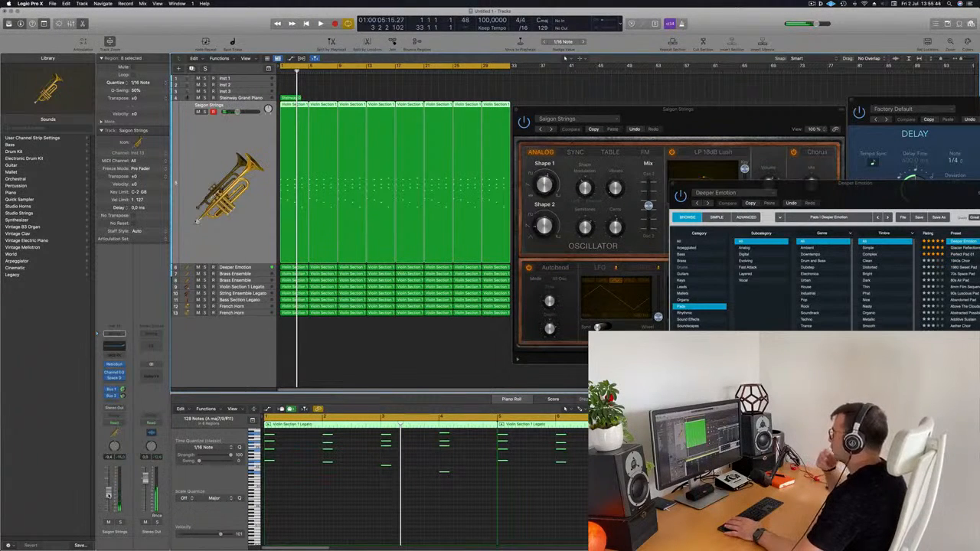
key("space")
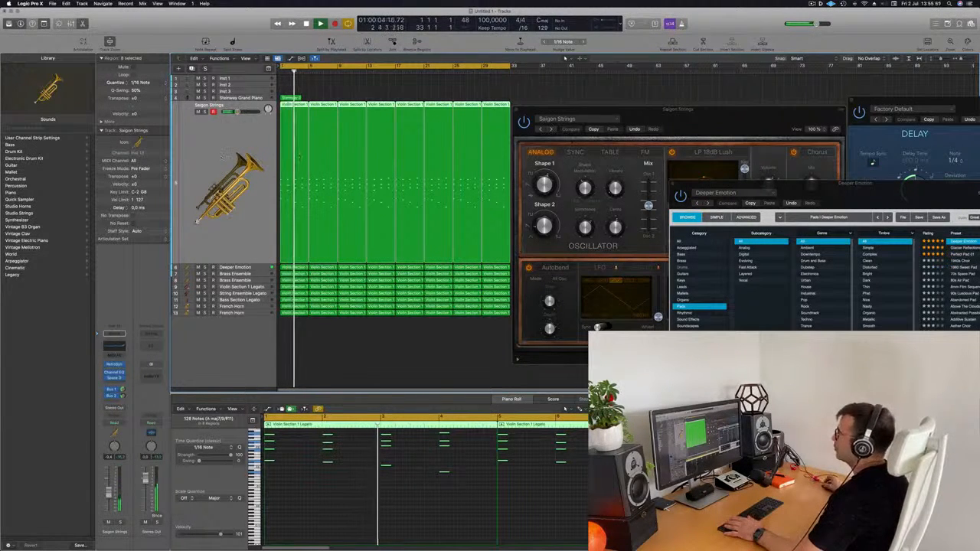
key("Return")
Show the Steinway Grand Piano region's notes and replay the opening from the start
left_click(291, 98)
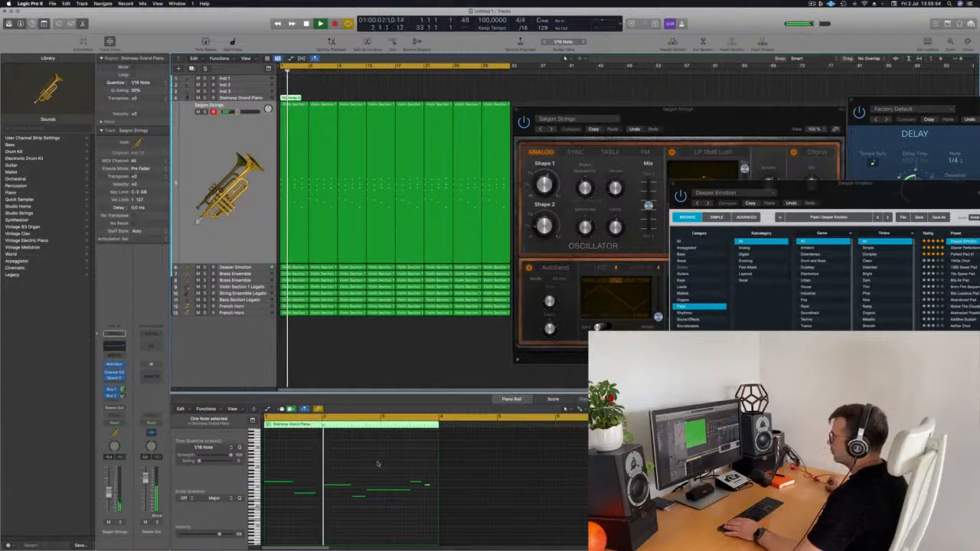
key("Return")
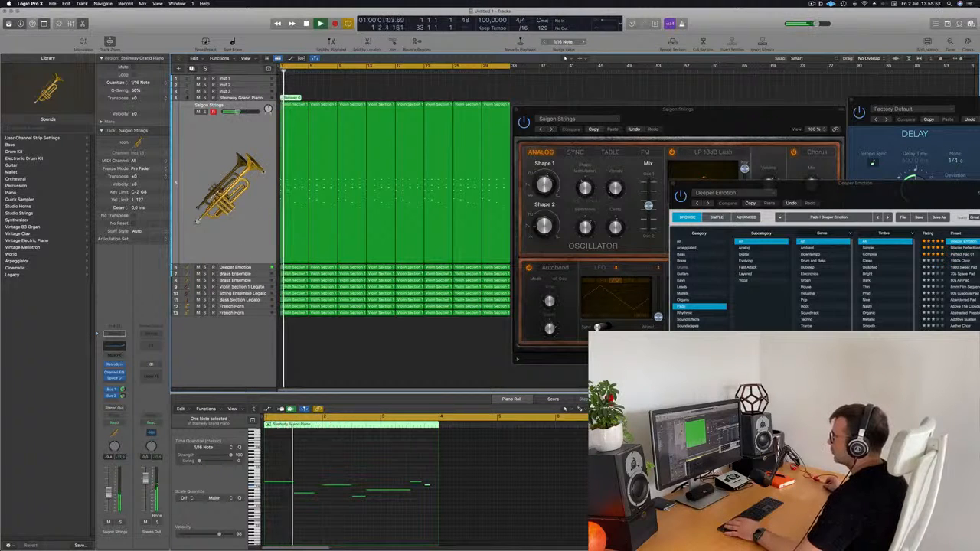
key("Return")
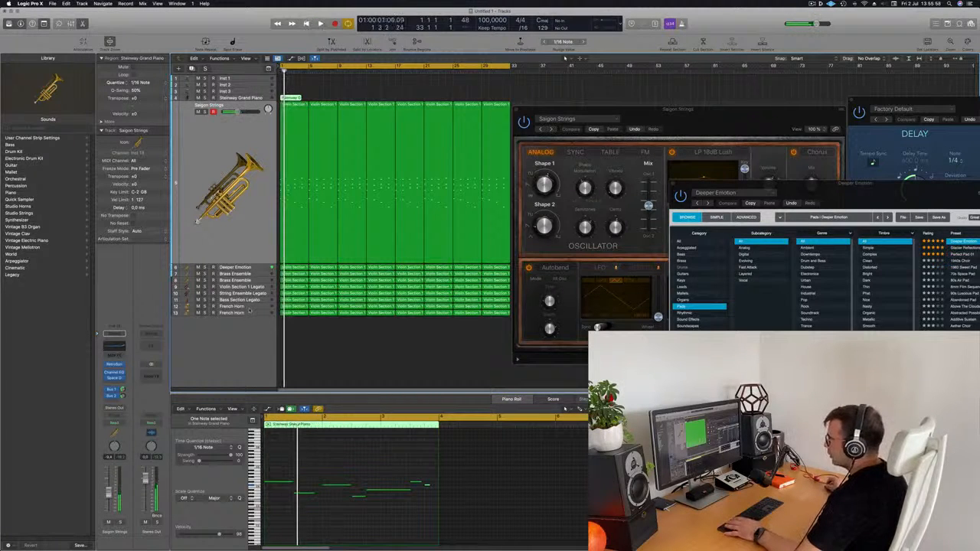
Raise the Bass Section Legato track's volume while playing from the start
key("Return")
left_click(257, 301)
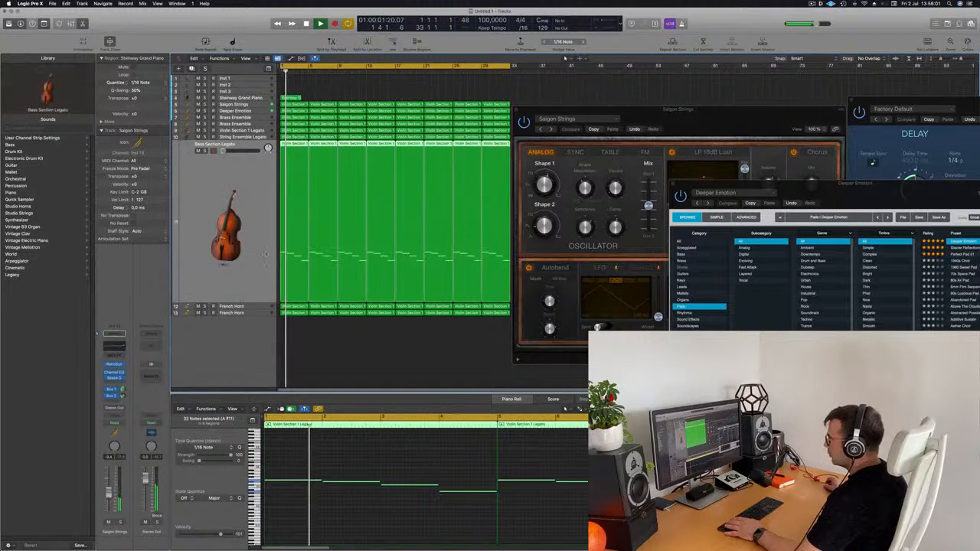
key("Return")
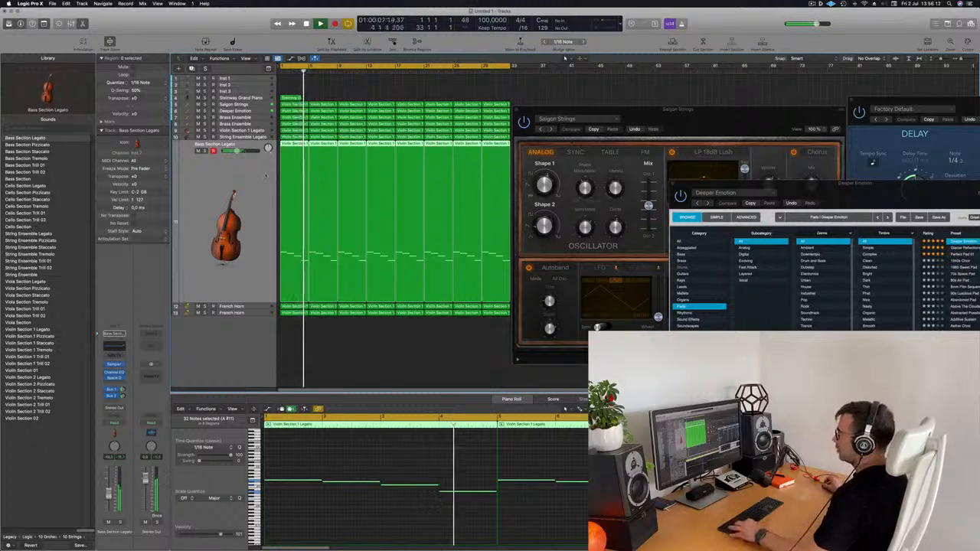
Select all regions and name them by their tracks
key("super+a")
right_click(326, 144)
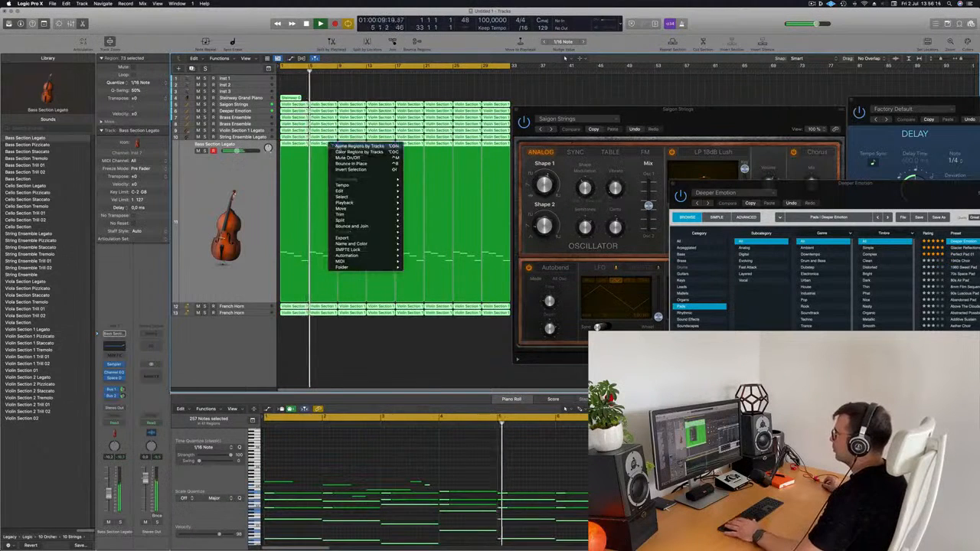
key("Escape")
left_click(244, 296)
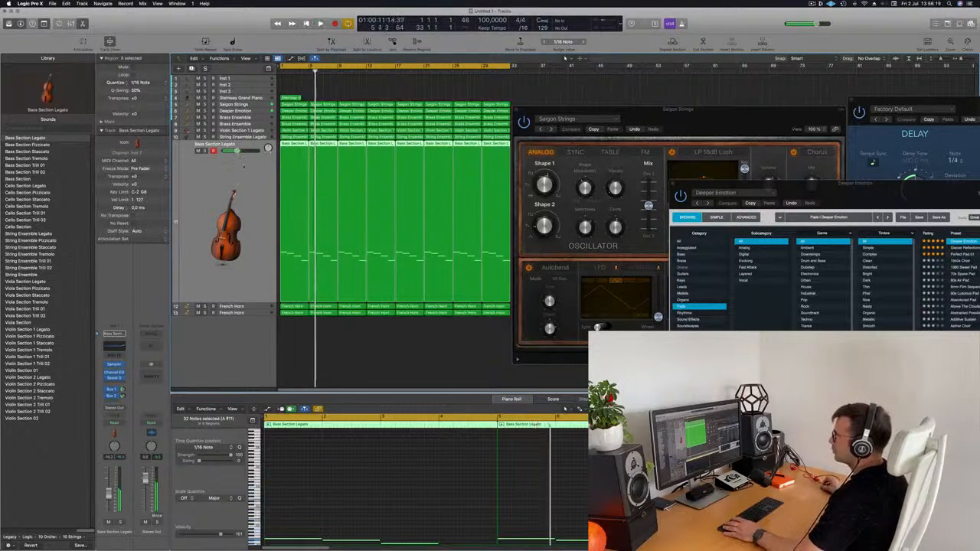
Raise the volumes of both French Horn tracks during playback, starting with the lower one
key("Return")
left_click(247, 311)
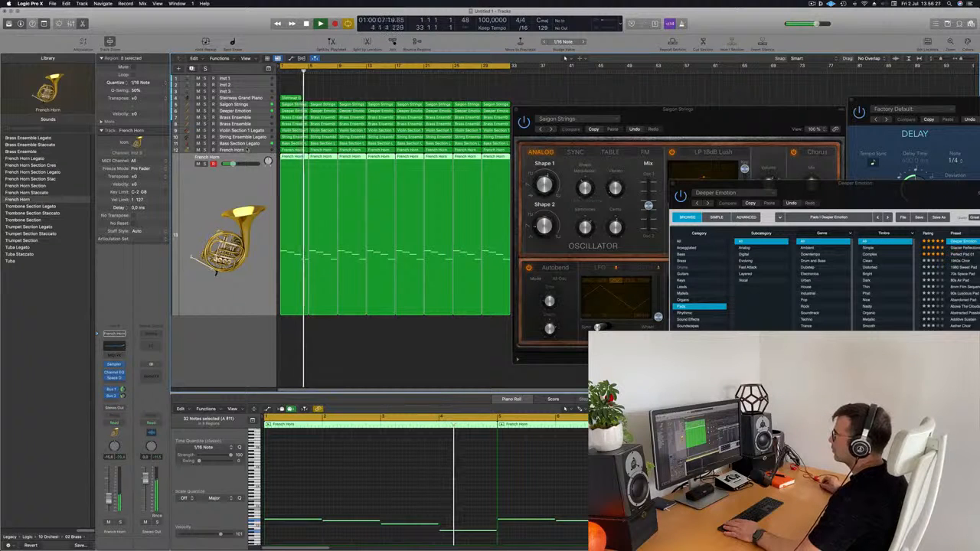
key("super+d")
key("Return")
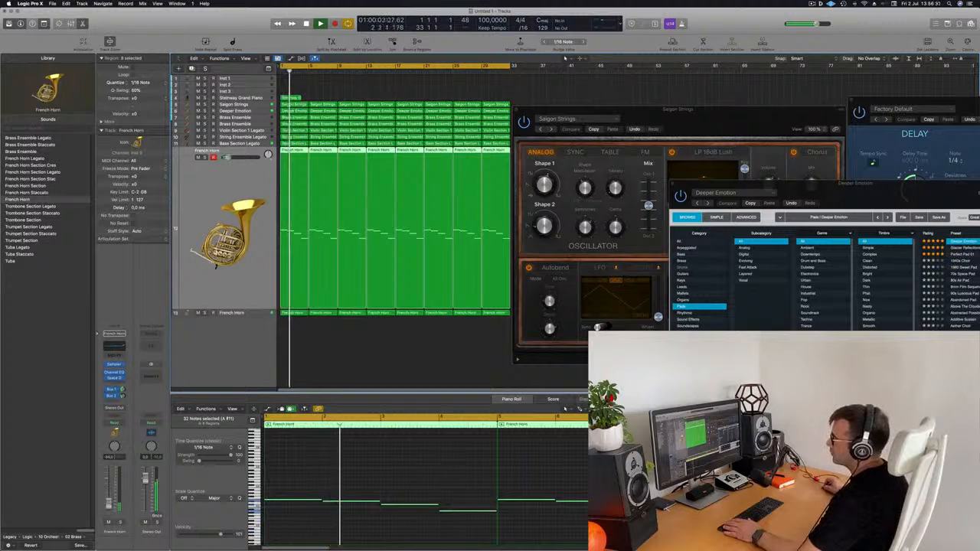
key("s")
key("s")
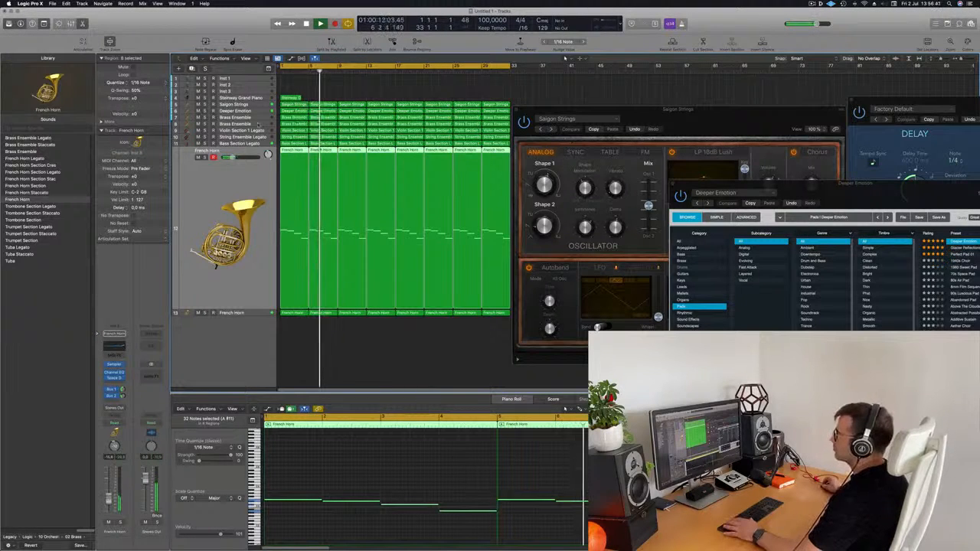
Raise the String Ensemble Legato track's volume and set its Channel EQ low cut to 206 Hz at 24 dB/Oct
key("Up")
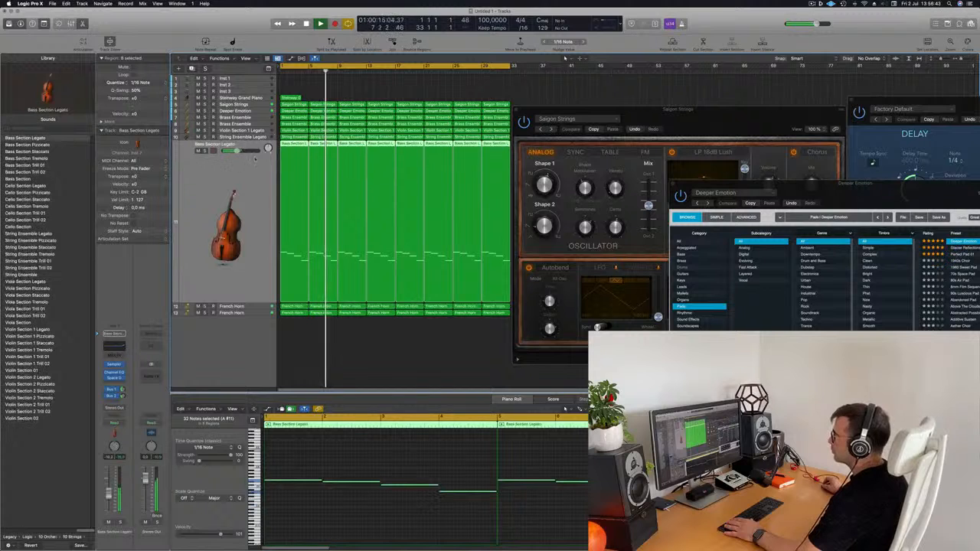
key("Up")
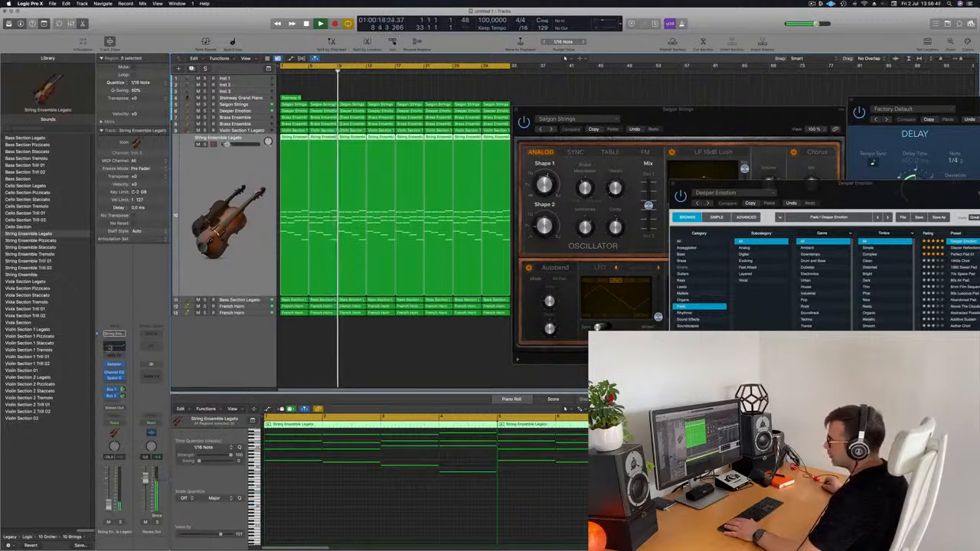
left_click(113, 373)
left_click_drag(340, 129, 492, 186)
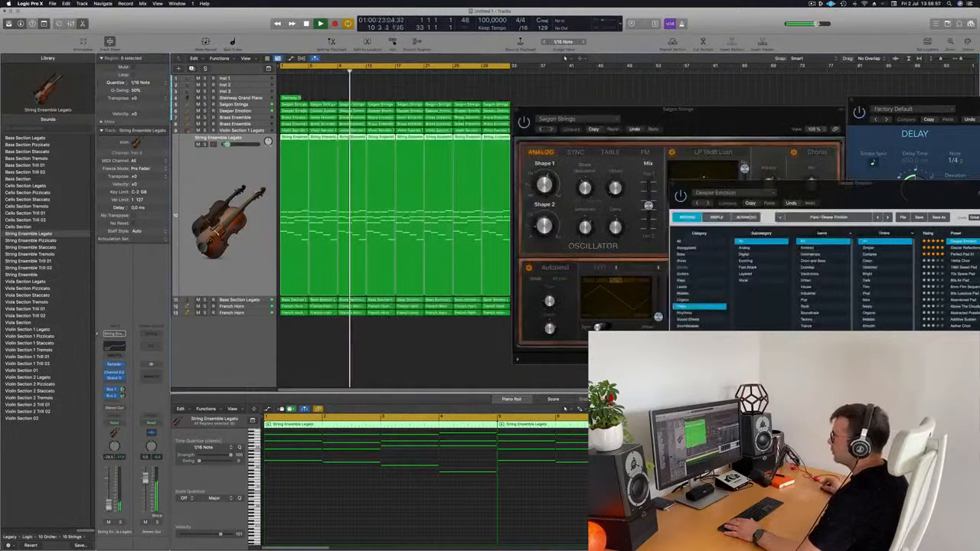
key("super+w")
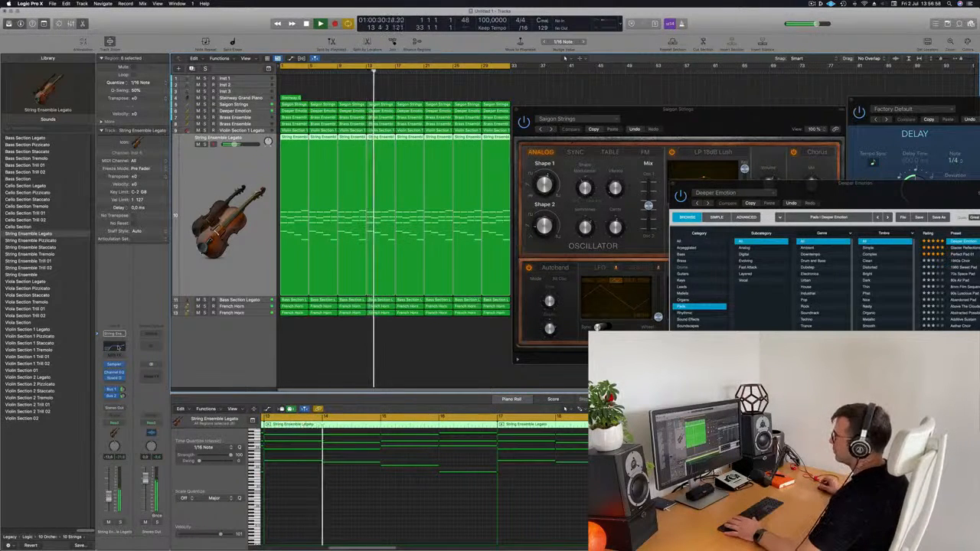
left_click(115, 337)
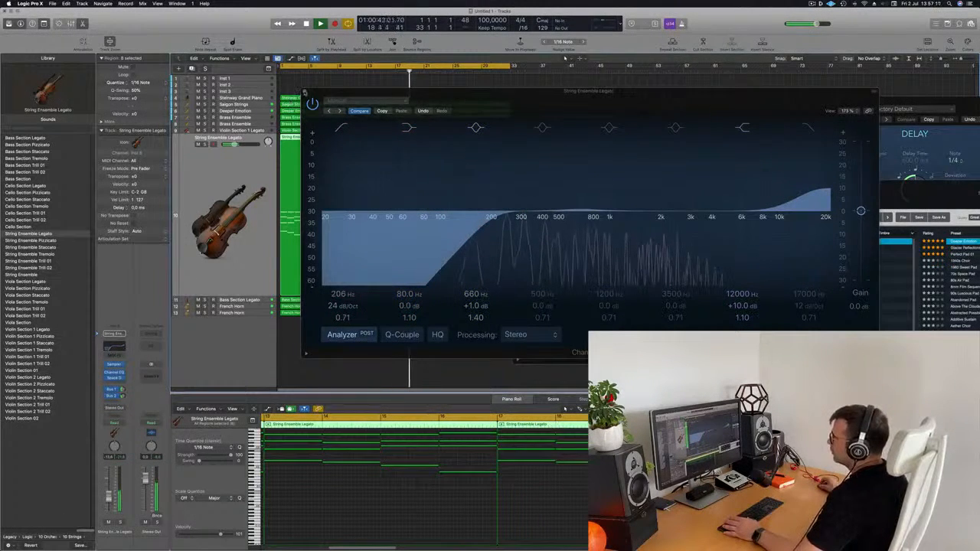
left_click(305, 92)
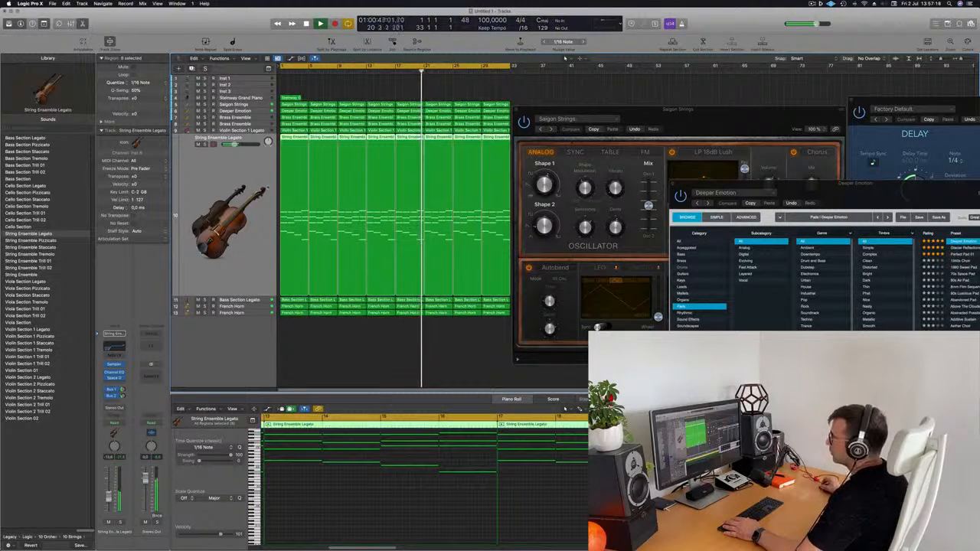
Raise the Violin Section 1 Legato track's volume while playing from the start, soloing it briefly to check it alone
left_click(28, 329)
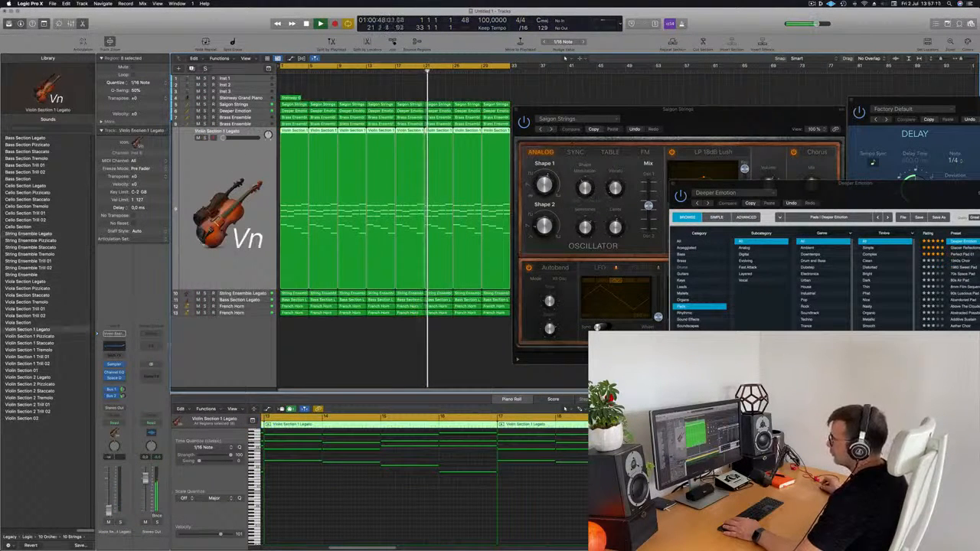
key("Return")
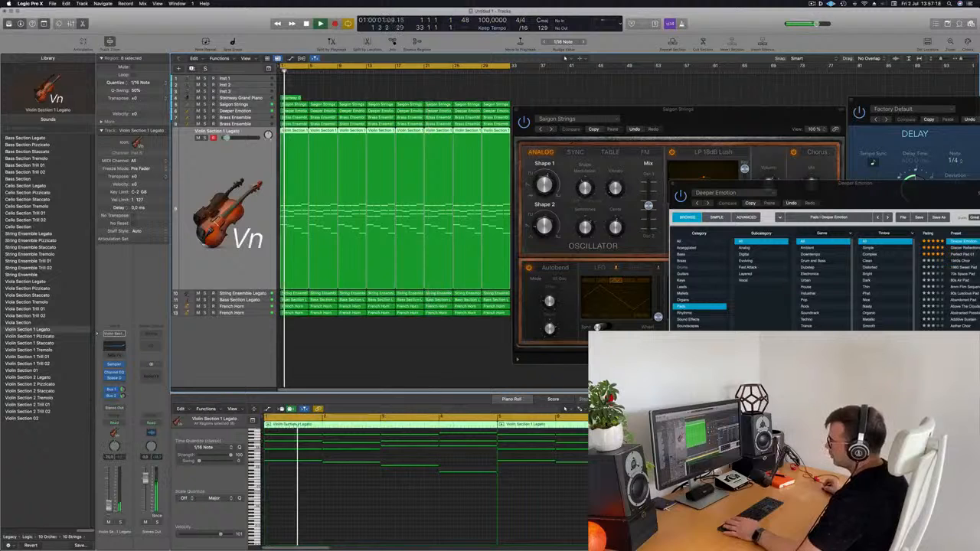
key("s")
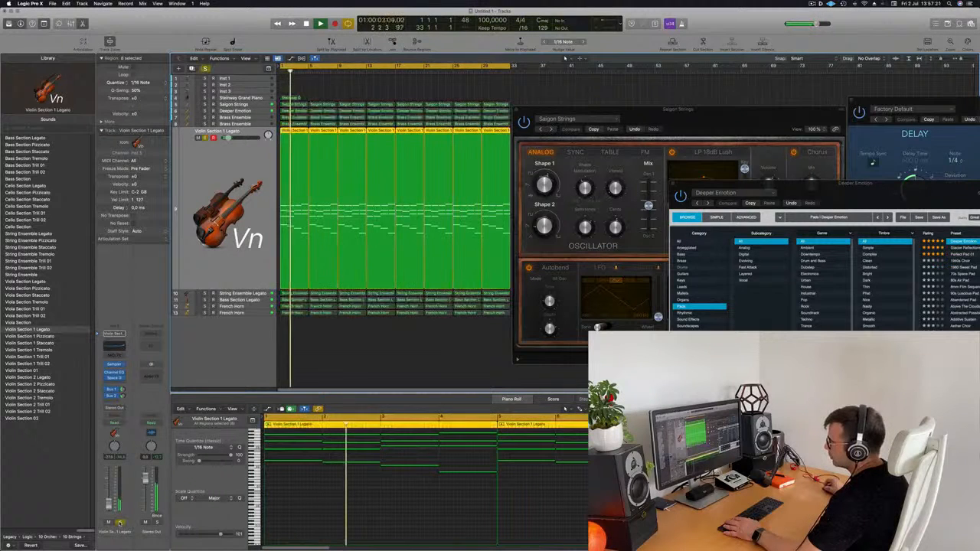
key("s")
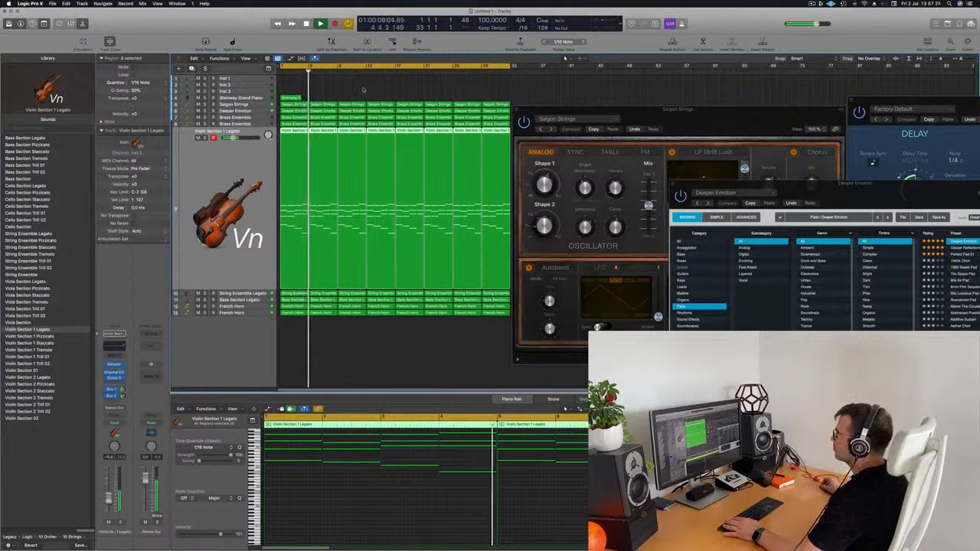
Raise the volumes of both Brass Ensemble tracks during playback, starting with the lower one
key("Up")
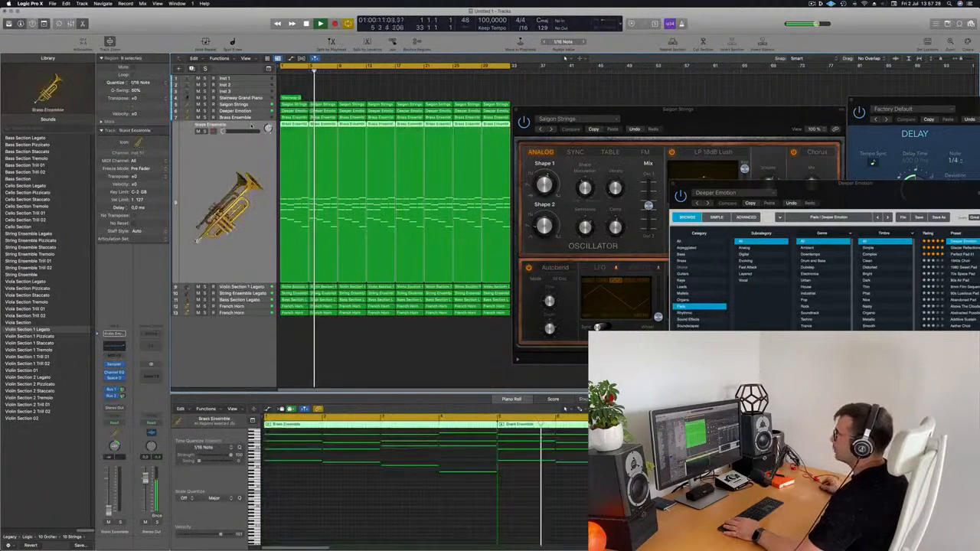
key("Return")
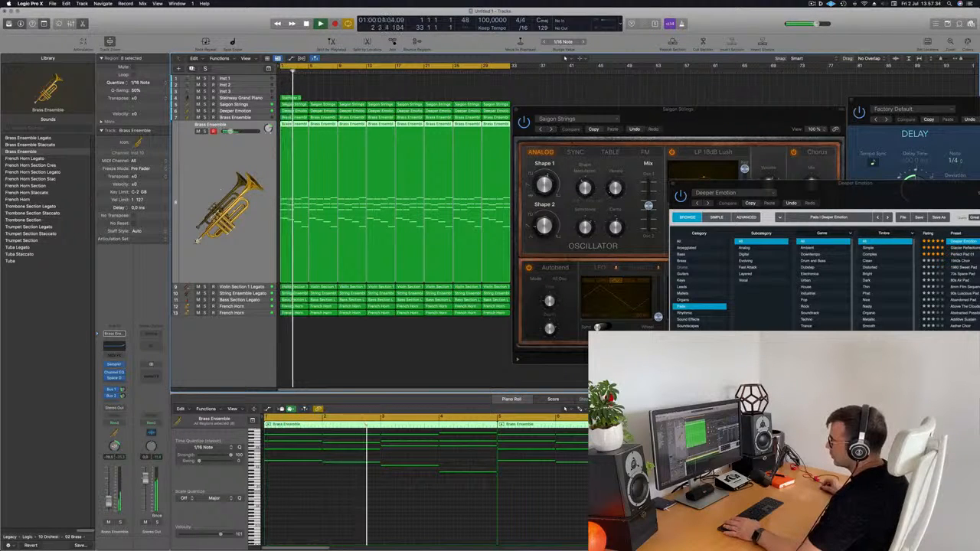
left_click(243, 118)
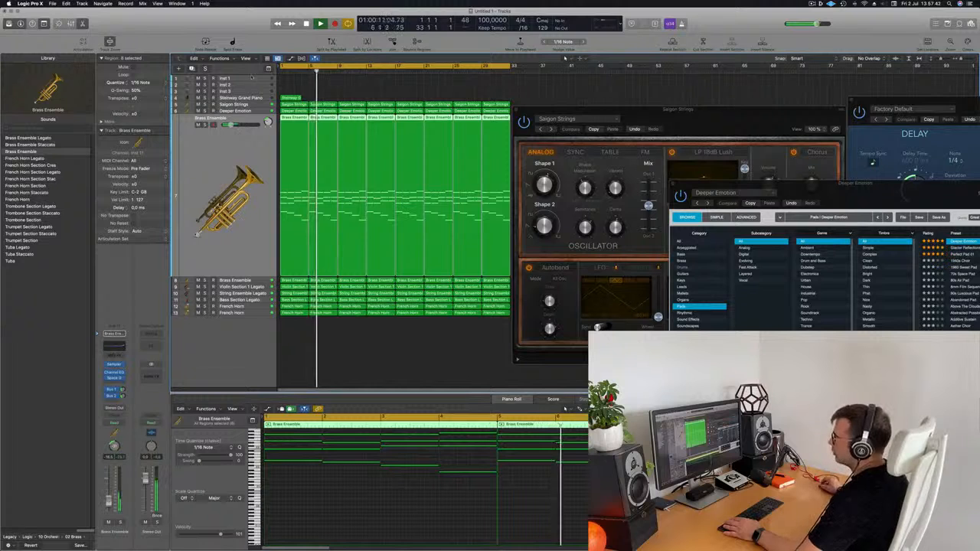
Move the Saigon Strings plug-in window aside and raise the Steinway Grand Piano track's volume while playing from the start
left_click_drag(562, 112, 811, 124)
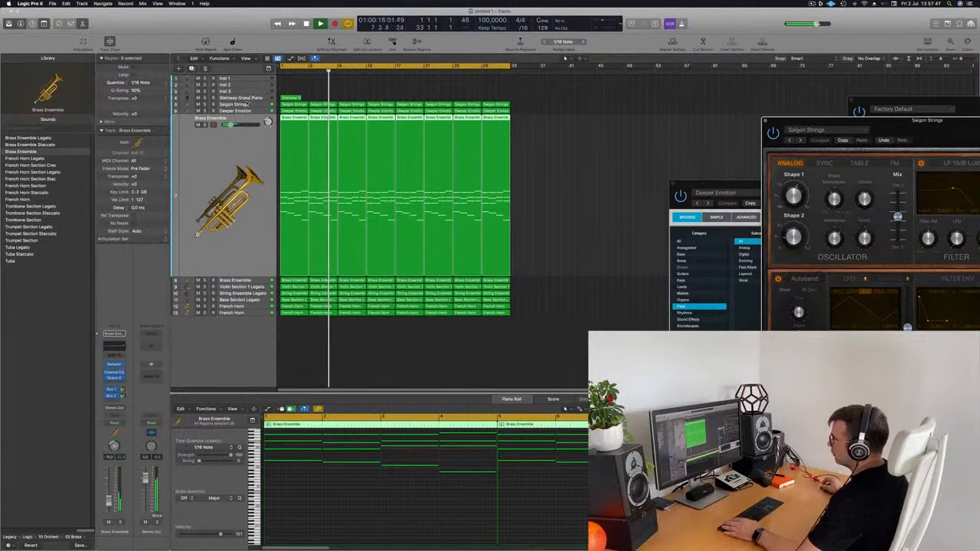
left_click(253, 98)
key("space")
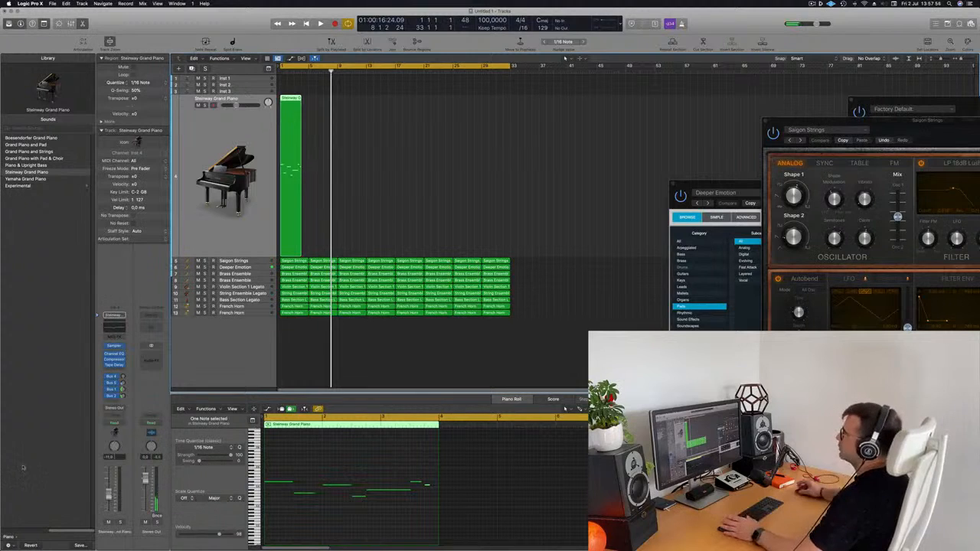
key("Return")
key("space")
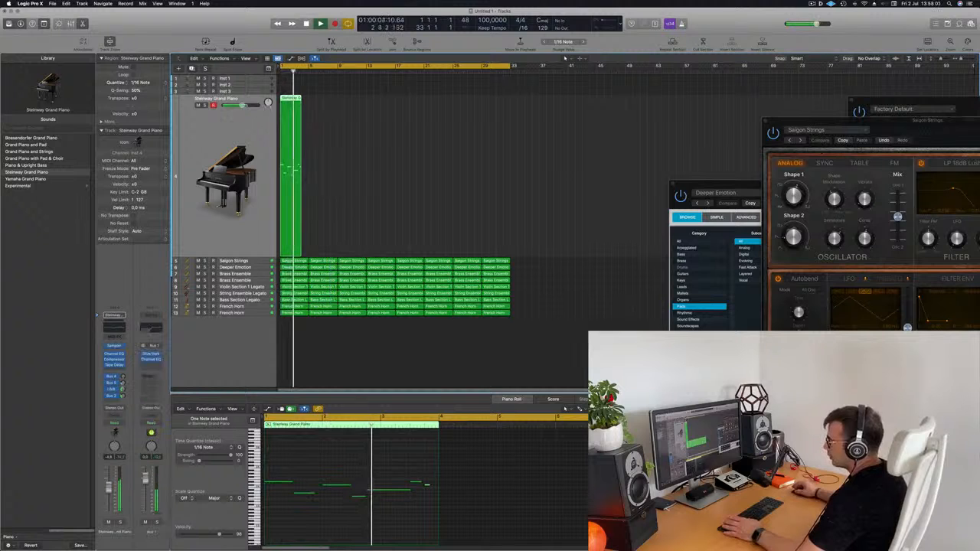
Delete the lowest short note in bar 2 of the piano melody and move the long note after it into its place
left_click(353, 460)
key("Return")
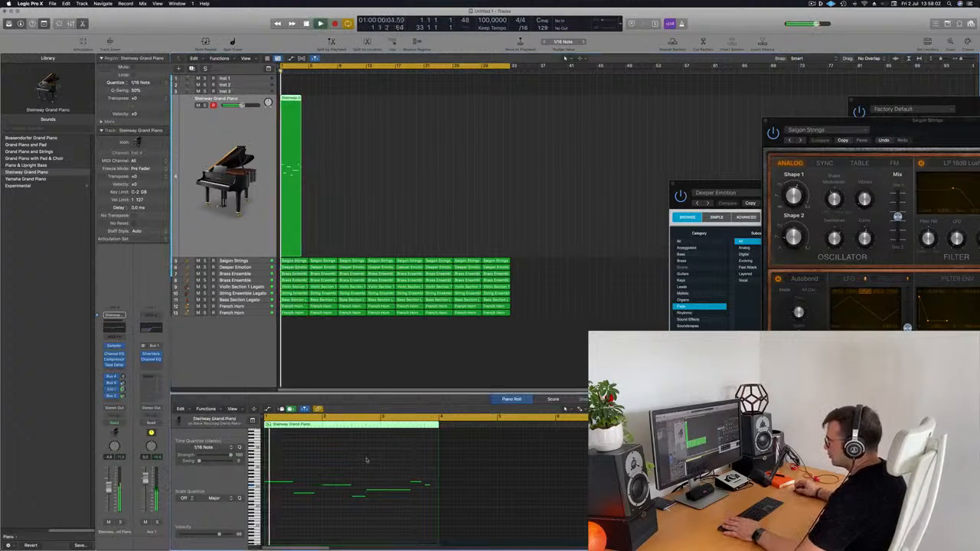
left_click(358, 497)
key("Delete")
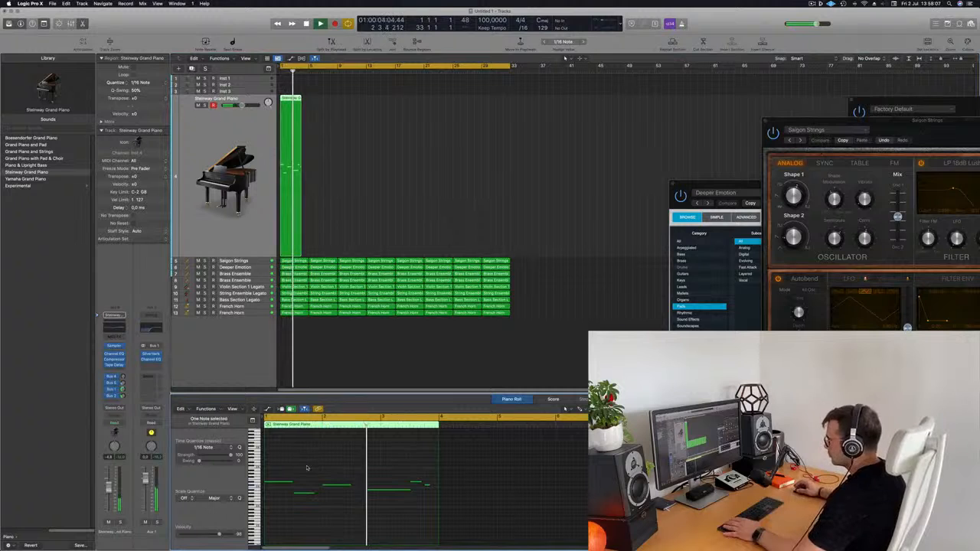
key("space")
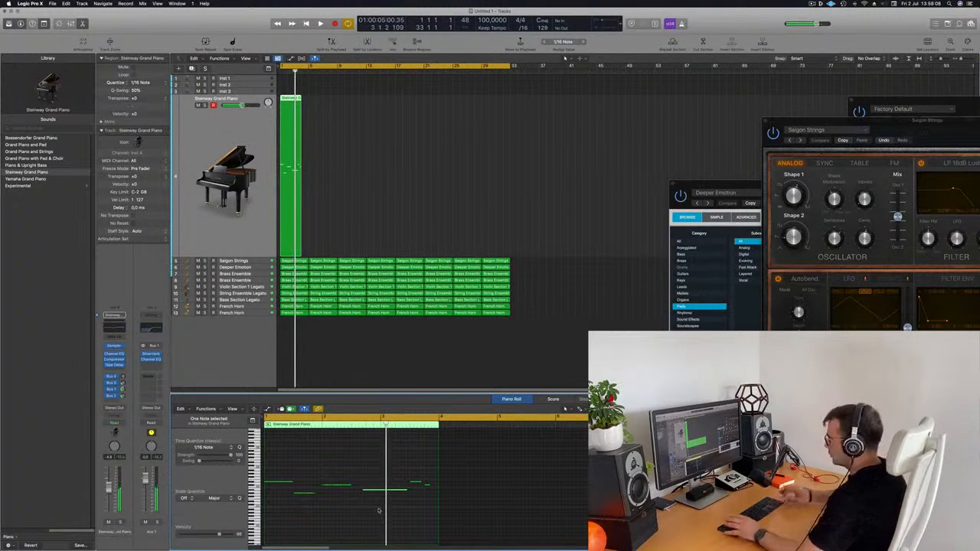
key("Return")
key("space")
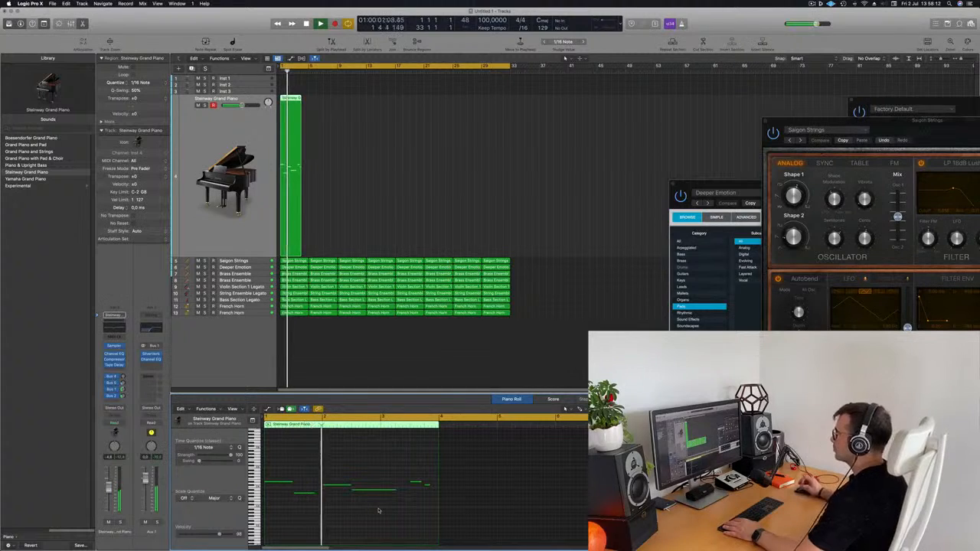
Move the long piano note to bar 2 and the shorter one to bar 3, and extend the piano region to bar 5
scroll(392, 499, "left", 3)
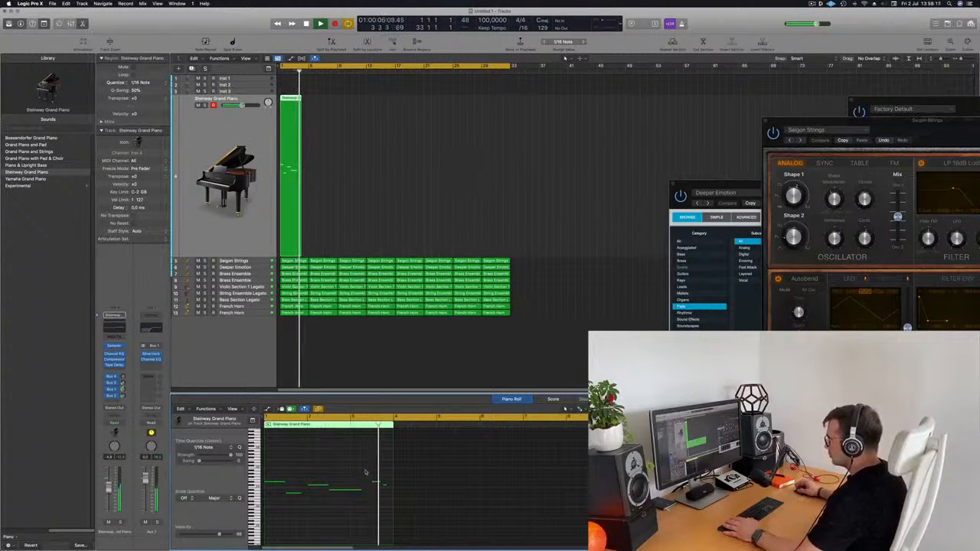
key("Return")
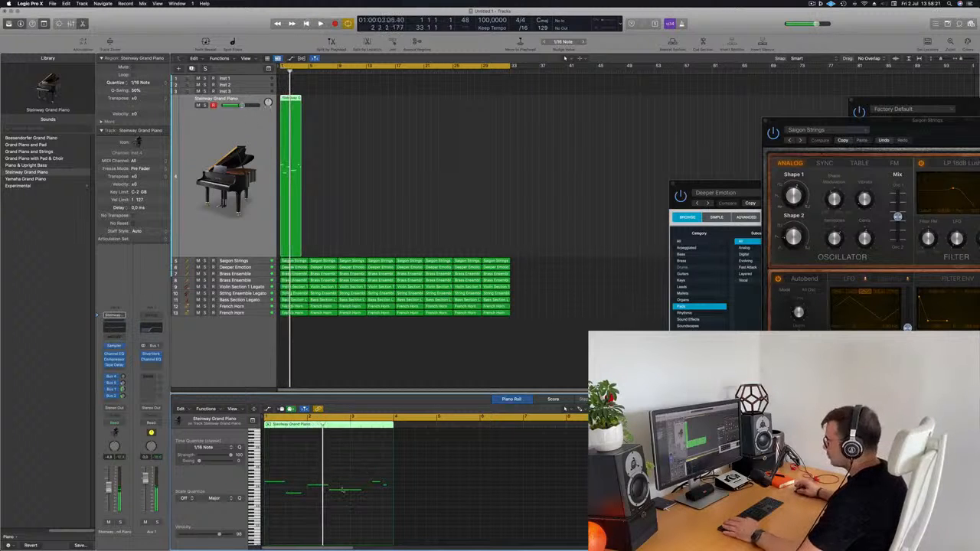
key("space")
left_click_drag(343, 490, 362, 486)
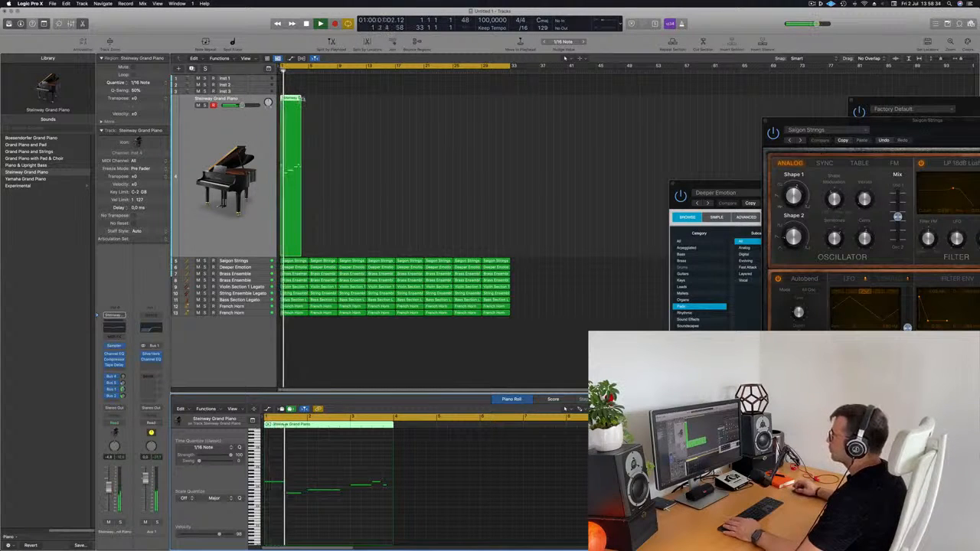
left_click_drag(302, 257, 301, 257)
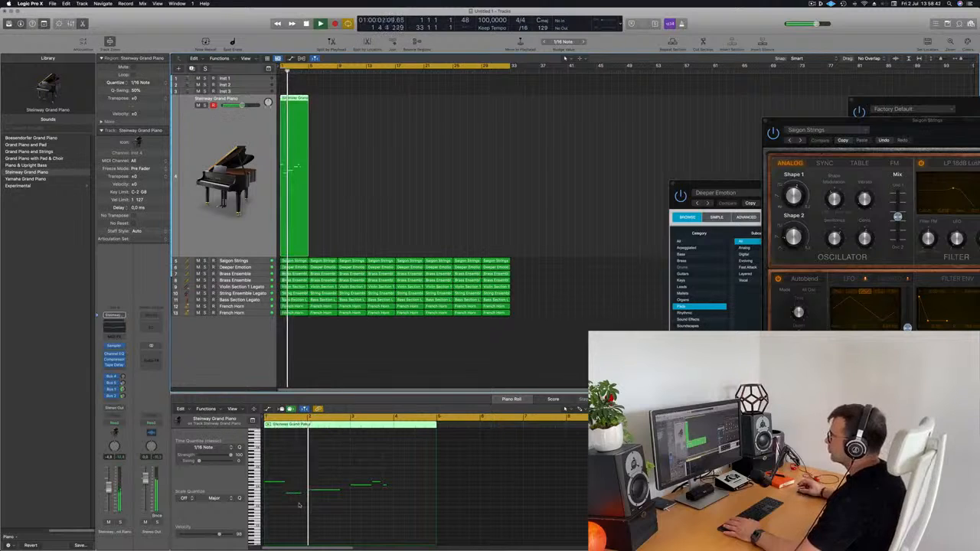
Transpose the long bar 2 piano note, trying a higher pitch before lowering it to just below the preceding note
left_click(316, 489)
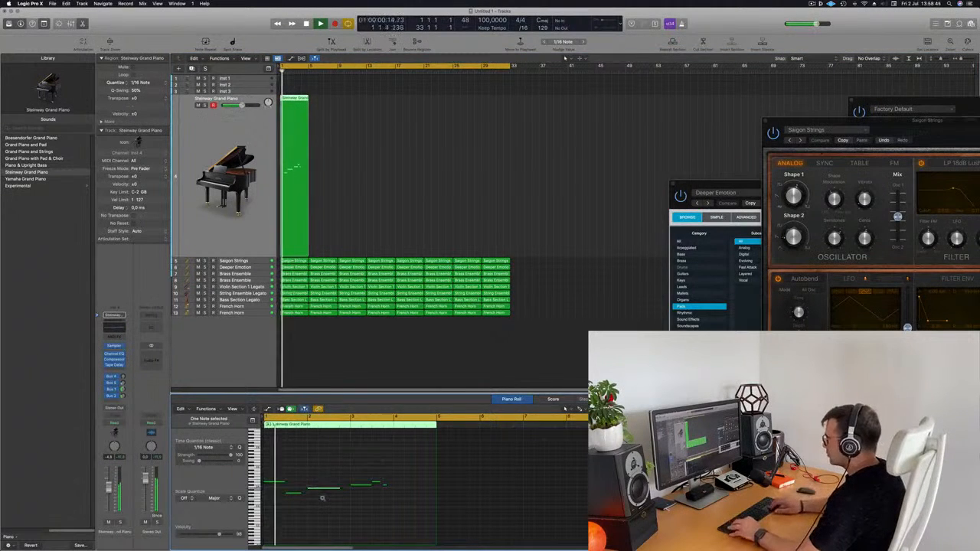
key("alt+Up")
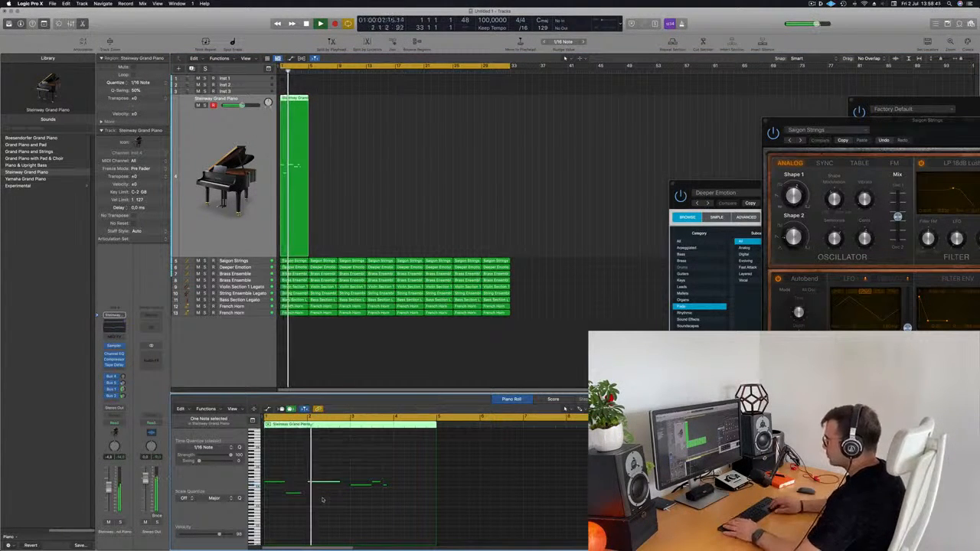
key("Return")
key("alt+Down")
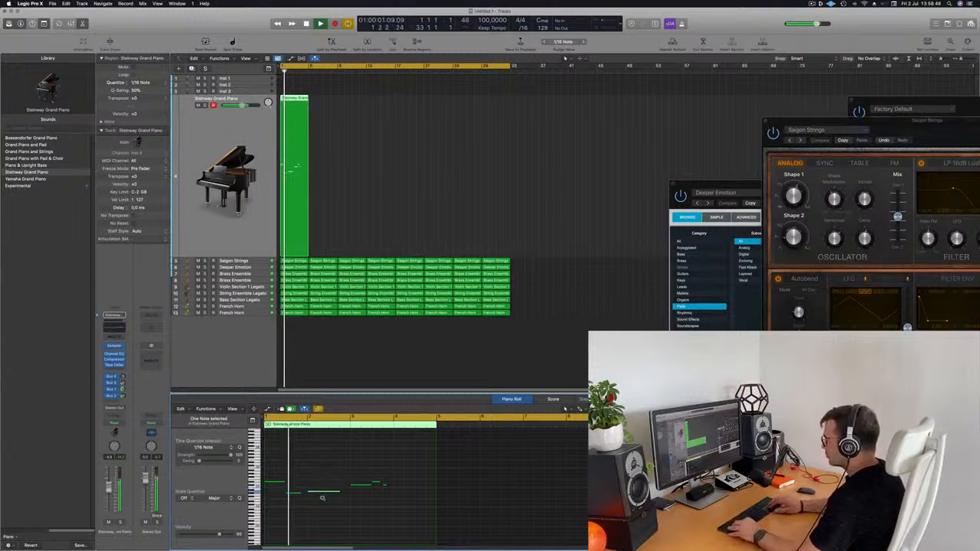
key("alt+Down")
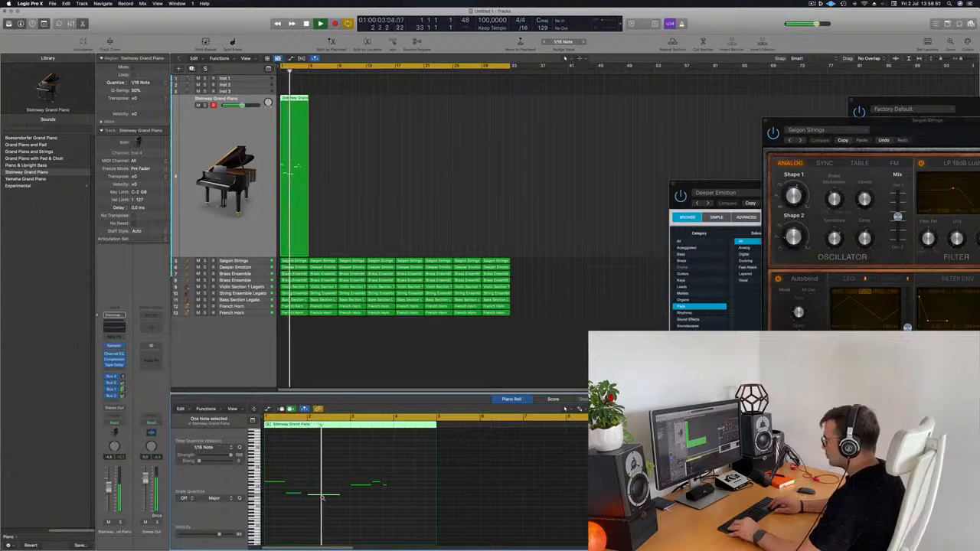
key("Return")
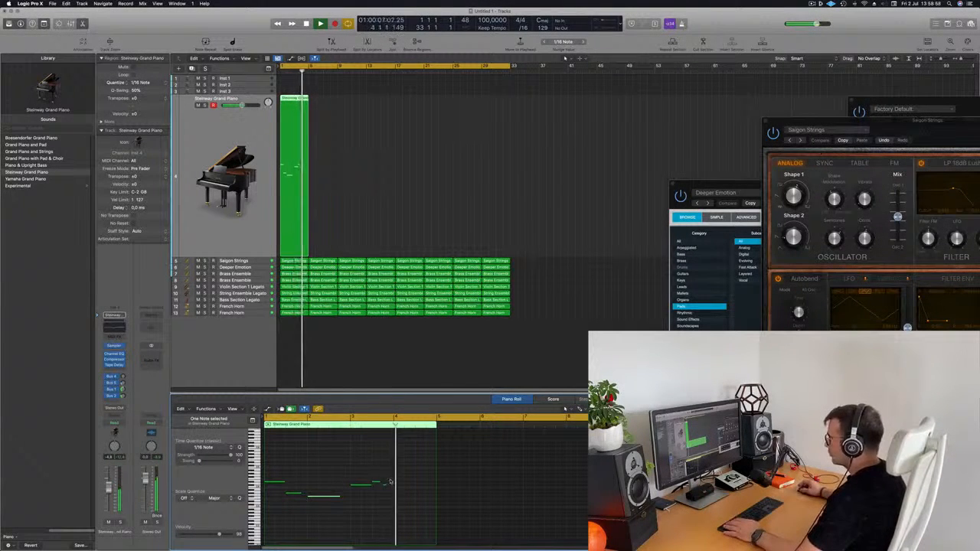
Lengthen the last short note of bar 3 to reach bar 4 and raise the piano track's volume slightly
key("Return")
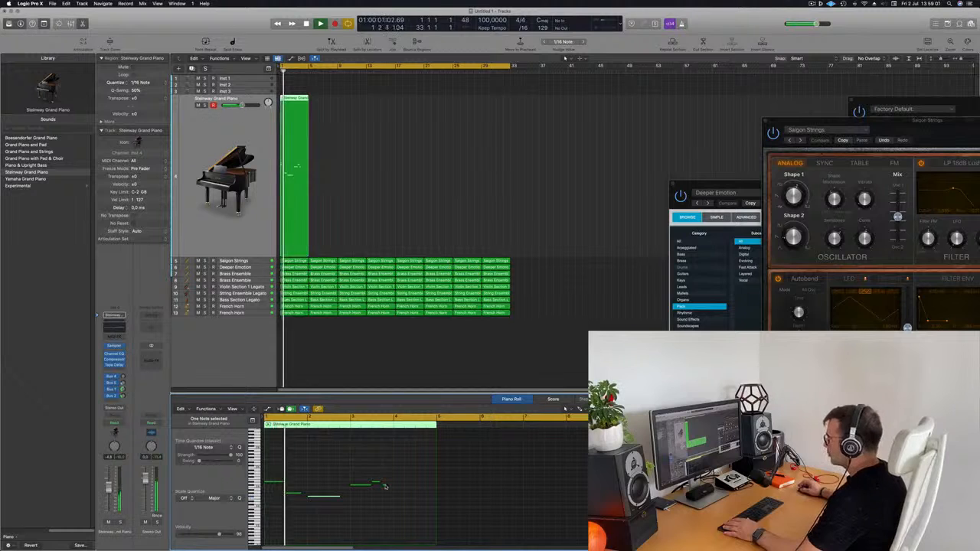
mouse_move(387, 484)
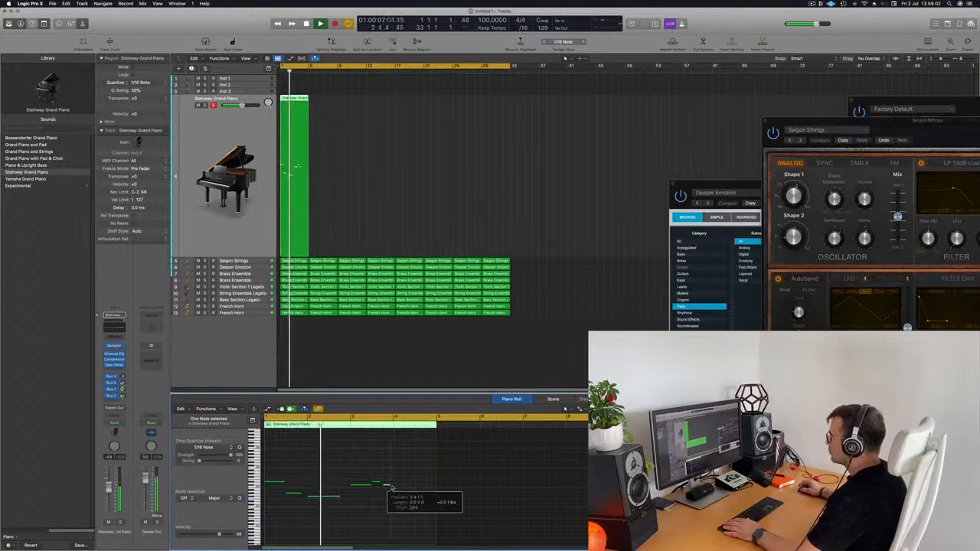
key("Return")
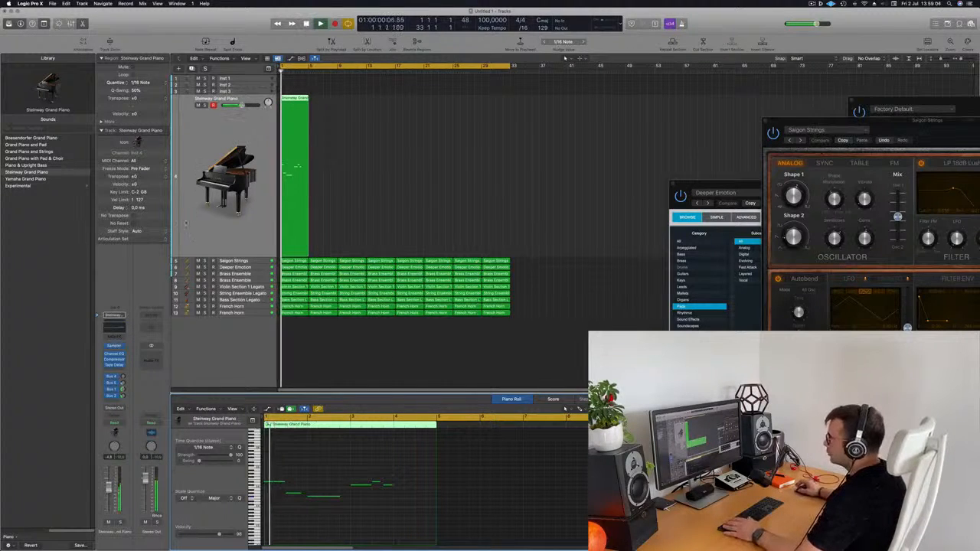
key("Return")
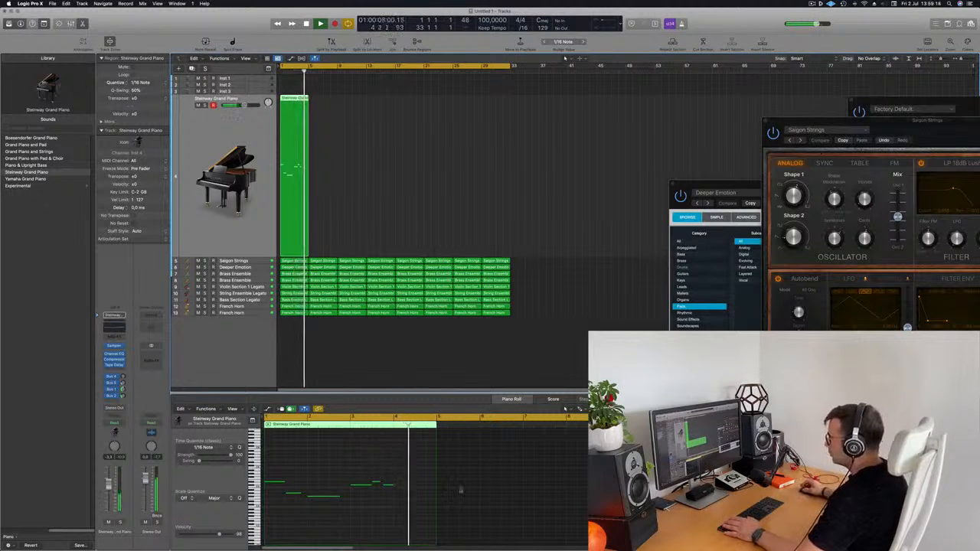
Add a half-bar piano note at the start of bar 4, at the same pitch as the long bar 2 note
key("Return")
left_click_drag(399, 490, 400, 496)
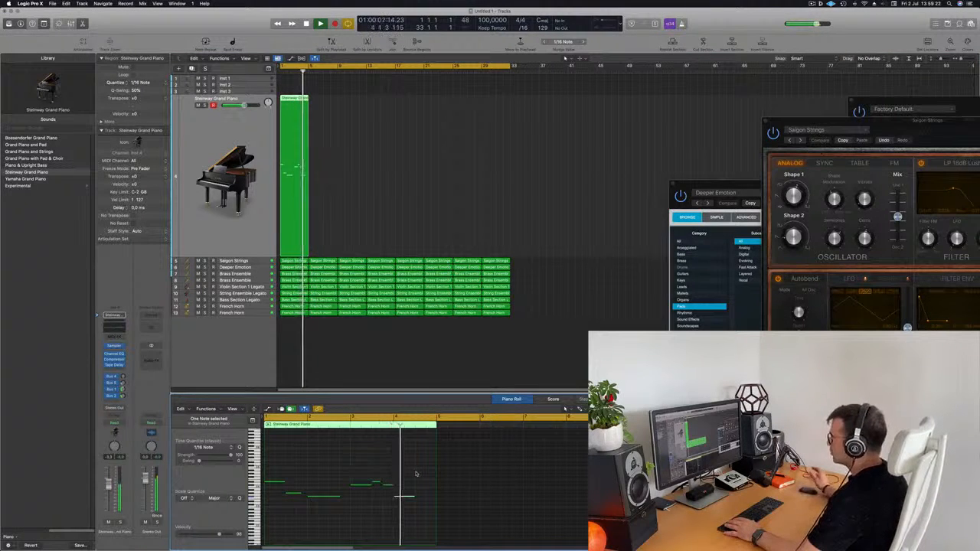
key("Return")
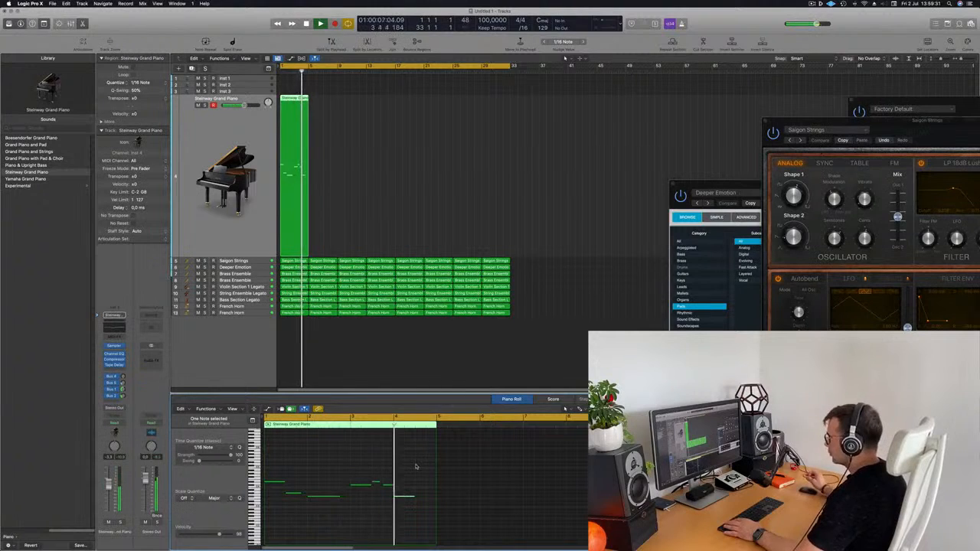
key("Return")
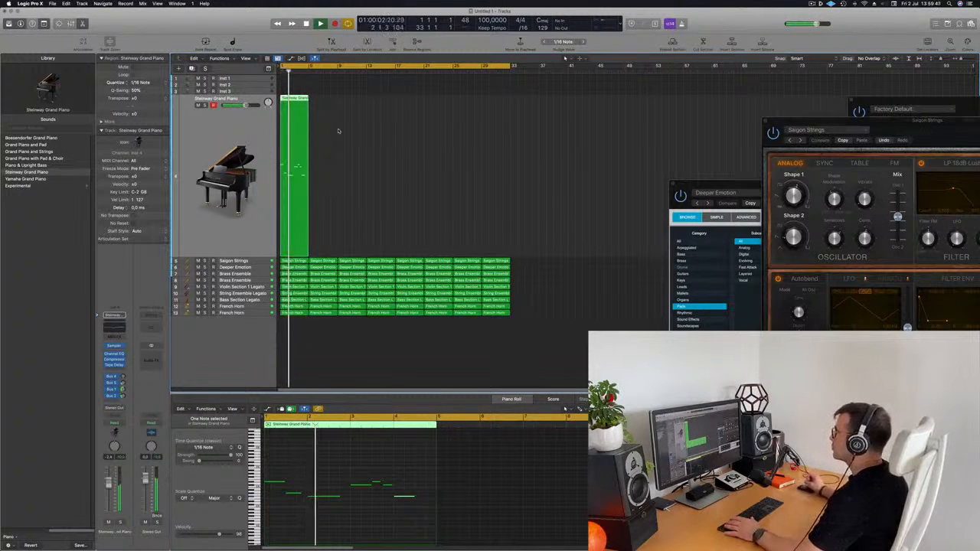
Repeat the edited Steinway Grand Piano region seven times so the melody fills the arrangement up to bar 33
left_click(358, 156)
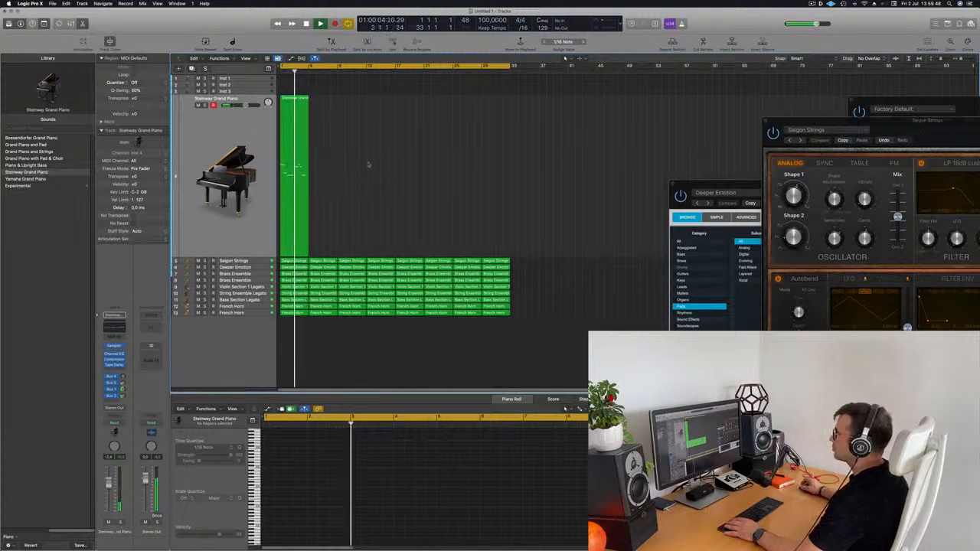
left_click(295, 150)
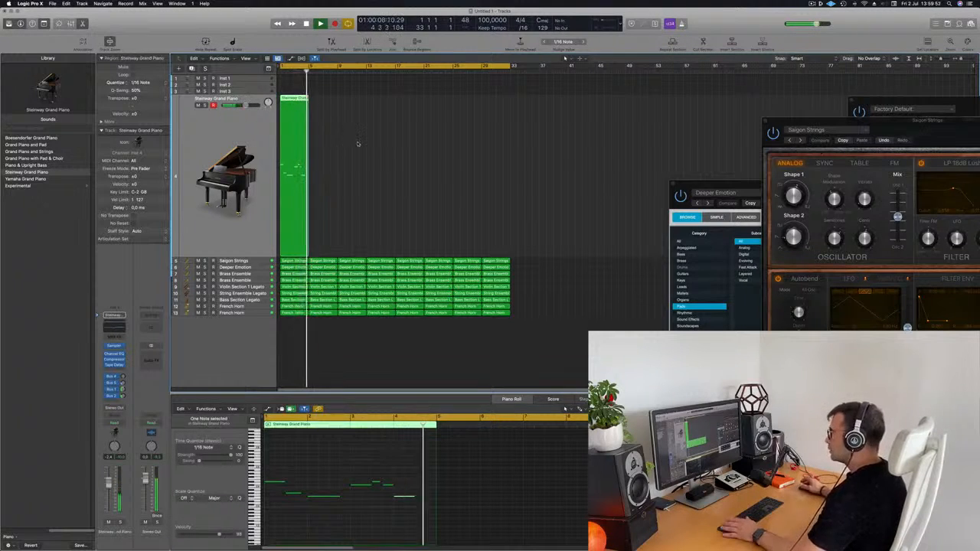
key("space")
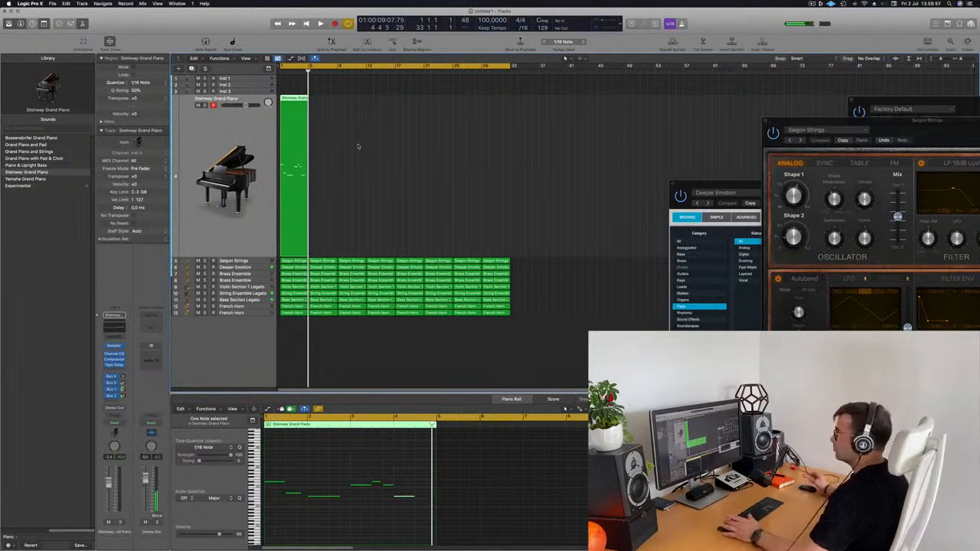
key("Return")
key("space")
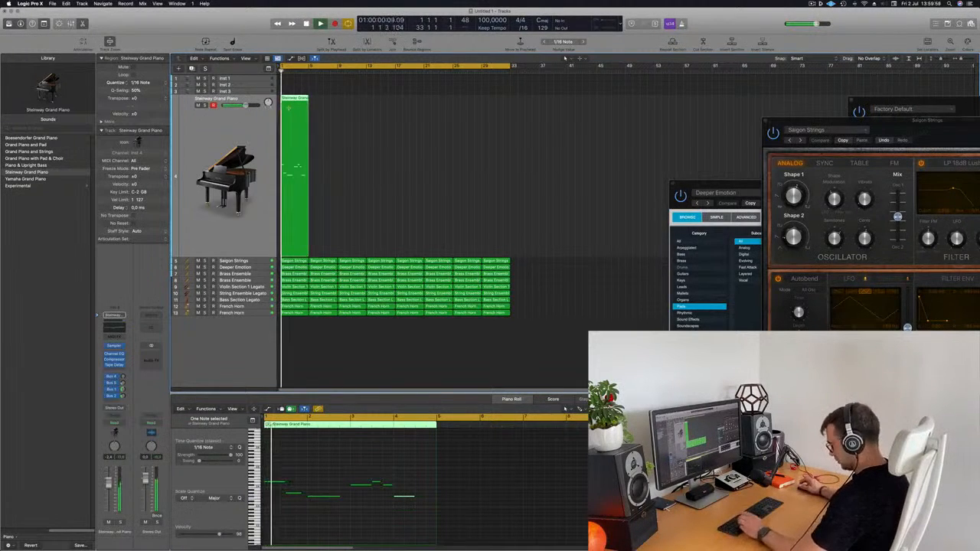
key("super+r")
key("super+r")
key("super+r")
key("super+r")
key("super+r")
key("super+r")
key("super+r")
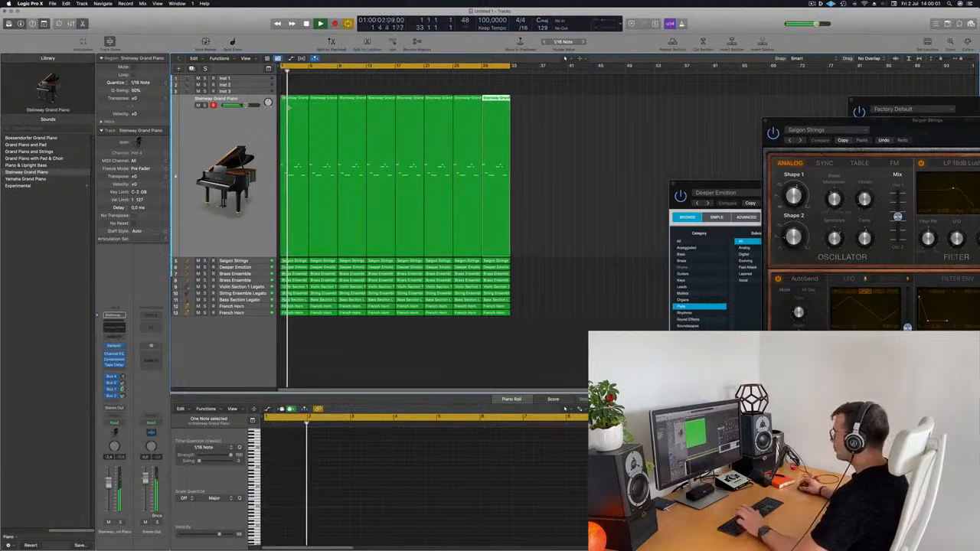
Copy the first Brass Ensemble region onto the empty Inst 3 track at bar 1
left_click(253, 257)
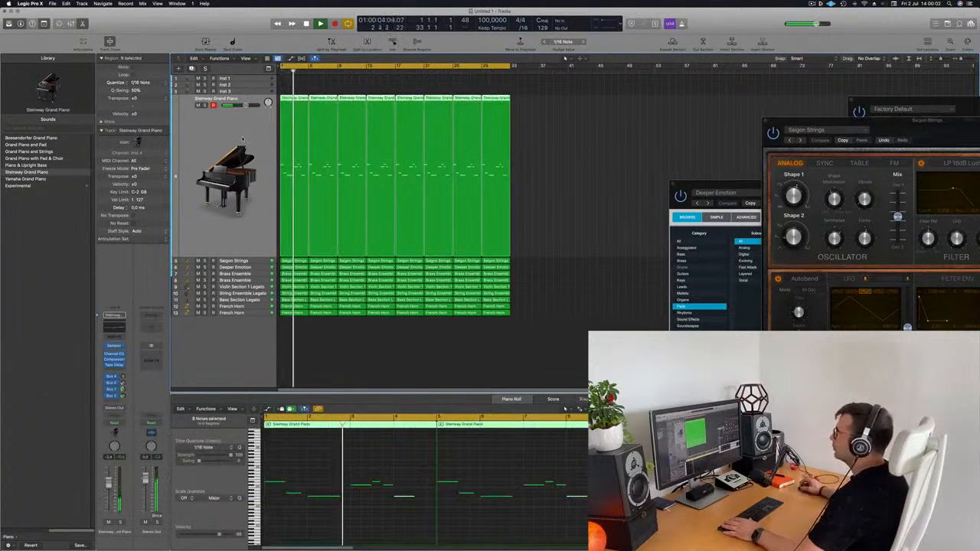
left_click(253, 260)
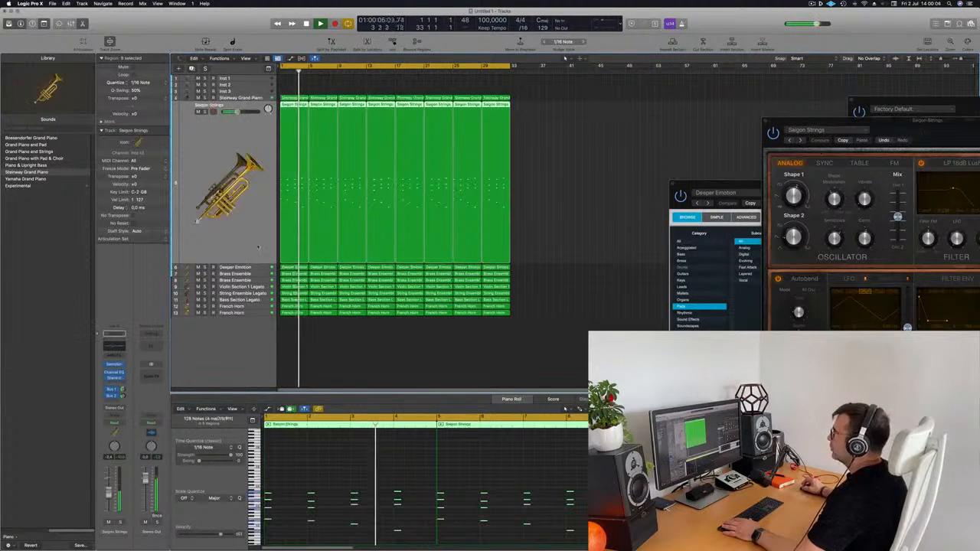
left_click(253, 272)
left_click_drag(262, 214, 262, 110)
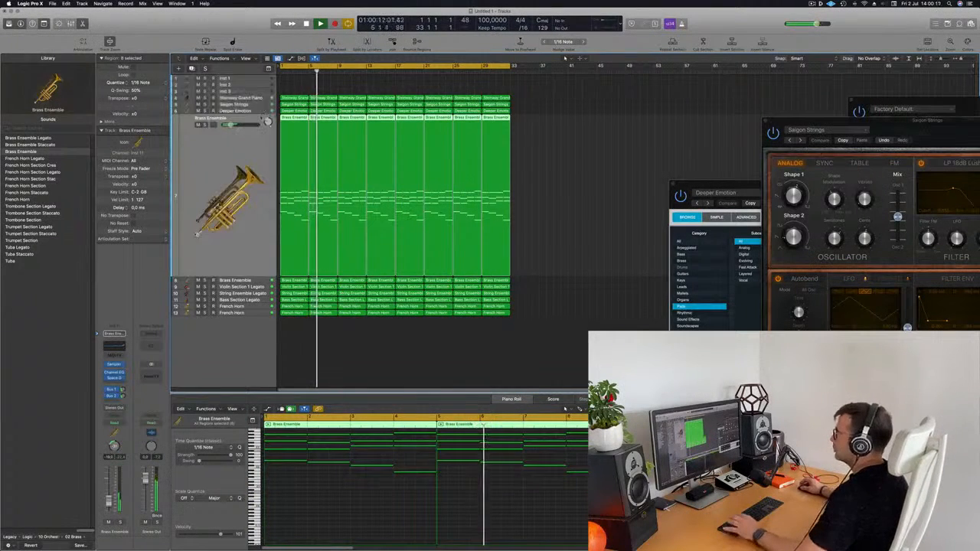
left_click(261, 275)
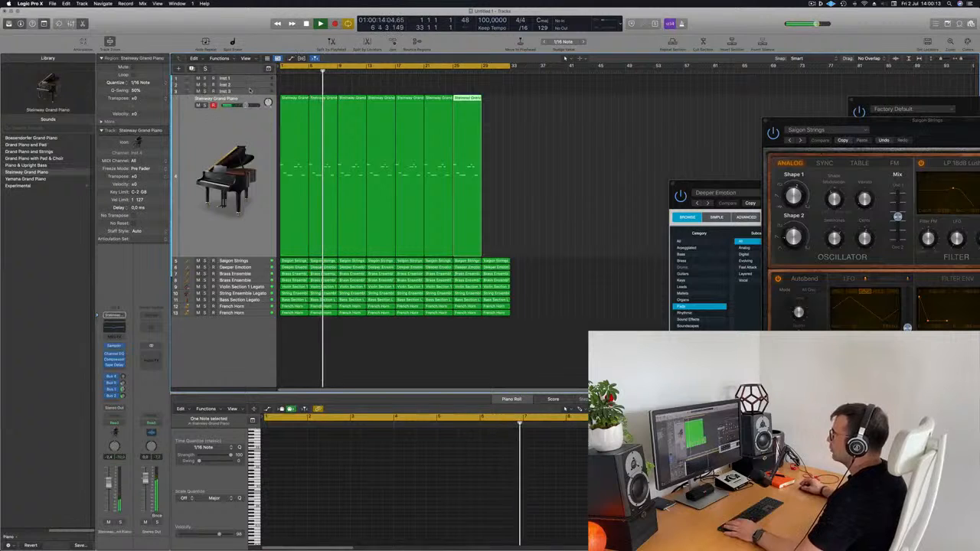
key("Up")
left_click(296, 273)
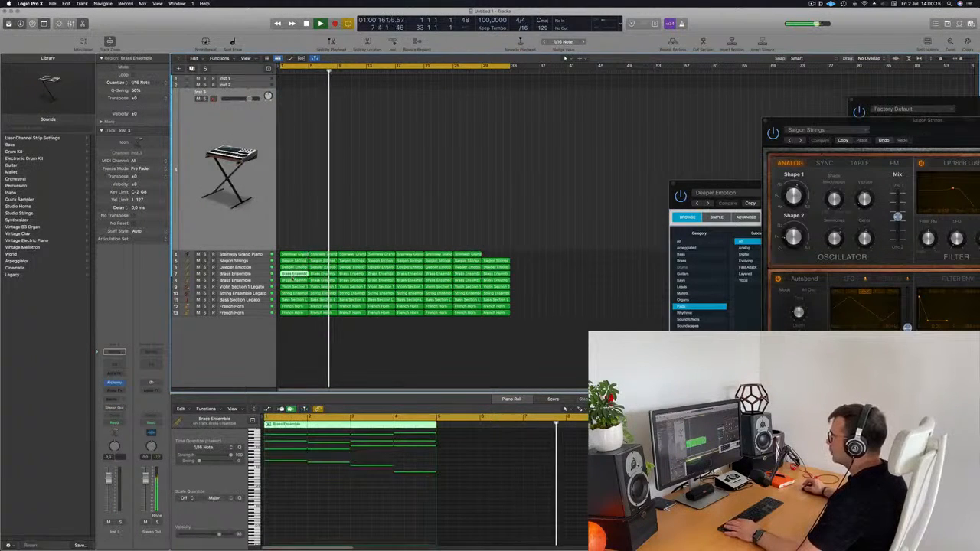
left_click_drag(295, 273, 294, 245)
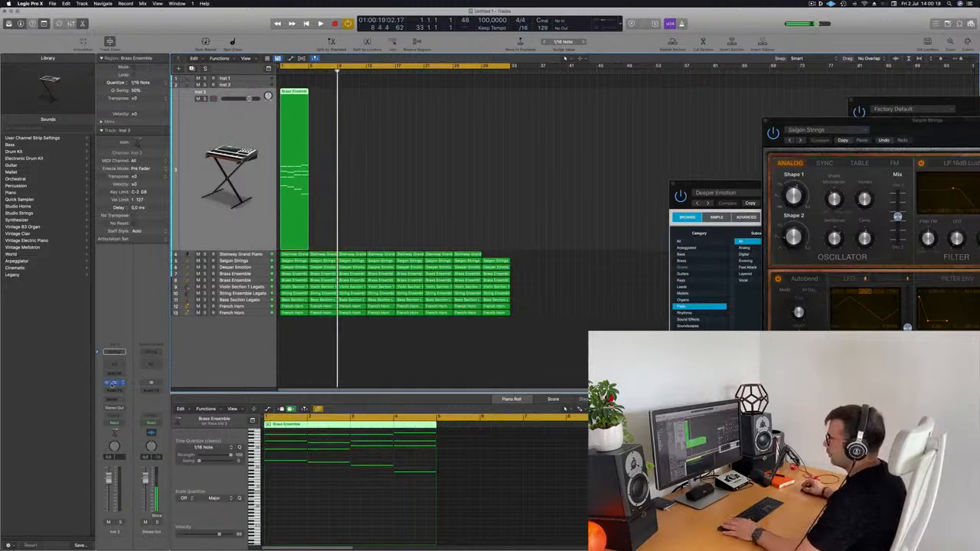
In Inst 3's Alchemy synth, filter presets to Pads, sort them by rating and load Perfect Pad 01
left_click(114, 382)
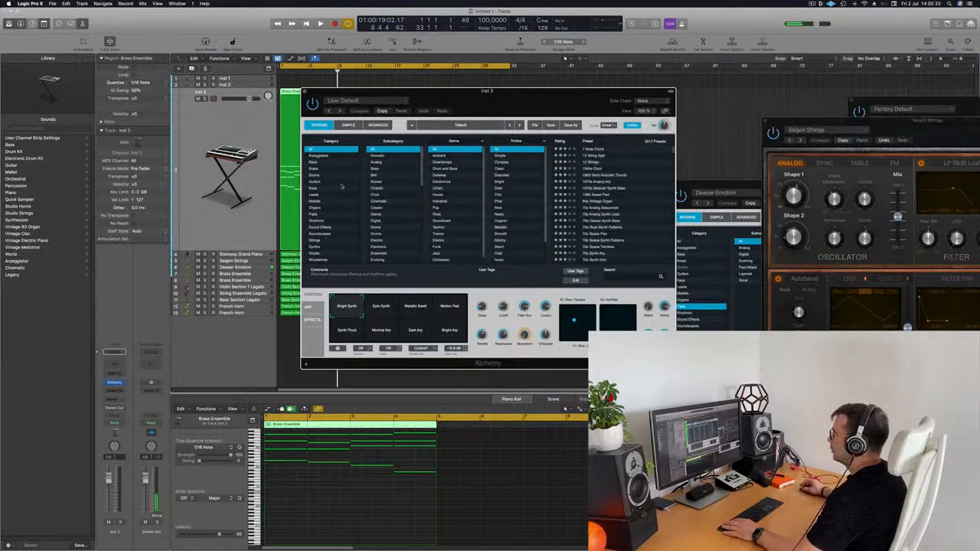
left_click(313, 214)
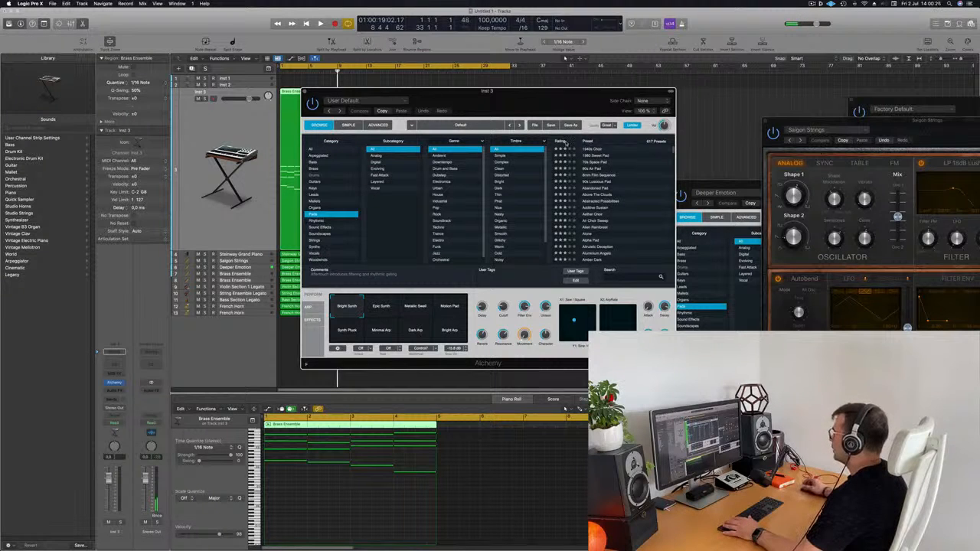
left_click(563, 142)
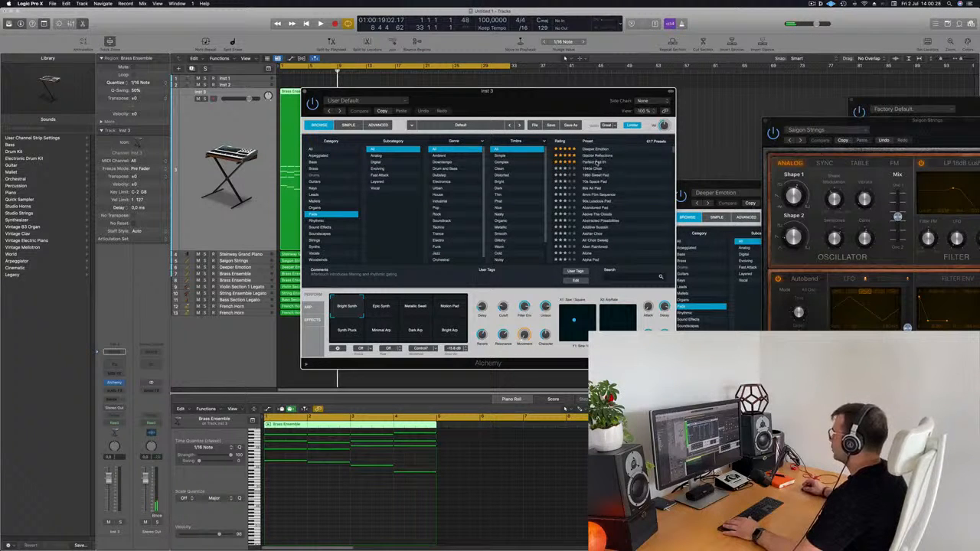
left_click_drag(577, 108, 778, 71)
left_click(566, 57)
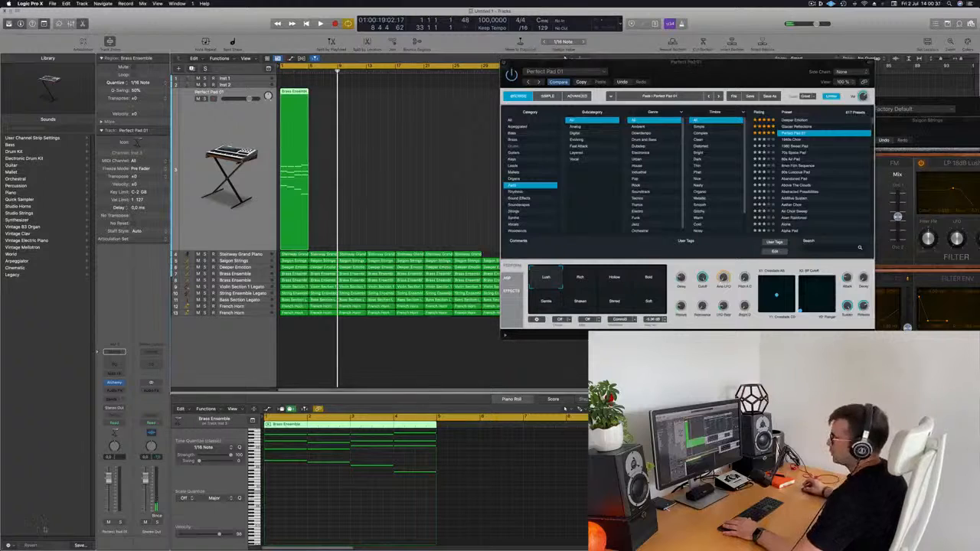
Solo the Perfect Pad 01 track during playback and switch its performance snapshot to Bold
key("Return")
key("space")
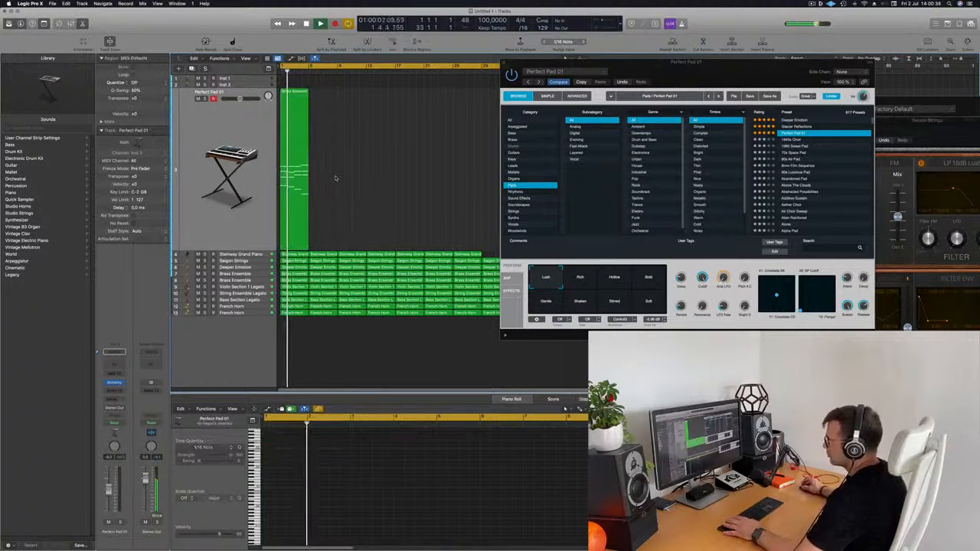
key("Return")
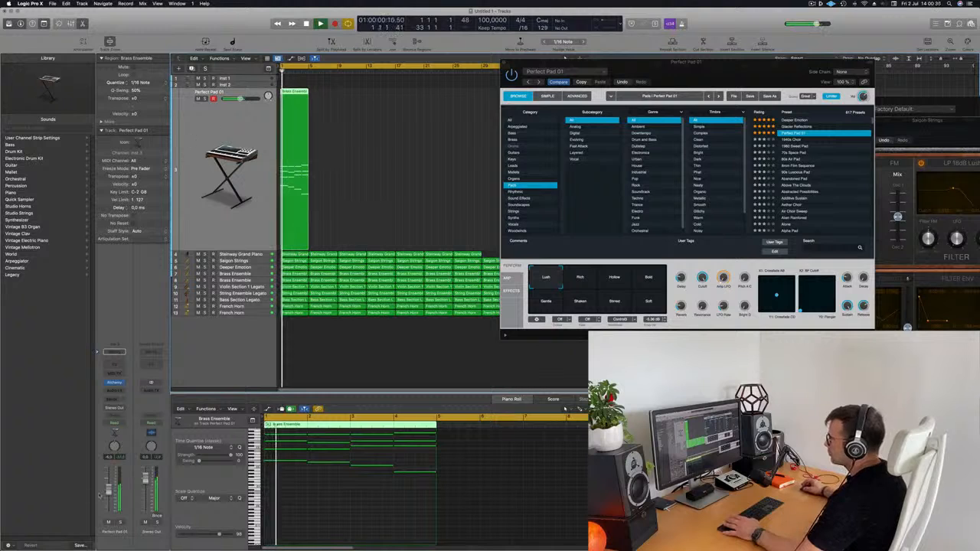
left_click(119, 522)
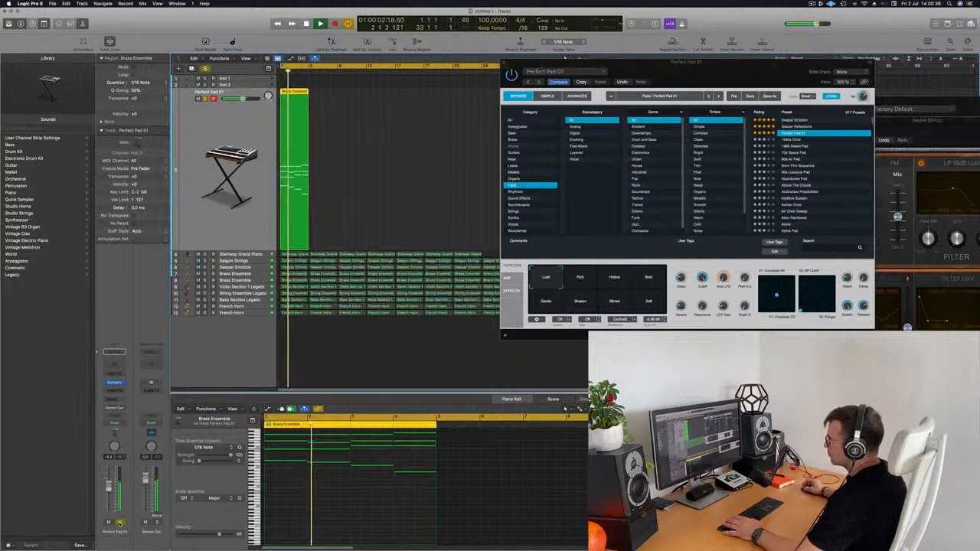
key("Return")
left_click(645, 281)
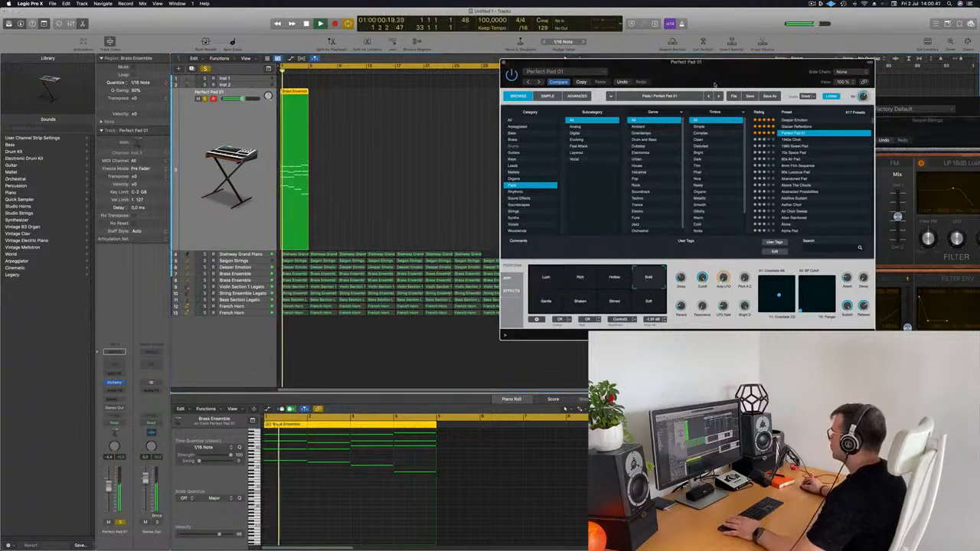
Unsolo the pad track, shift the Alchemy window clear of the regions and replay the full mix from the start
key("space")
key("space")
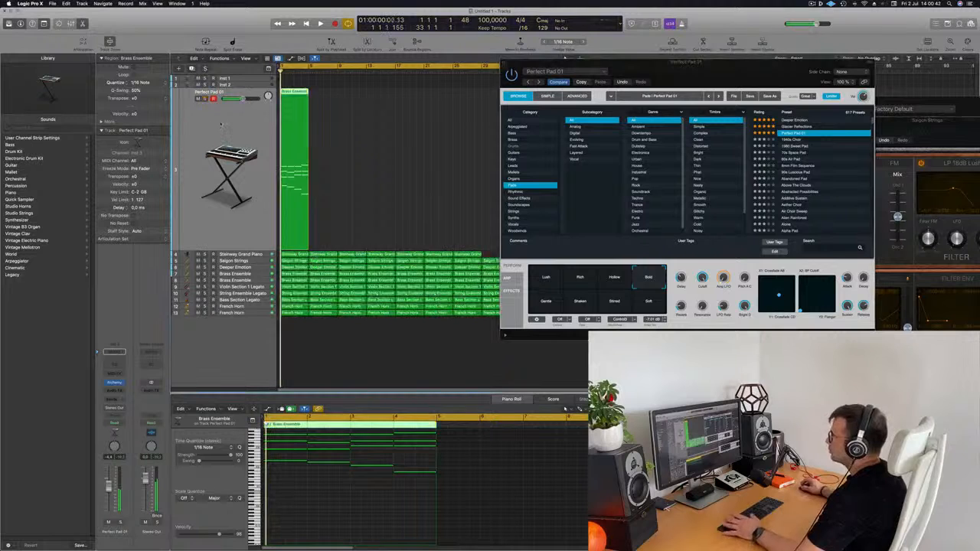
left_click_drag(686, 61, 781, 62)
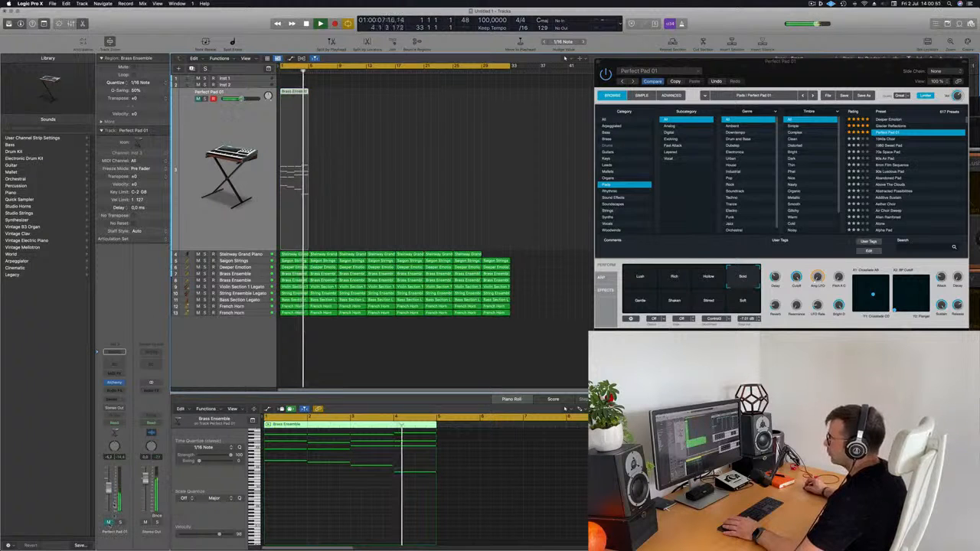
key("Return")
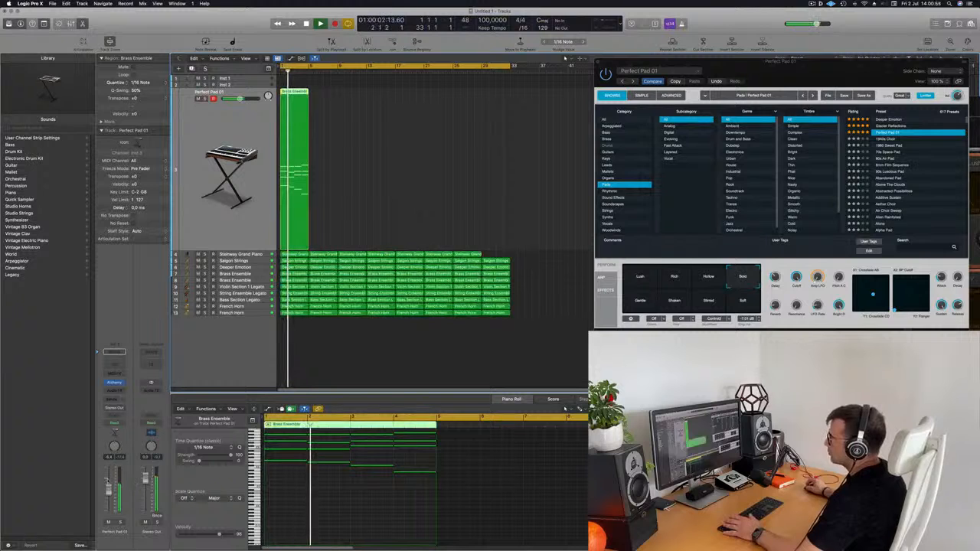
Repeat the pad track's region up to bar 33, deleting the extra copy, and repeat the last Steinway Grand Piano region once
left_click_drag(380, 162, 285, 195)
key("super+r")
key("super+r")
key("super+r")
key("super+r")
key("super+r")
key("super+r")
key("super+r")
key("super+r")
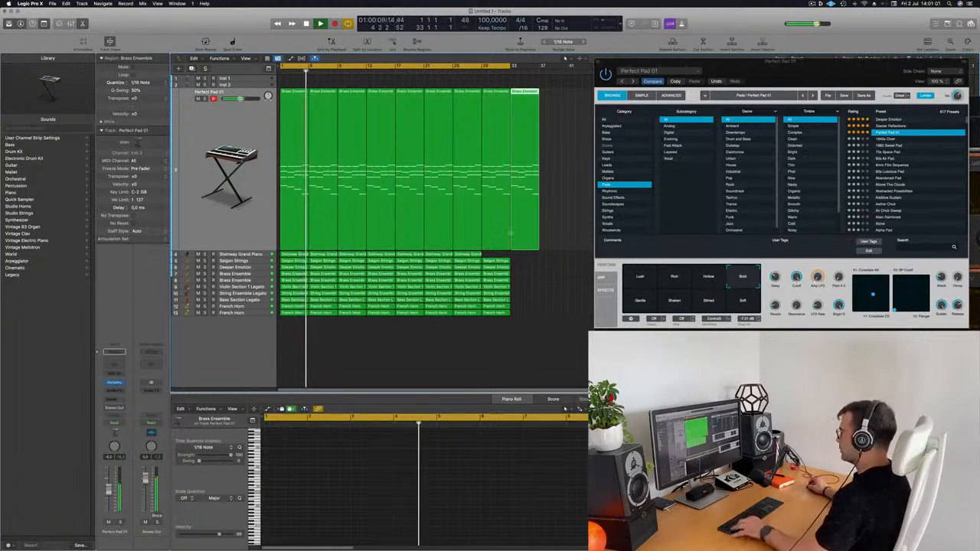
key("Delete")
left_click(469, 254)
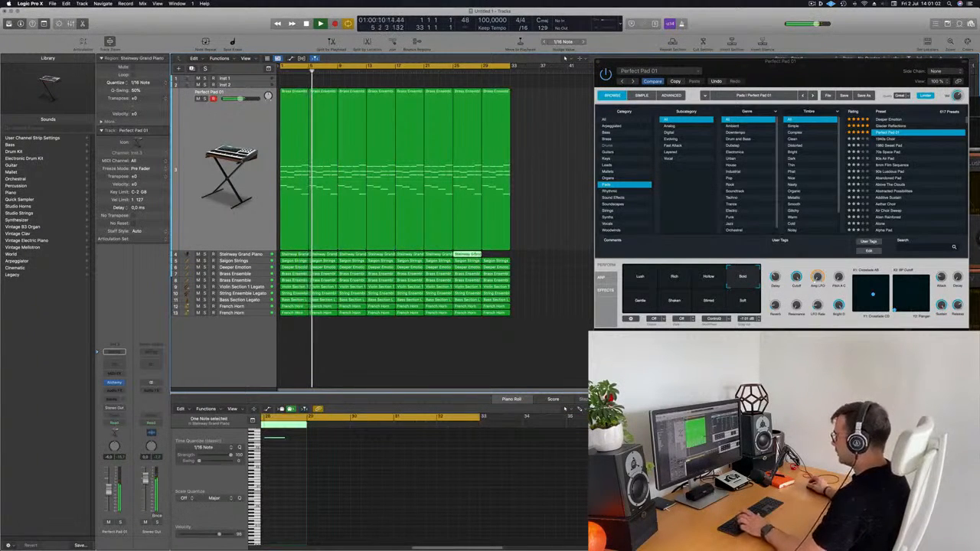
key("super+shift+a")
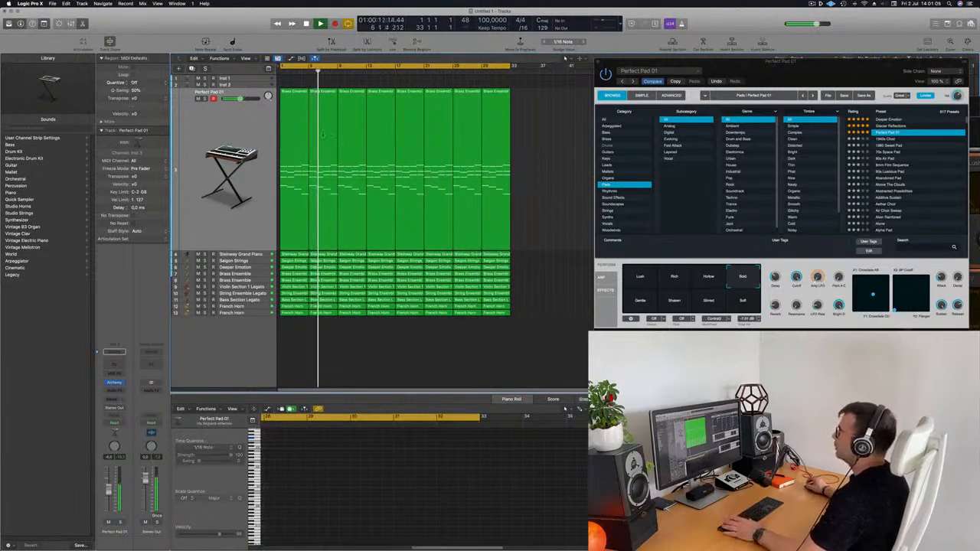
Audition the Perfect Pad 01 track from the start, briefly soloing it against the full mix
left_click(233, 133)
key("Return")
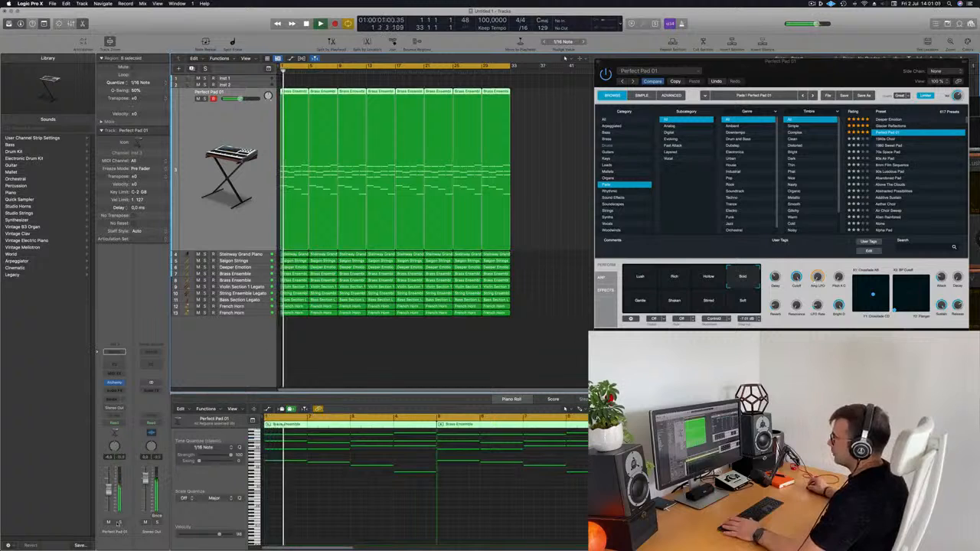
left_click(120, 522)
left_click(119, 522)
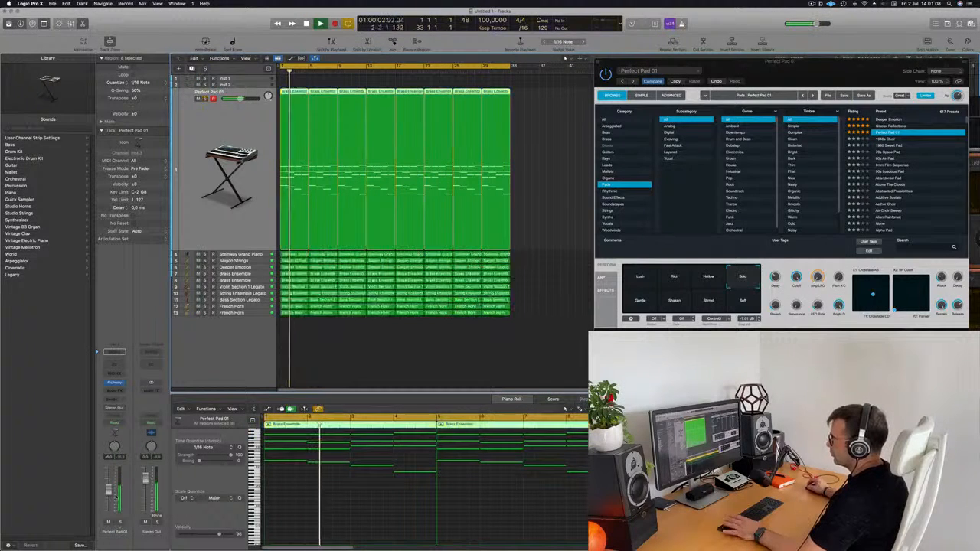
key("Return")
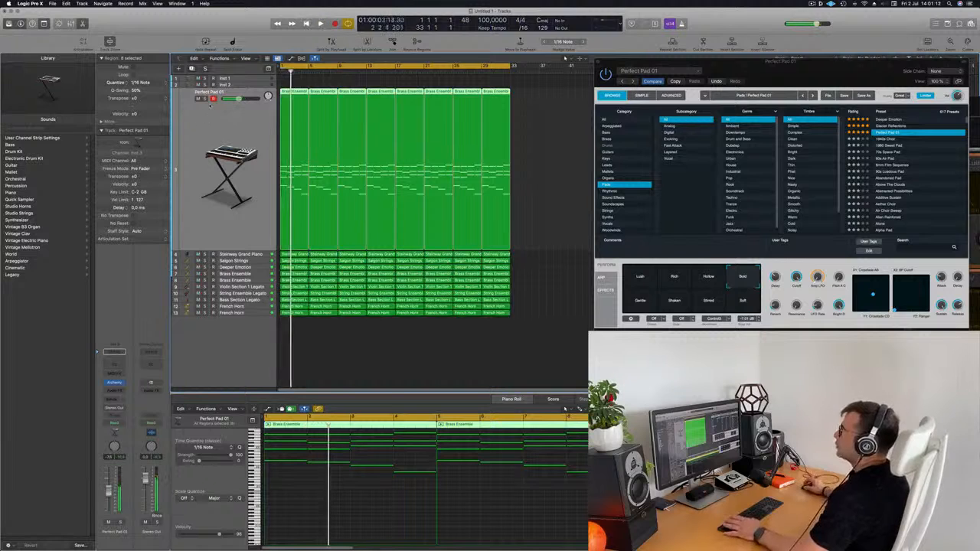
key("Return")
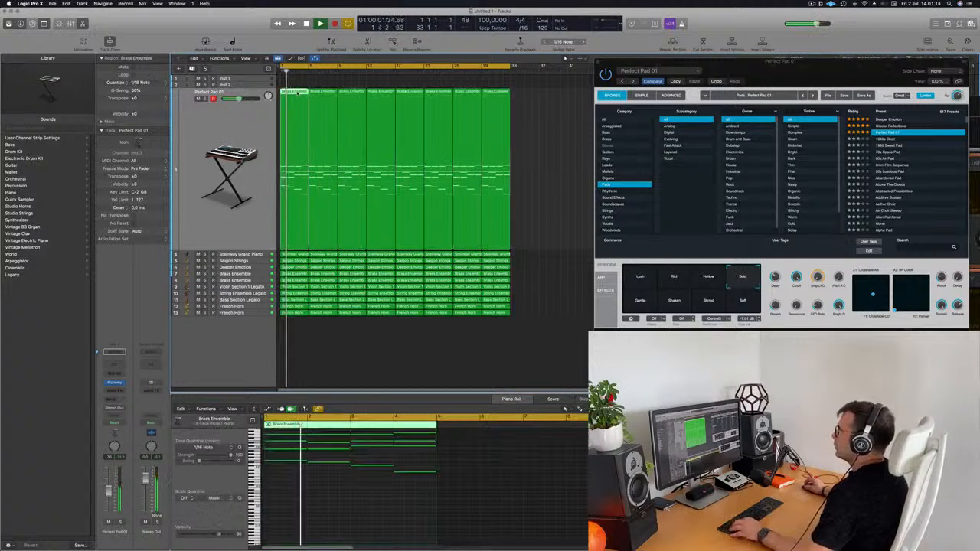
Copy the pad track's first region onto the empty Inst 2 track and delete the lowest note of each chord in it
left_click(291, 94)
key("ctrl+z")
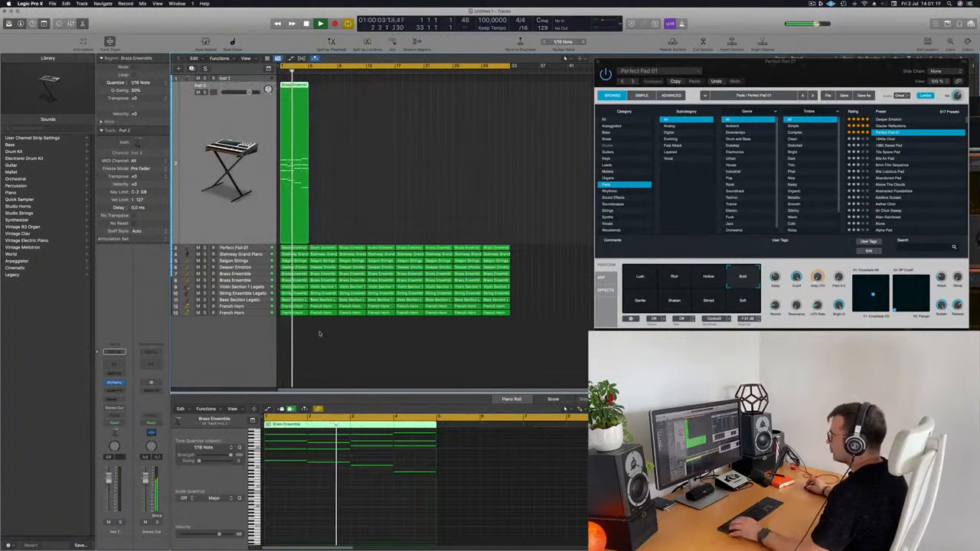
scroll(297, 484, "up", 1)
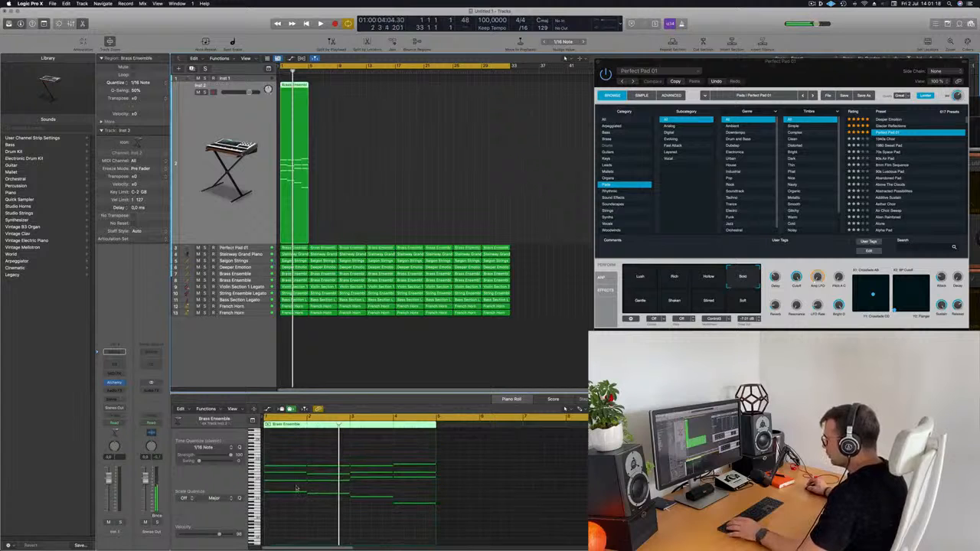
left_click_drag(295, 485, 446, 527)
key("Delete")
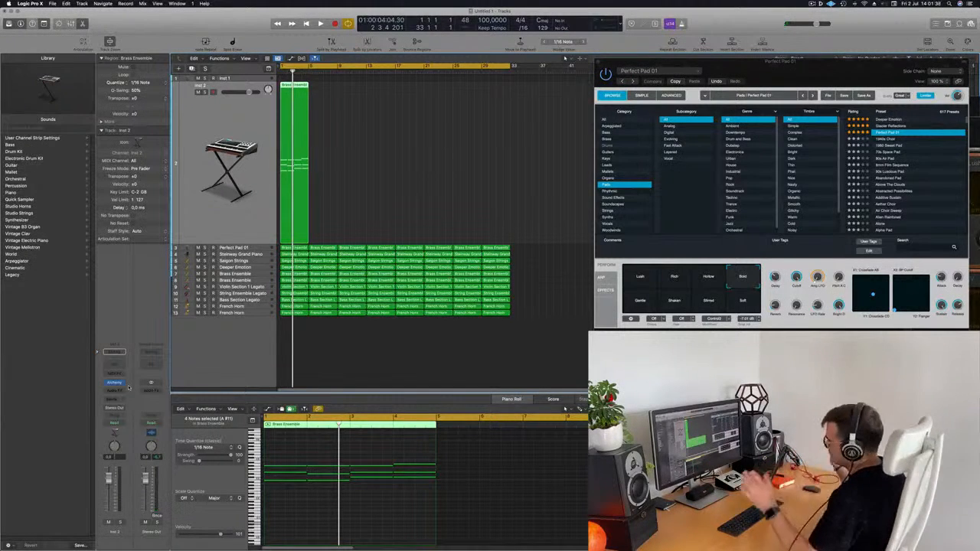
Replace Alchemy with Retro Synth on the Inst 2 track and insert an Arpeggiator MIDI effect before it
key("Return")
key("space")
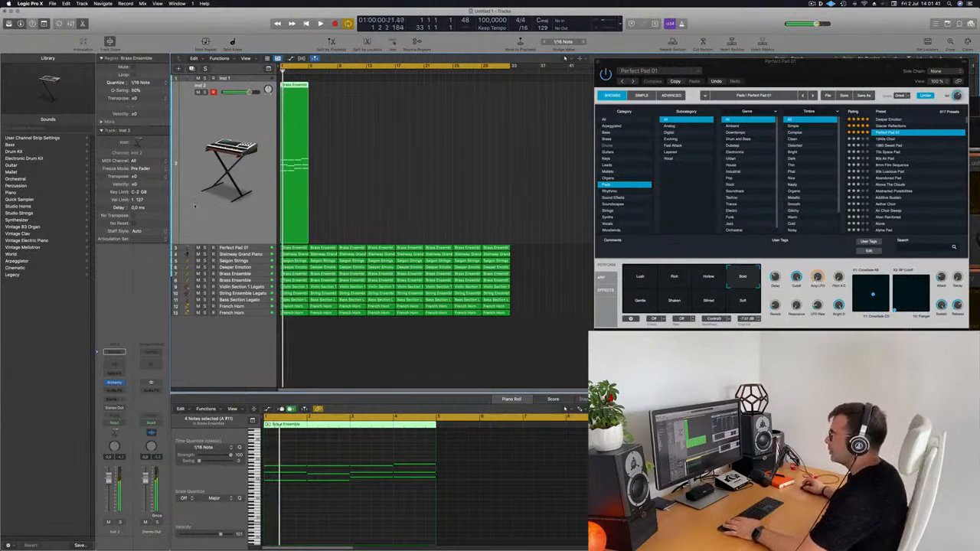
left_click(114, 383)
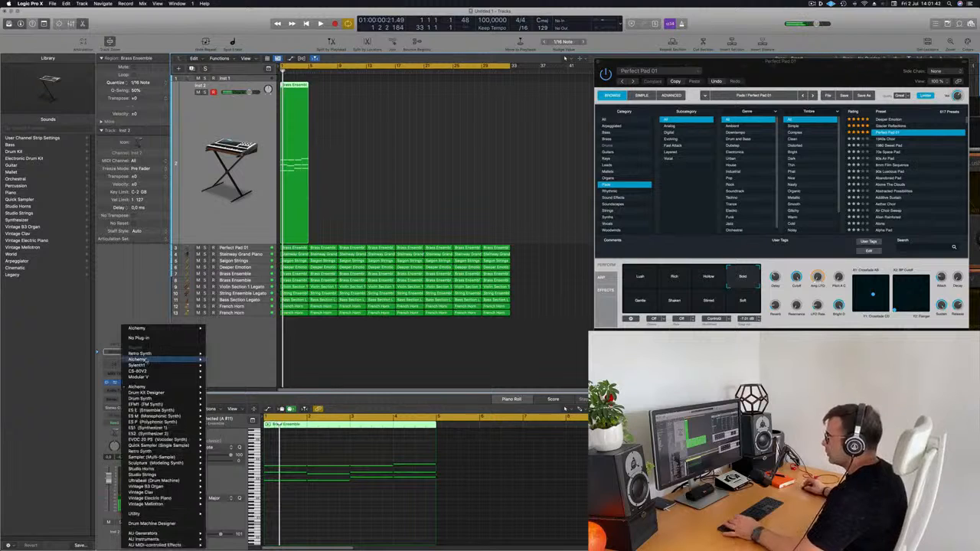
left_click(220, 353)
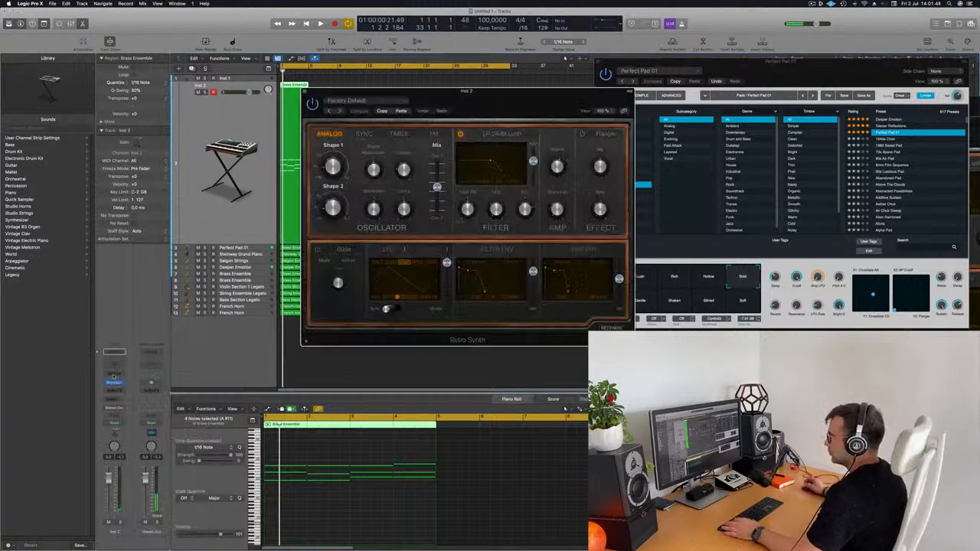
left_click(114, 373)
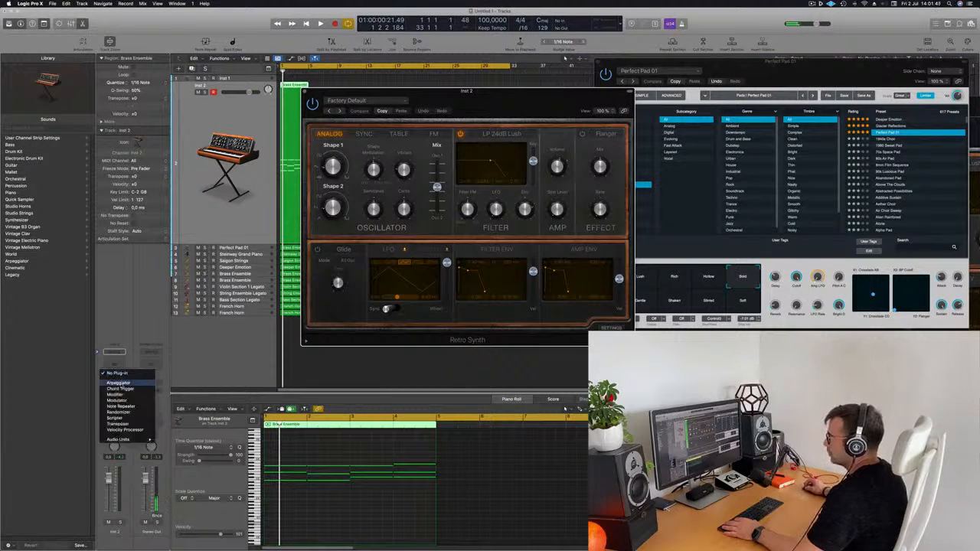
left_click(124, 380)
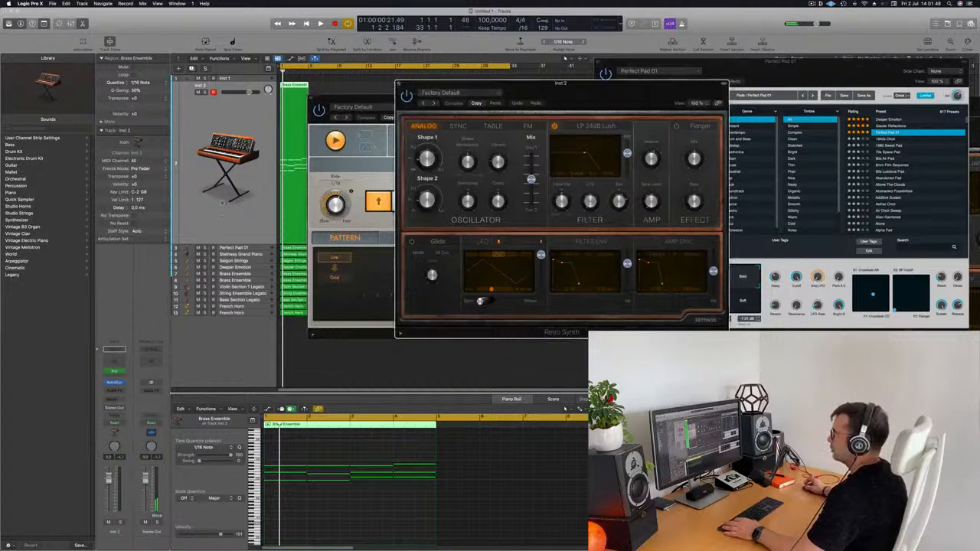
Lower the Inst 2 track's volume during playback and move the Retro Synth and Arpeggiator windows clear of the regions
key("space")
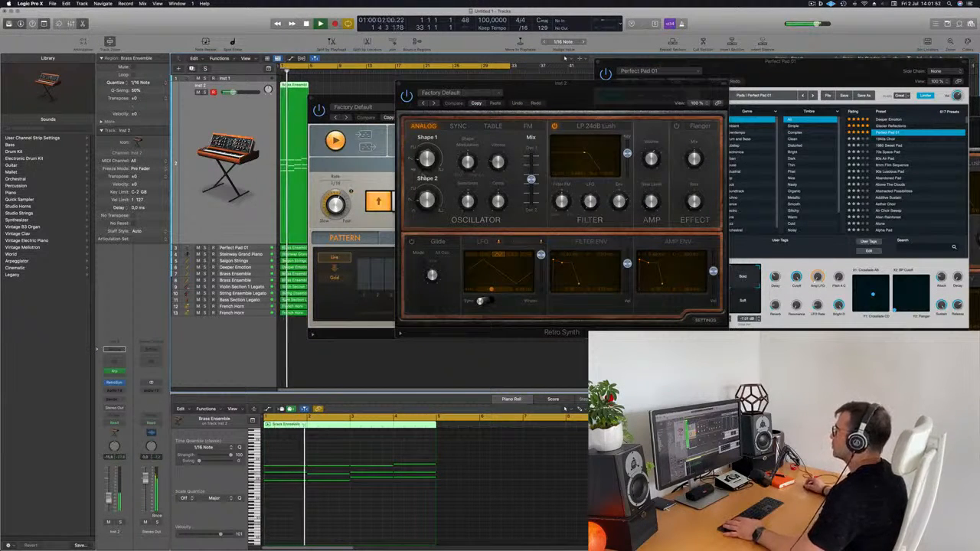
left_click_drag(536, 84, 734, 78)
left_click_drag(504, 99, 407, 181)
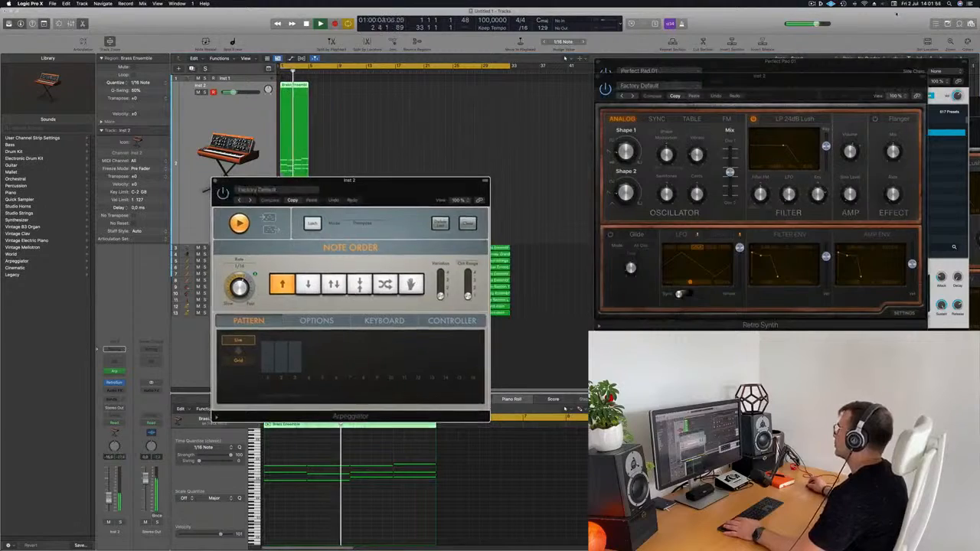
left_click_drag(766, 76, 636, 76)
left_click_drag(407, 181, 882, 115)
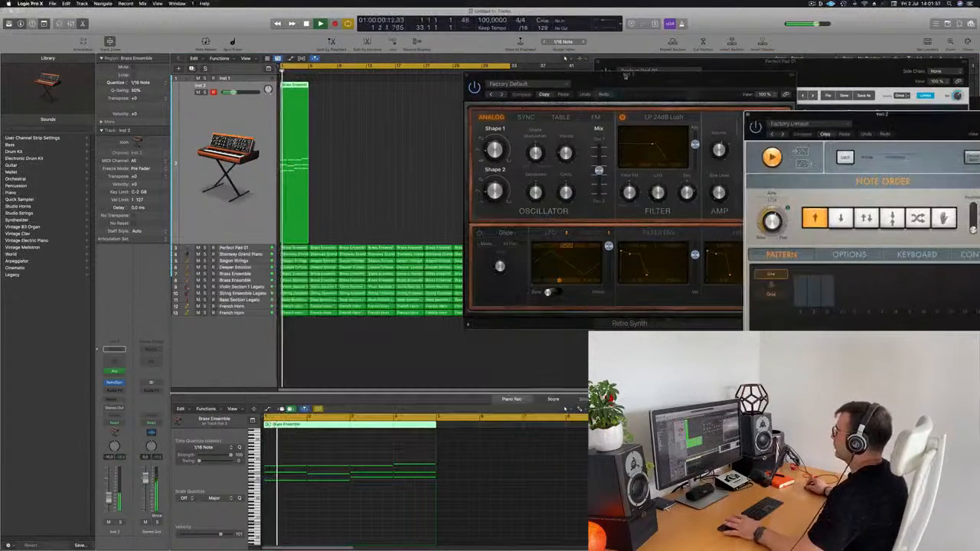
Lower the Retro Synth's filter cutoff and raise the Inst 2 track's volume while the arrangement plays
left_click_drag(628, 74, 541, 79)
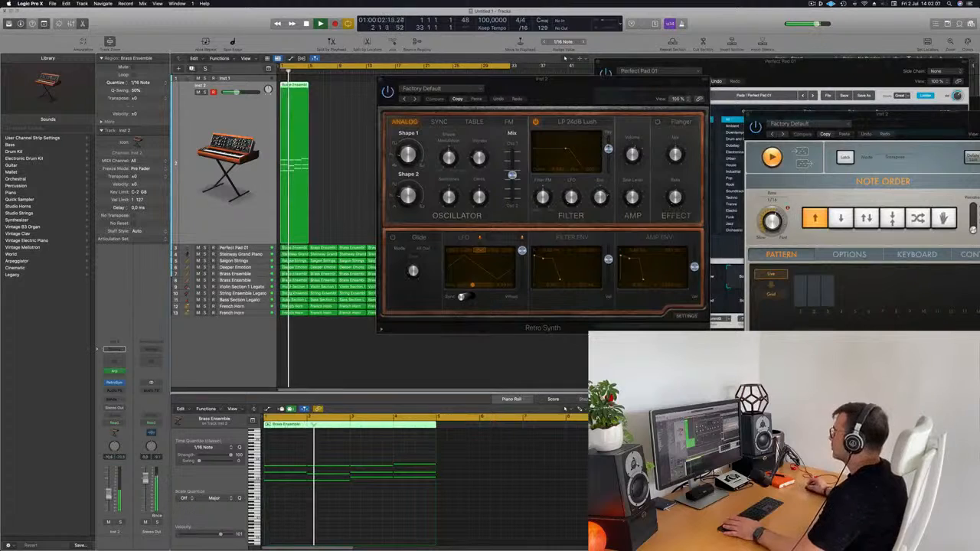
left_click_drag(566, 150, 560, 148)
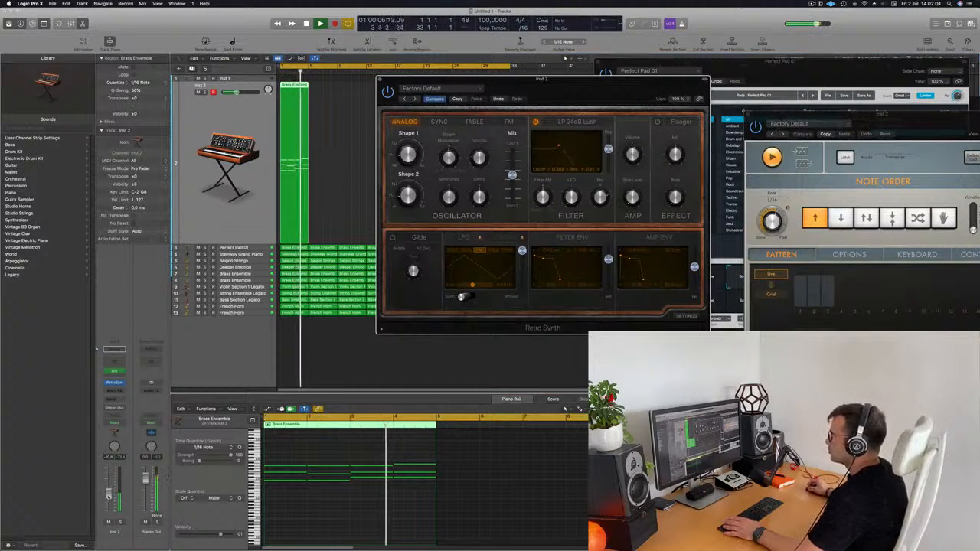
left_click(555, 147)
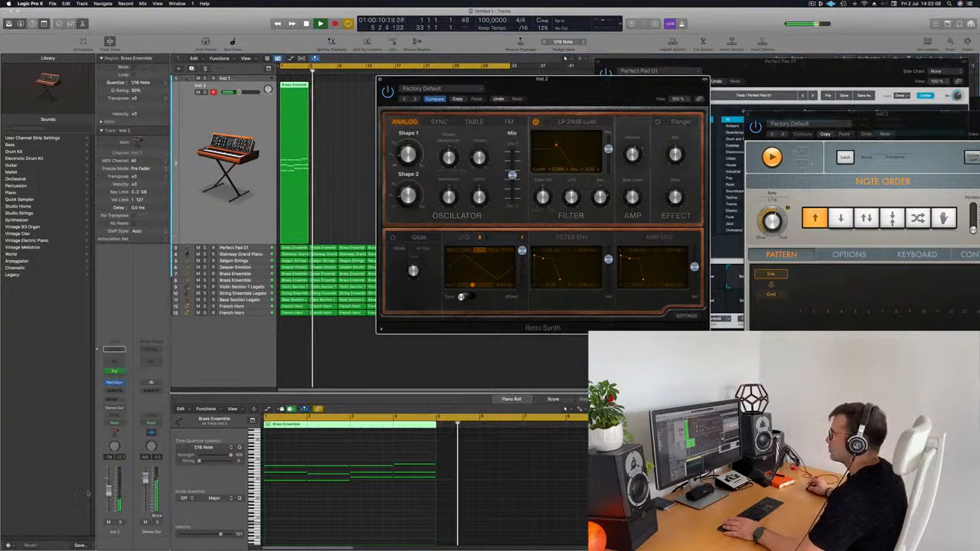
key("space")
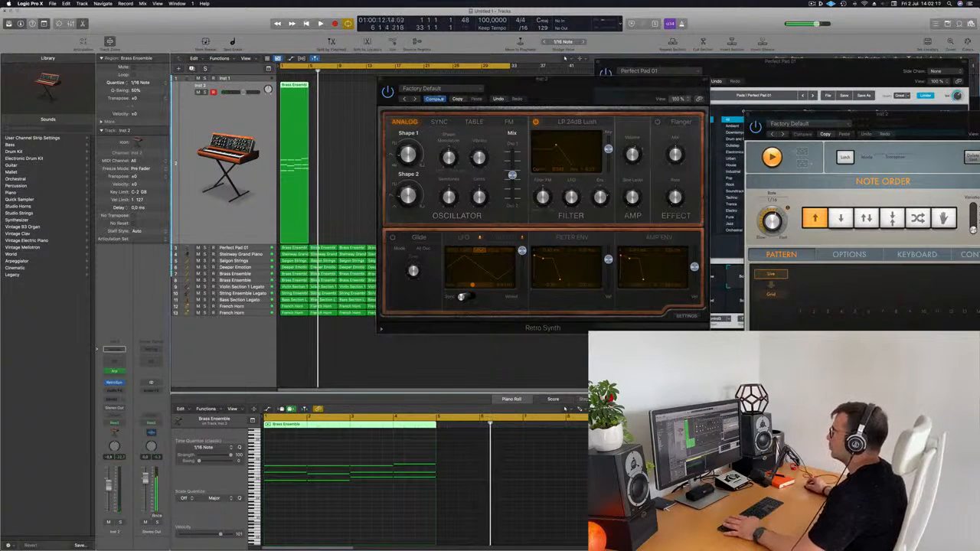
Repeat the Inst 2 region until its copies fill the track up to bar 33
key("super+r")
key("super+r")
key("super+r")
key("super+r")
key("super+r")
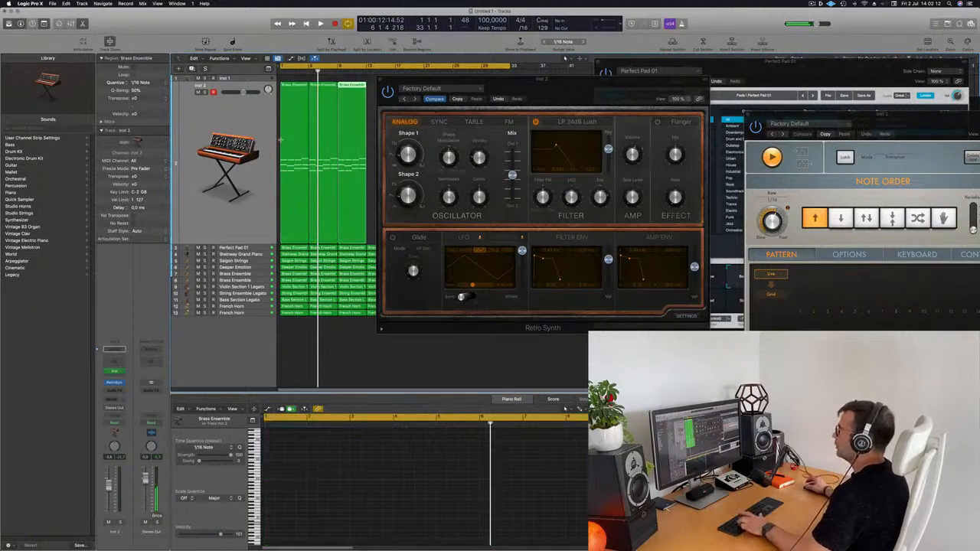
left_click_drag(460, 79, 669, 88)
key("super+r")
key("super+r")
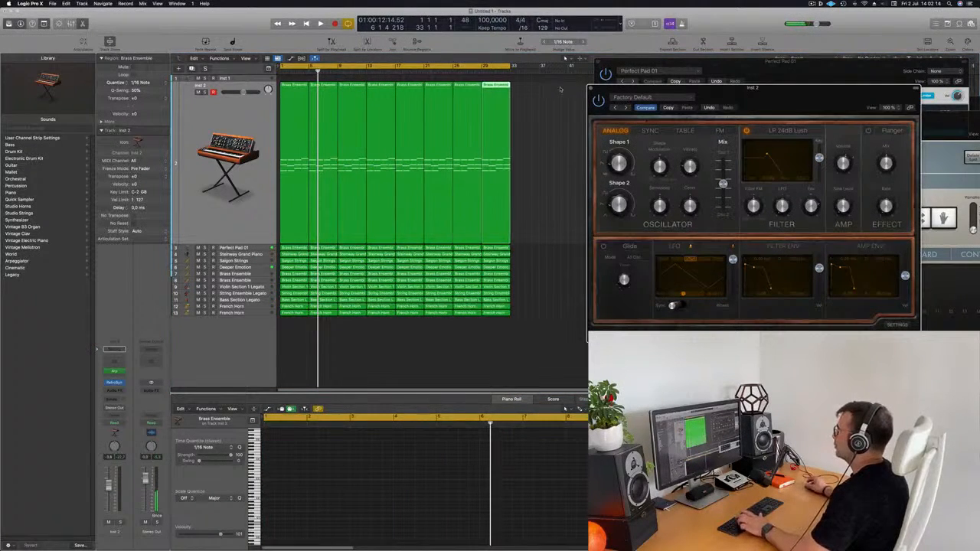
left_click_drag(750, 97, 467, 93)
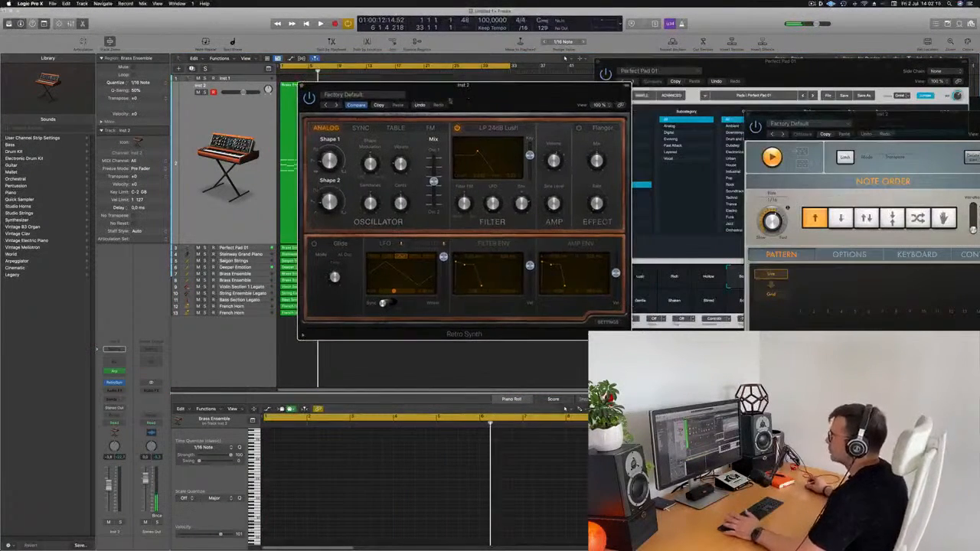
Add sends from the Inst 2 track to Bus 2 and Bus 1 during playback and close the Retro Synth window
key("space")
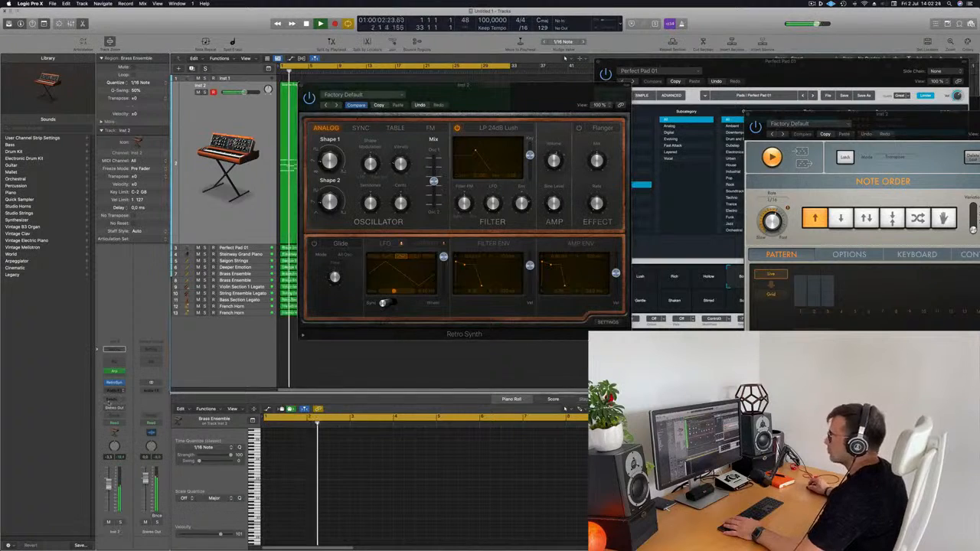
left_click(115, 399)
mouse_move(115, 409)
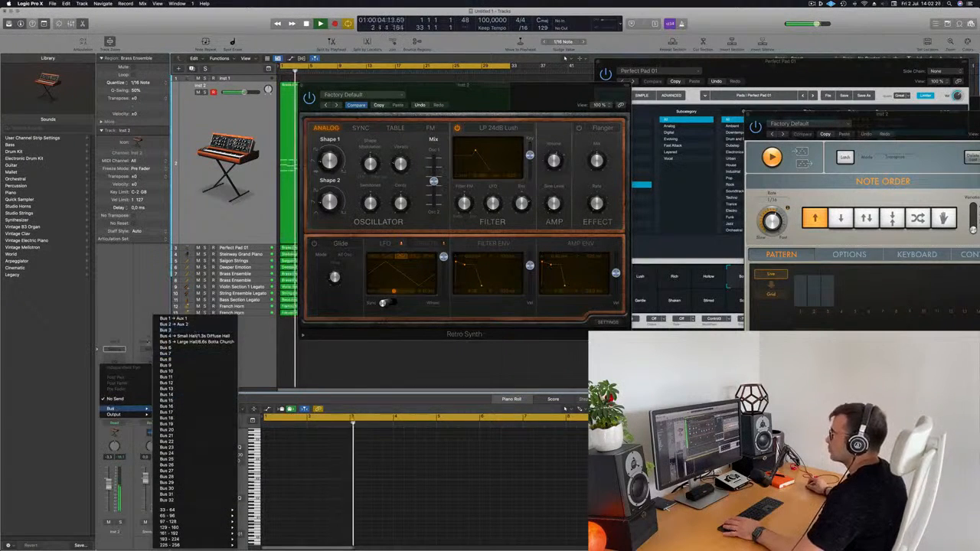
left_click(180, 324)
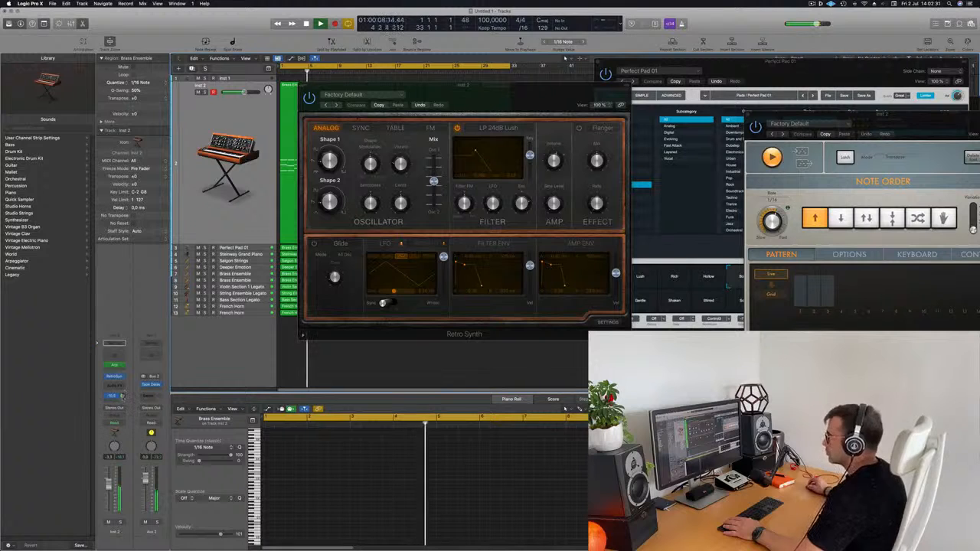
left_click(114, 405)
mouse_move(118, 411)
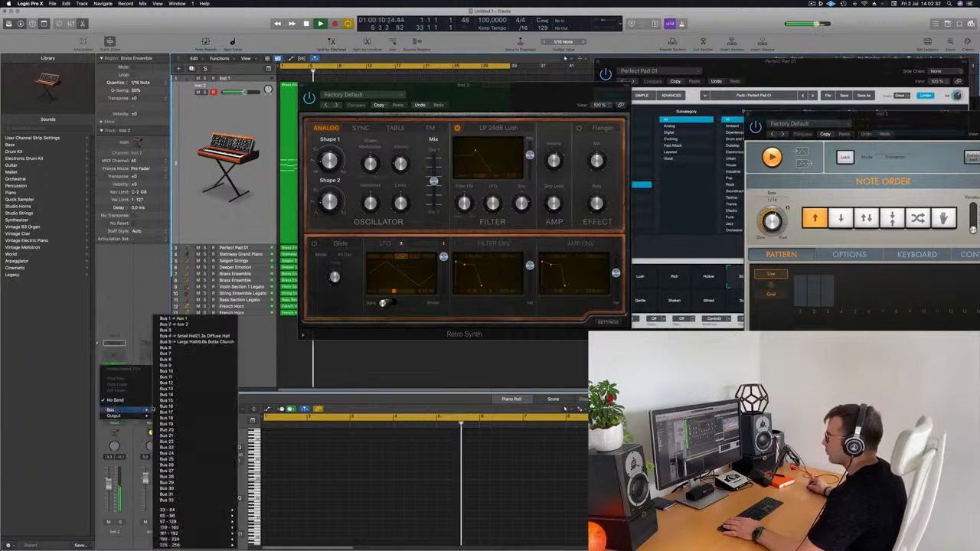
left_click(195, 320)
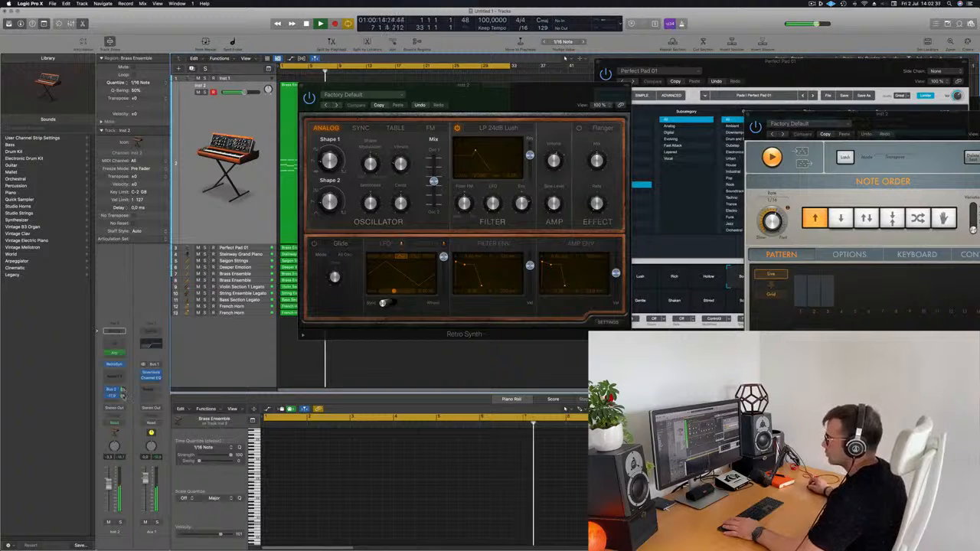
left_click_drag(433, 91, 543, 143)
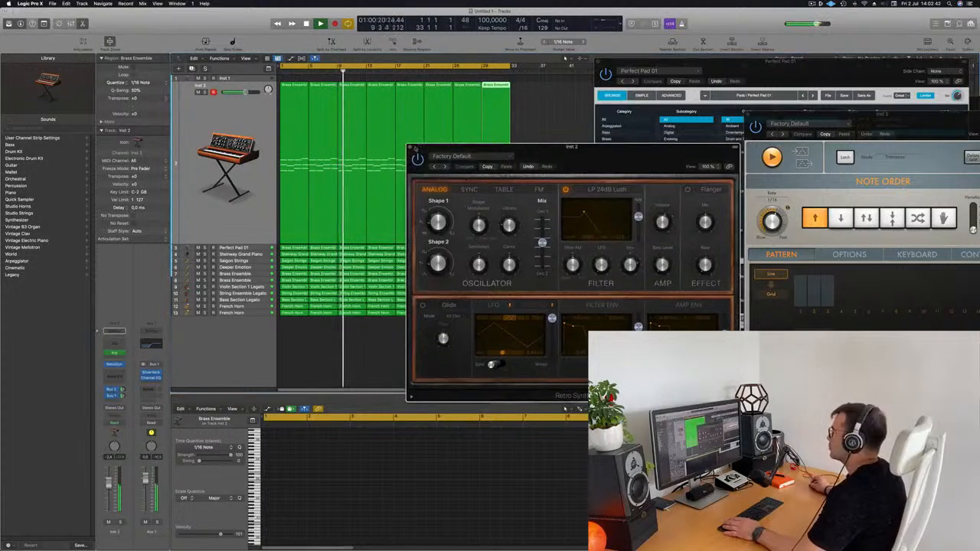
left_click(413, 143)
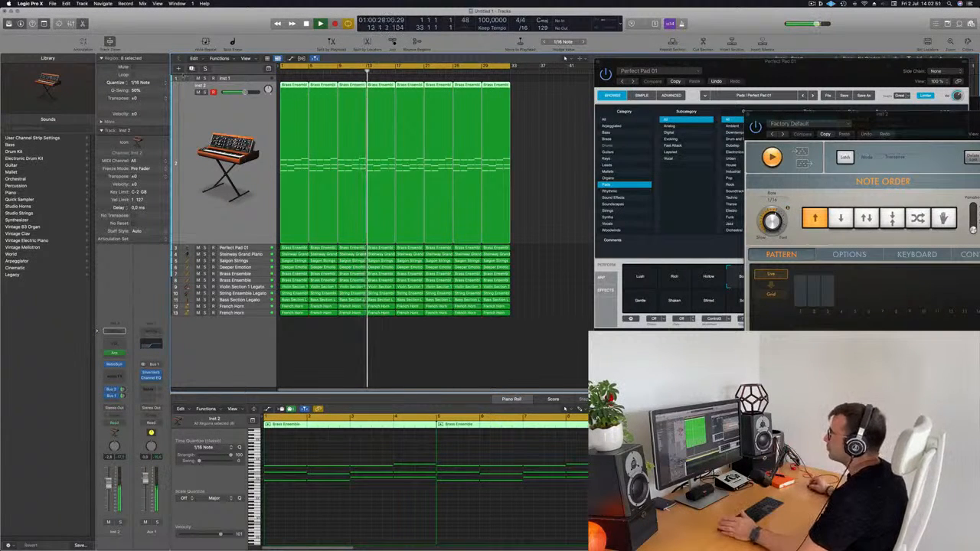
Delete the empty Inst 1 track and compare the mix with and without the Steinway Grand Piano
key("super+BackSpace")
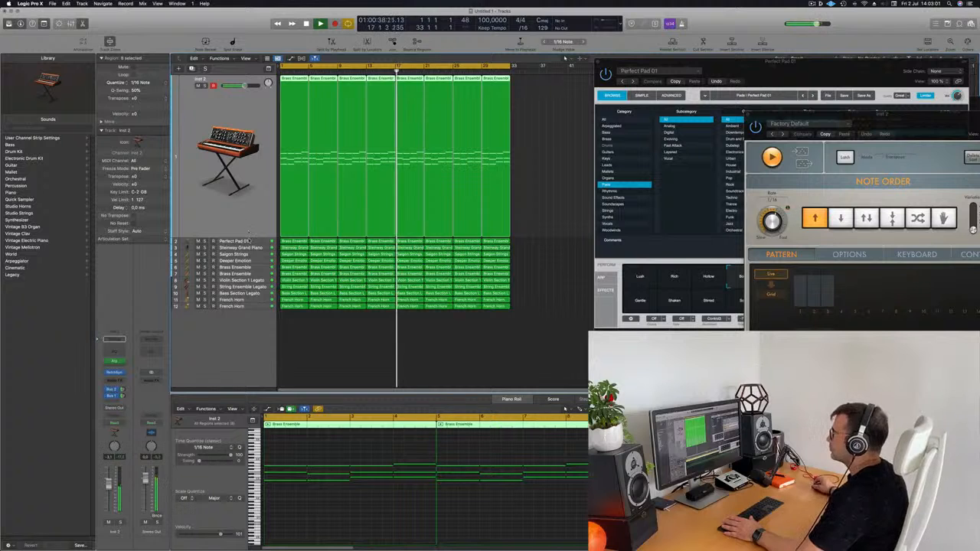
left_click(251, 246)
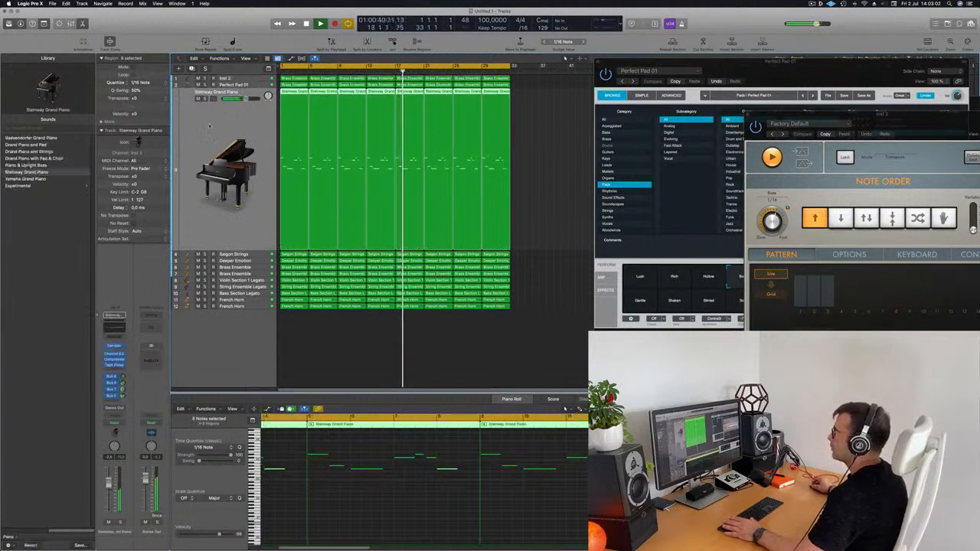
key("Return")
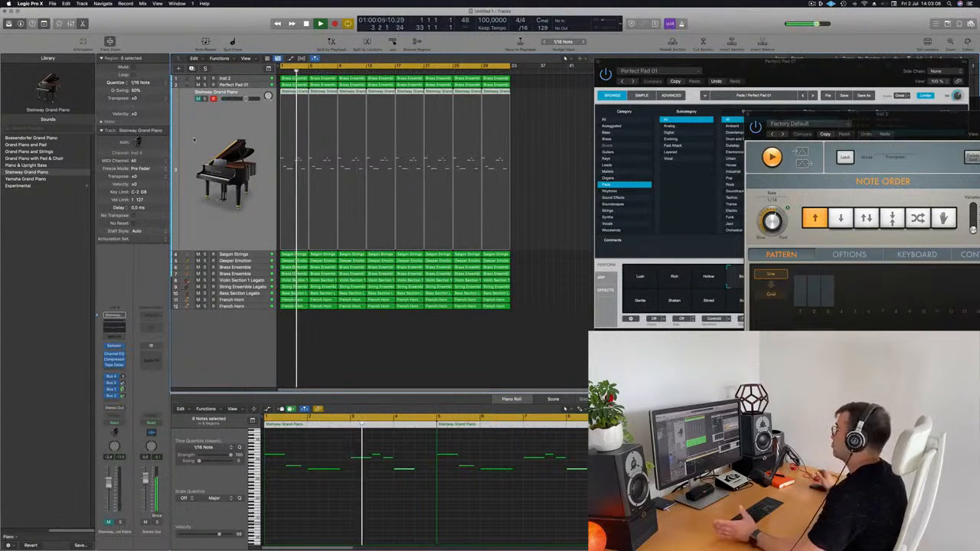
key("space")
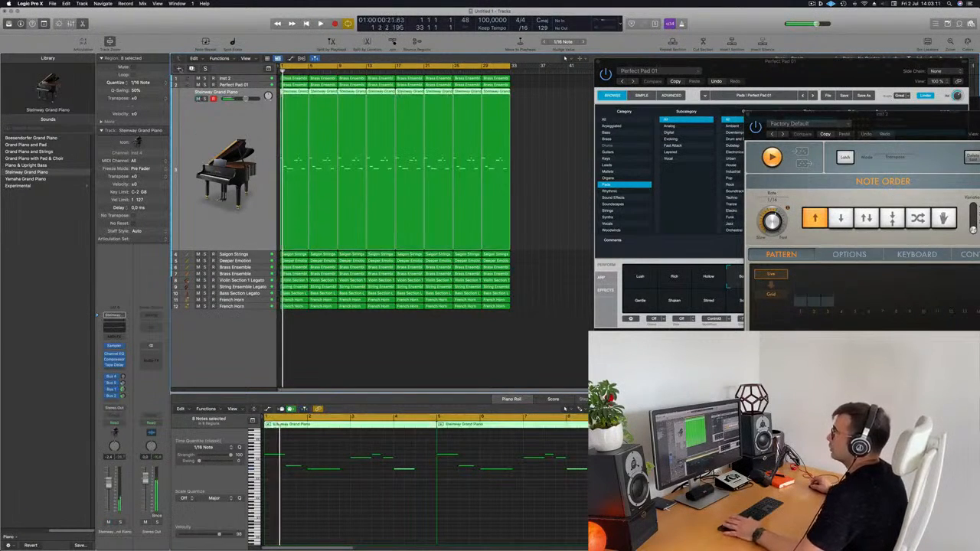
Duplicate the Steinway Grand Piano track, copy all its regions onto the duplicate and mute the original
key("super+d")
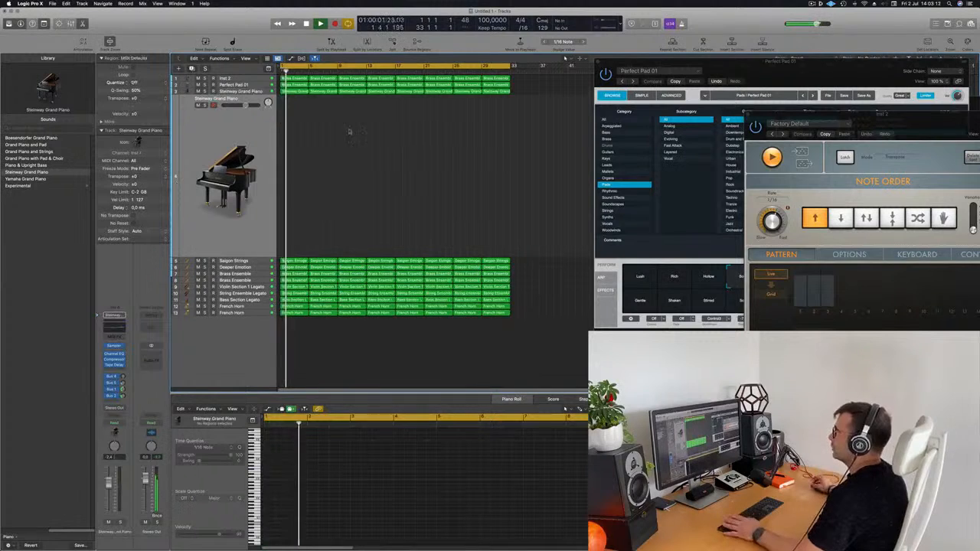
left_click_drag(349, 131, 297, 230)
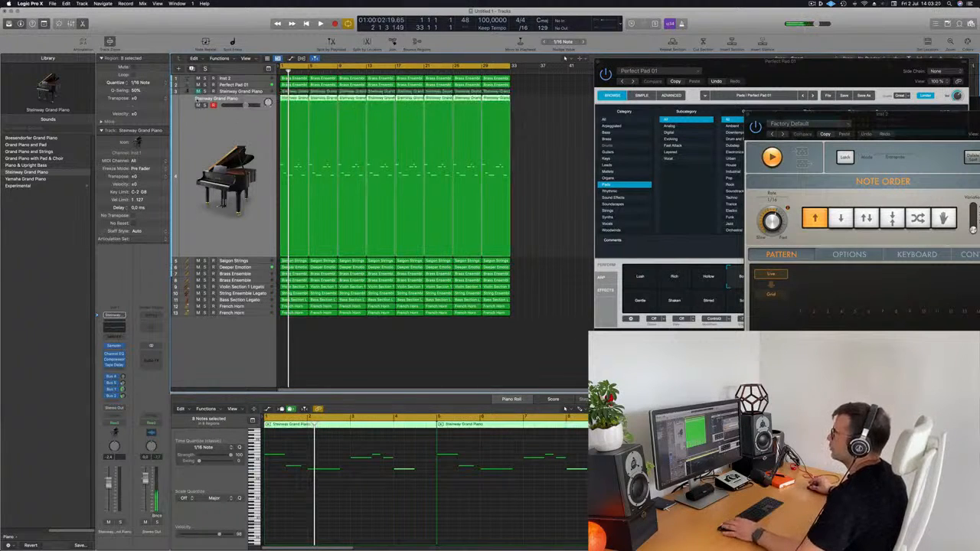
key("space")
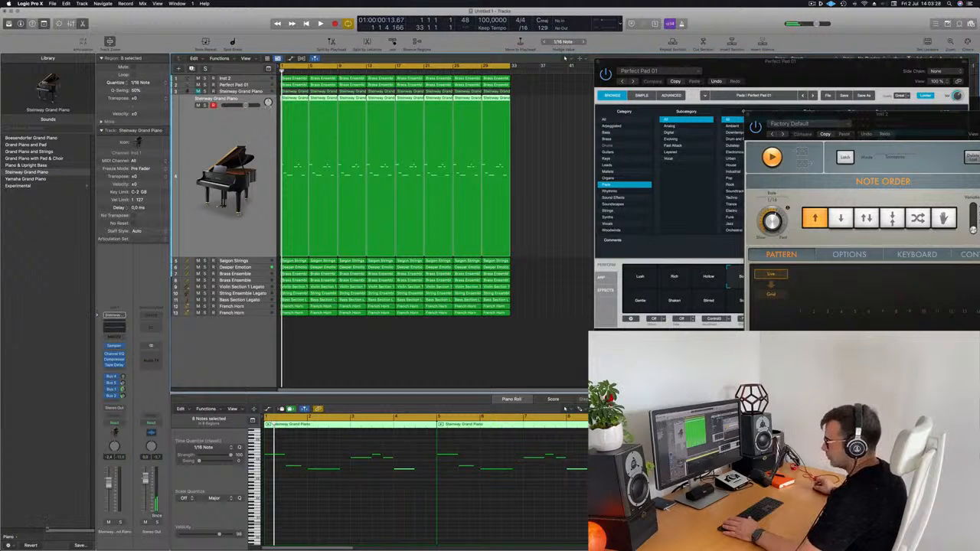
Load the 16mm Dream Sequence patch from the plucked synthesizer sounds onto the duplicated piano track and audition it
key("Left")
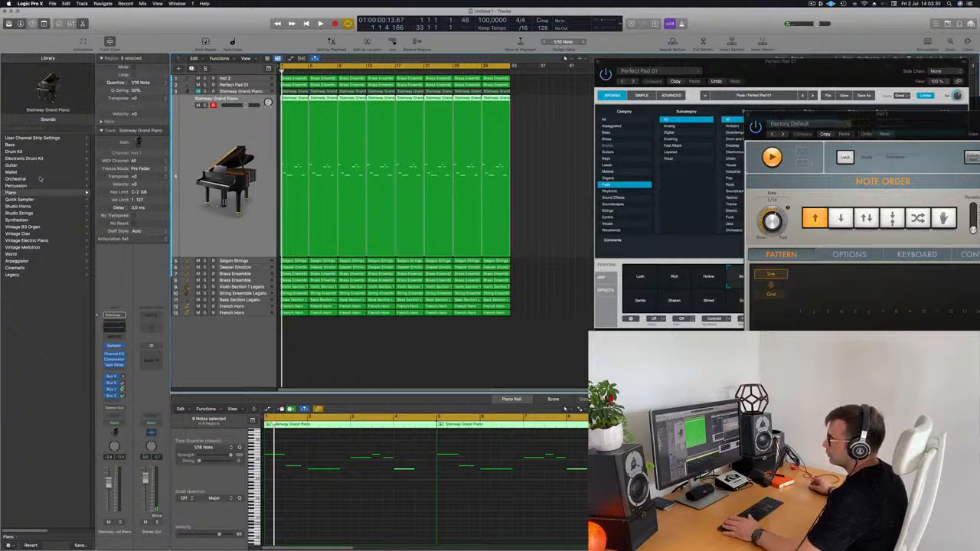
left_click(25, 221)
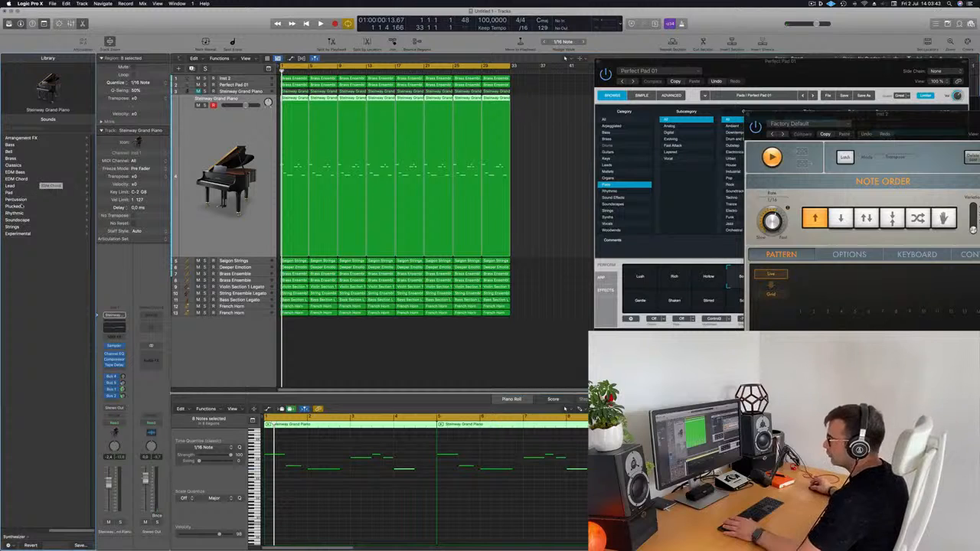
left_click(21, 206)
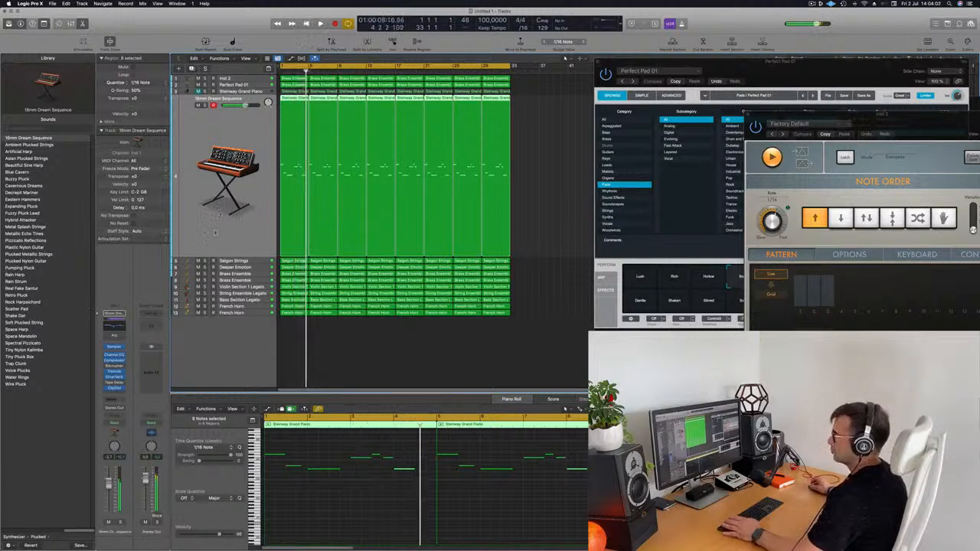
key("space")
Add sends from the 16mm Dream Sequence track to Bus 1 and Bus 2
left_click(113, 399)
mouse_move(111, 409)
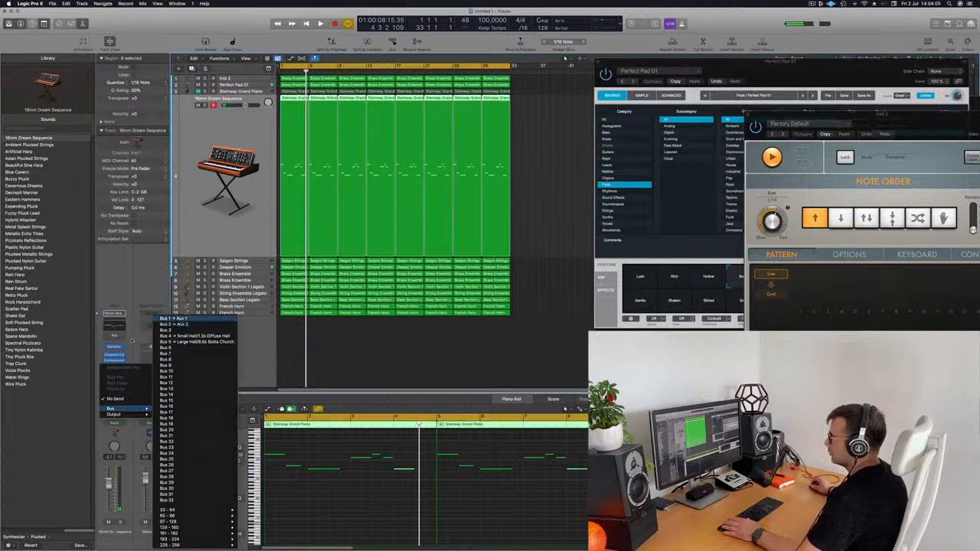
key("Return")
key("space")
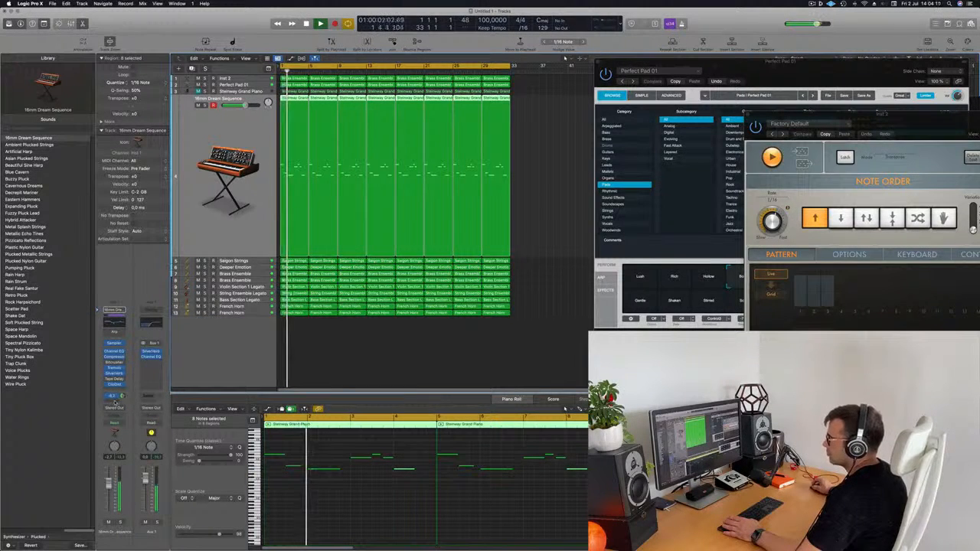
left_click(114, 396)
mouse_move(115, 410)
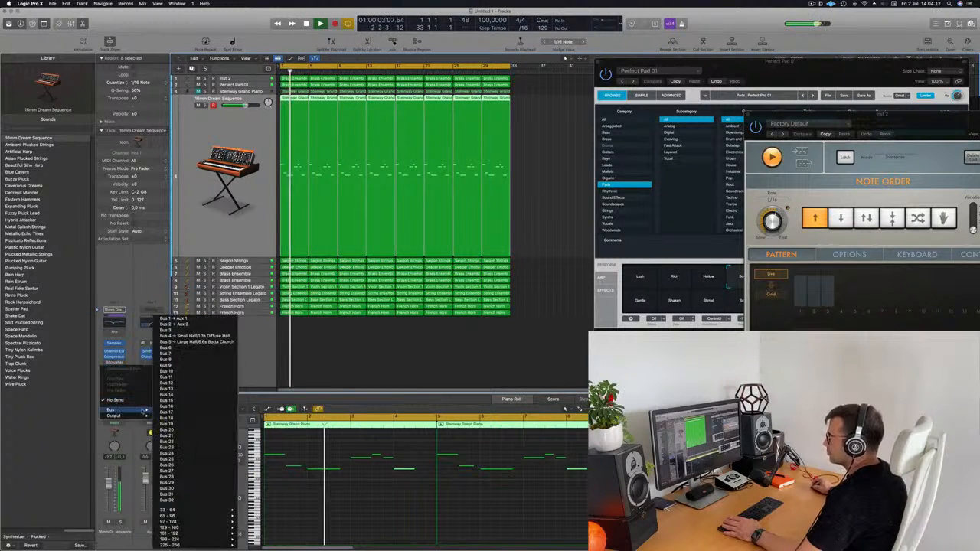
left_click(179, 326)
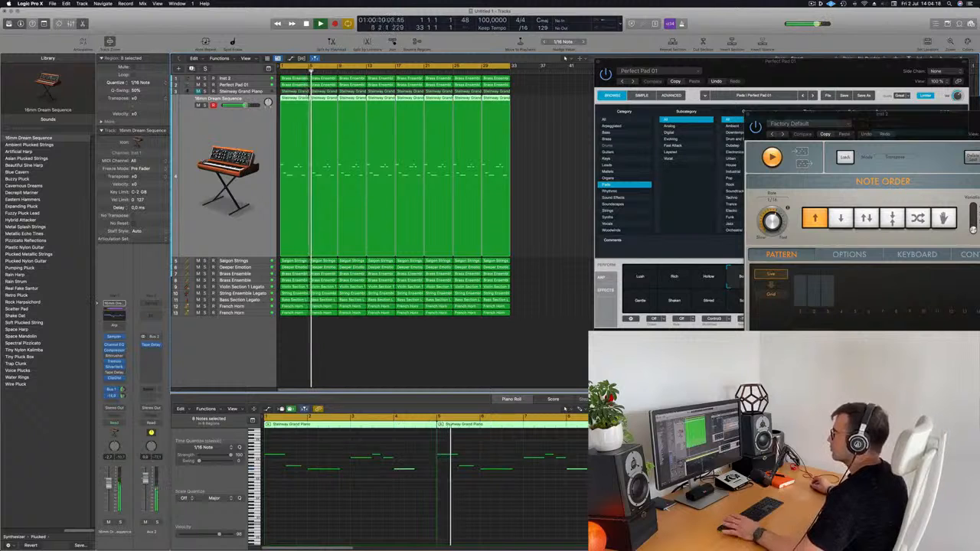
Play from the start and briefly solo the 16mm Dream Sequence track to compare it with the full mix
key("space")
key("space")
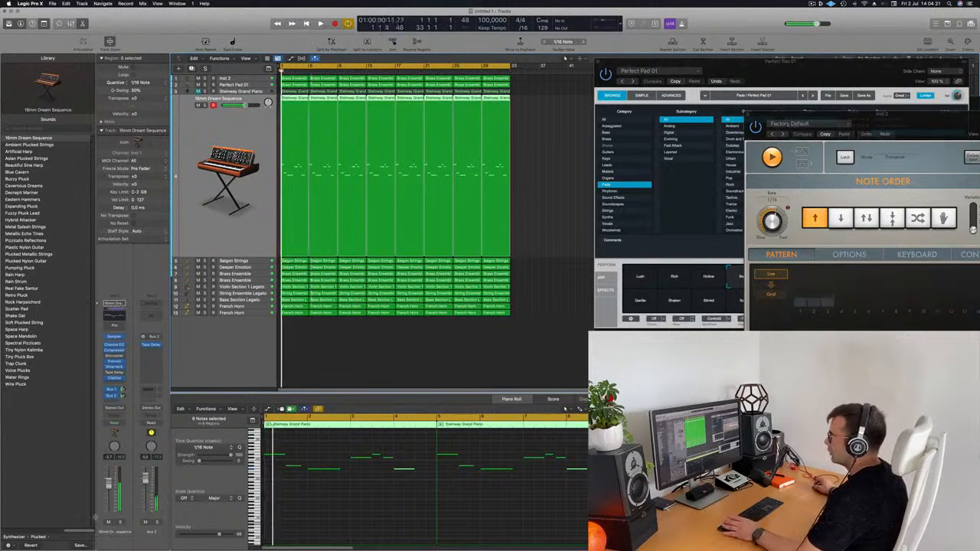
left_click(119, 522)
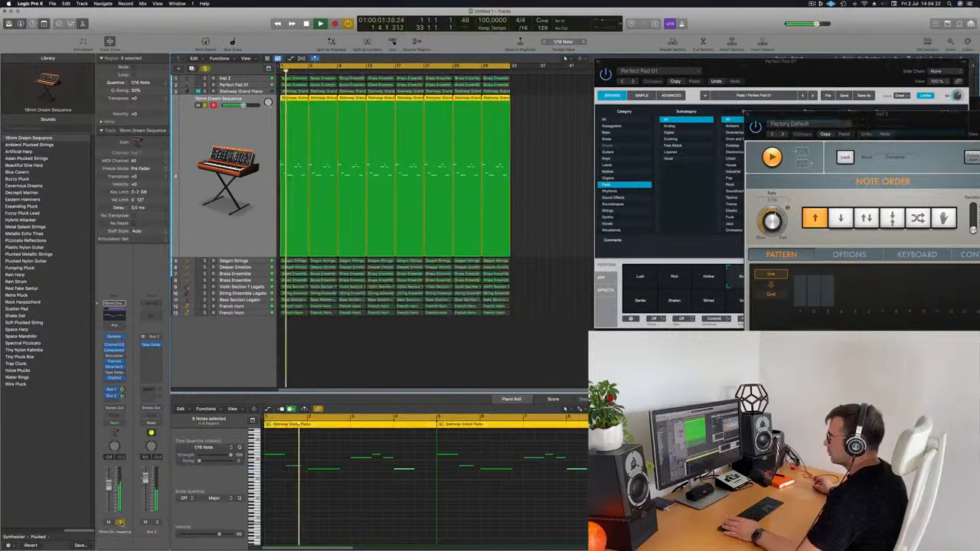
left_click(120, 522)
key("Return")
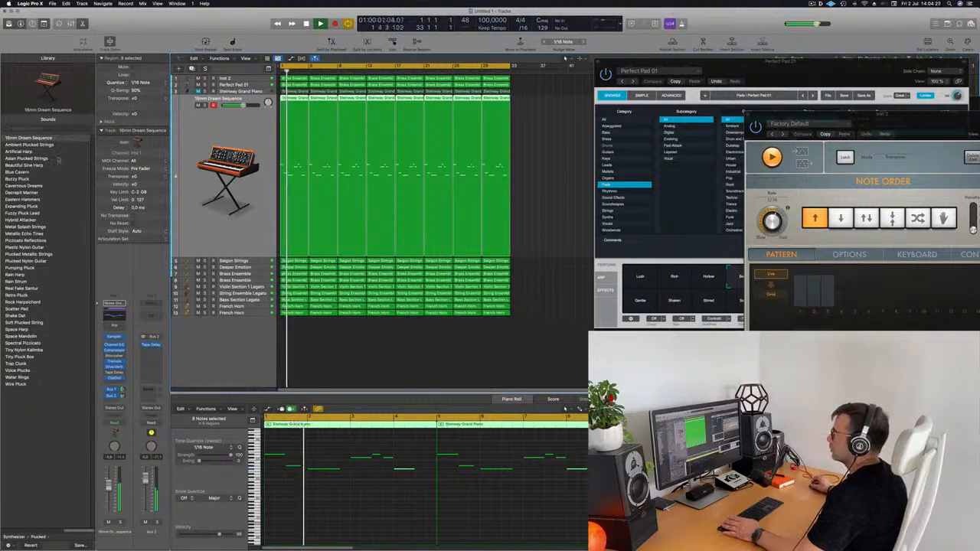
Try the Ambient Plucked Strings patch and other plucked sounds on the duplicated track, auditioning from the start
left_click(10, 145)
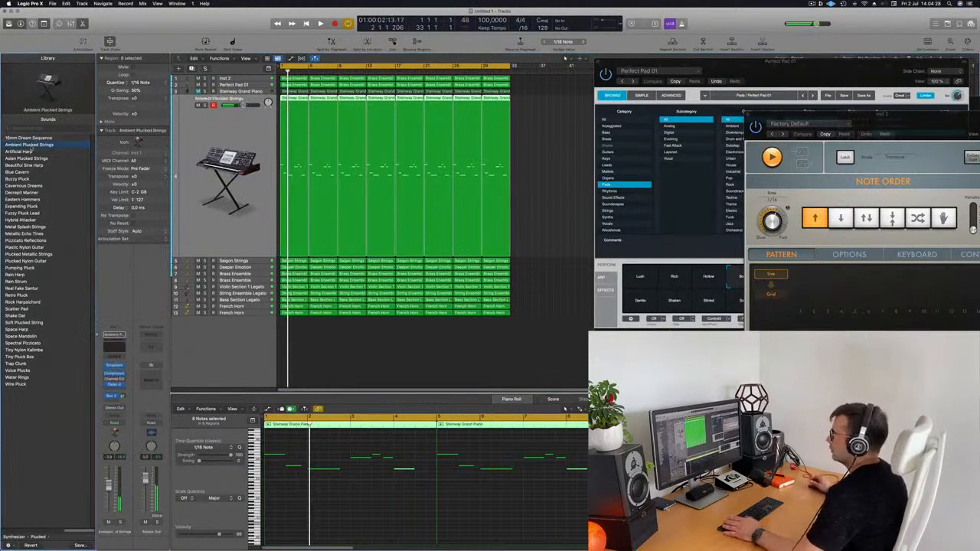
key("Return")
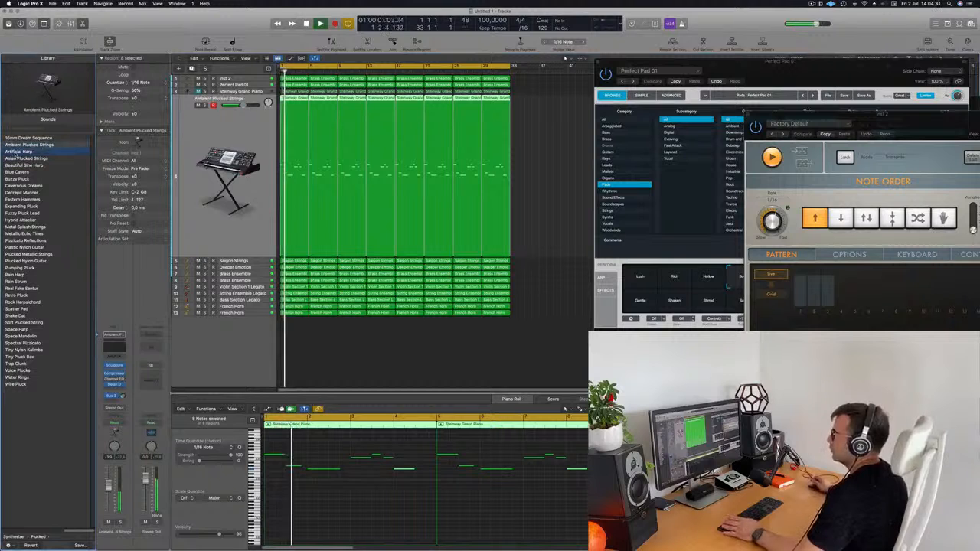
left_click(23, 159)
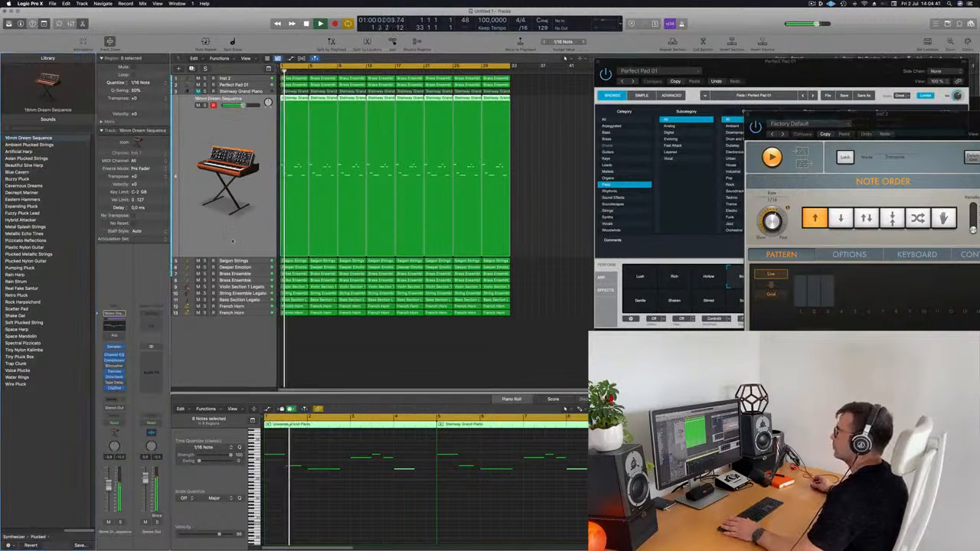
Unmute the original Steinway Grand Piano track and slightly lower the 16mm Dream Sequence track's volume during playback
left_click(397, 373)
key("super+Right")
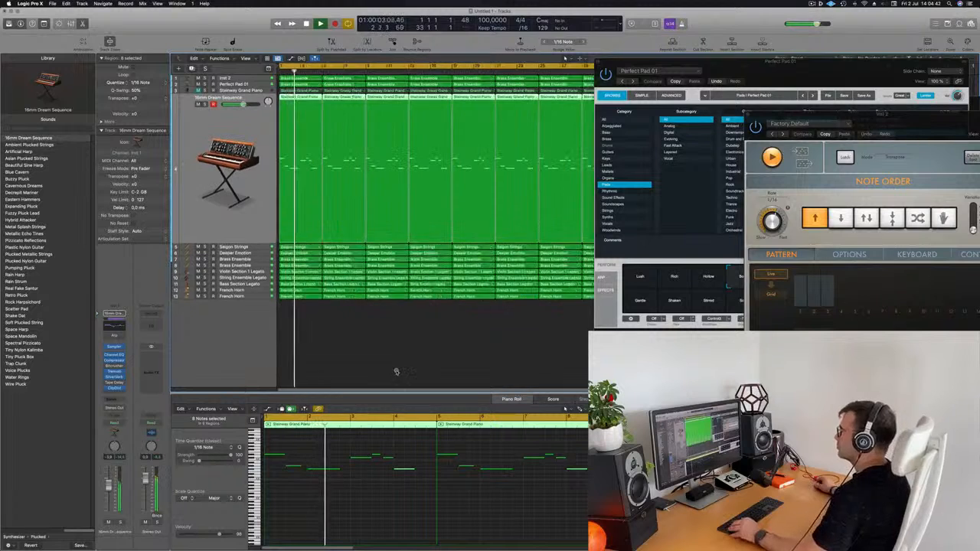
key("super+Left")
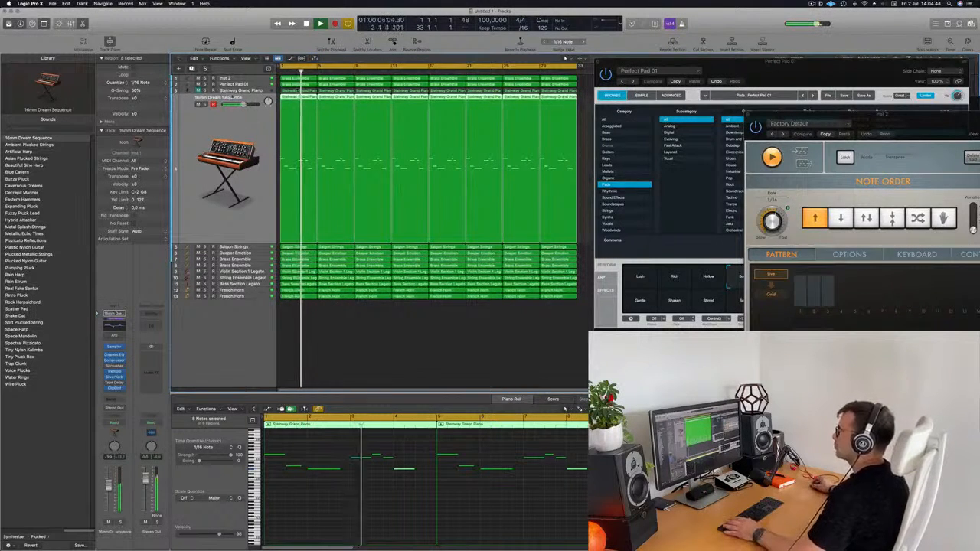
left_click(240, 91)
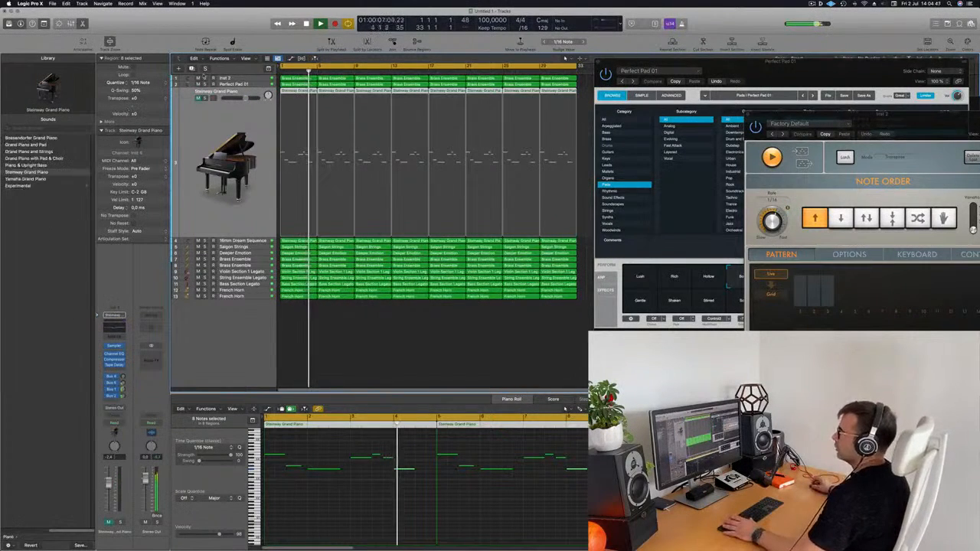
left_click(192, 112)
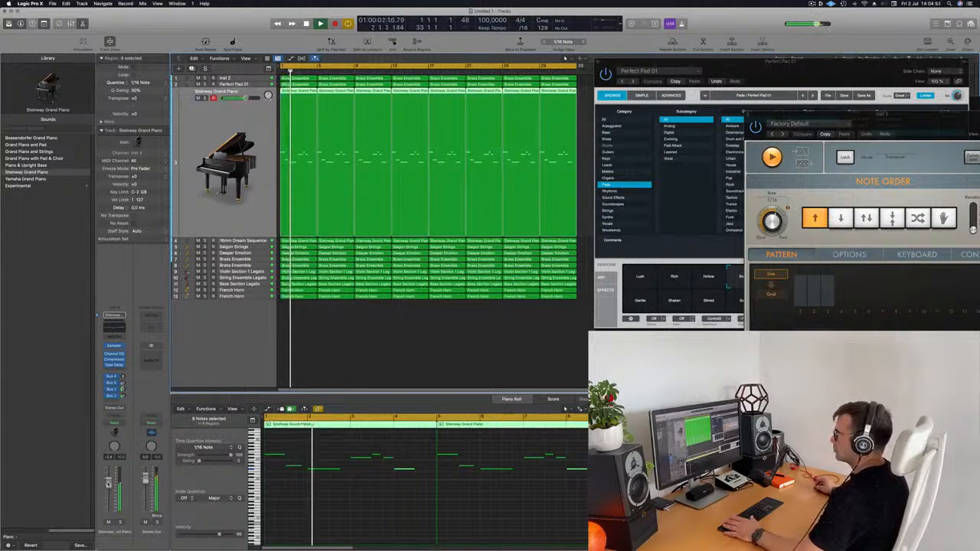
left_click(258, 241)
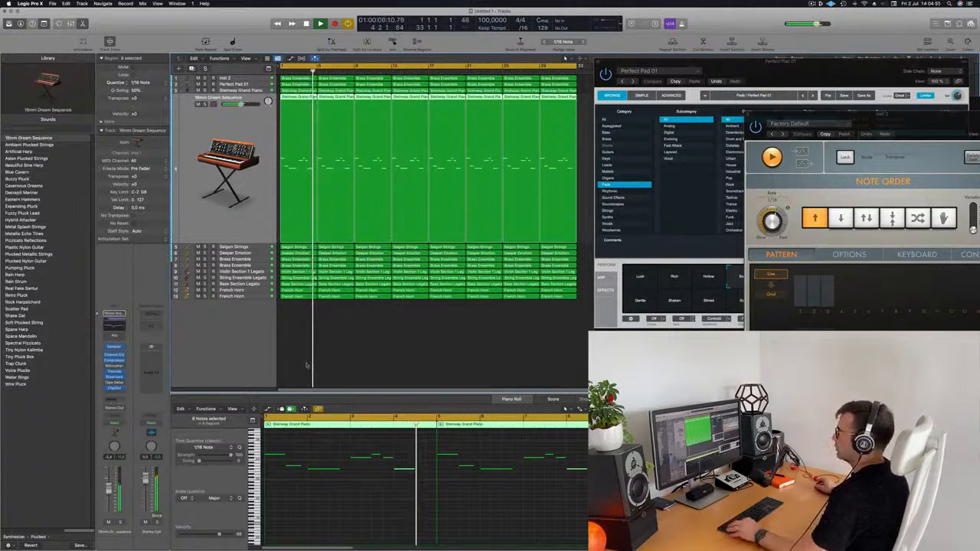
key("super+Left")
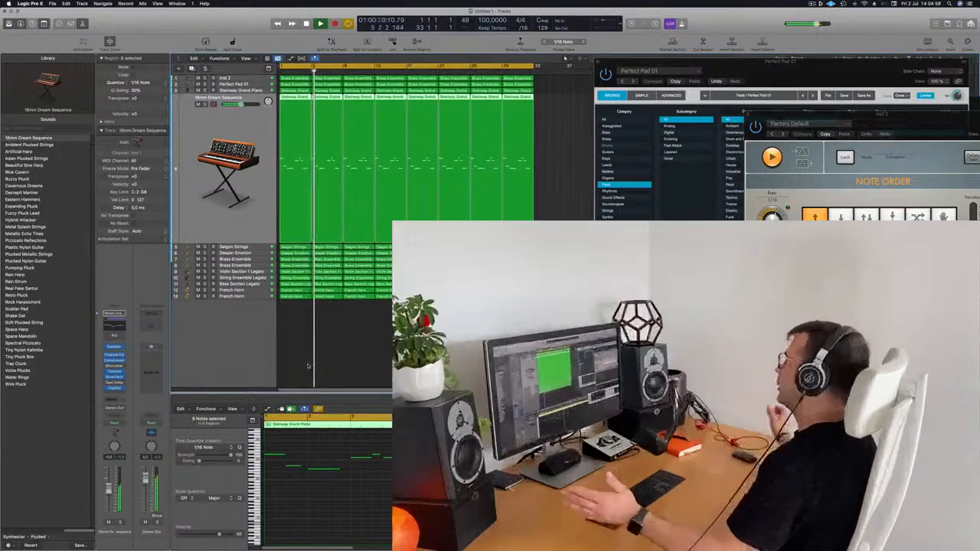